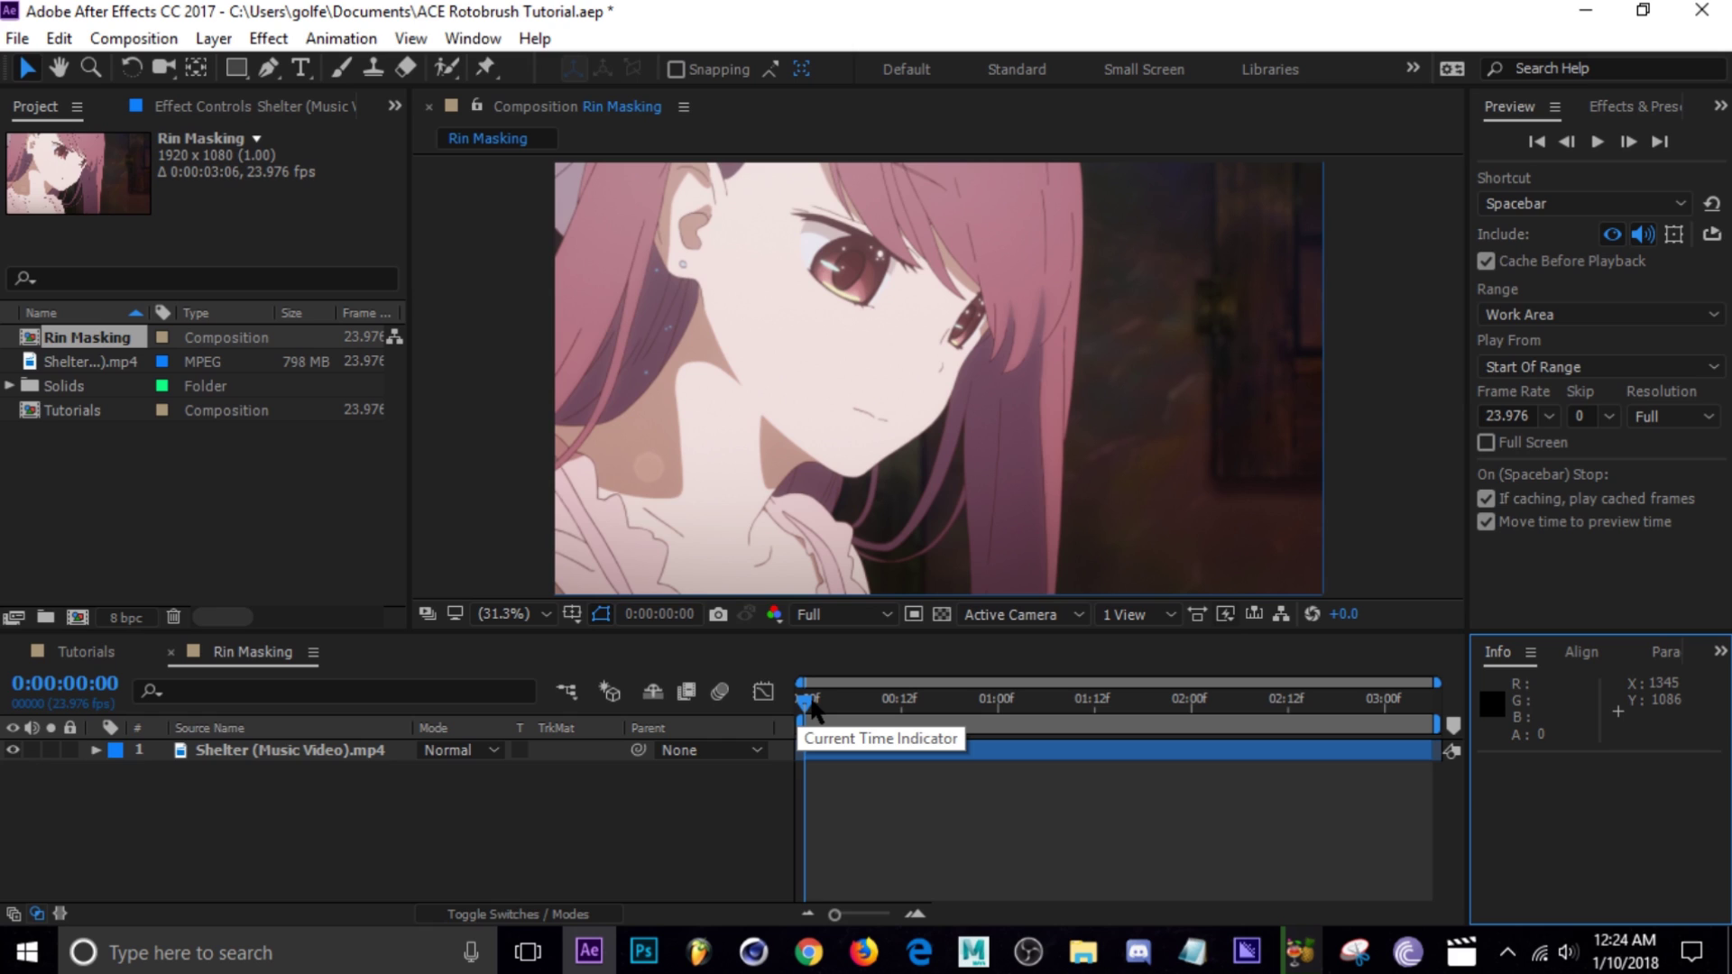
Step: Step through the first frames, then zoom the viewer to 100% to inspect the hair and hand edges
{"action": "left_click_drag", "start_coordinate": [810, 709], "coordinate": [804, 712]}
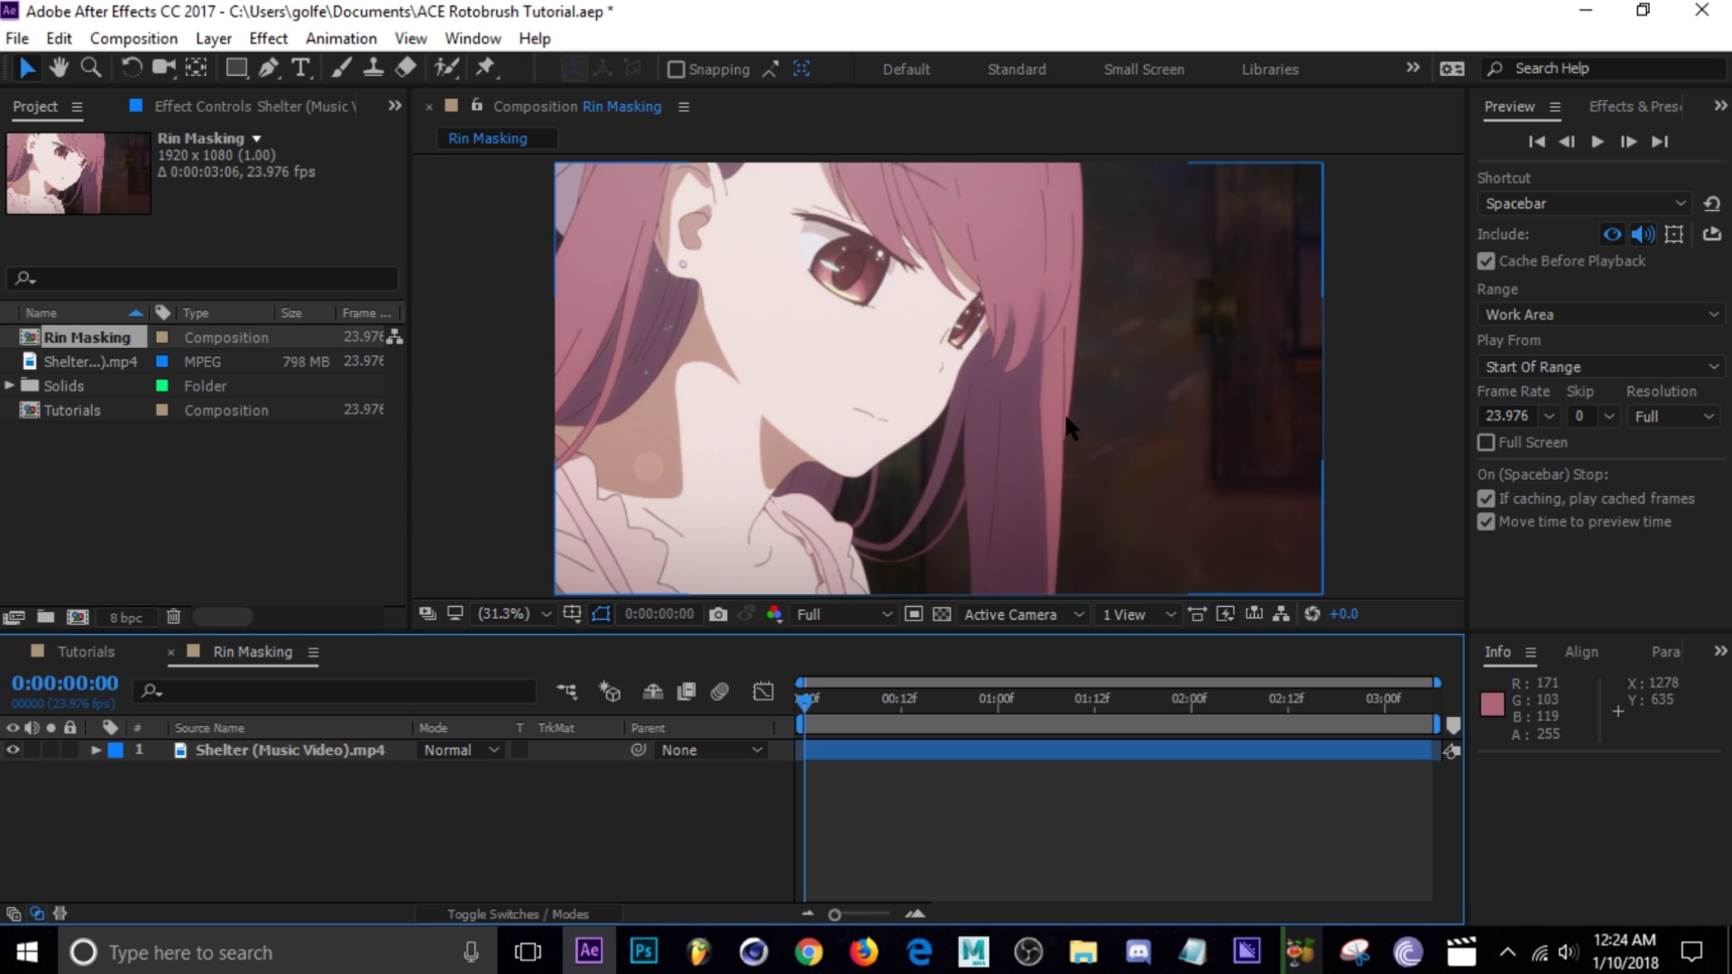
{"action": "scroll", "coordinate": [882, 473], "scroll_direction": "up", "scroll_amount": 4}
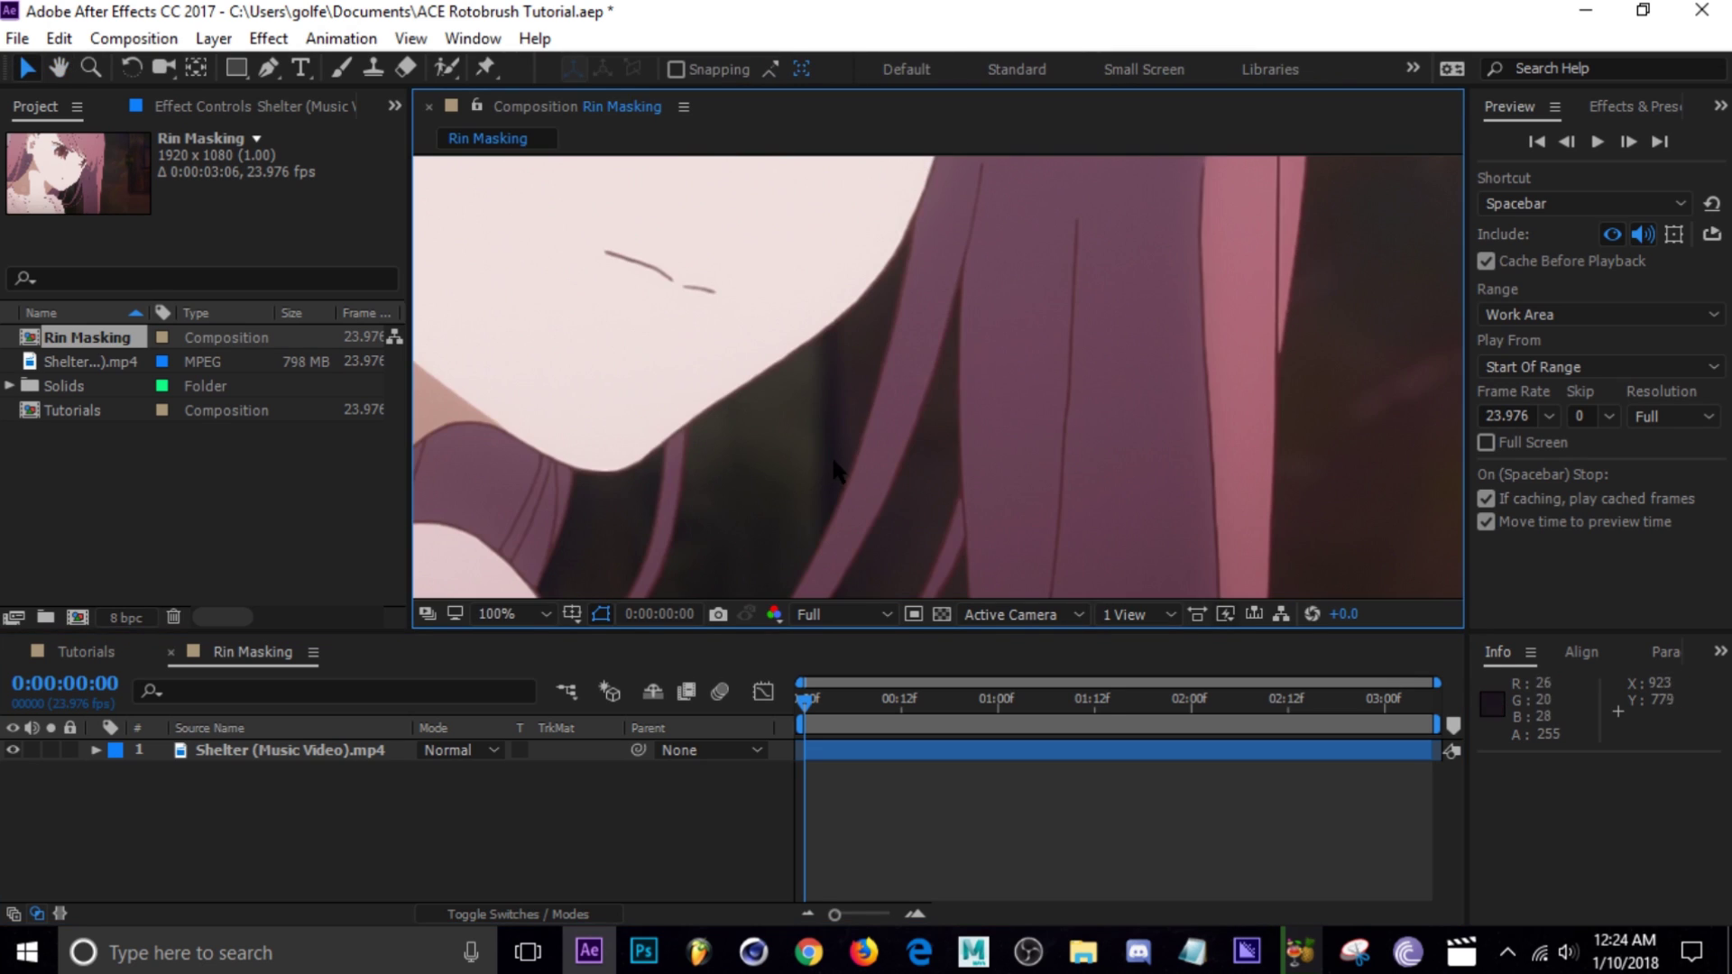
{"action": "scroll", "coordinate": [913, 475], "scroll_direction": "down", "scroll_amount": 2}
{"action": "scroll", "coordinate": [880, 466], "scroll_direction": "up", "scroll_amount": 2}
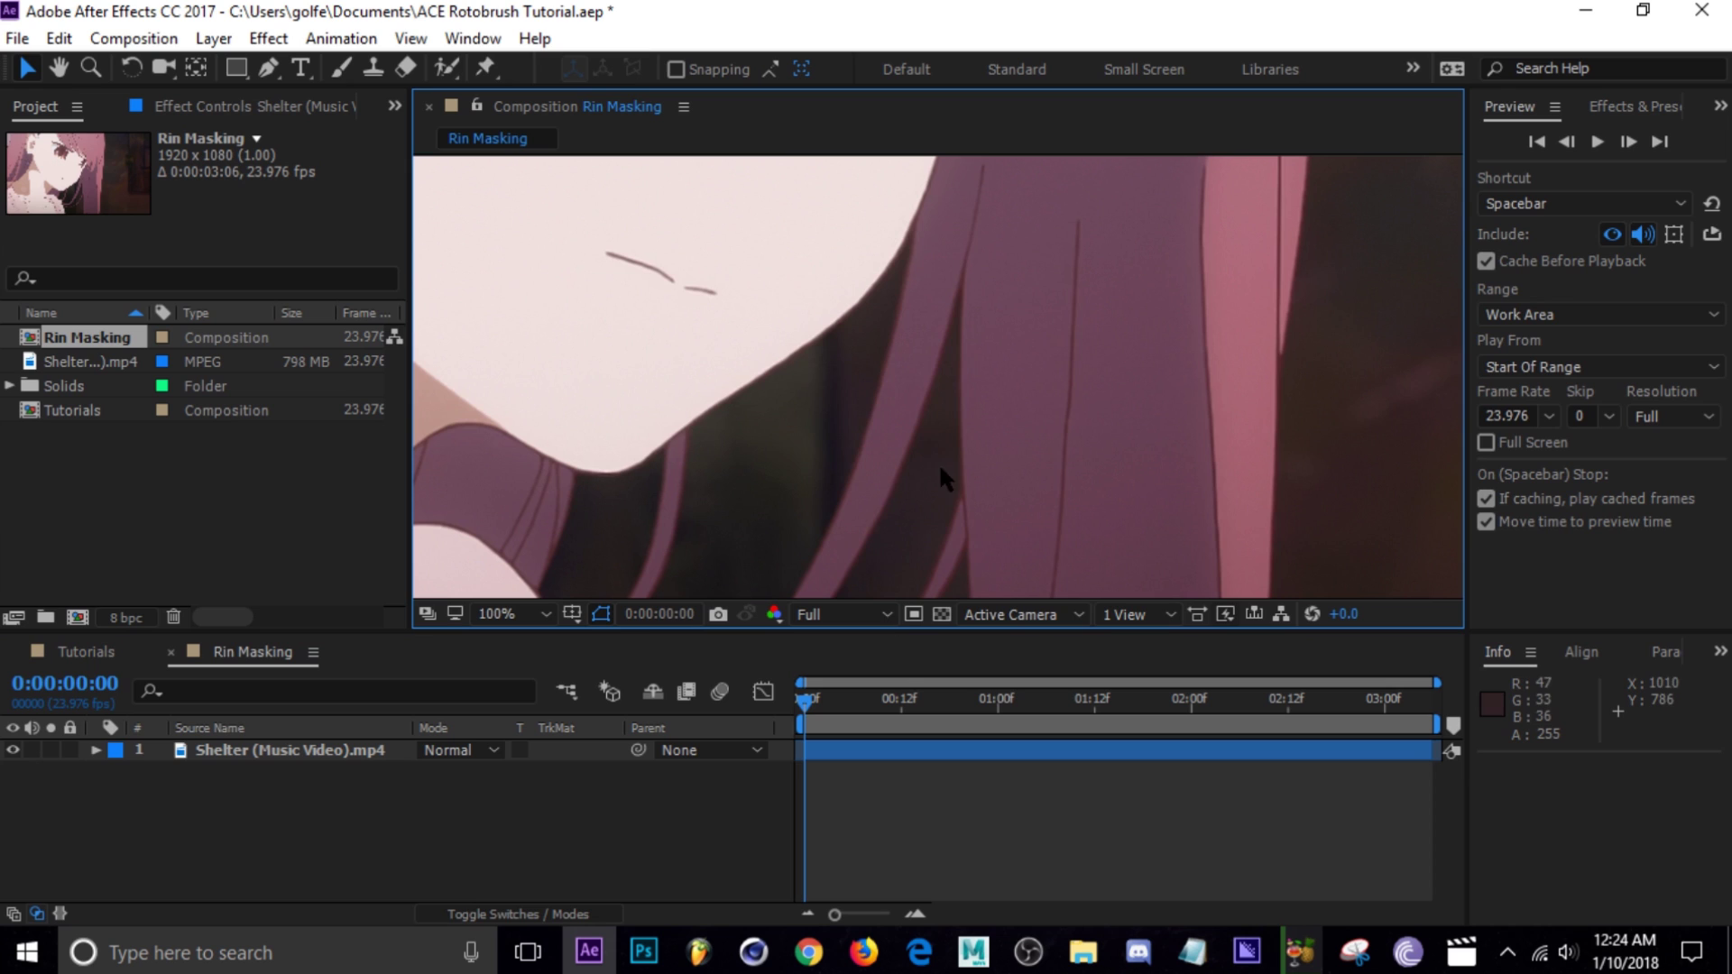
{"action": "left_click_drag", "start_coordinate": [911, 447], "coordinate": [987, 300]}
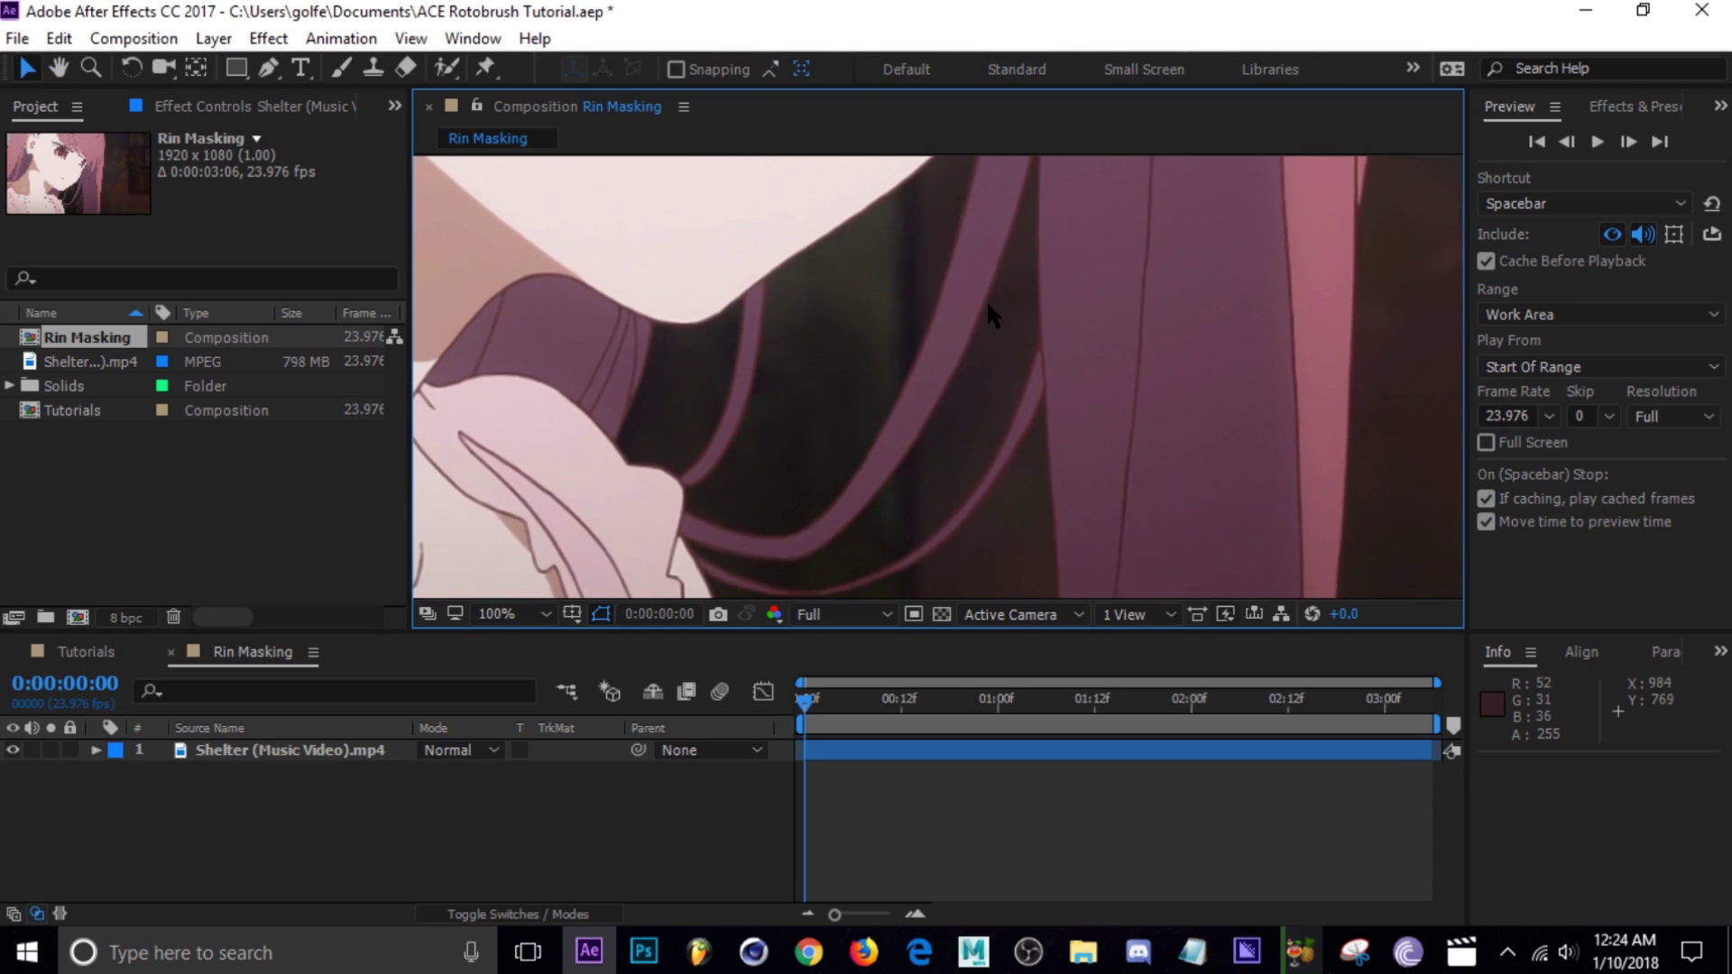
{"action": "left_click_drag", "start_coordinate": [825, 538], "coordinate": [973, 381]}
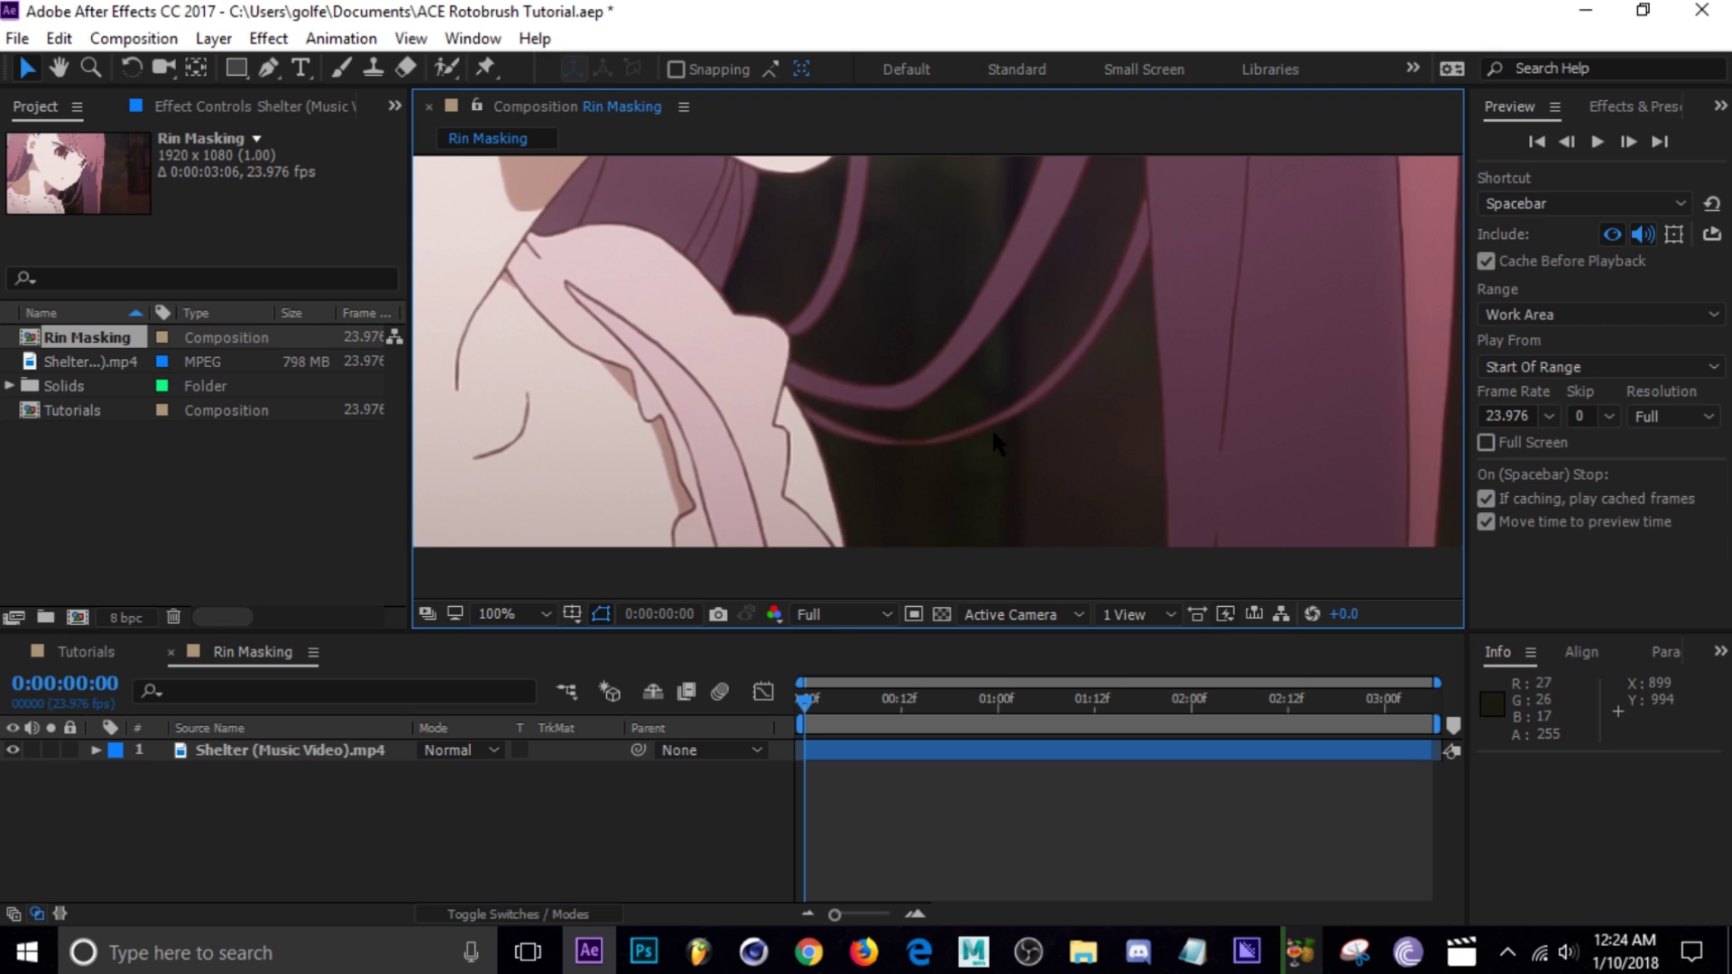
Step: Zoom back out and scrub the playhead forward to about 0:00:03:02
{"action": "scroll", "coordinate": [1033, 402], "scroll_direction": "down", "scroll_amount": 2}
{"action": "mouse_move", "coordinate": [848, 716]}
{"action": "left_mouse_down"}
{"action": "mouse_move", "coordinate": [1330, 709]}
{"action": "mouse_move", "coordinate": [803, 727]}
{"action": "mouse_move", "coordinate": [1135, 740]}
{"action": "mouse_move", "coordinate": [1312, 728]}
{"action": "mouse_move", "coordinate": [807, 727]}
{"action": "mouse_move", "coordinate": [1231, 731]}
{"action": "mouse_move", "coordinate": [828, 713]}
{"action": "left_mouse_up"}
{"action": "scroll", "coordinate": [891, 409], "scroll_direction": "down", "scroll_amount": 1}
{"action": "scroll", "coordinate": [904, 452], "scroll_direction": "up", "scroll_amount": 1}
Step: Fit the frame in the viewer, return to the first frame, and activate Roto Brush on the Shelter layer
{"action": "left_click", "coordinate": [494, 621]}
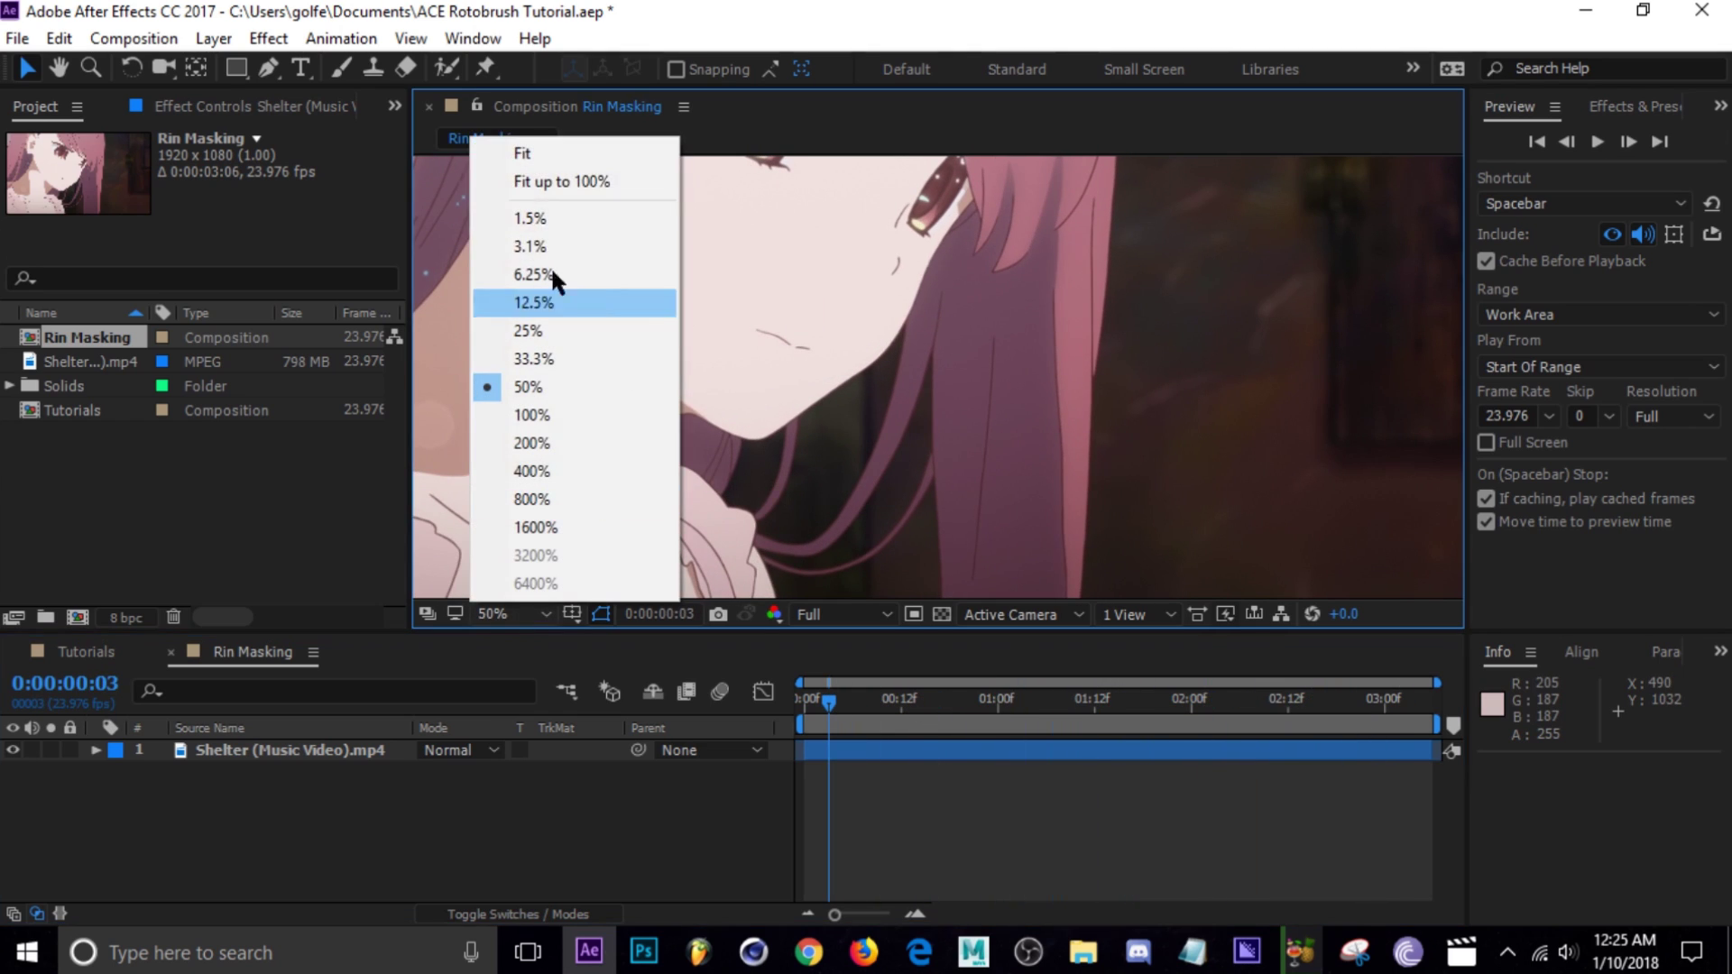
{"action": "left_click", "coordinate": [505, 142]}
{"action": "key", "text": "Home"}
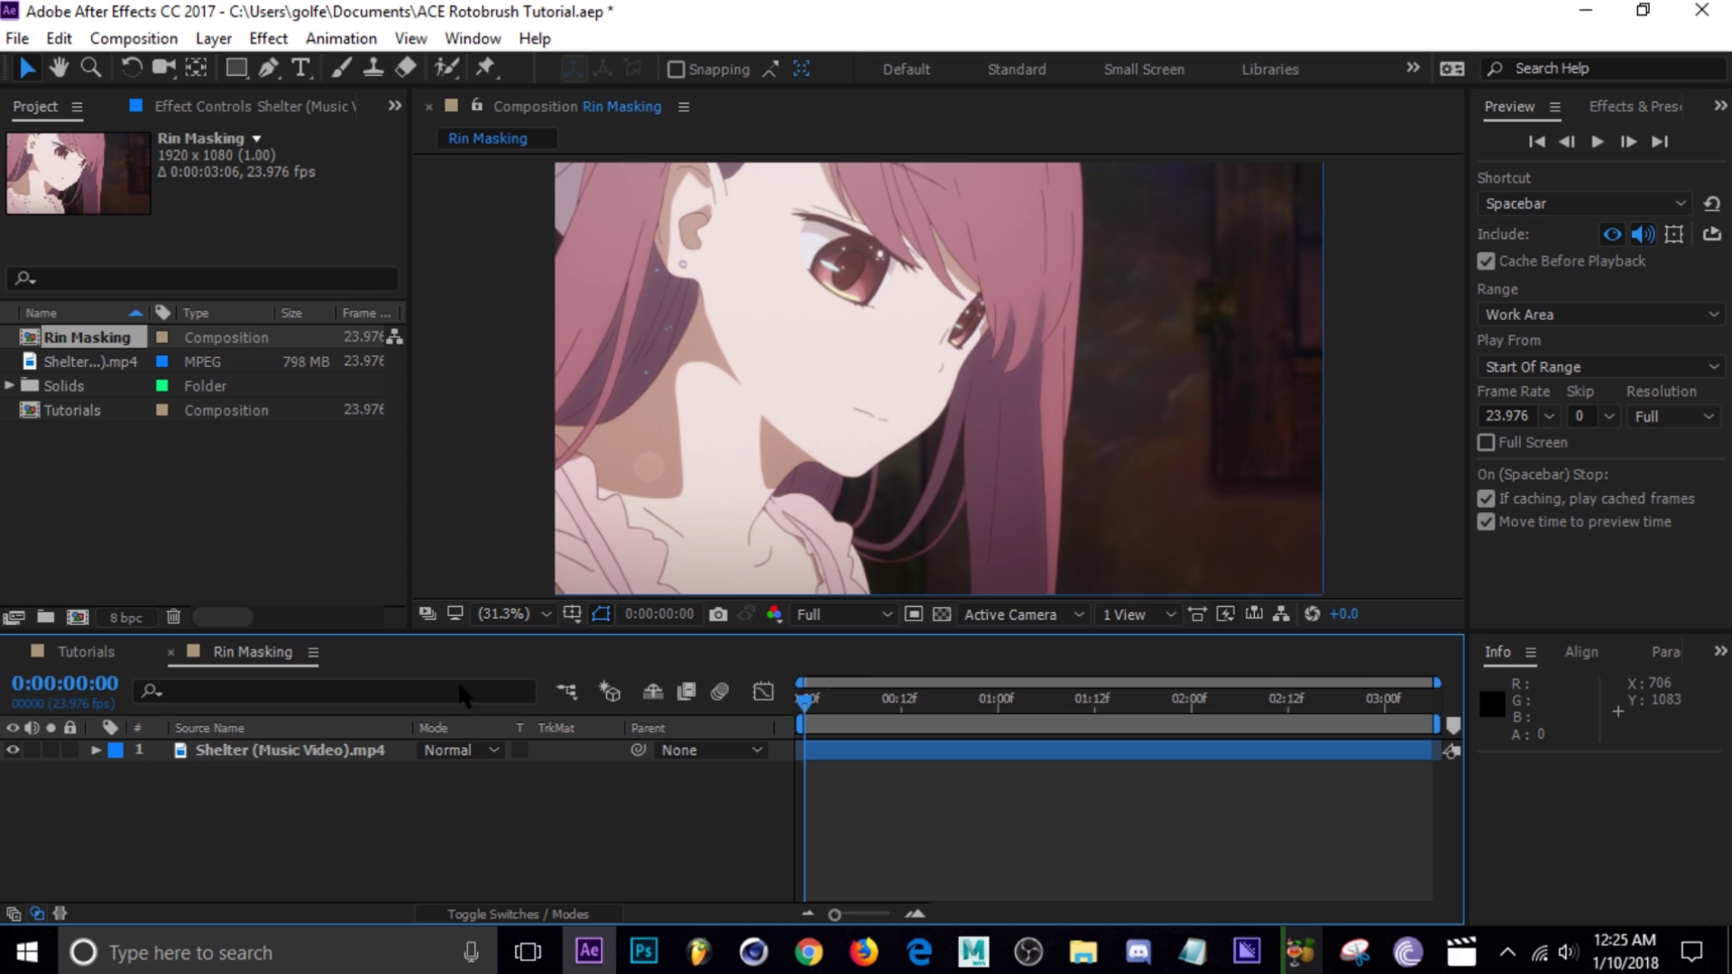
{"action": "left_click", "coordinate": [361, 753]}
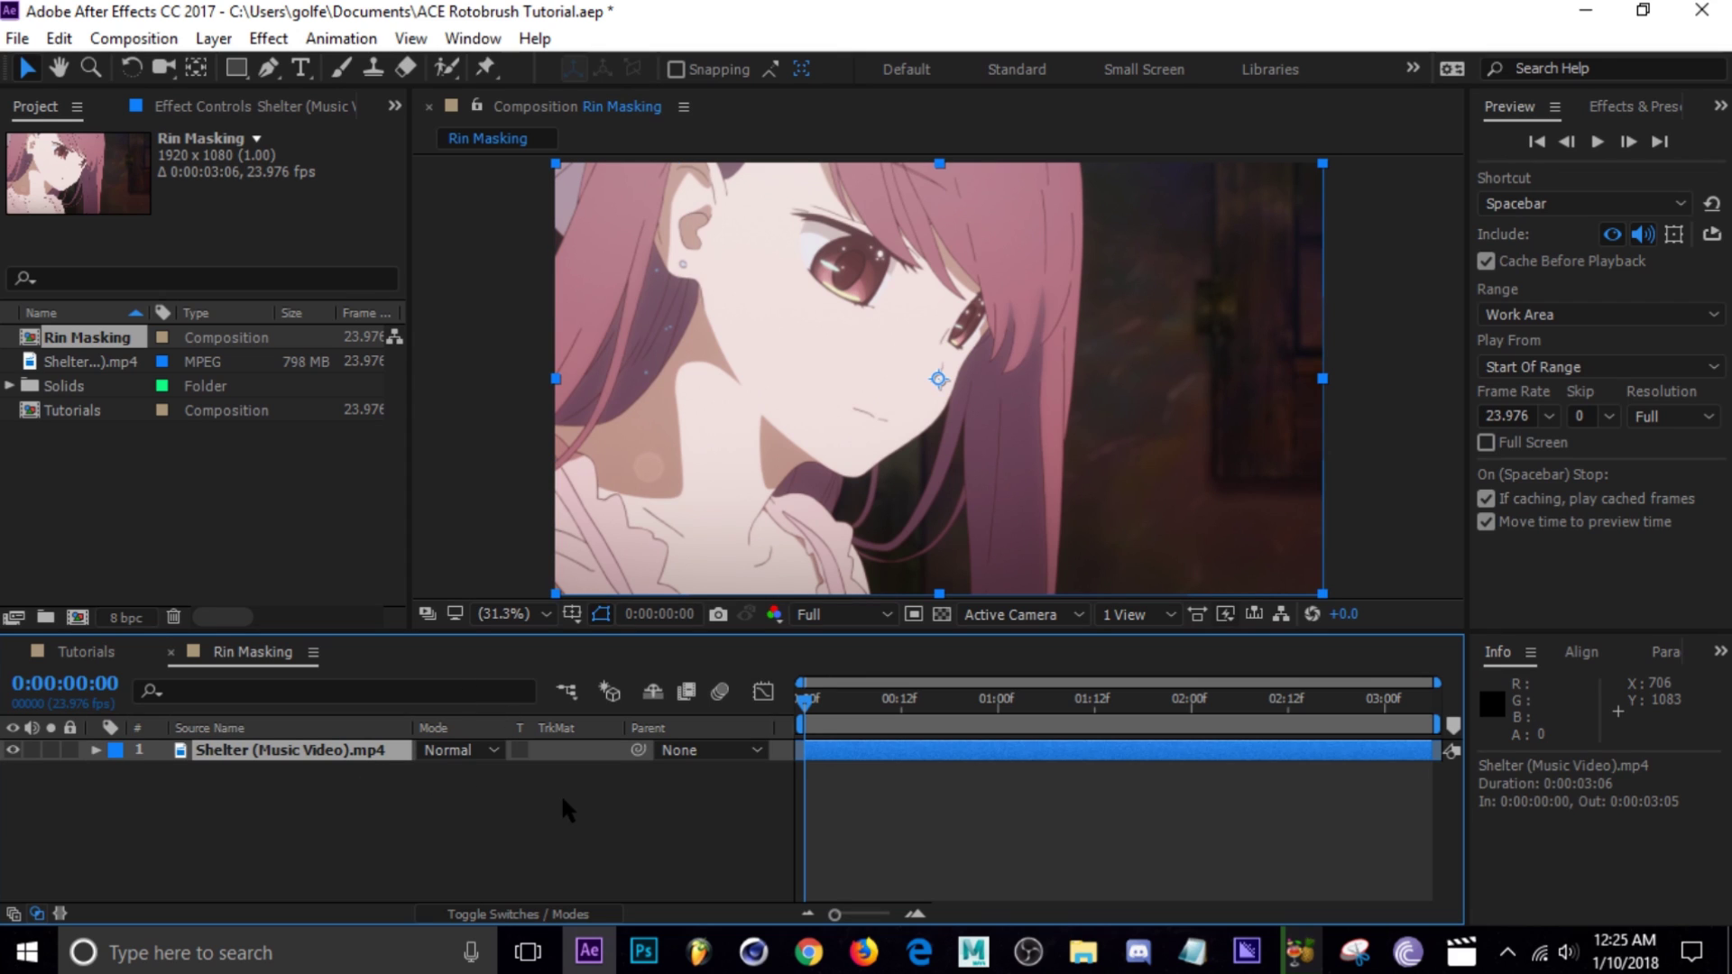
{"action": "key", "text": "alt+w"}
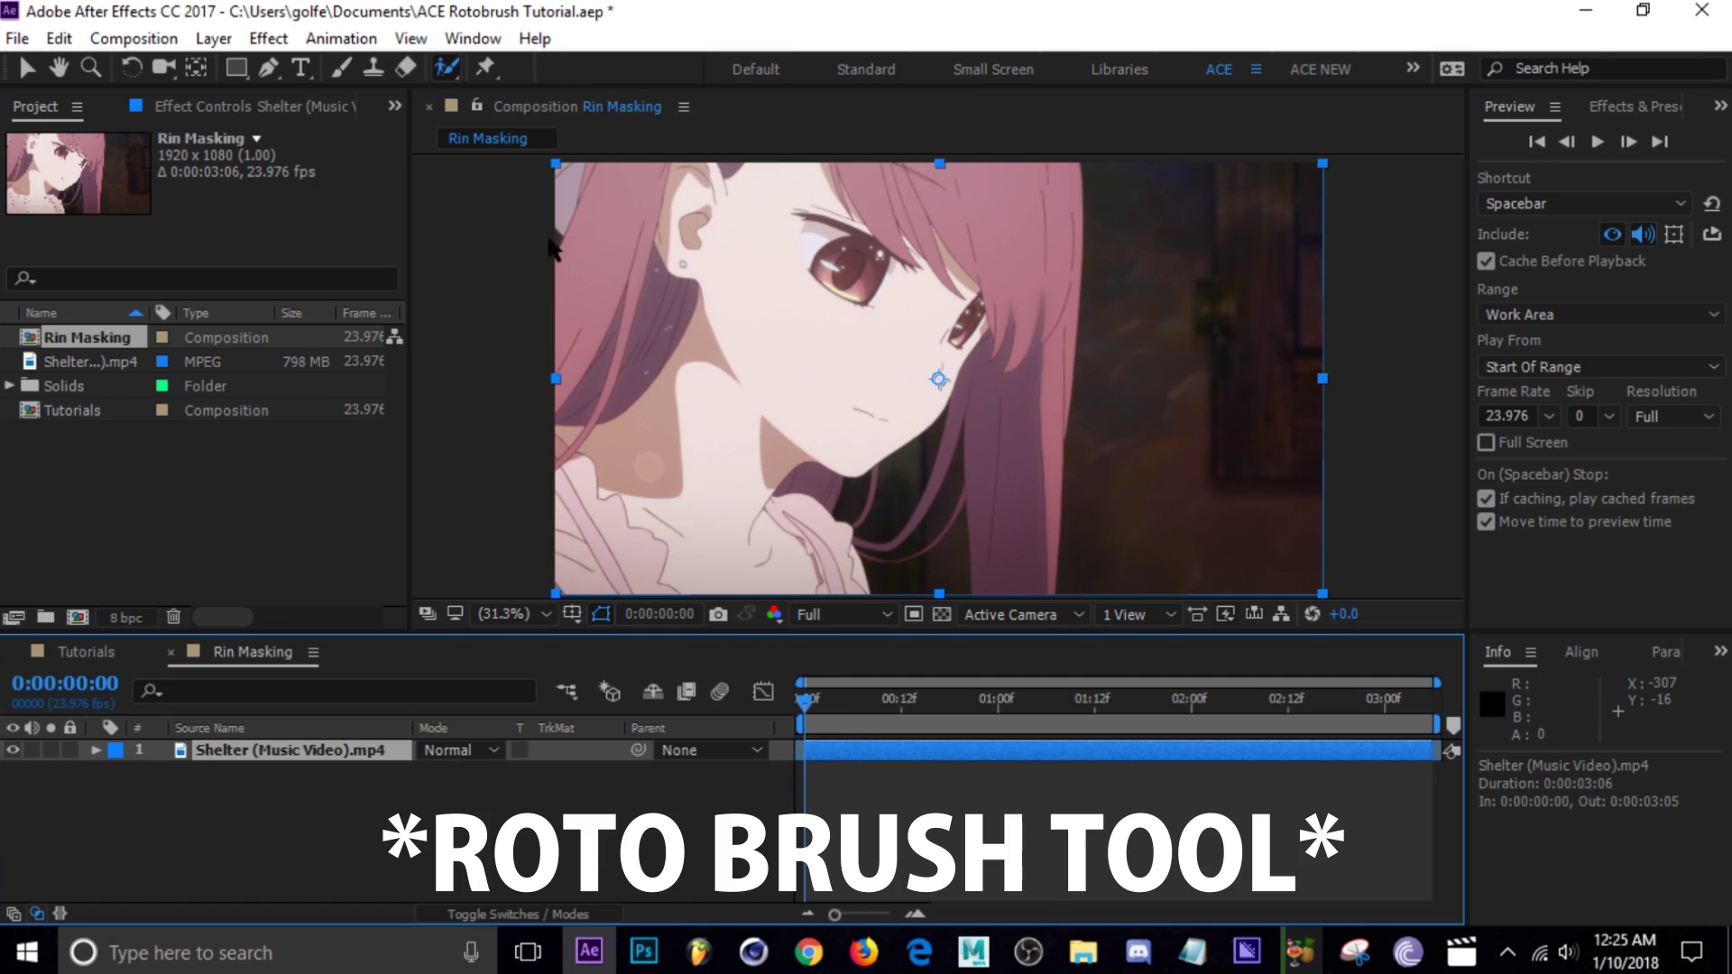
Step: Open the Shelter layer in the Layer panel and paint foreground strokes over the character, eye and cheek
{"action": "double_click", "coordinate": [834, 765]}
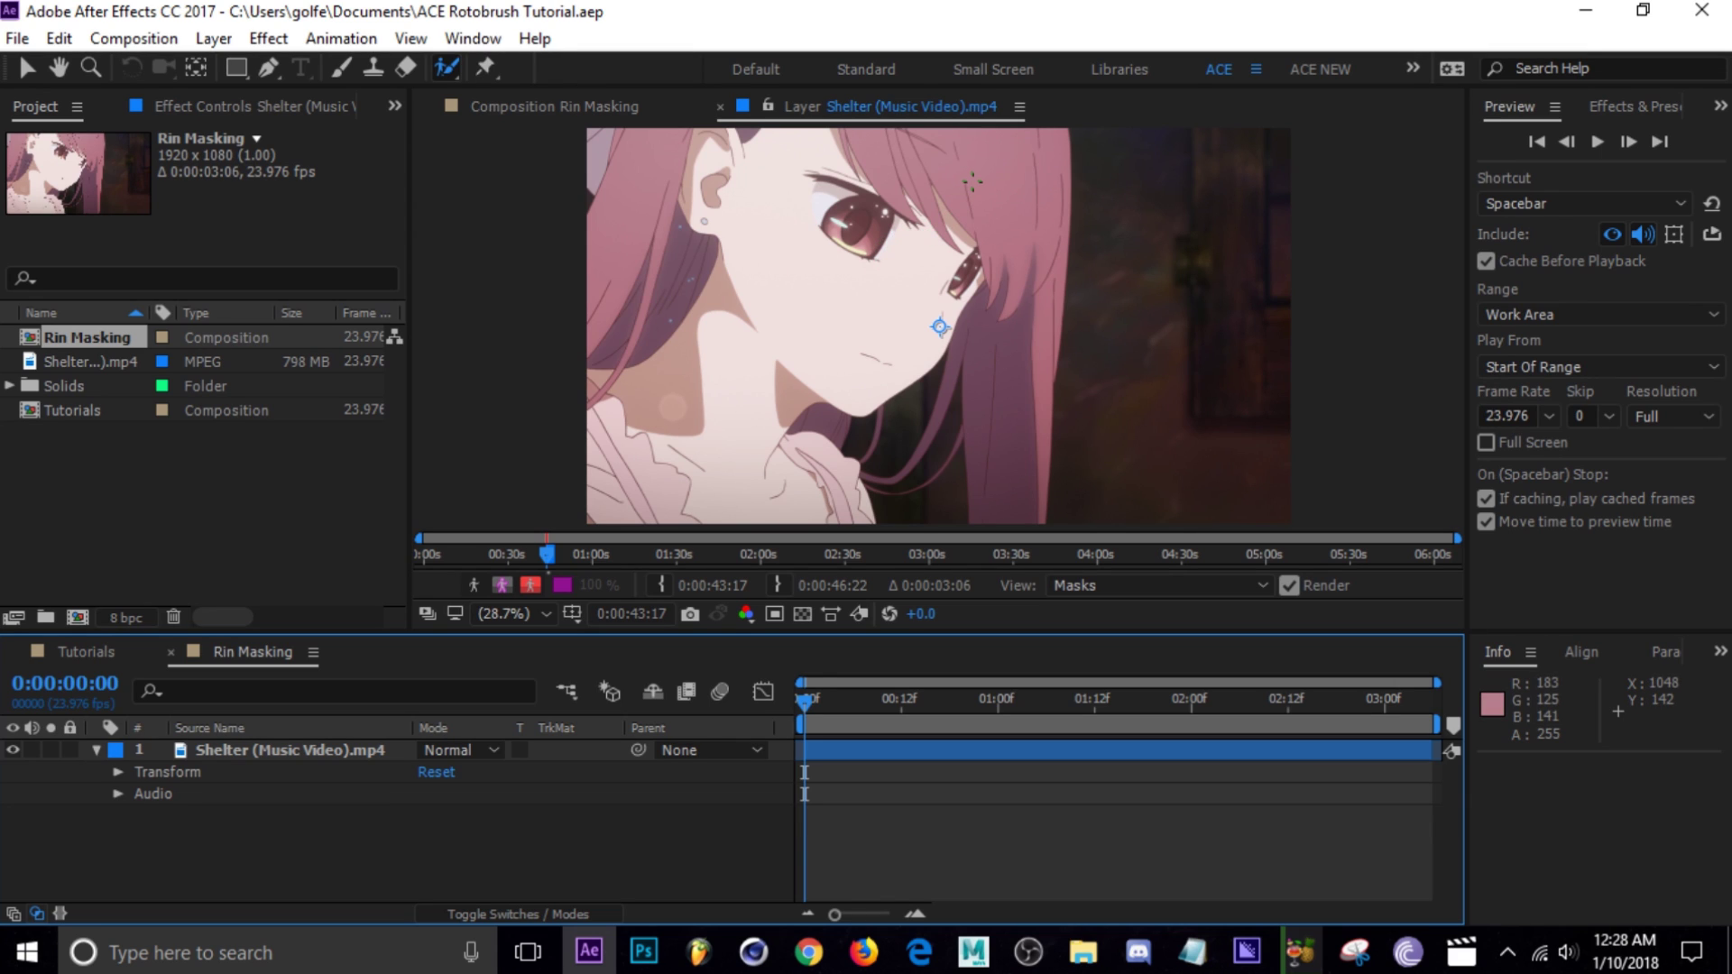
{"action": "left_click_drag", "start_coordinate": [981, 174], "coordinate": [983, 254]}
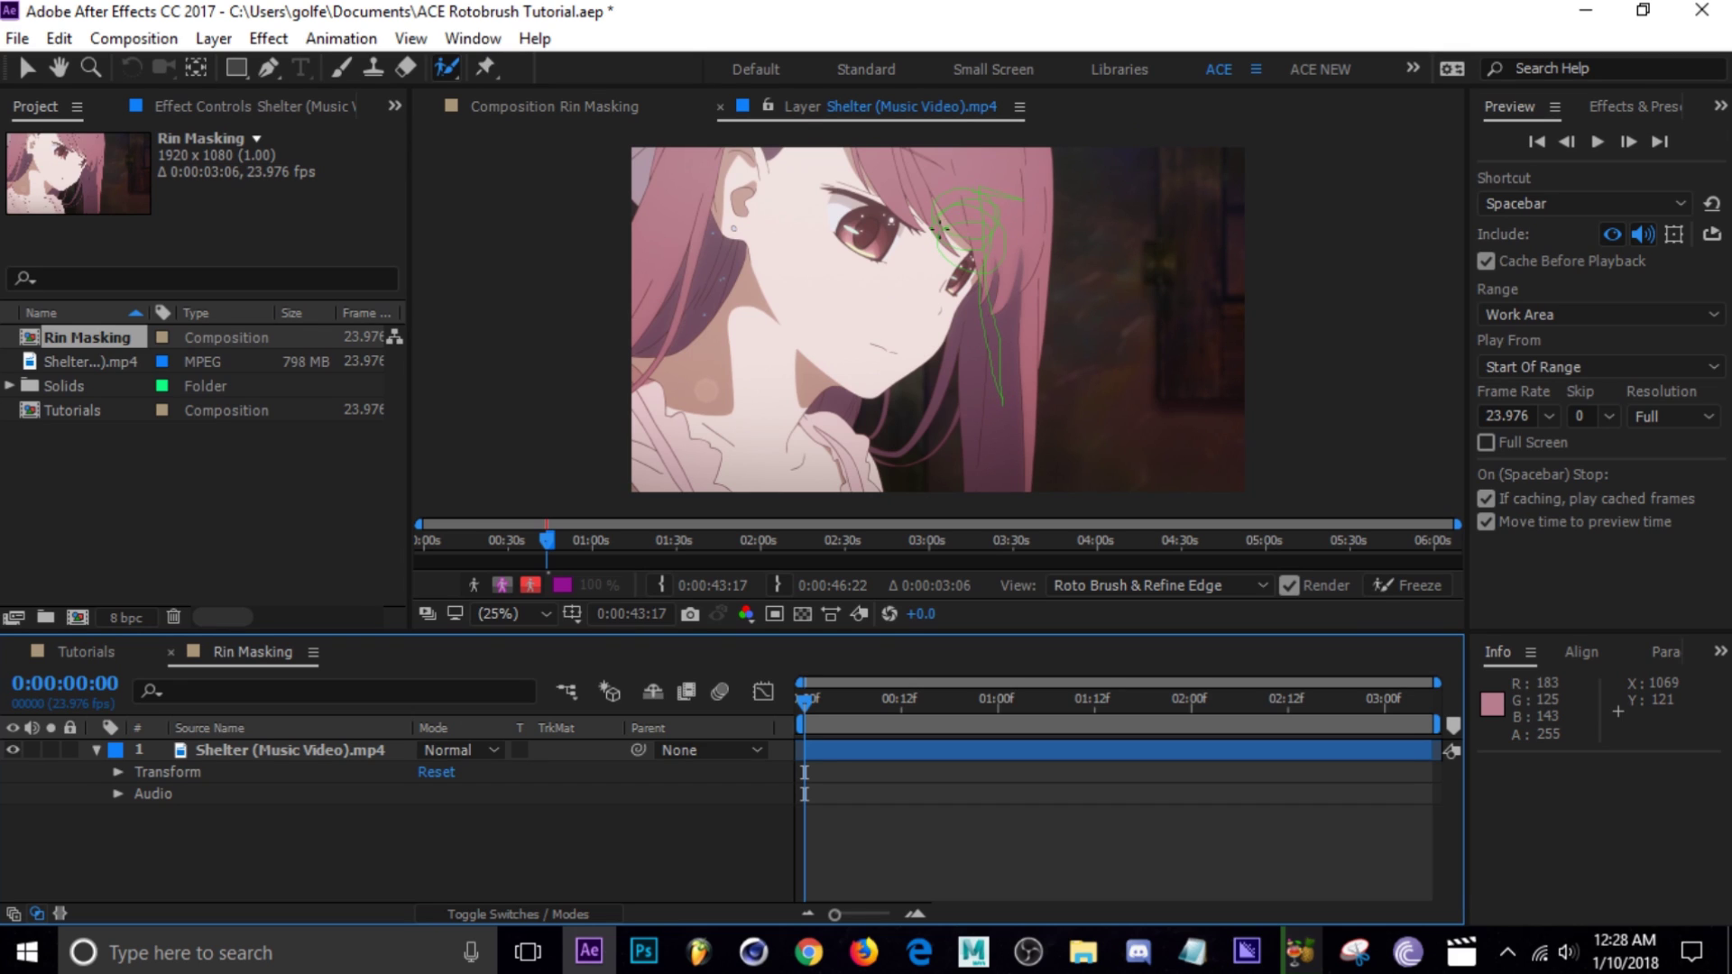
{"action": "mouse_move", "coordinate": [785, 242]}
{"action": "left_mouse_down"}
{"action": "mouse_move", "coordinate": [724, 282]}
{"action": "mouse_move", "coordinate": [716, 325]}
{"action": "mouse_move", "coordinate": [747, 337]}
{"action": "mouse_move", "coordinate": [857, 265]}
{"action": "left_mouse_up"}
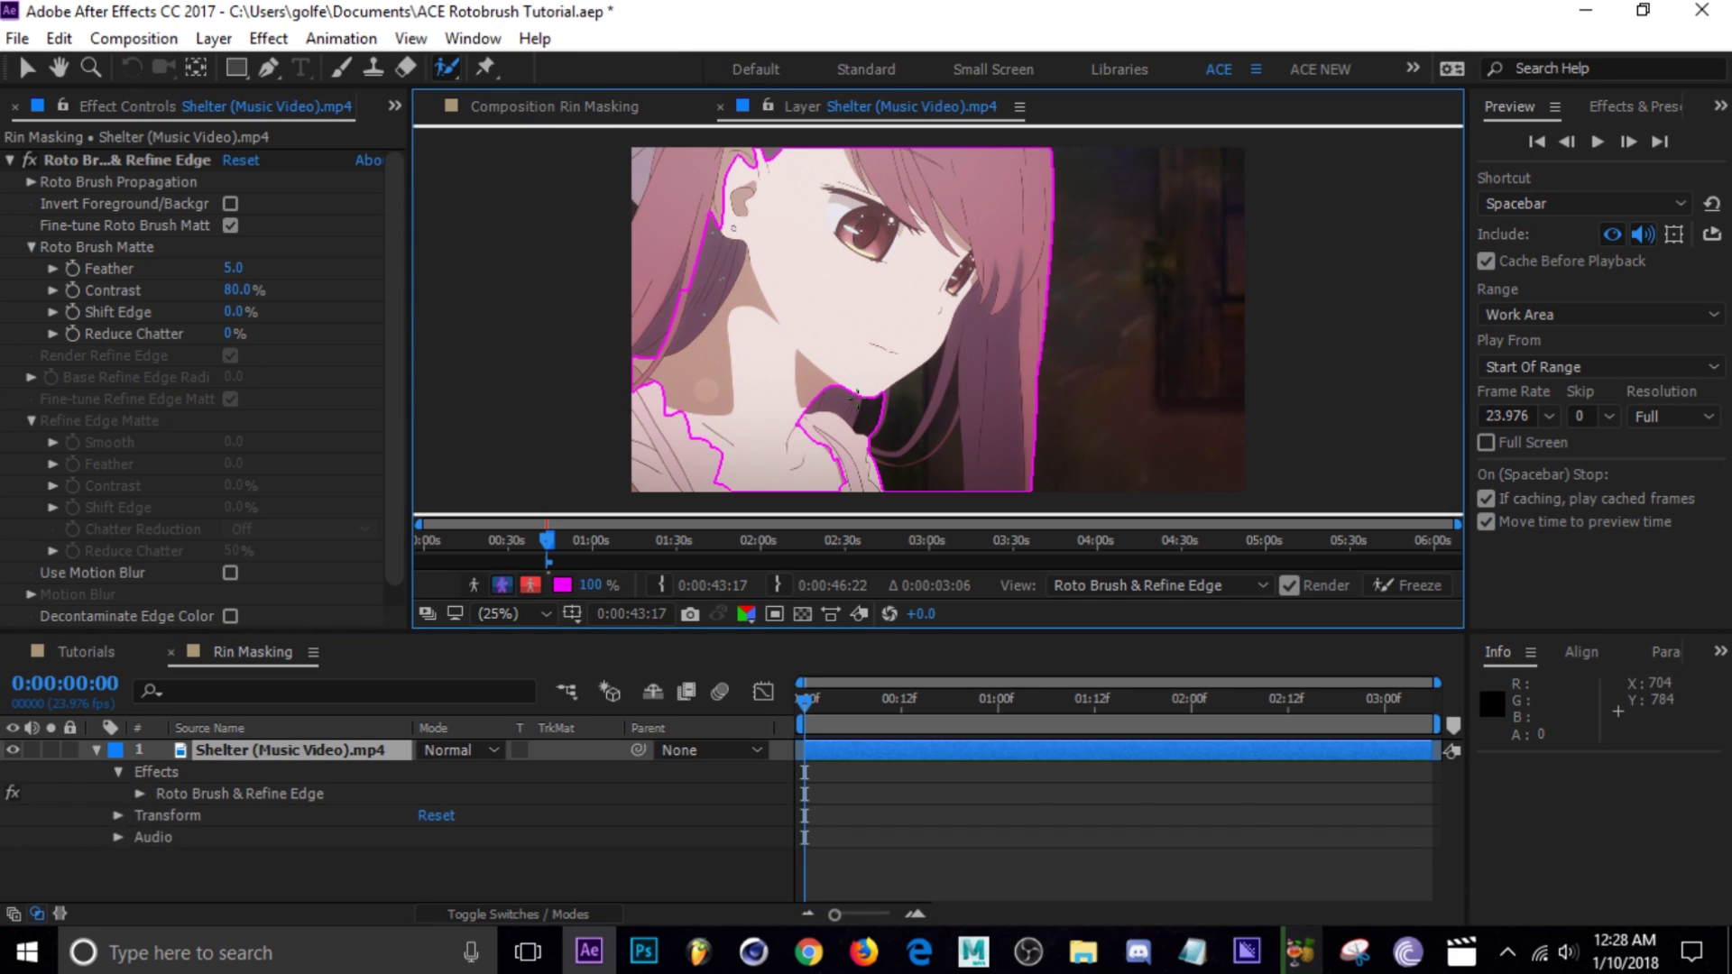
{"action": "key", "text": "ctrl+z"}
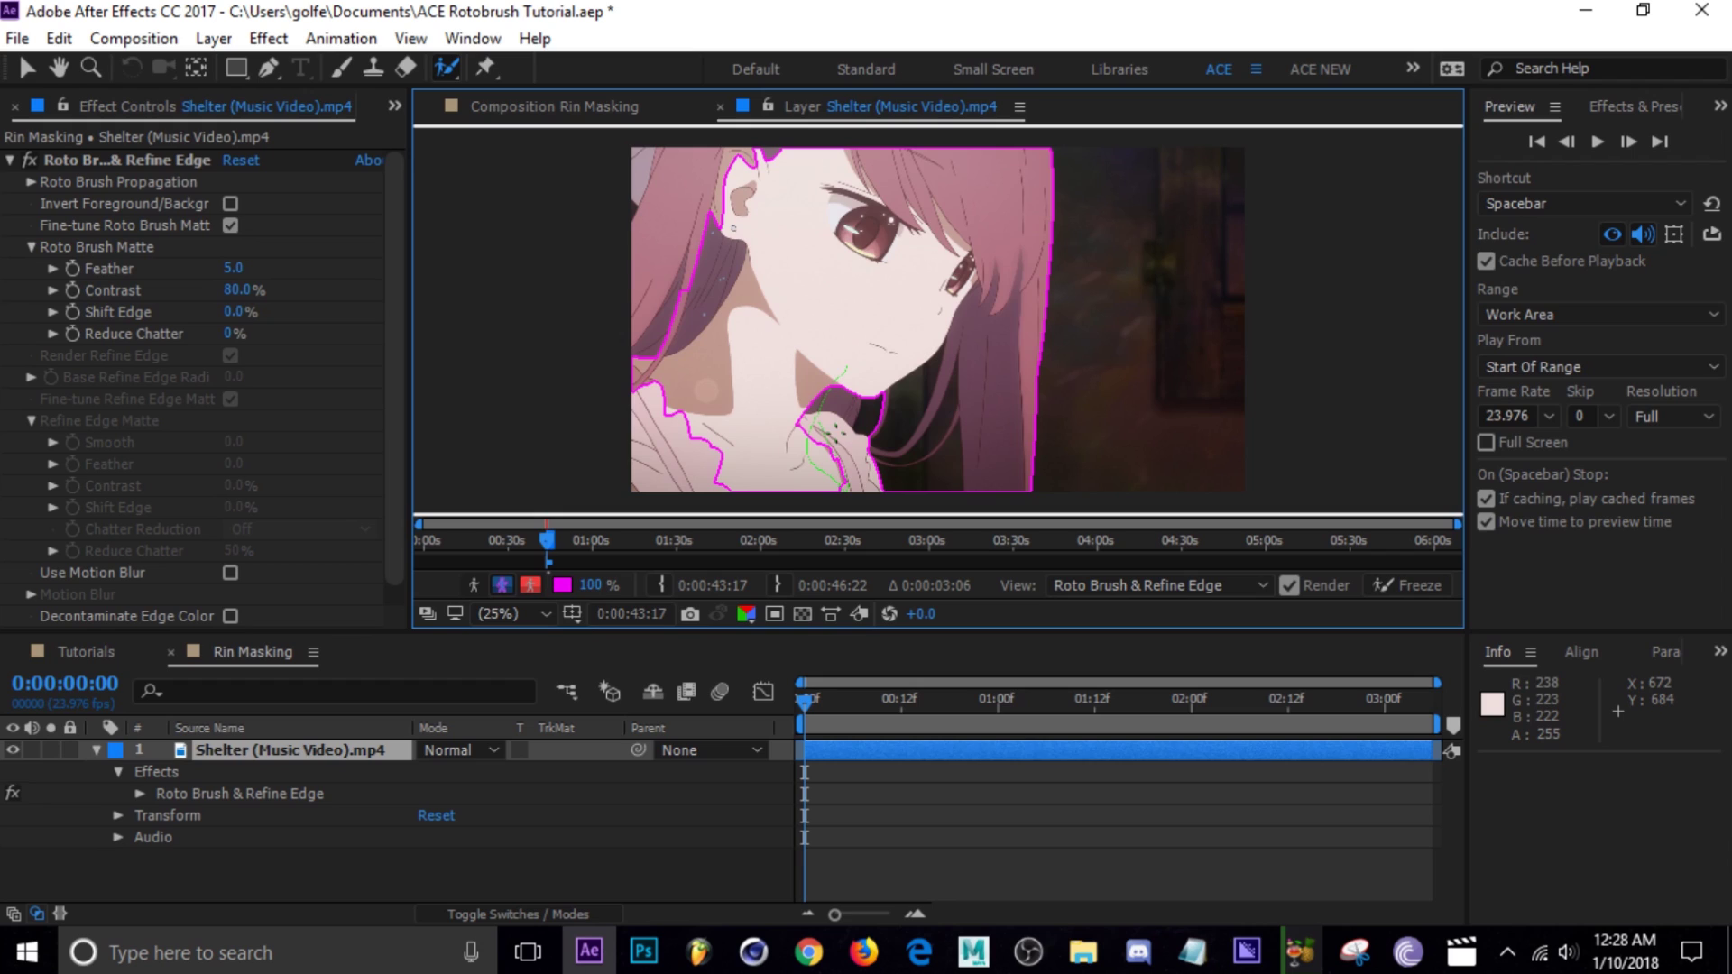
Step: Add the chin's left edge and the top hair to the foreground, undoing a stray top-left stroke
{"action": "left_click_drag", "start_coordinate": [697, 471], "coordinate": [691, 442]}
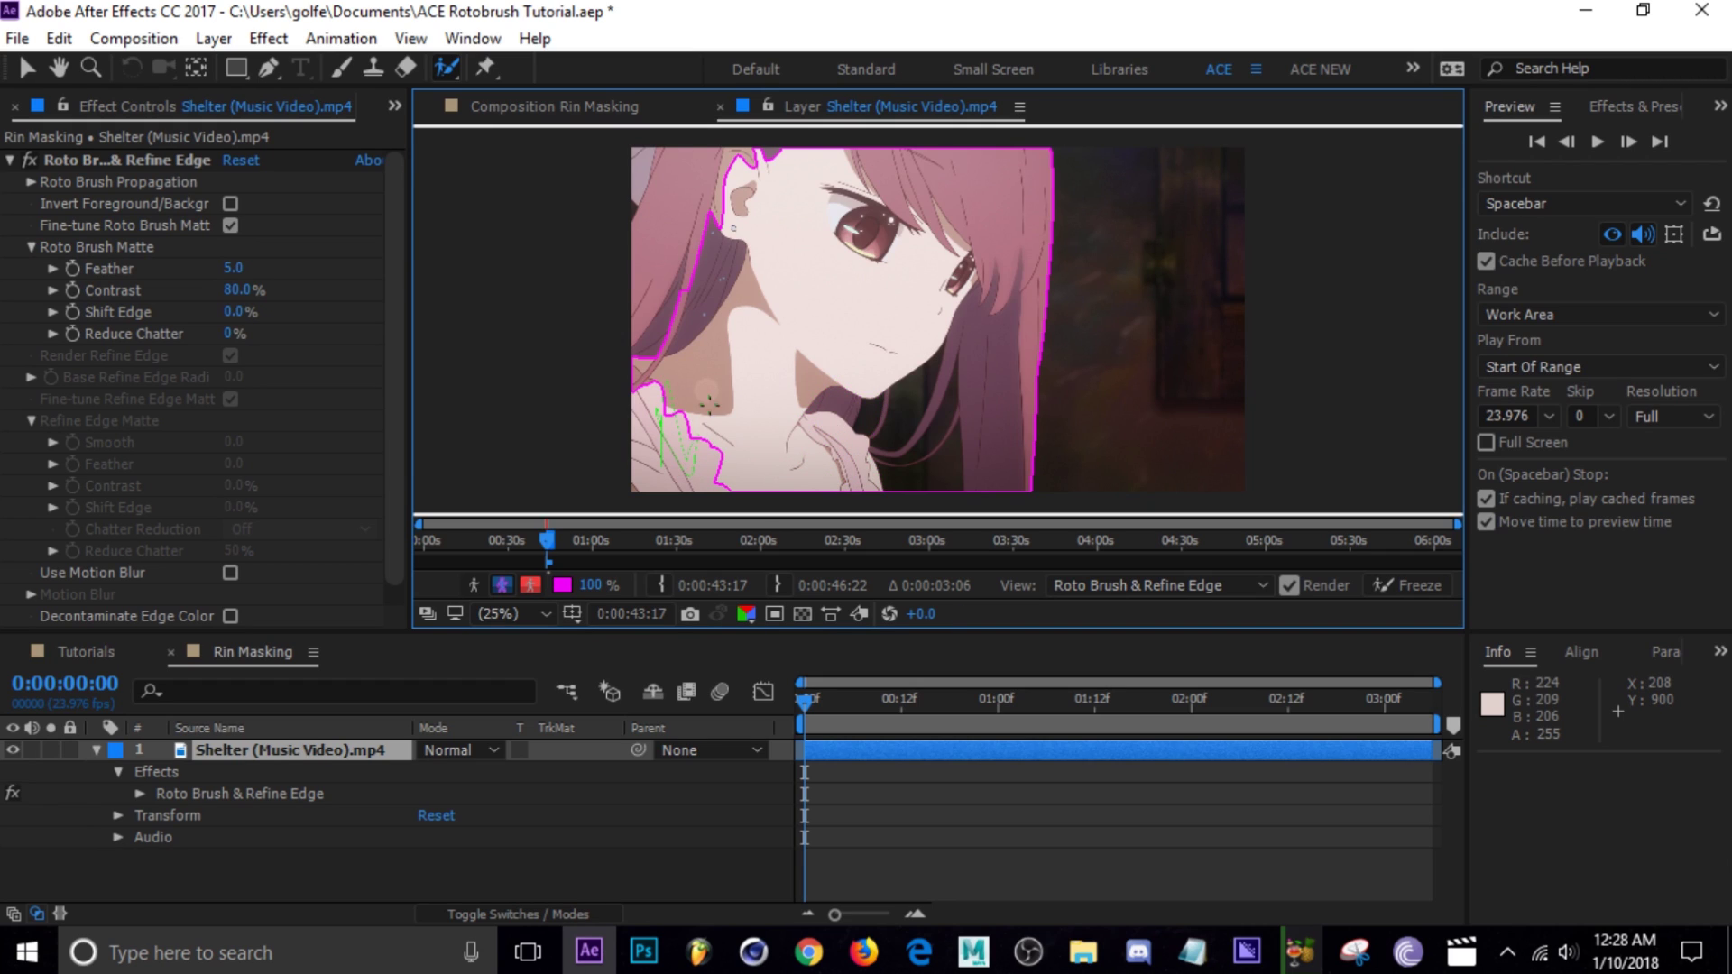
{"action": "left_click_drag", "start_coordinate": [666, 224], "coordinate": [690, 183]}
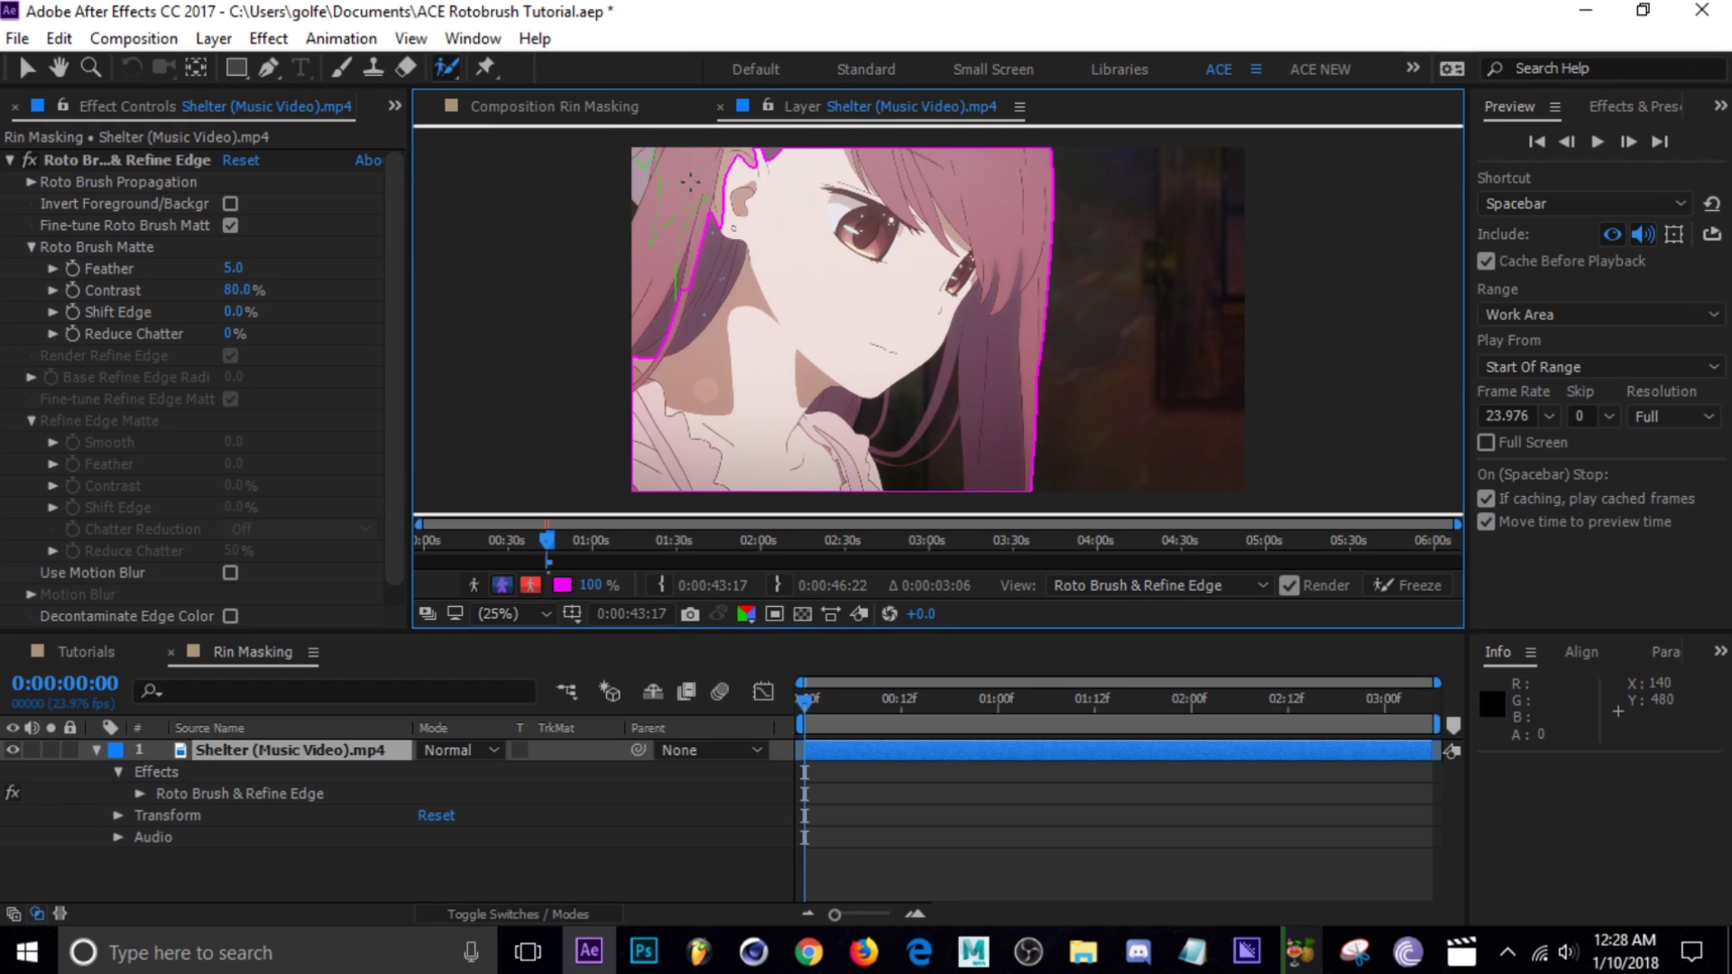
{"action": "key", "text": "ctrl+z"}
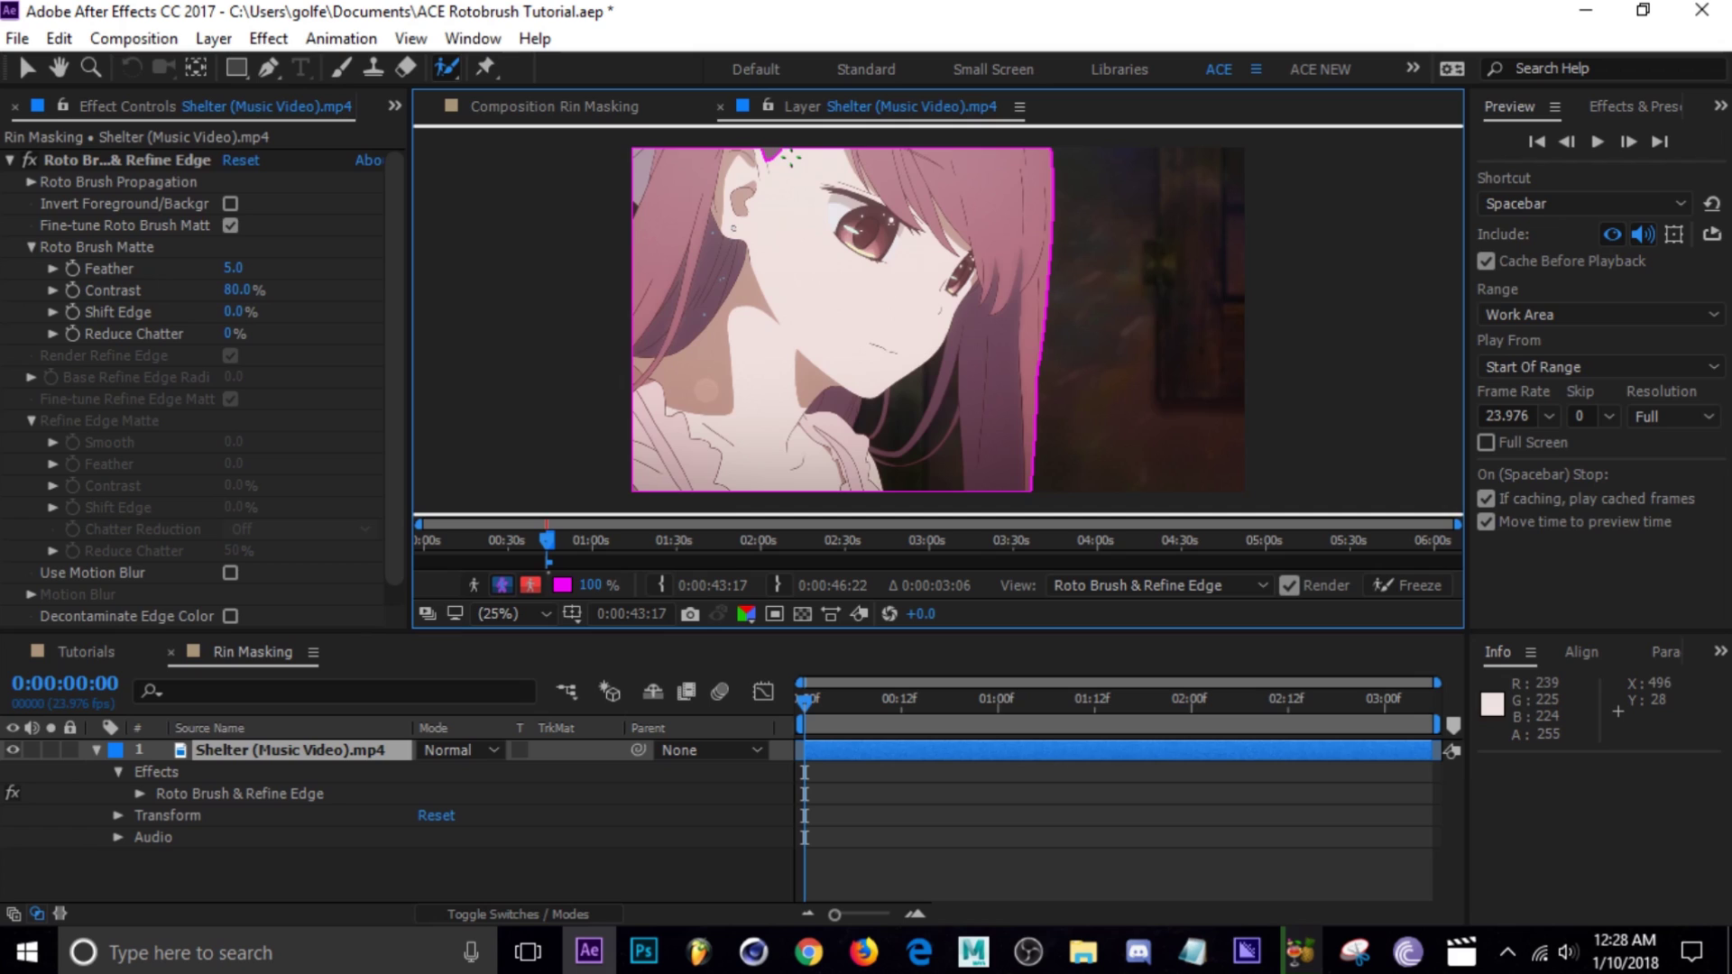
{"action": "left_click_drag", "start_coordinate": [790, 135], "coordinate": [753, 153]}
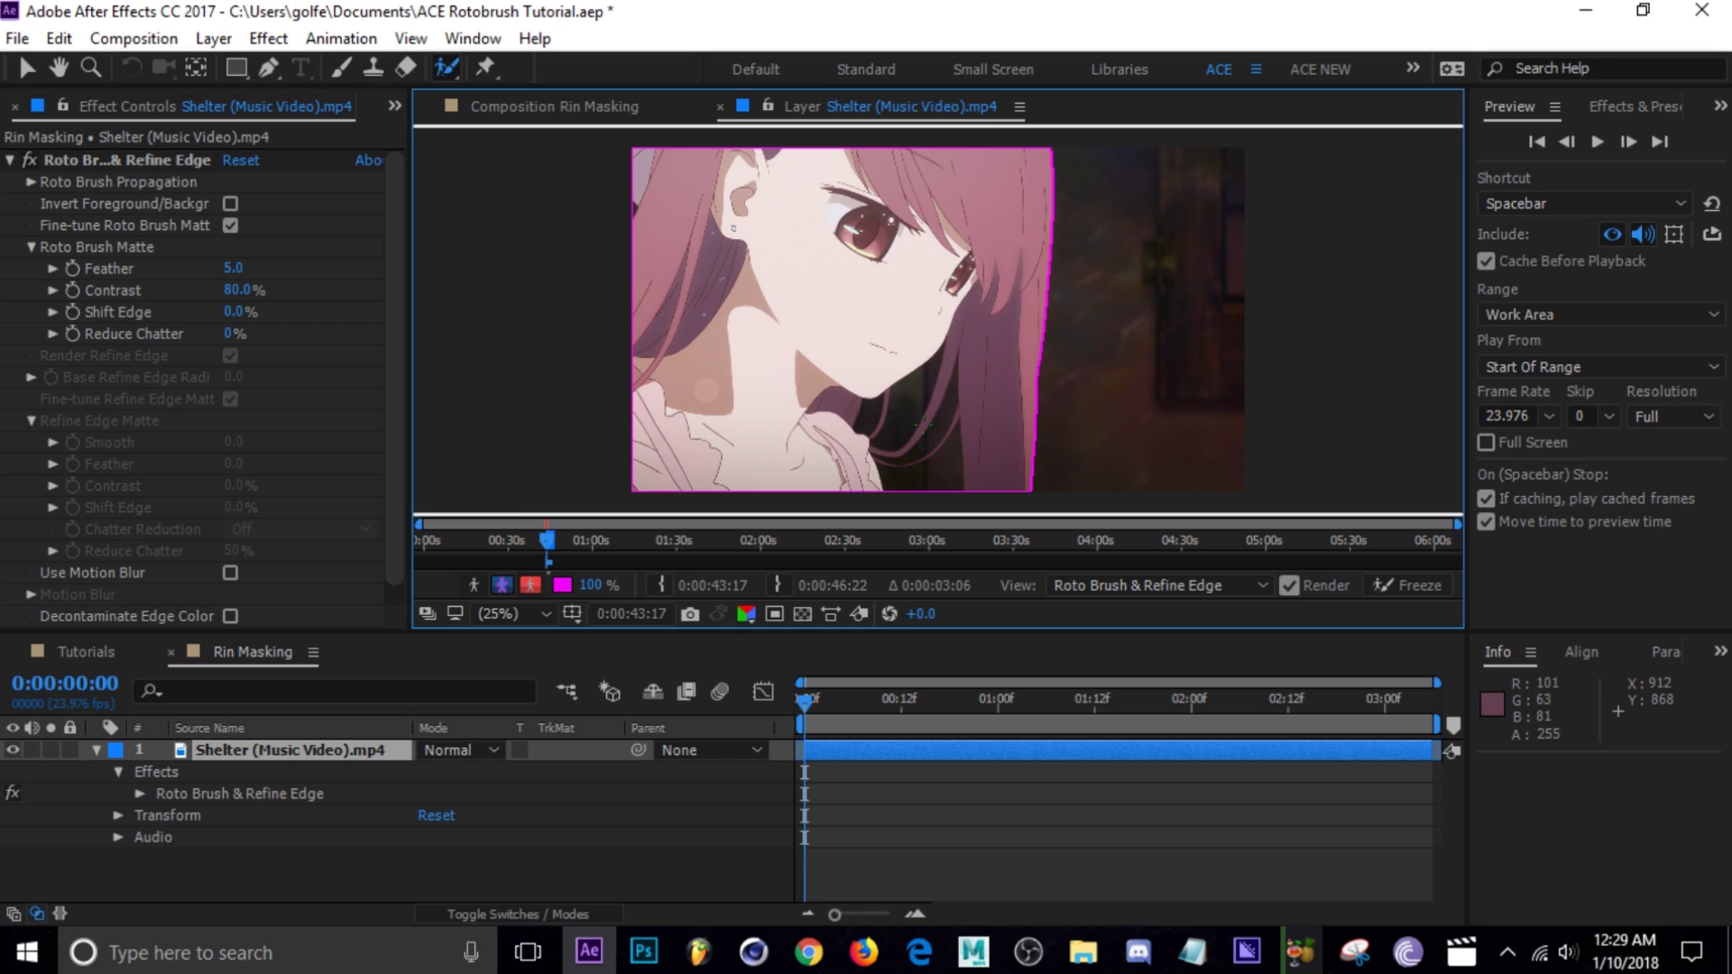
Step: Extend the matte below the chin and subtract background beside the right hair strand to keep it in
{"action": "scroll", "coordinate": [924, 424], "scroll_direction": "up", "scroll_amount": 3}
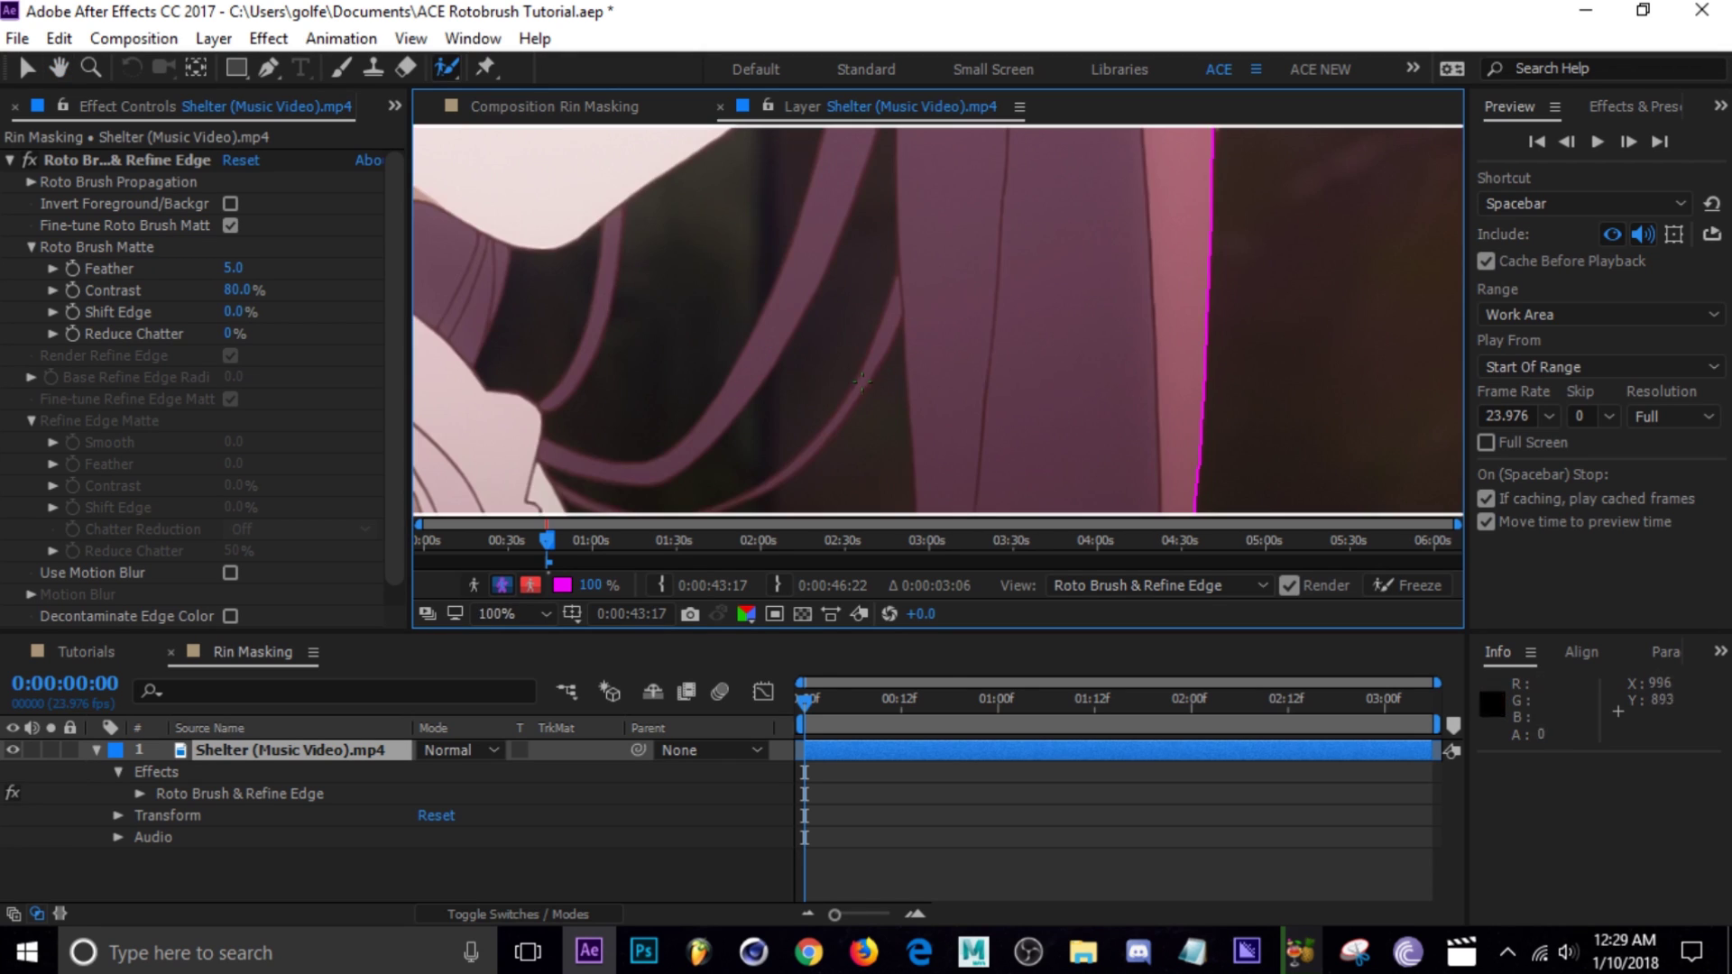
{"action": "scroll", "coordinate": [861, 384], "scroll_direction": "down", "scroll_amount": 2}
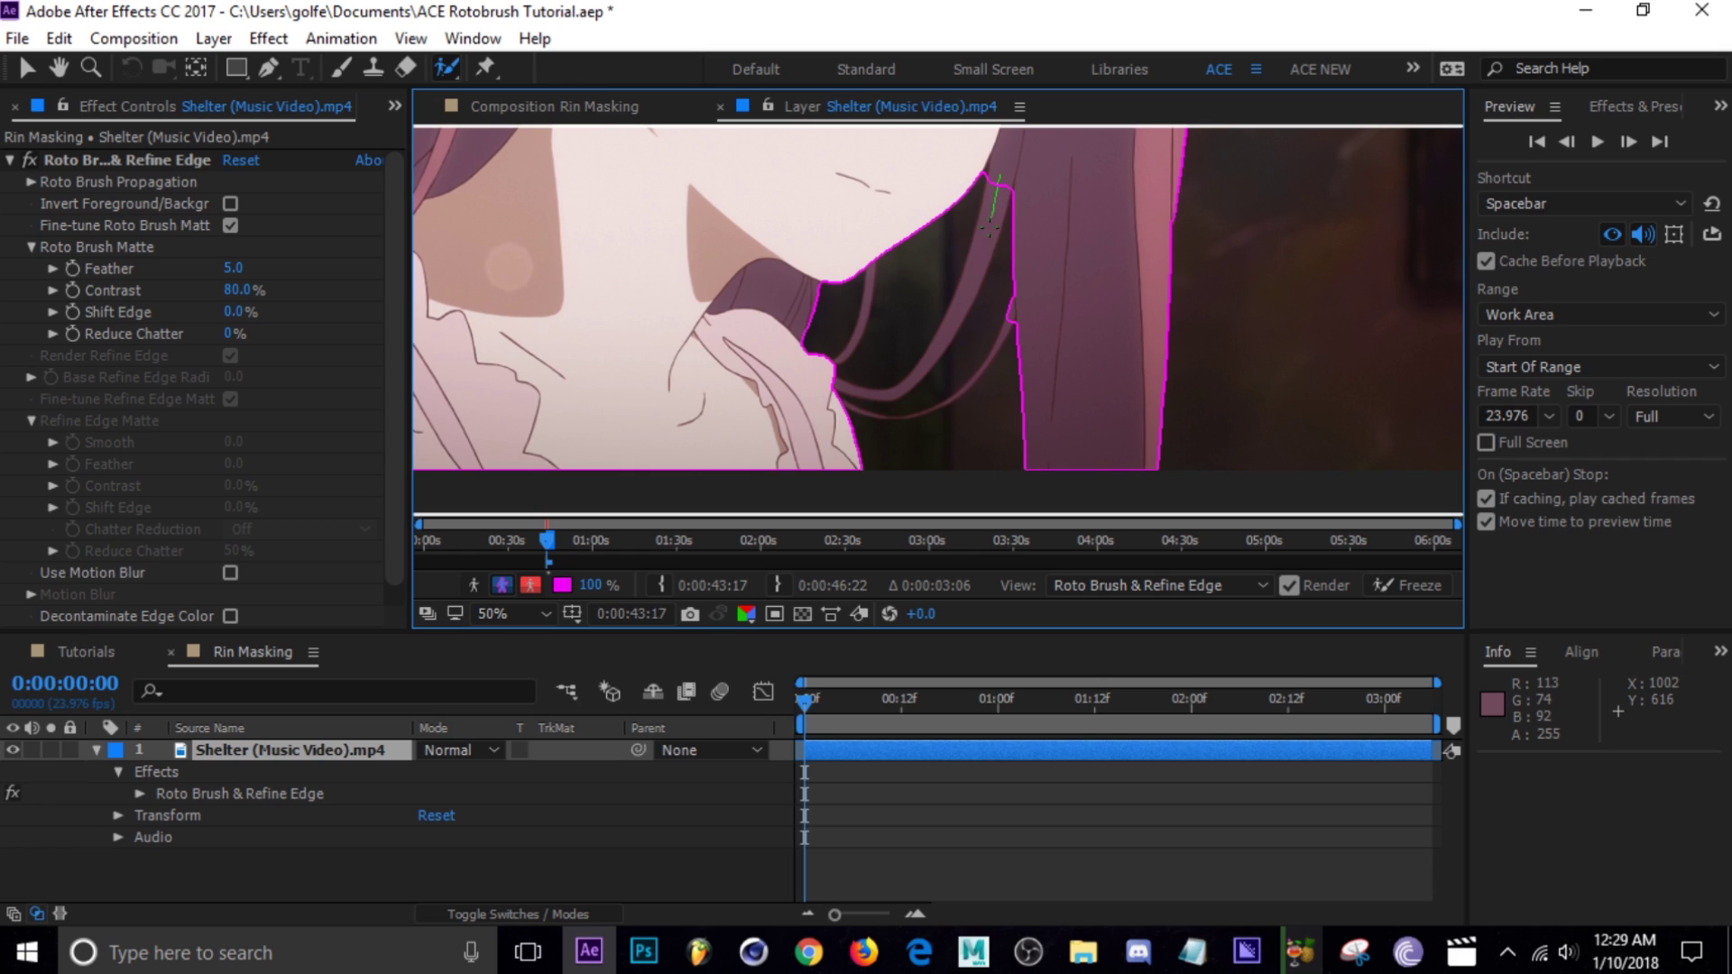
{"action": "mouse_move", "coordinate": [938, 358]}
{"action": "left_mouse_down"}
{"action": "mouse_move", "coordinate": [872, 393]}
{"action": "mouse_move", "coordinate": [840, 388]}
{"action": "left_mouse_up"}
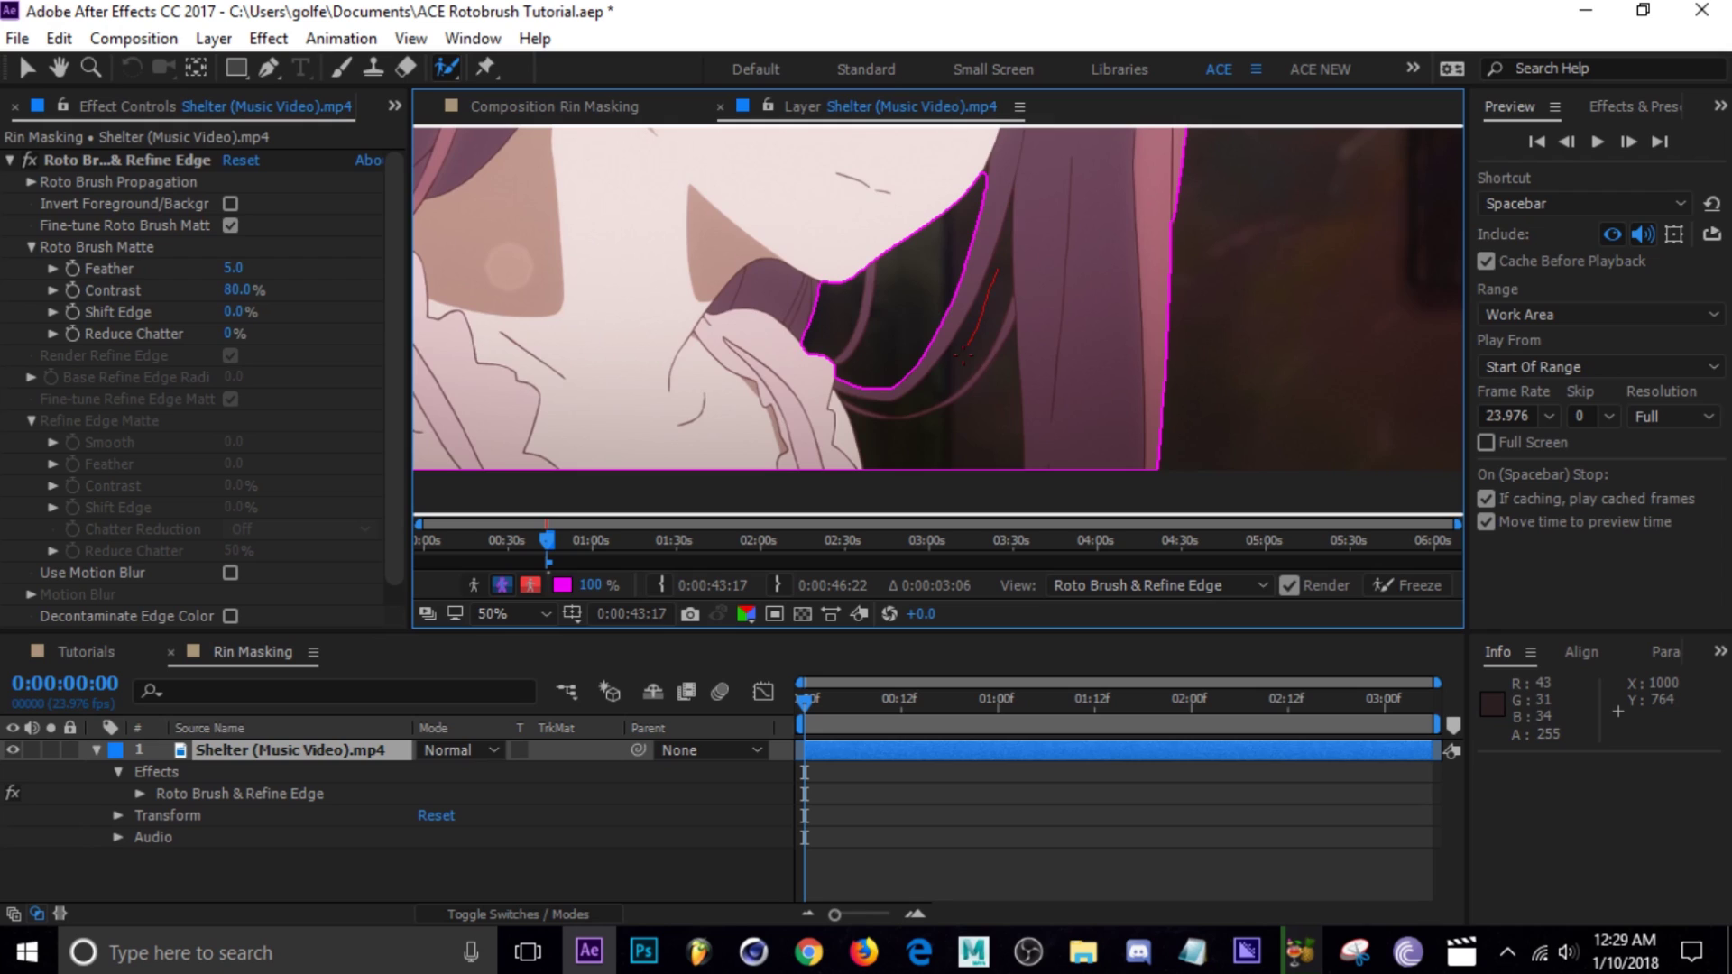
{"action": "left_click_drag", "start_coordinate": [963, 356], "coordinate": [952, 370]}
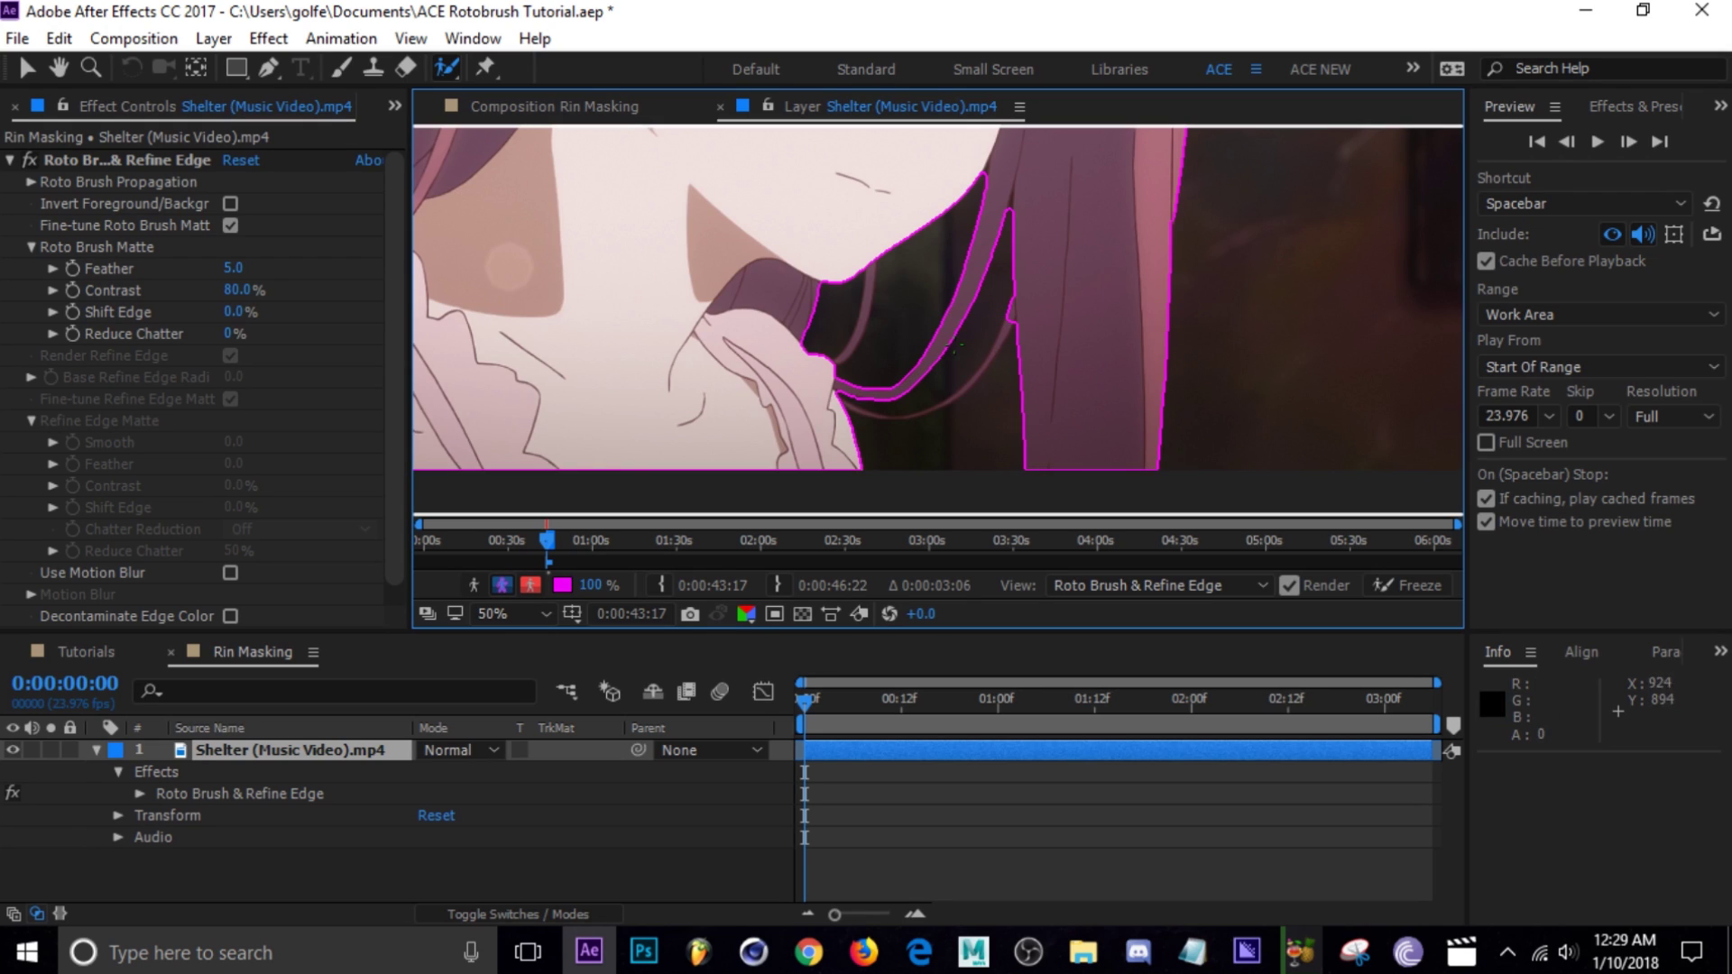
{"action": "scroll", "coordinate": [908, 321], "scroll_direction": "up", "scroll_amount": 2}
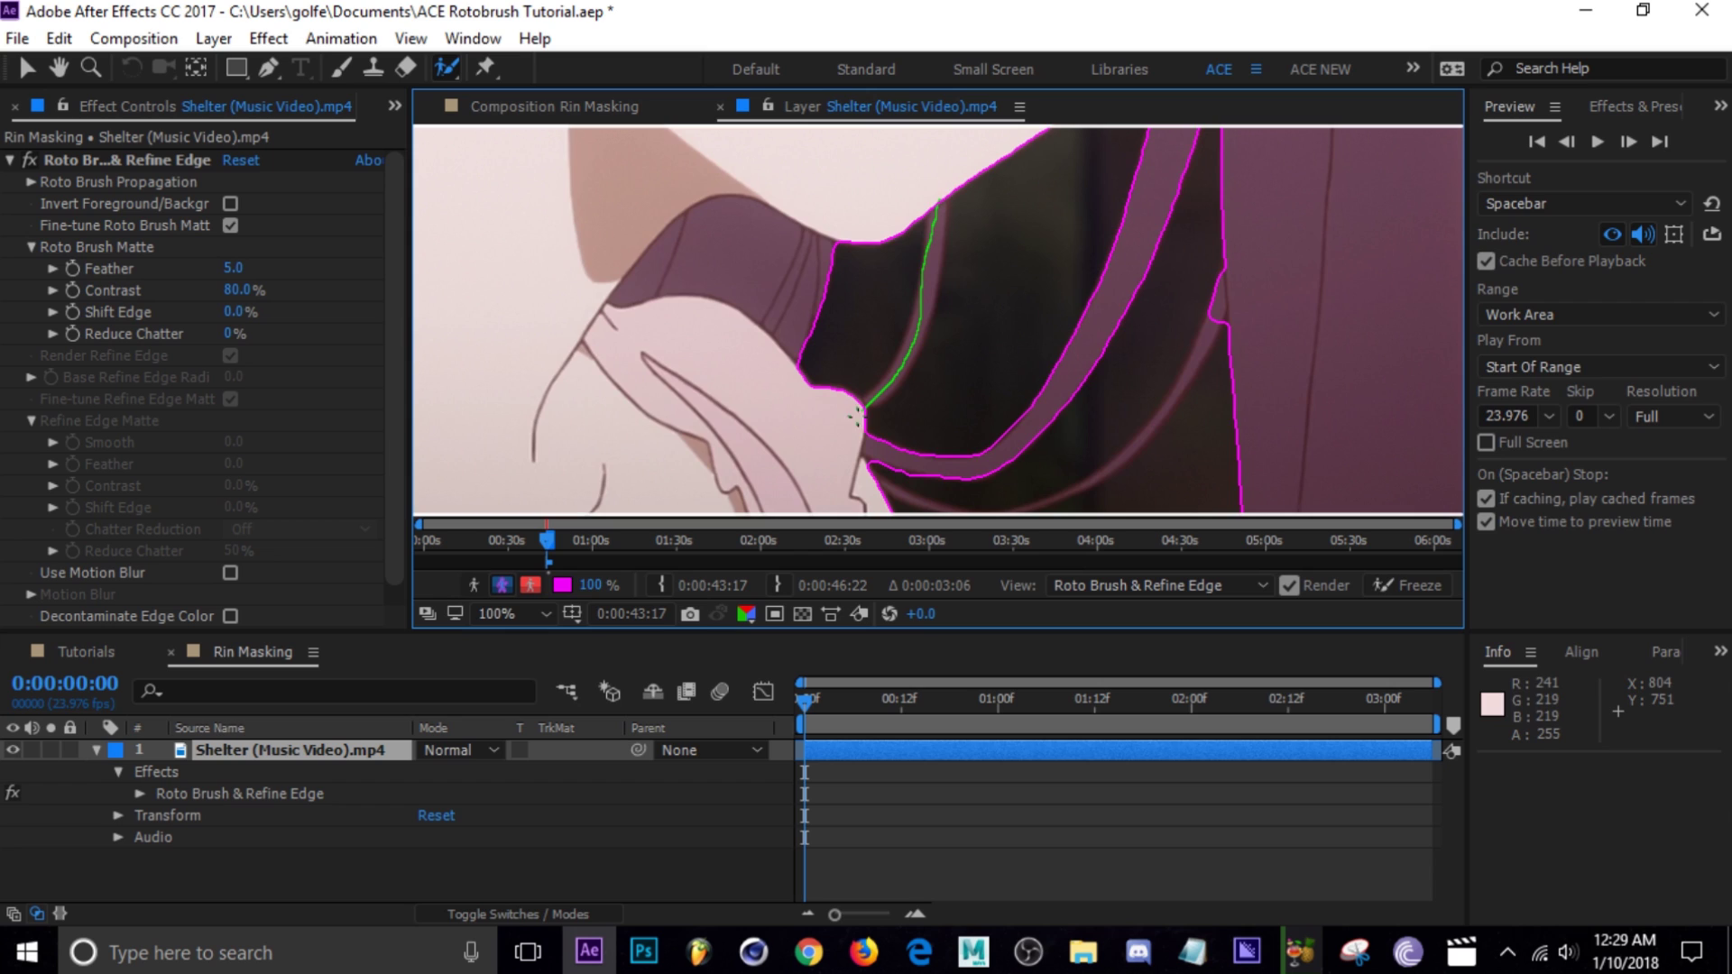
Step: Push the matte edge along the dark shape's left side and cut the background around it
{"action": "left_click_drag", "start_coordinate": [856, 415], "coordinate": [857, 413]}
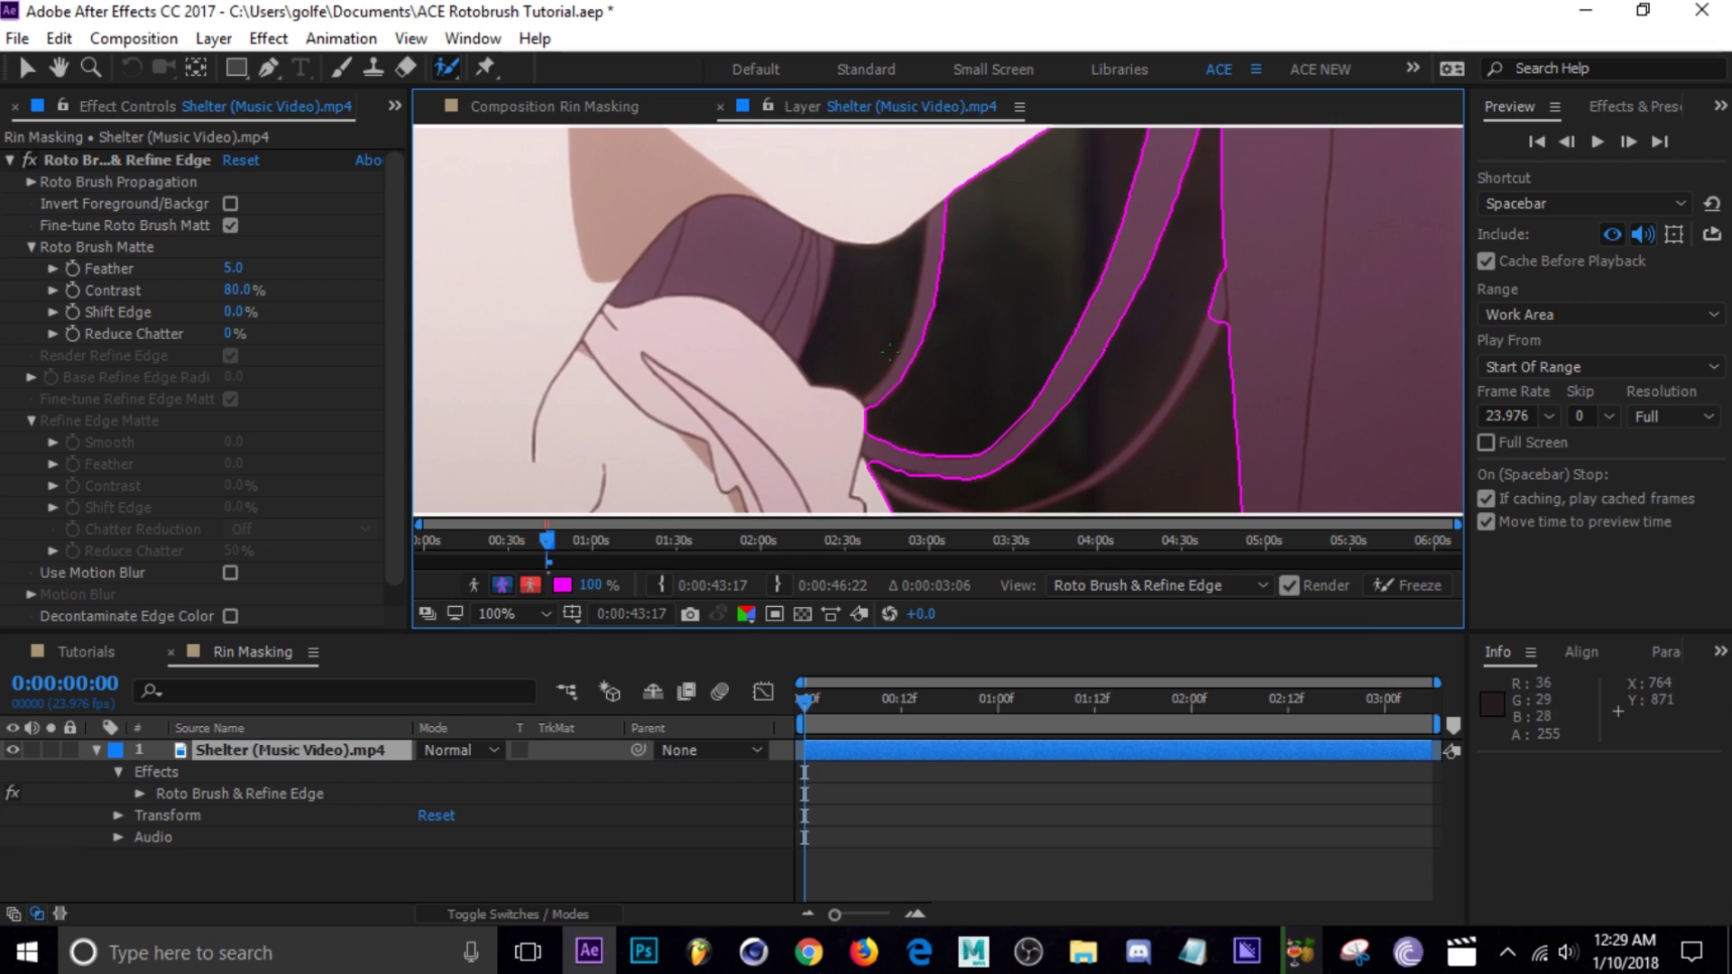
{"action": "scroll", "coordinate": [890, 352], "scroll_direction": "up", "scroll_amount": 3}
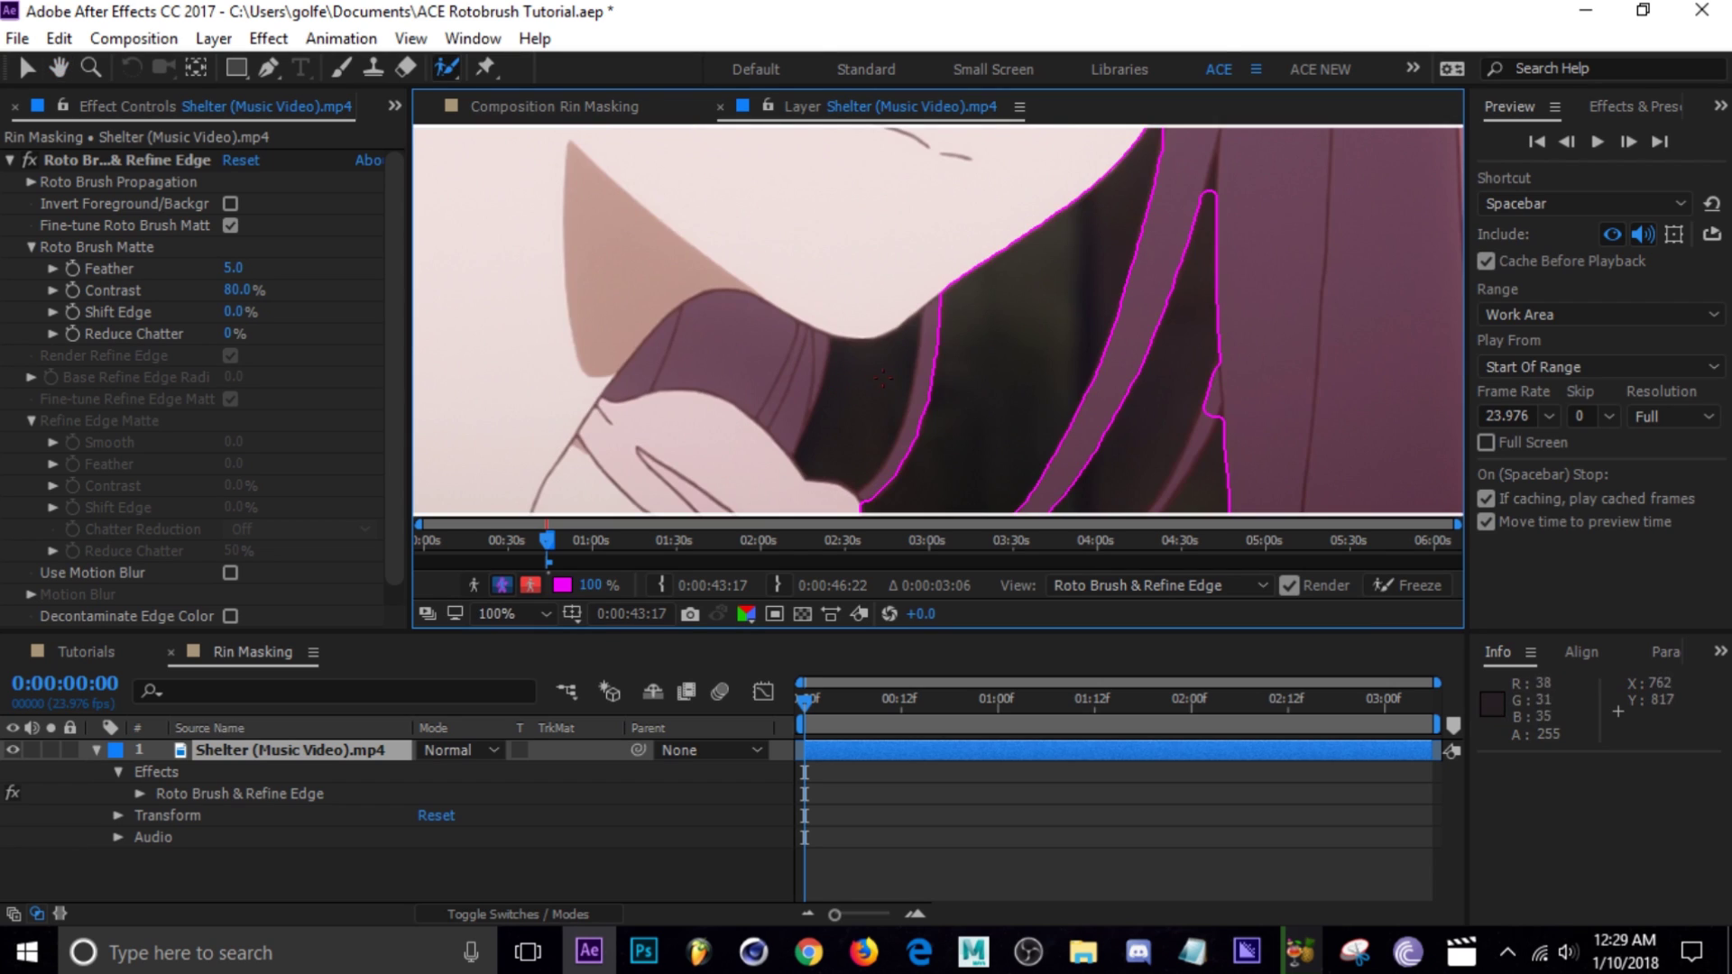
{"action": "left_click_drag", "start_coordinate": [871, 379], "coordinate": [872, 417]}
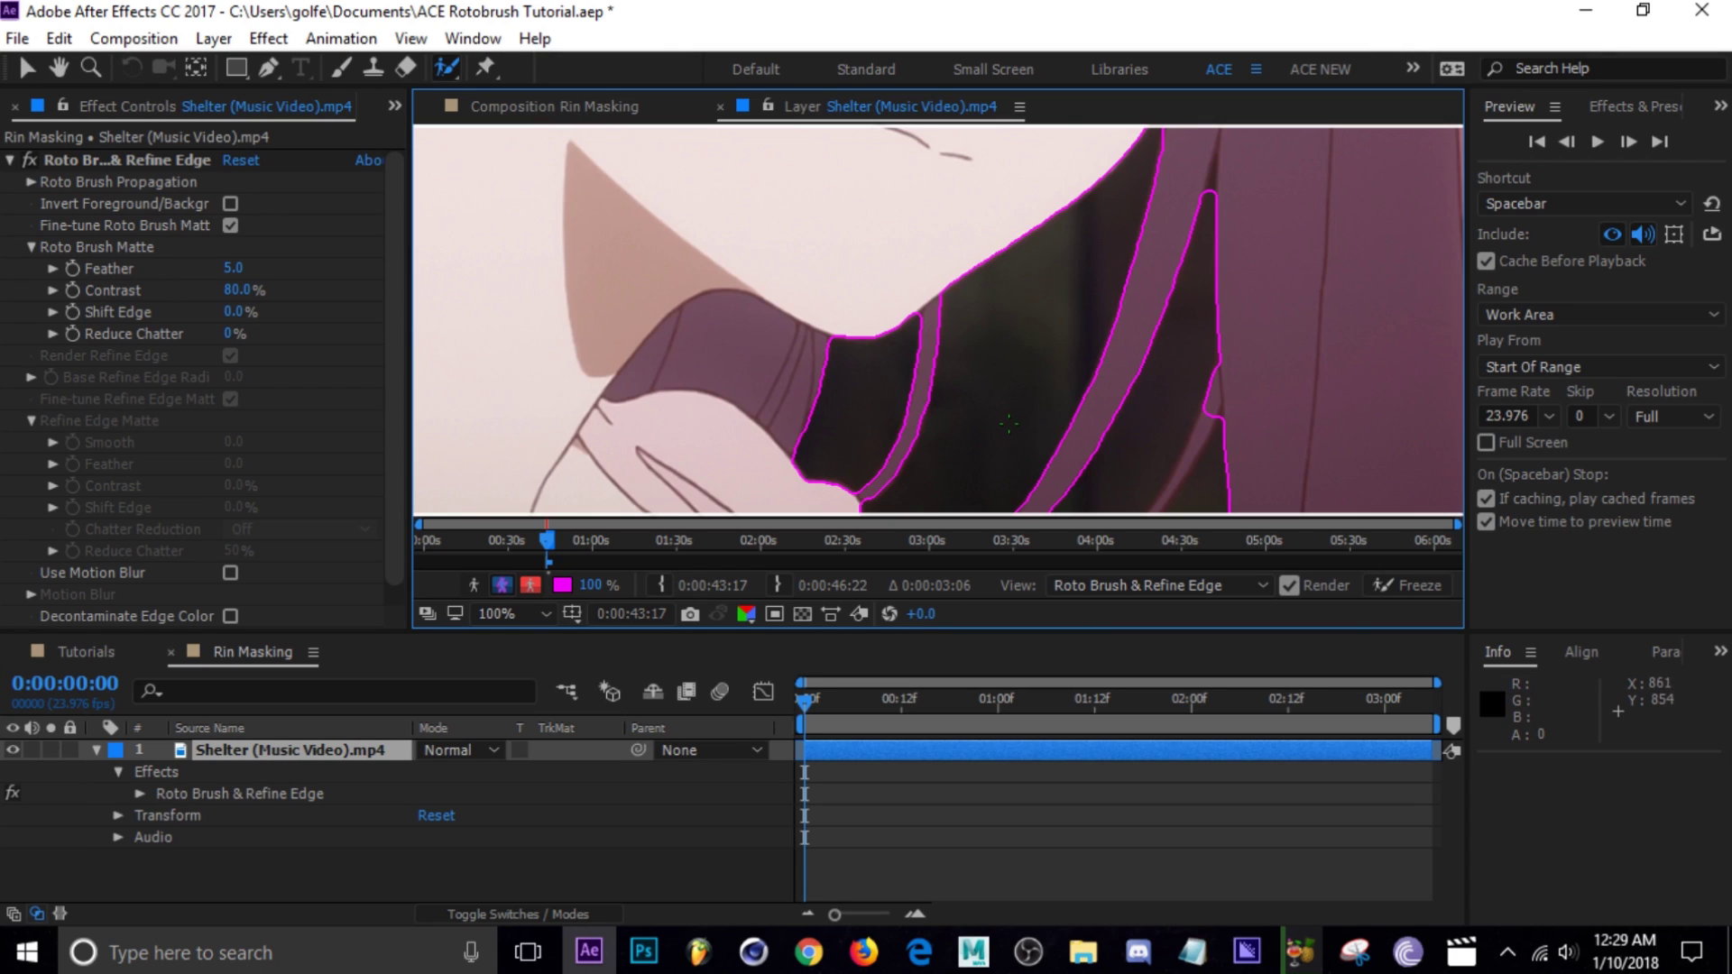
{"action": "scroll", "coordinate": [1008, 423], "scroll_direction": "down", "scroll_amount": 8}
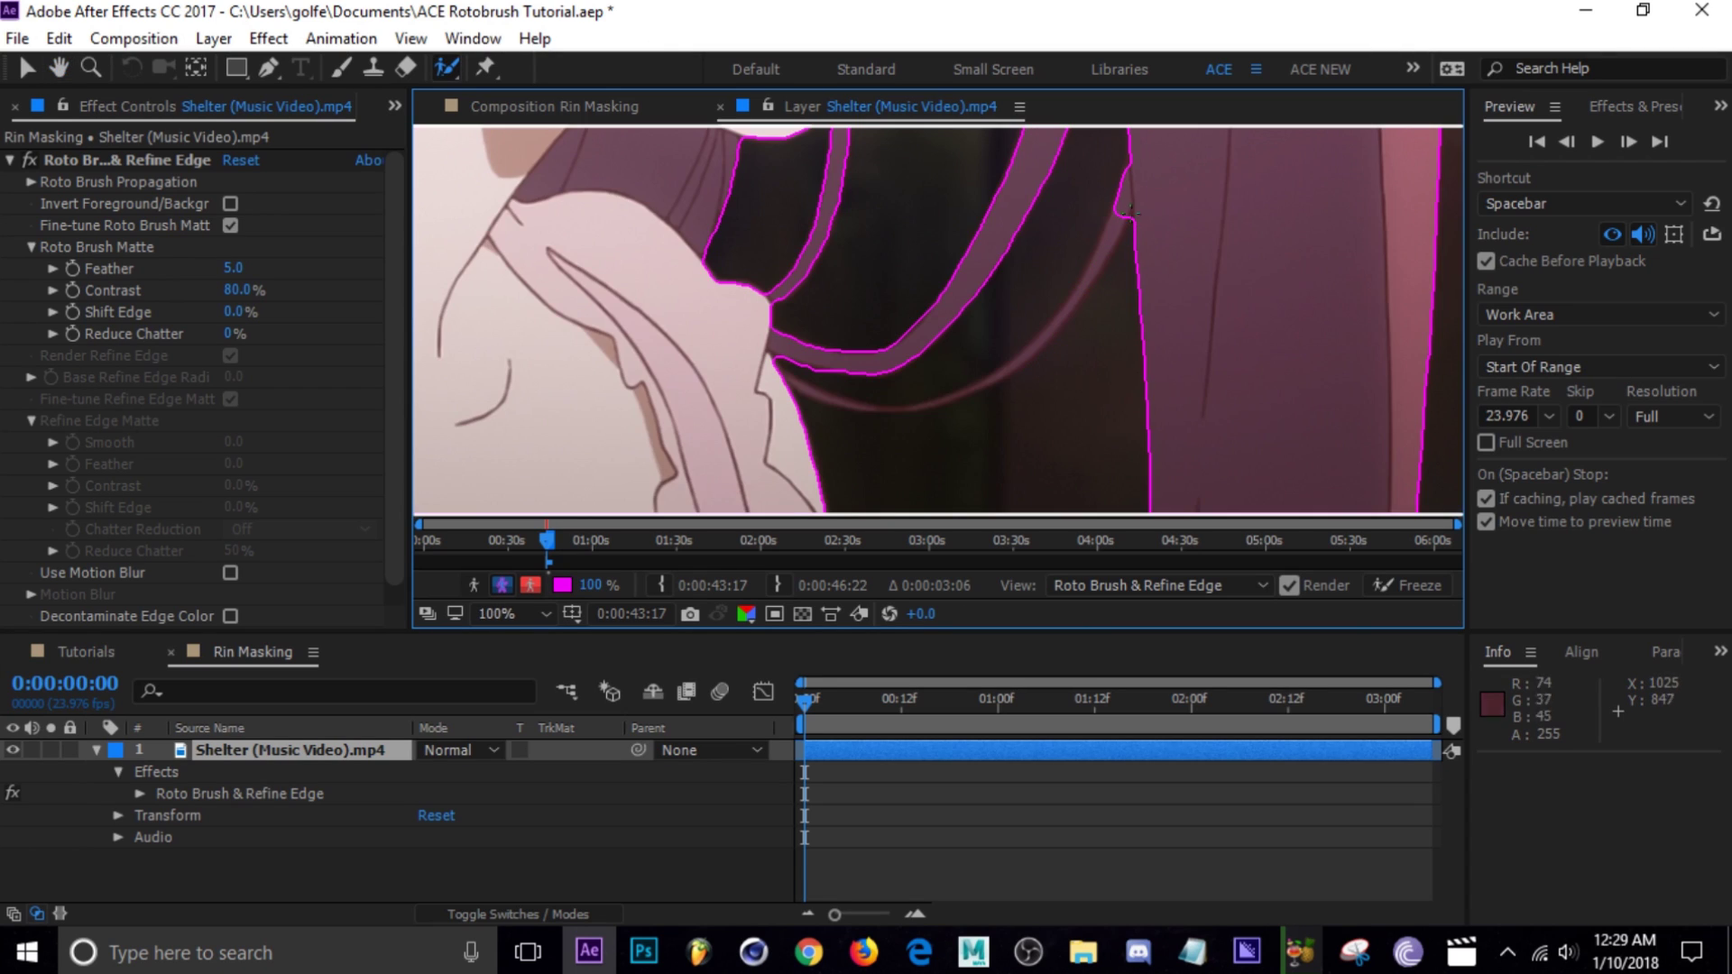
Step: Add the right and lower hair strands to the matte and remove the background gap near the strap
{"action": "left_click_drag", "start_coordinate": [1130, 202], "coordinate": [1108, 242]}
{"action": "scroll", "coordinate": [1079, 359], "scroll_direction": "up", "scroll_amount": 1}
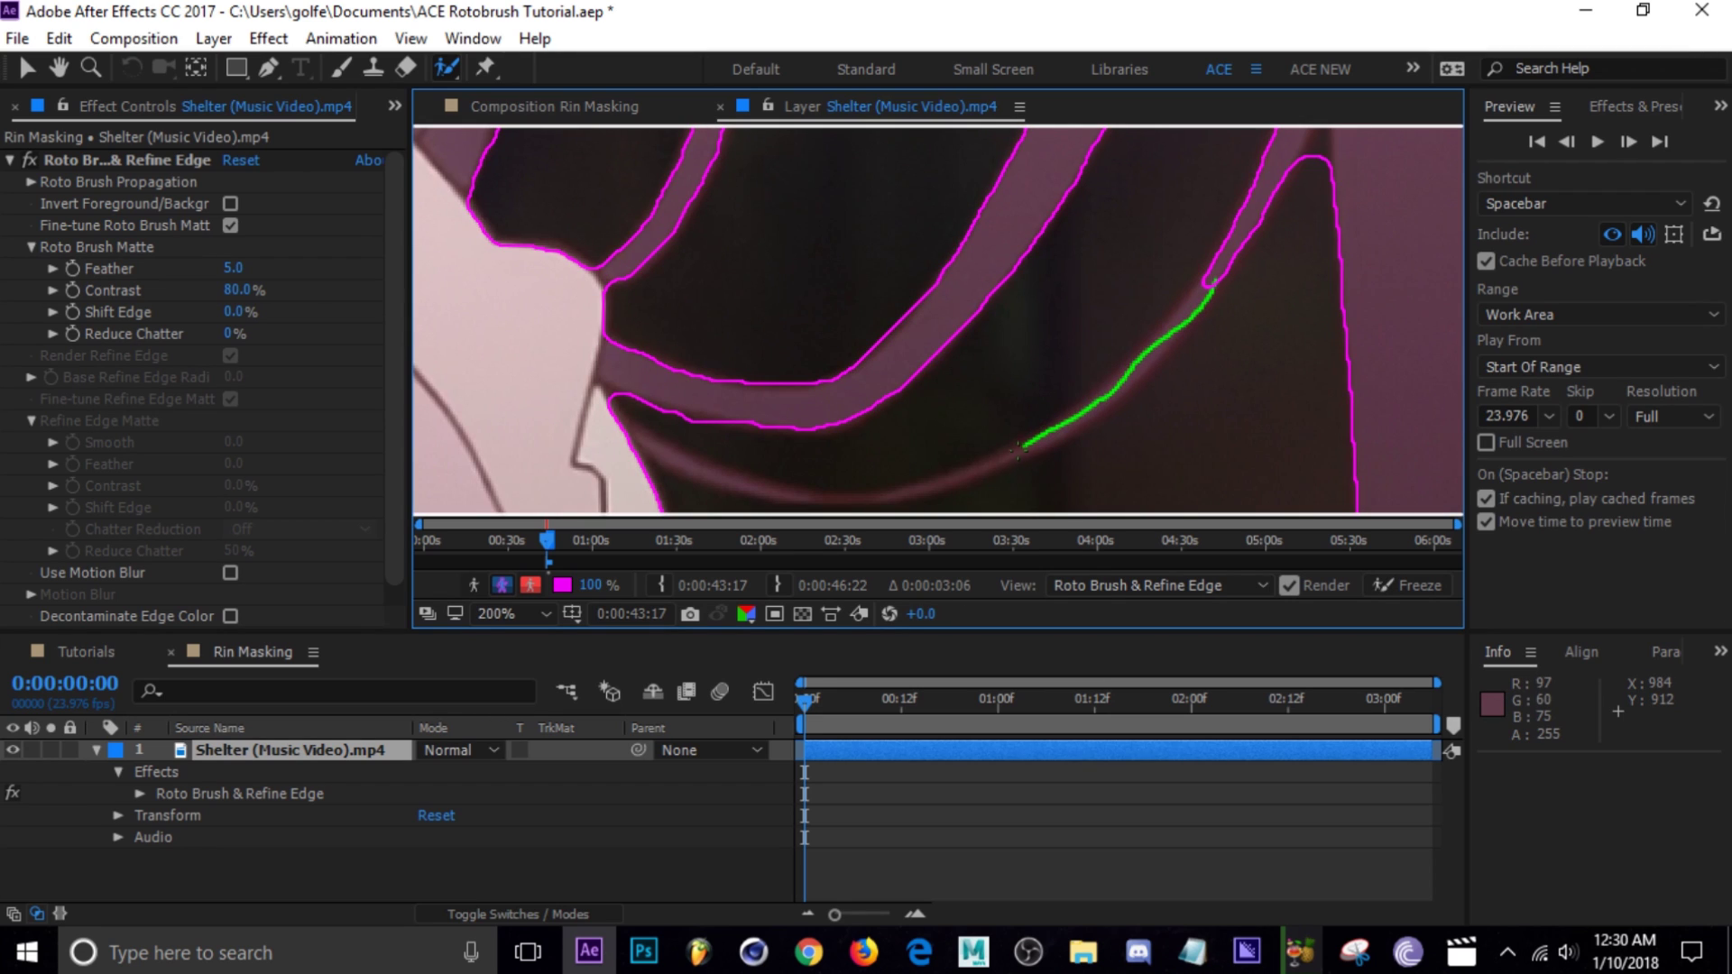
{"action": "left_click_drag", "start_coordinate": [1018, 448], "coordinate": [1007, 456]}
{"action": "mouse_move", "coordinate": [903, 452]}
{"action": "left_mouse_down"}
{"action": "mouse_move", "coordinate": [980, 358]}
{"action": "mouse_move", "coordinate": [877, 370]}
{"action": "mouse_move", "coordinate": [702, 331]}
{"action": "mouse_move", "coordinate": [816, 371]}
{"action": "mouse_move", "coordinate": [673, 316]}
{"action": "left_mouse_up"}
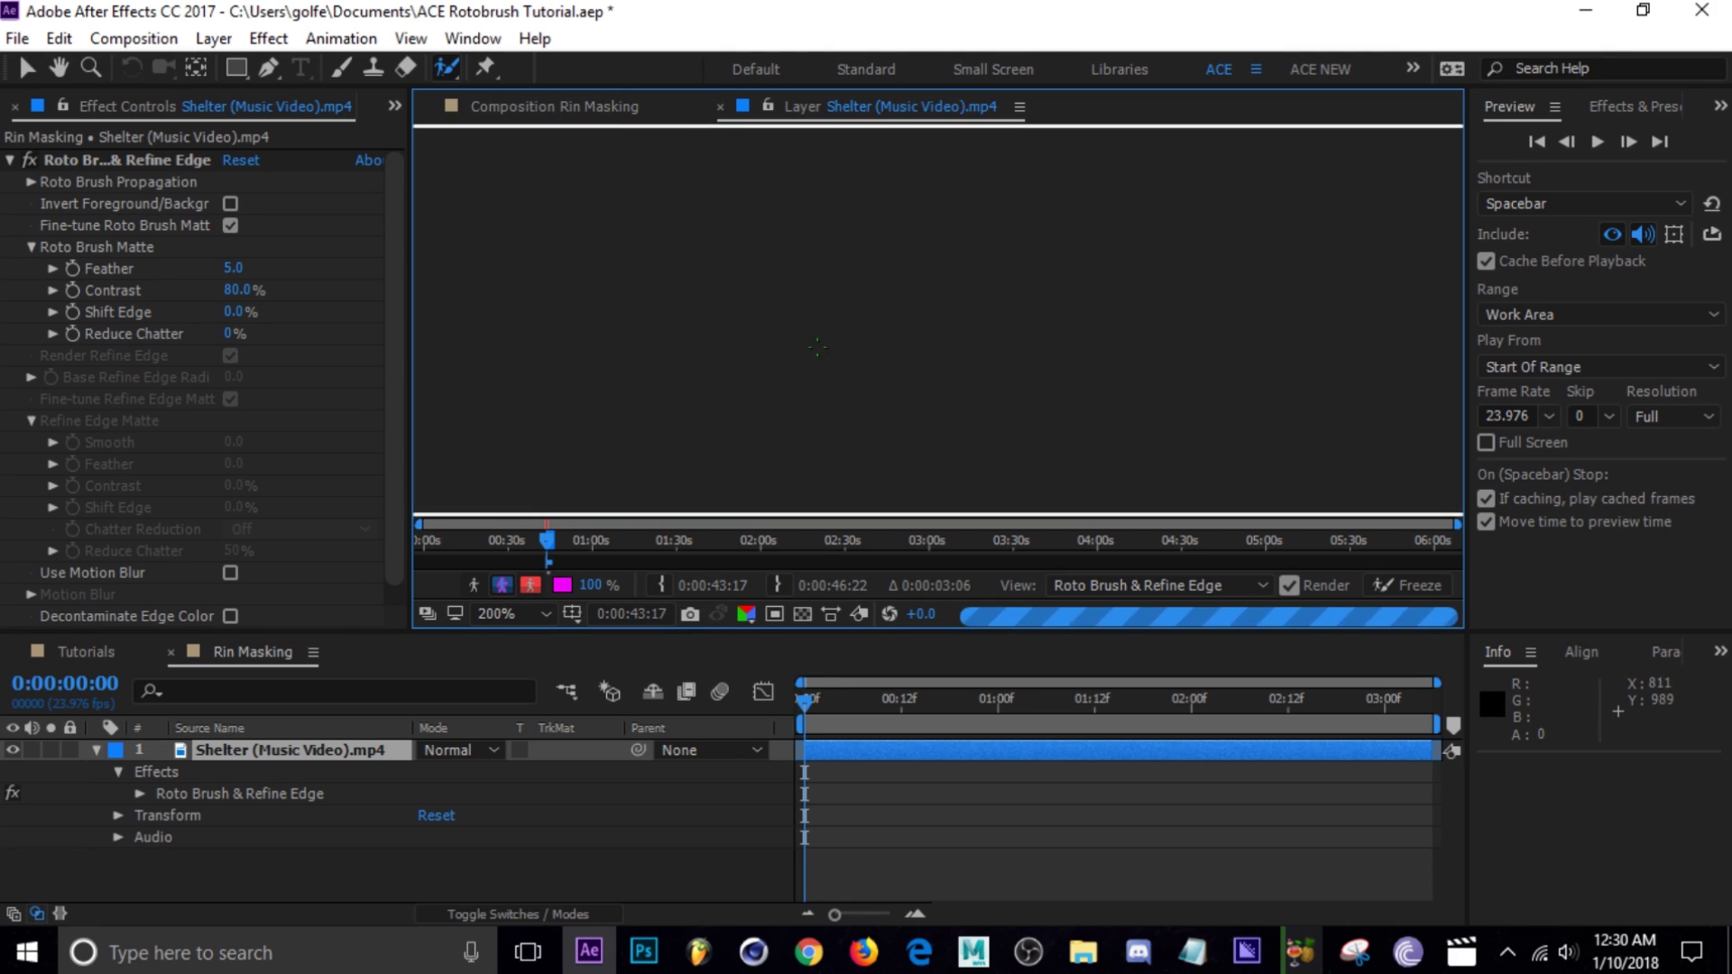
{"action": "mouse_move", "coordinate": [986, 286]}
{"action": "left_mouse_down"}
{"action": "mouse_move", "coordinate": [773, 320]}
{"action": "mouse_move", "coordinate": [955, 314]}
{"action": "mouse_move", "coordinate": [1010, 271]}
{"action": "left_mouse_up"}
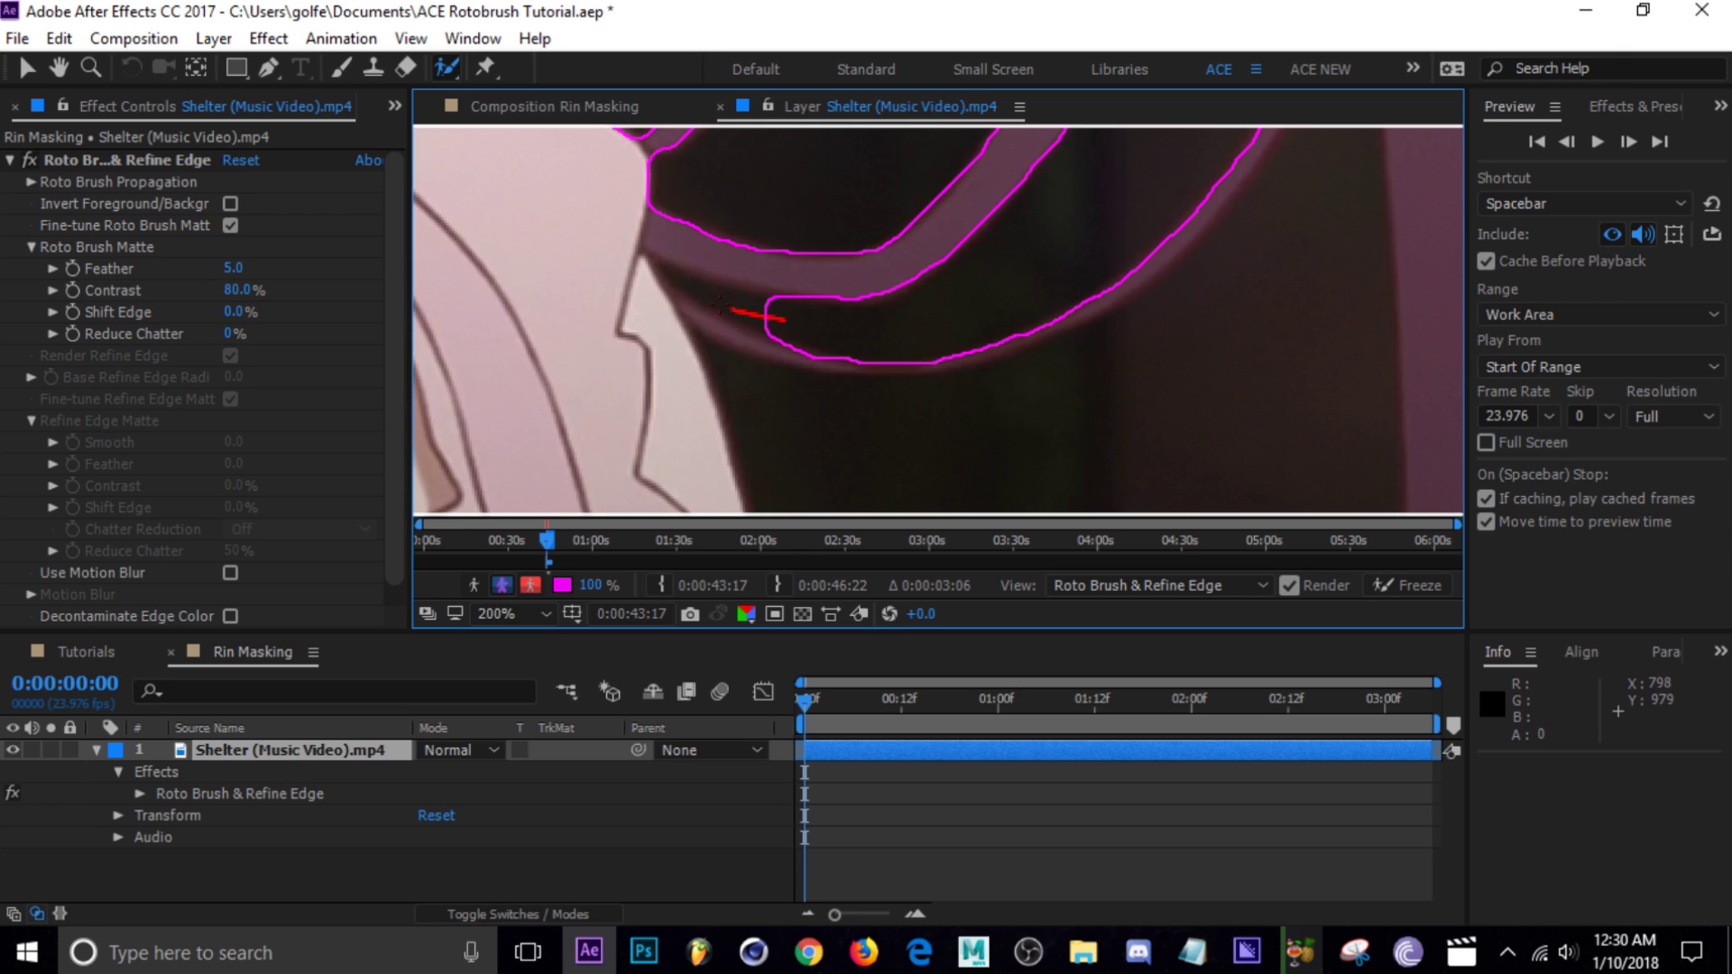
Step: Undo the last background stroke, add the thin strand's edge, and remove stray background beside it
{"action": "key", "text": "ctrl+z"}
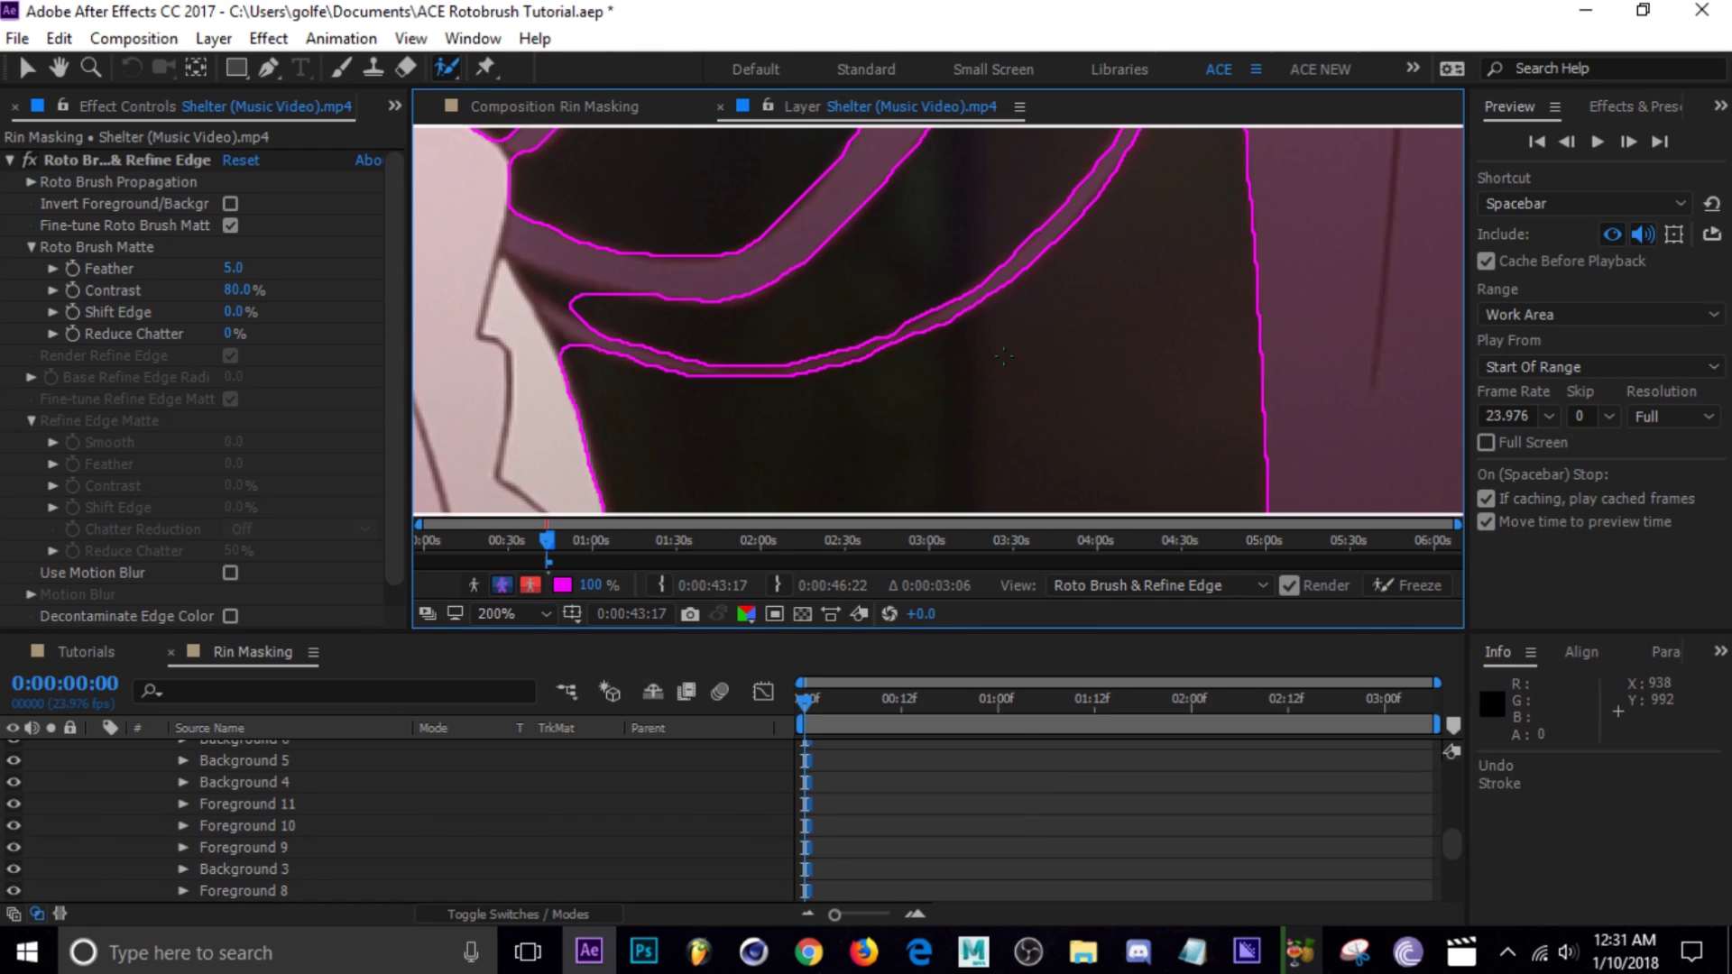
{"action": "scroll", "coordinate": [1044, 277], "scroll_direction": "up", "scroll_amount": 2}
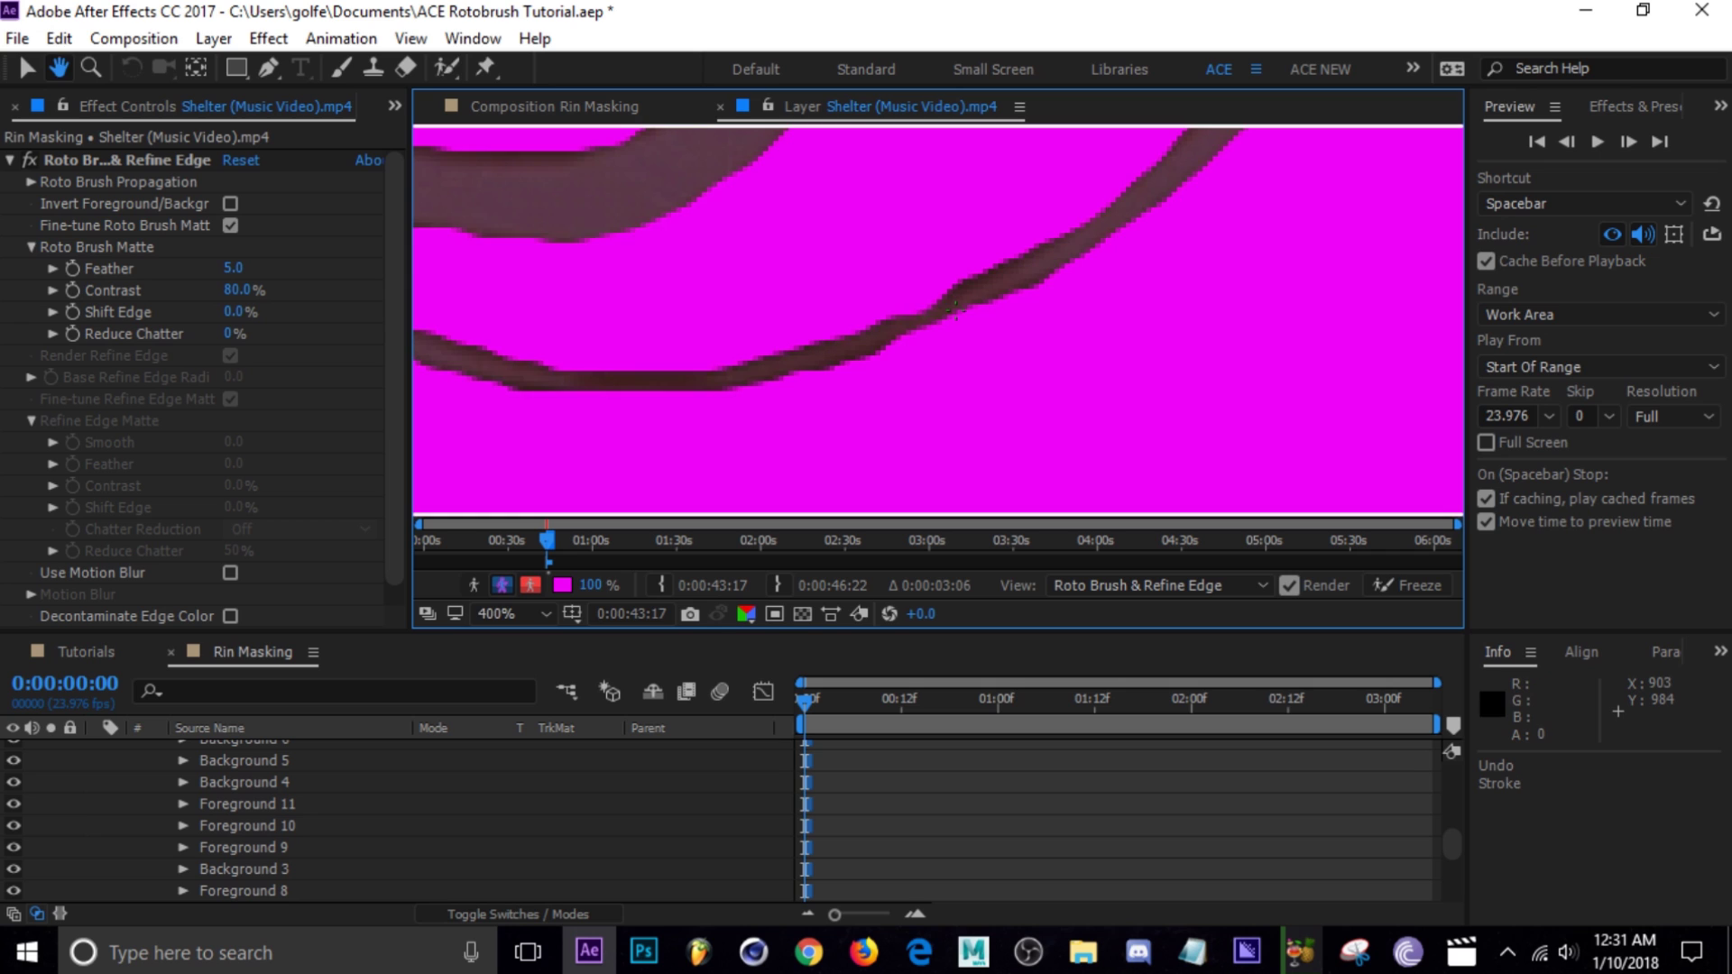
{"action": "left_click_drag", "start_coordinate": [945, 303], "coordinate": [828, 341]}
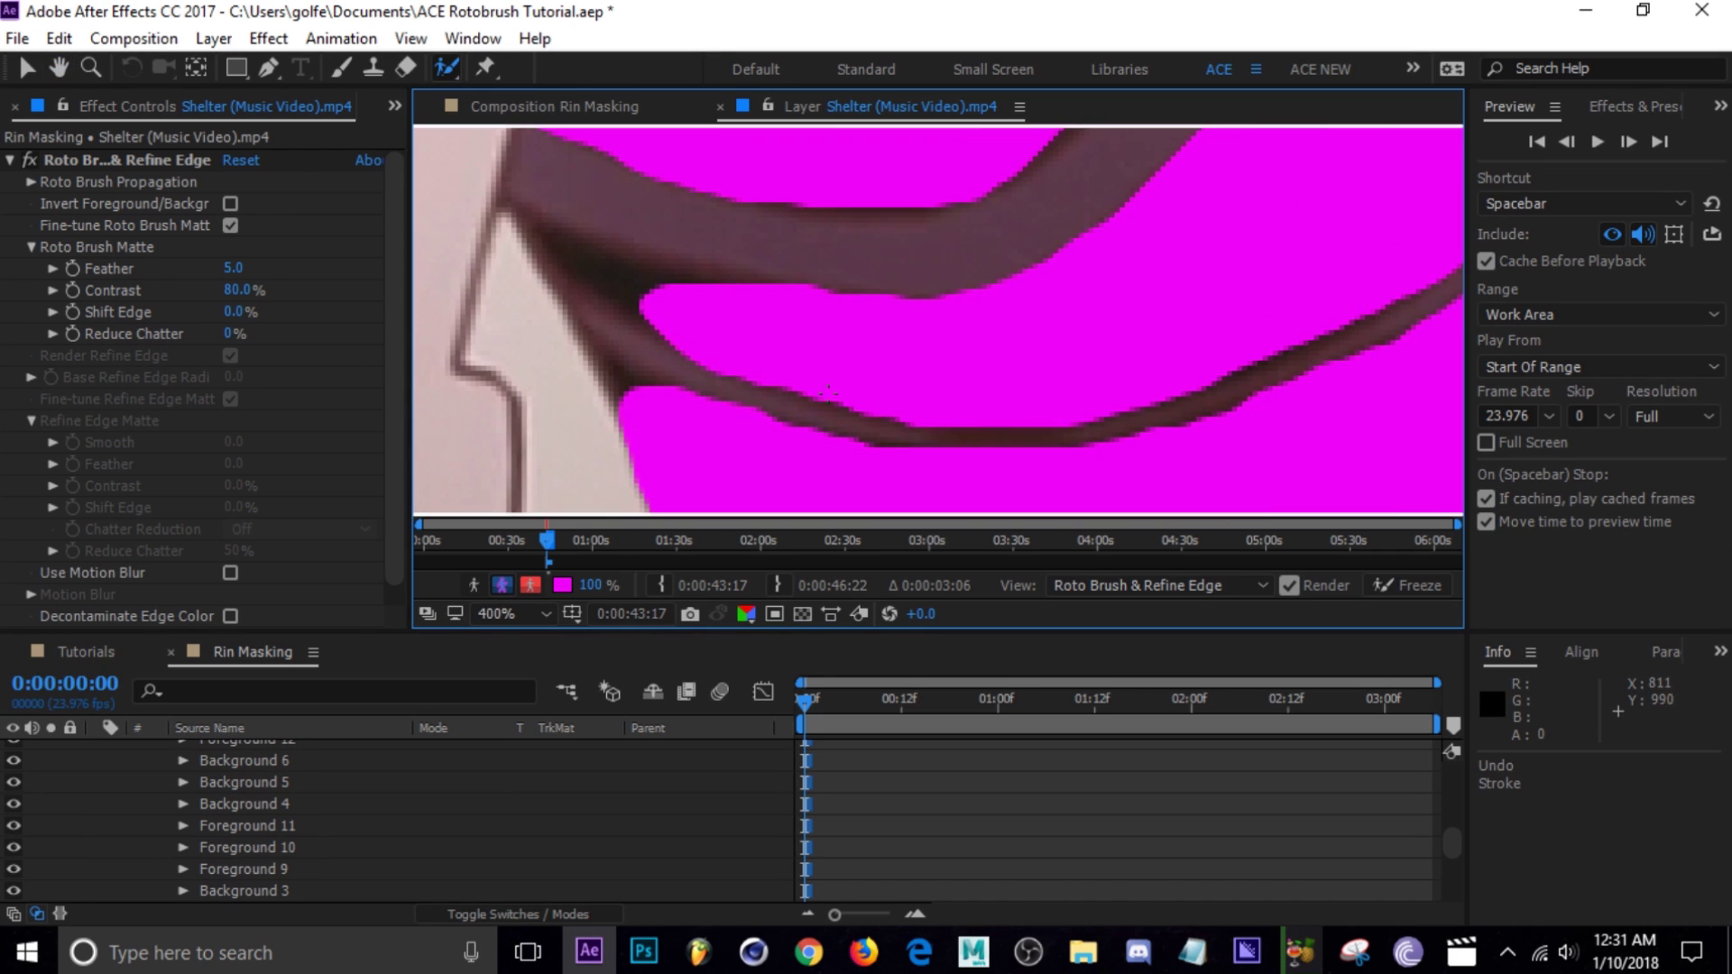
{"action": "left_click_drag", "start_coordinate": [632, 298], "coordinate": [643, 305]}
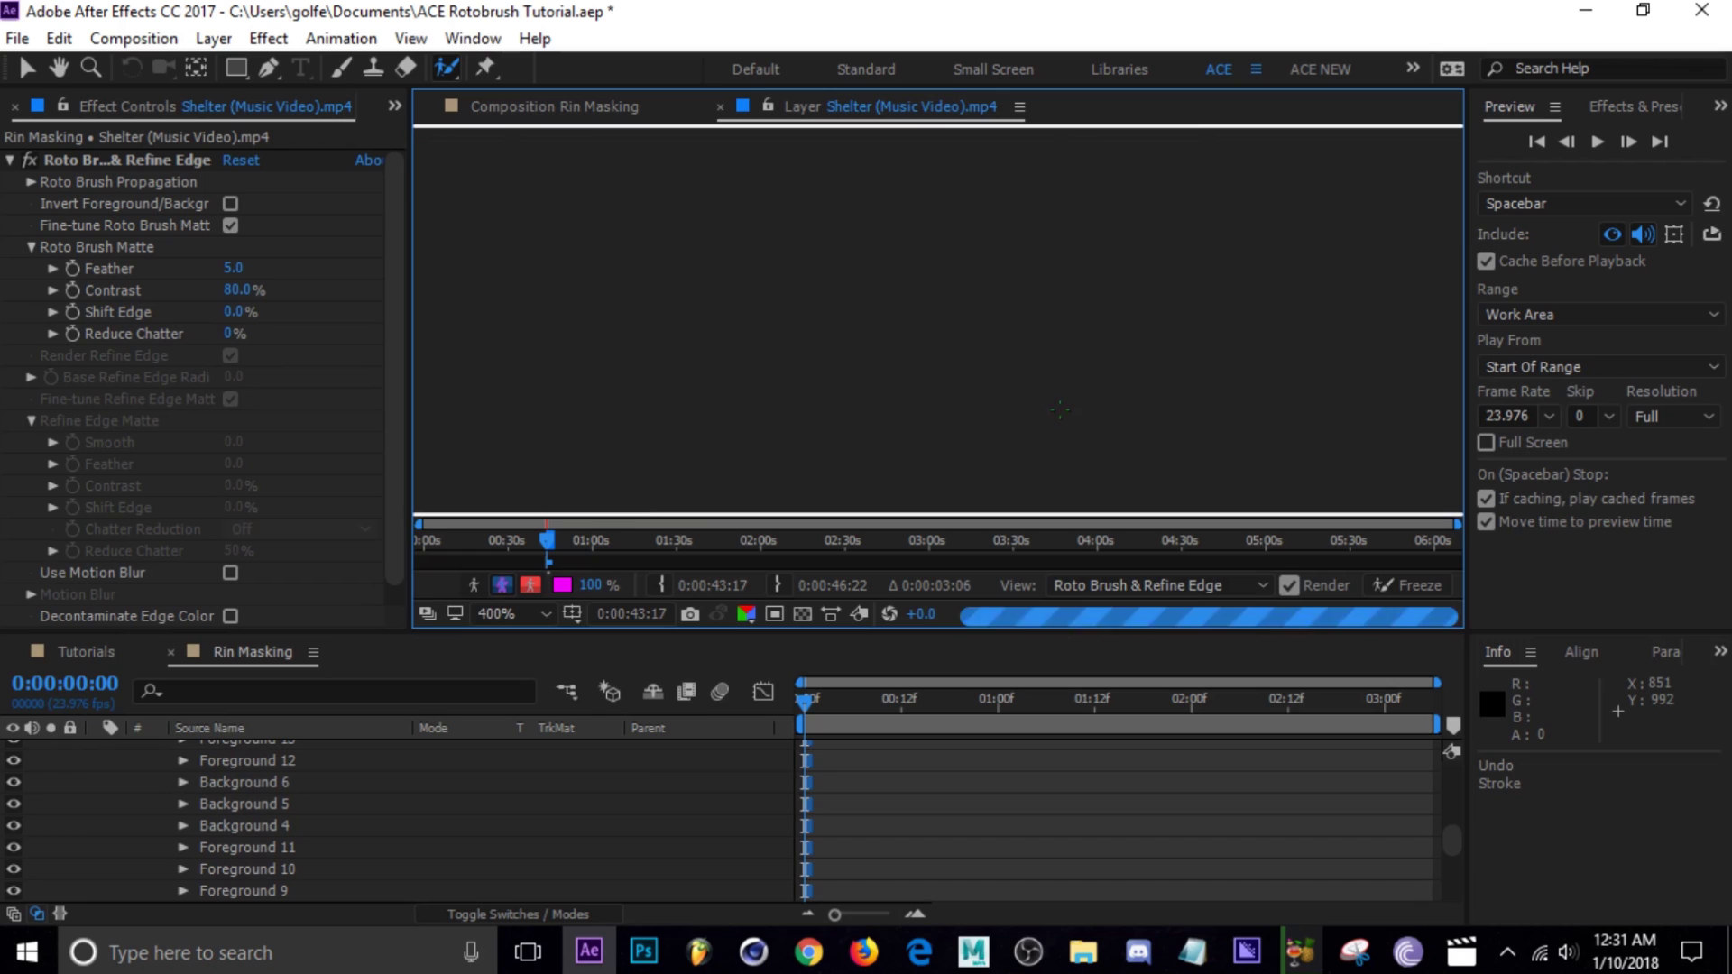
Step: Subtract the background beside the ear, then recentre and zoom to check the matte
{"action": "scroll", "coordinate": [831, 352], "scroll_direction": "down", "scroll_amount": 2}
{"action": "scroll", "coordinate": [1139, 408], "scroll_direction": "down", "scroll_amount": 3}
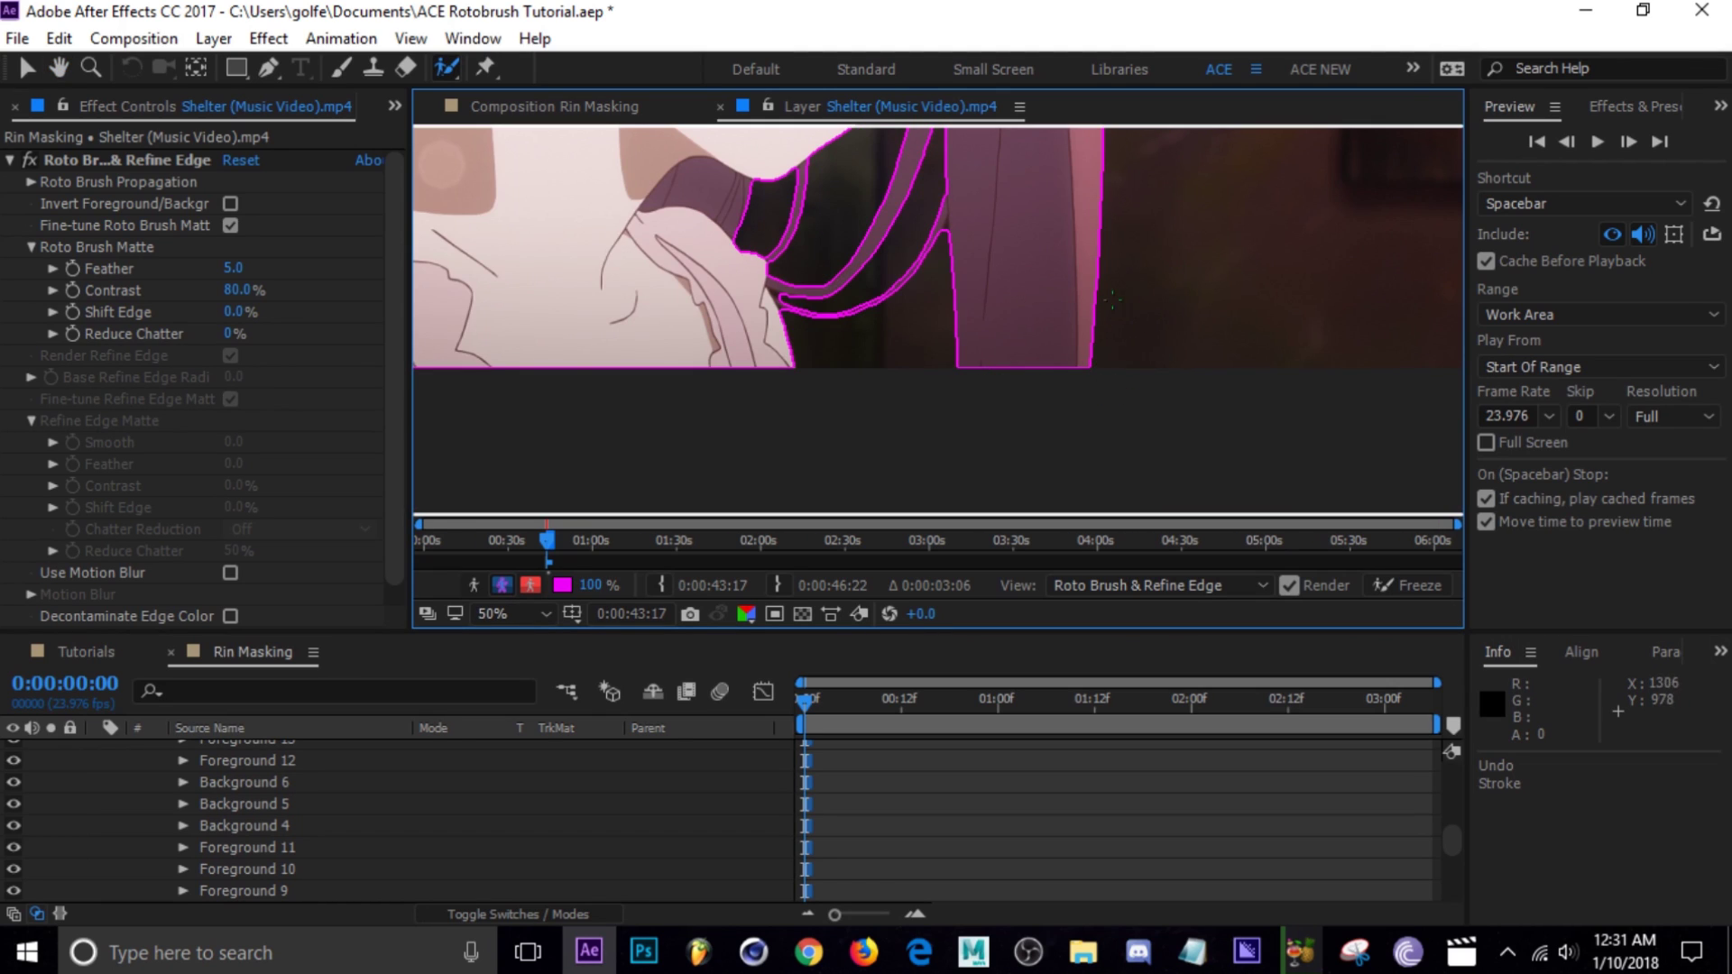
{"action": "scroll", "coordinate": [1113, 300], "scroll_direction": "up", "scroll_amount": 5}
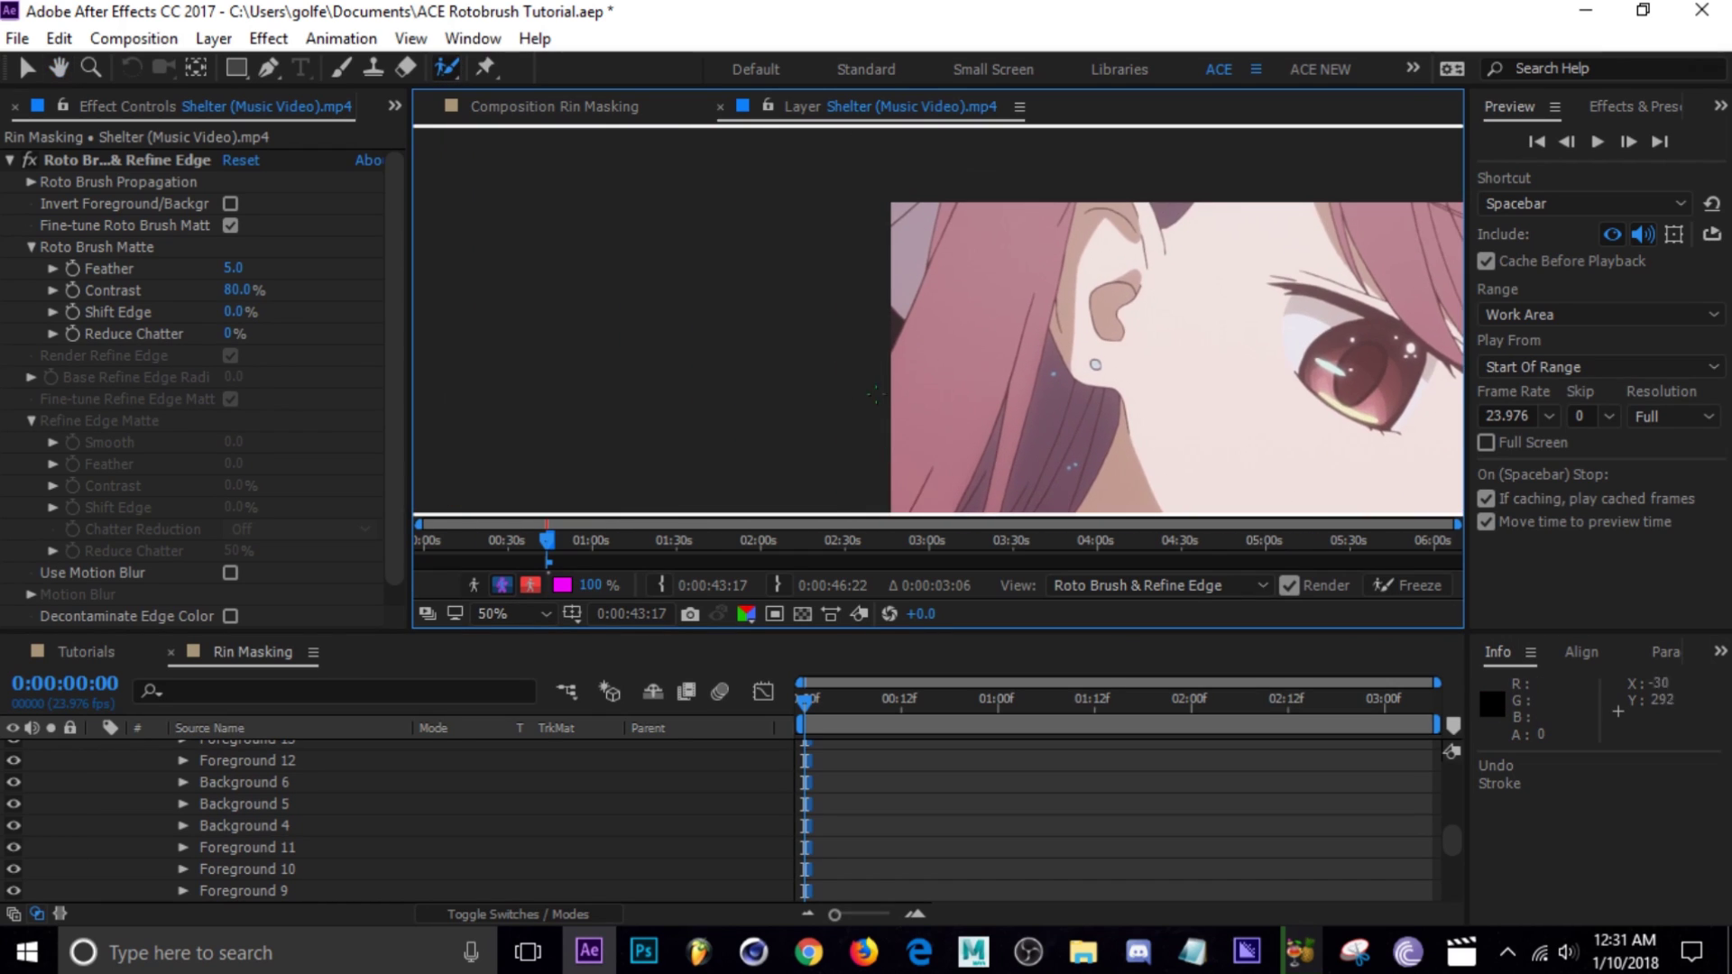
{"action": "scroll", "coordinate": [875, 393], "scroll_direction": "up", "scroll_amount": 2}
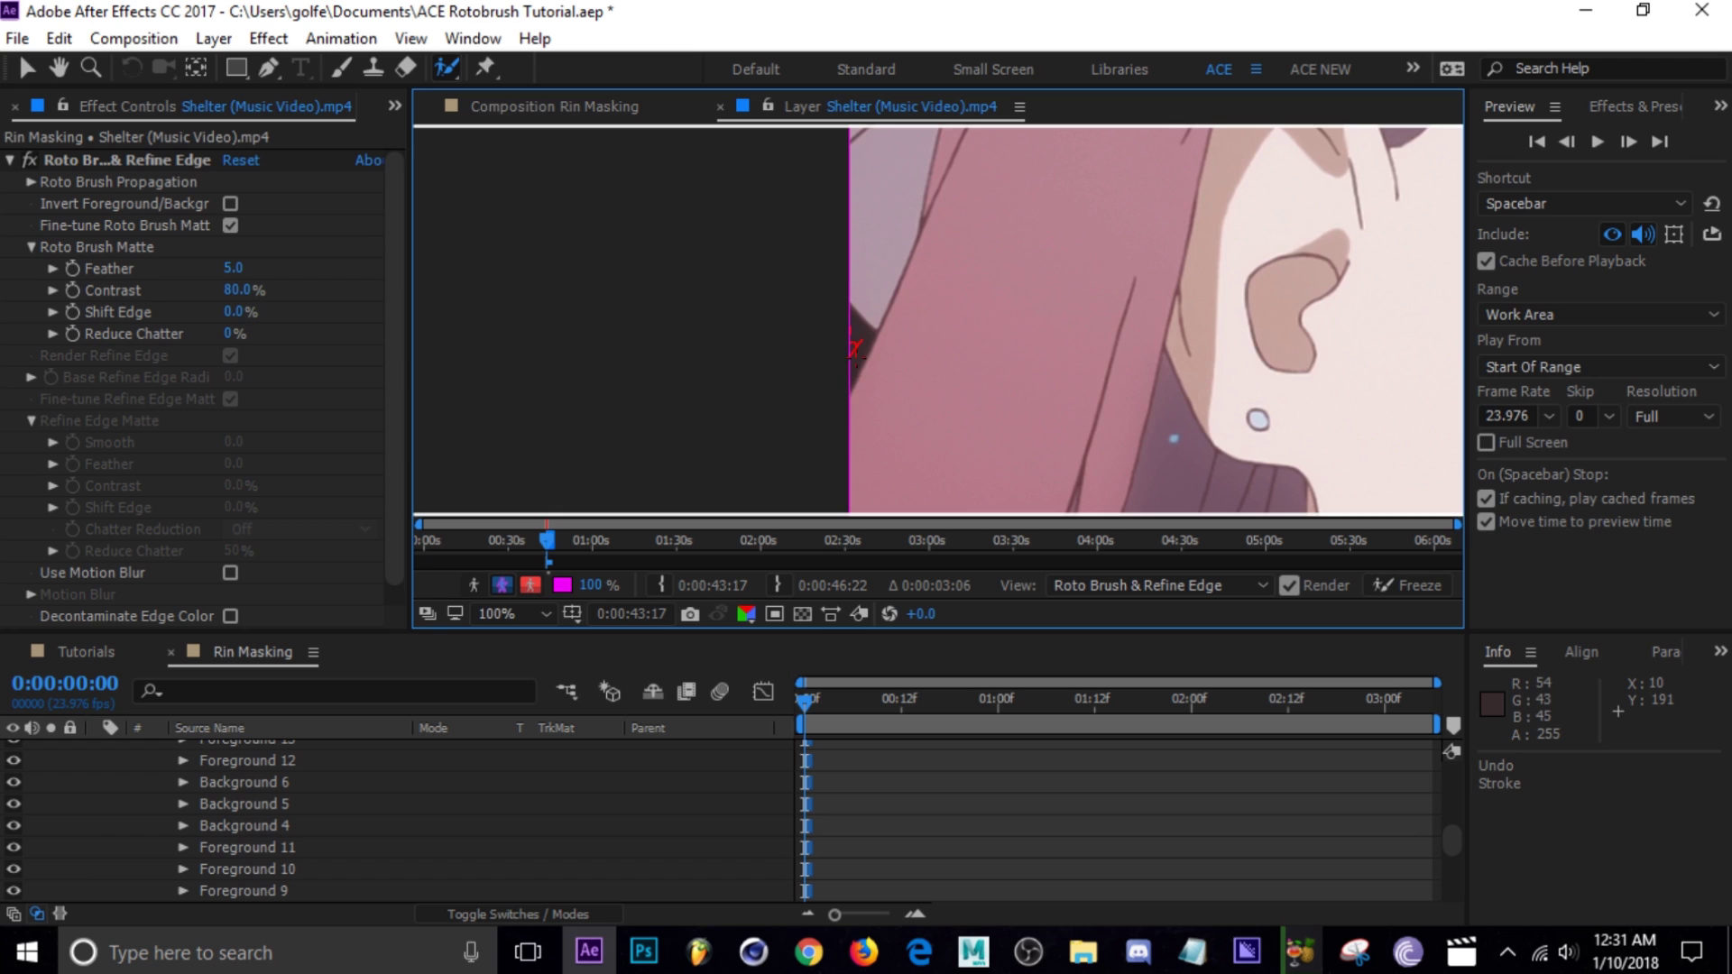
{"action": "left_click_drag", "start_coordinate": [854, 348], "coordinate": [814, 397]}
{"action": "scroll", "coordinate": [1006, 358], "scroll_direction": "down", "scroll_amount": 4}
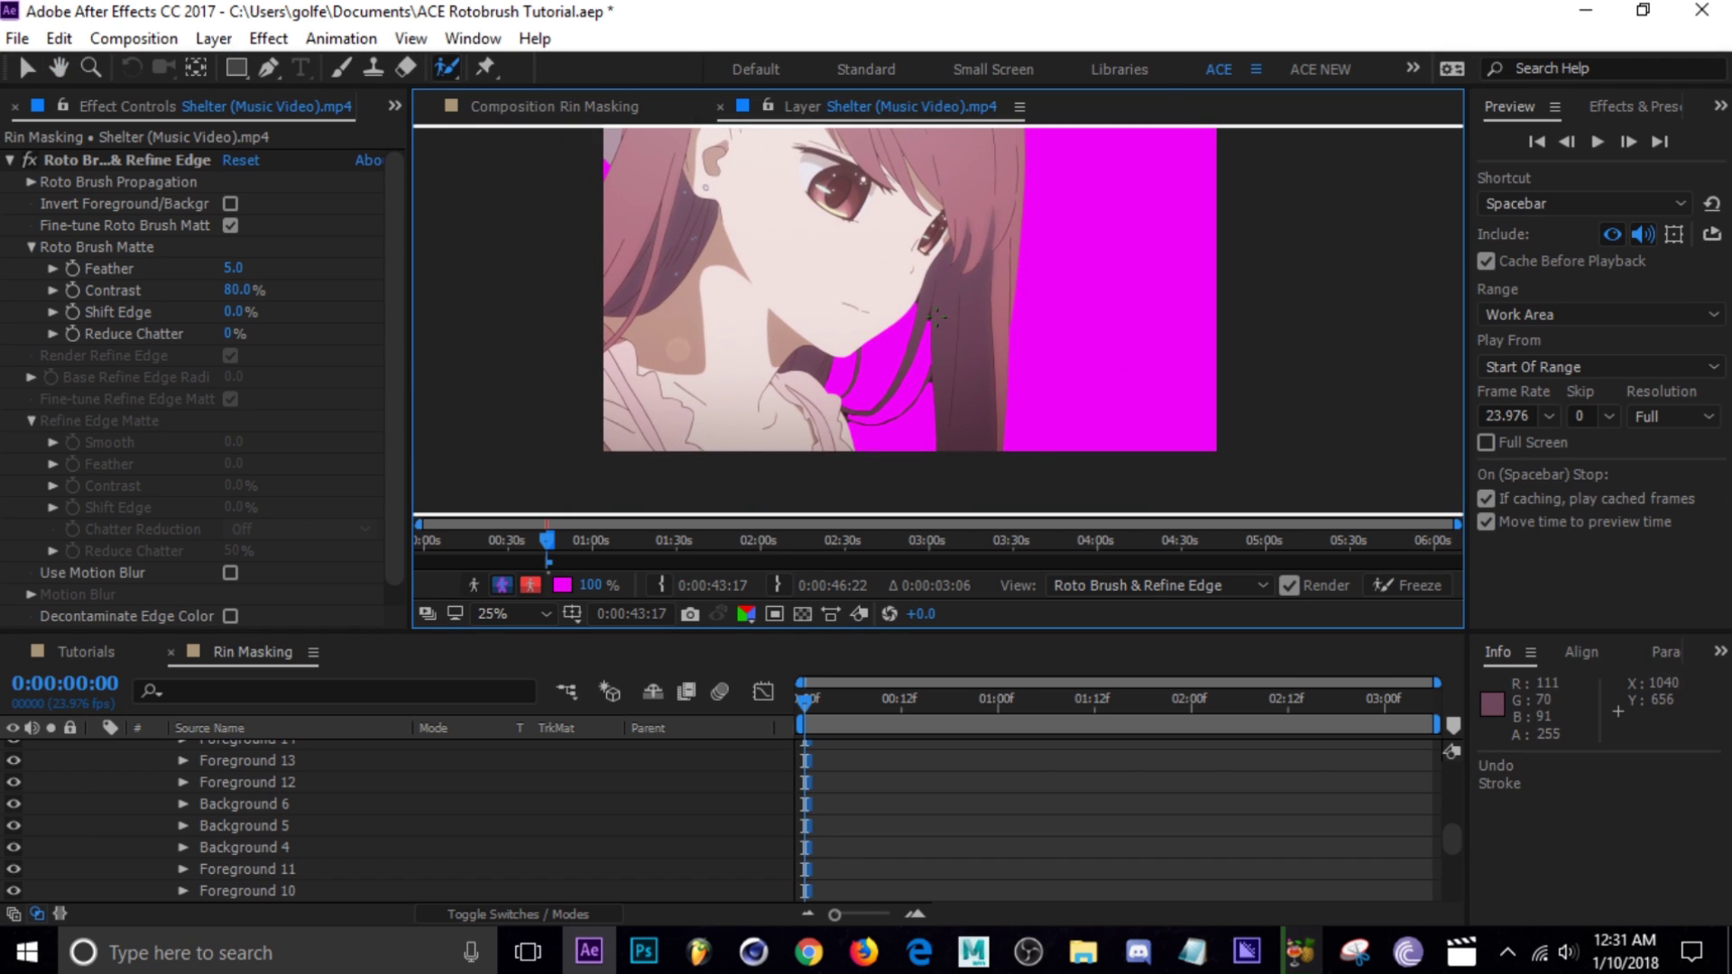
{"action": "mouse_move", "coordinate": [886, 313]}
{"action": "left_mouse_down"}
{"action": "mouse_move", "coordinate": [1000, 390]}
{"action": "mouse_move", "coordinate": [903, 329]}
{"action": "mouse_move", "coordinate": [899, 348]}
{"action": "left_mouse_up"}
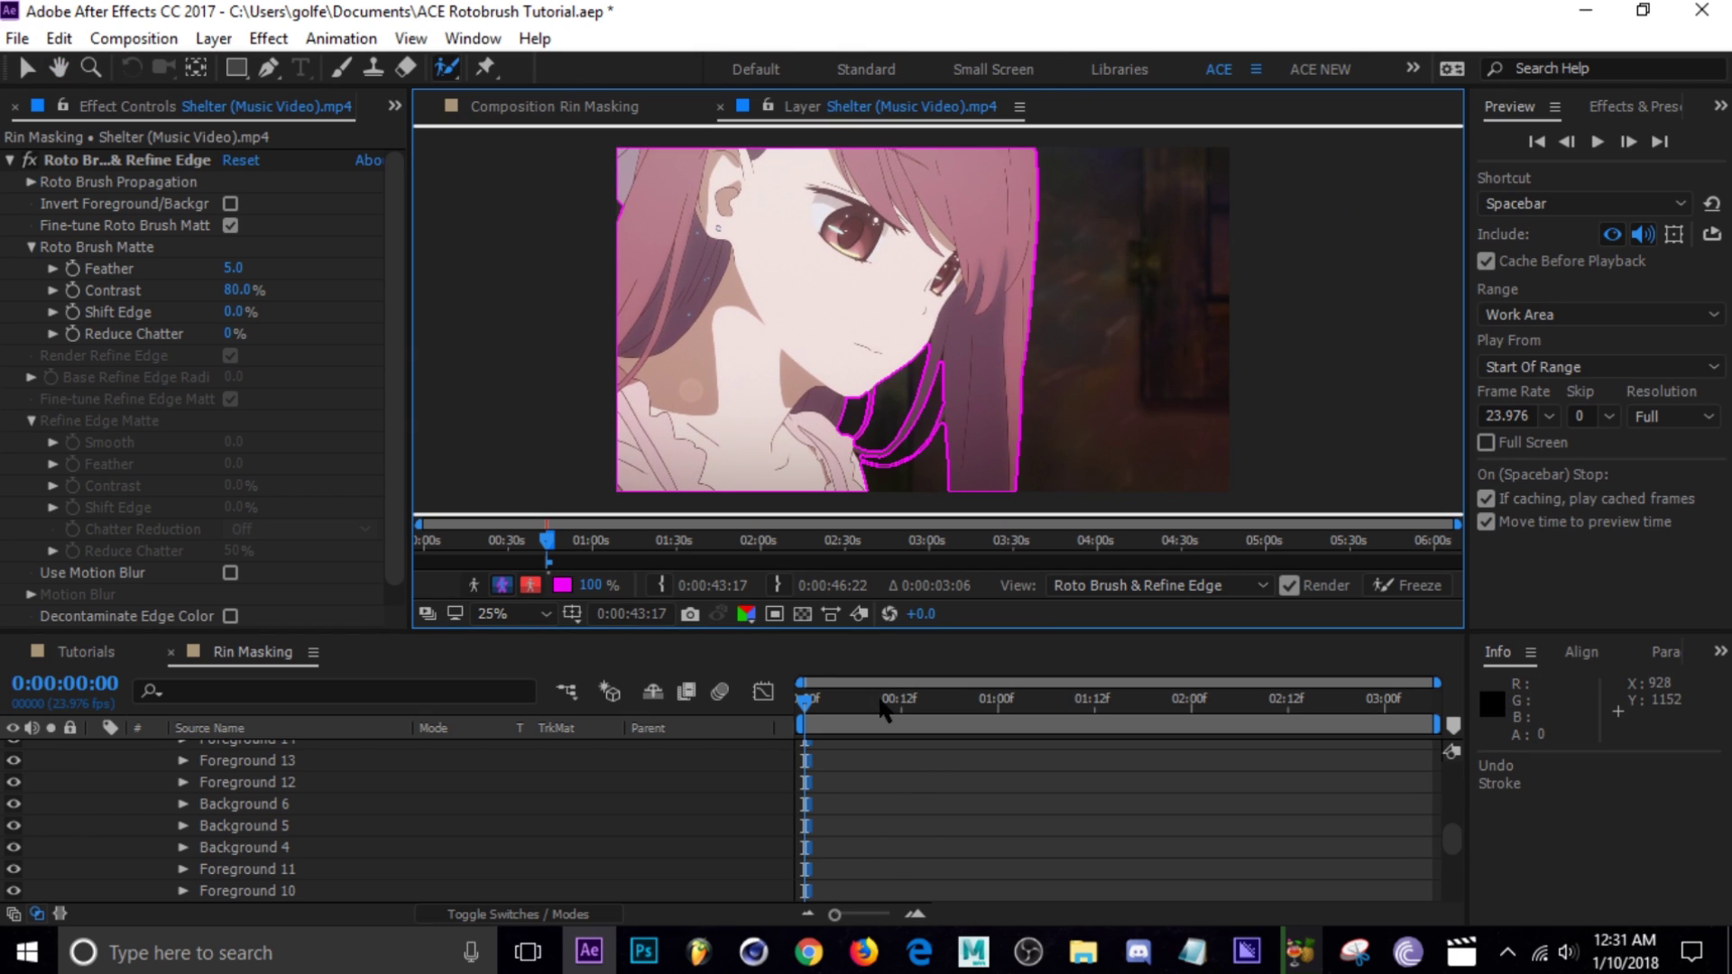
{"action": "scroll", "coordinate": [897, 796], "scroll_direction": "up", "scroll_amount": 4}
{"action": "scroll", "coordinate": [894, 799], "scroll_direction": "up", "scroll_amount": 2}
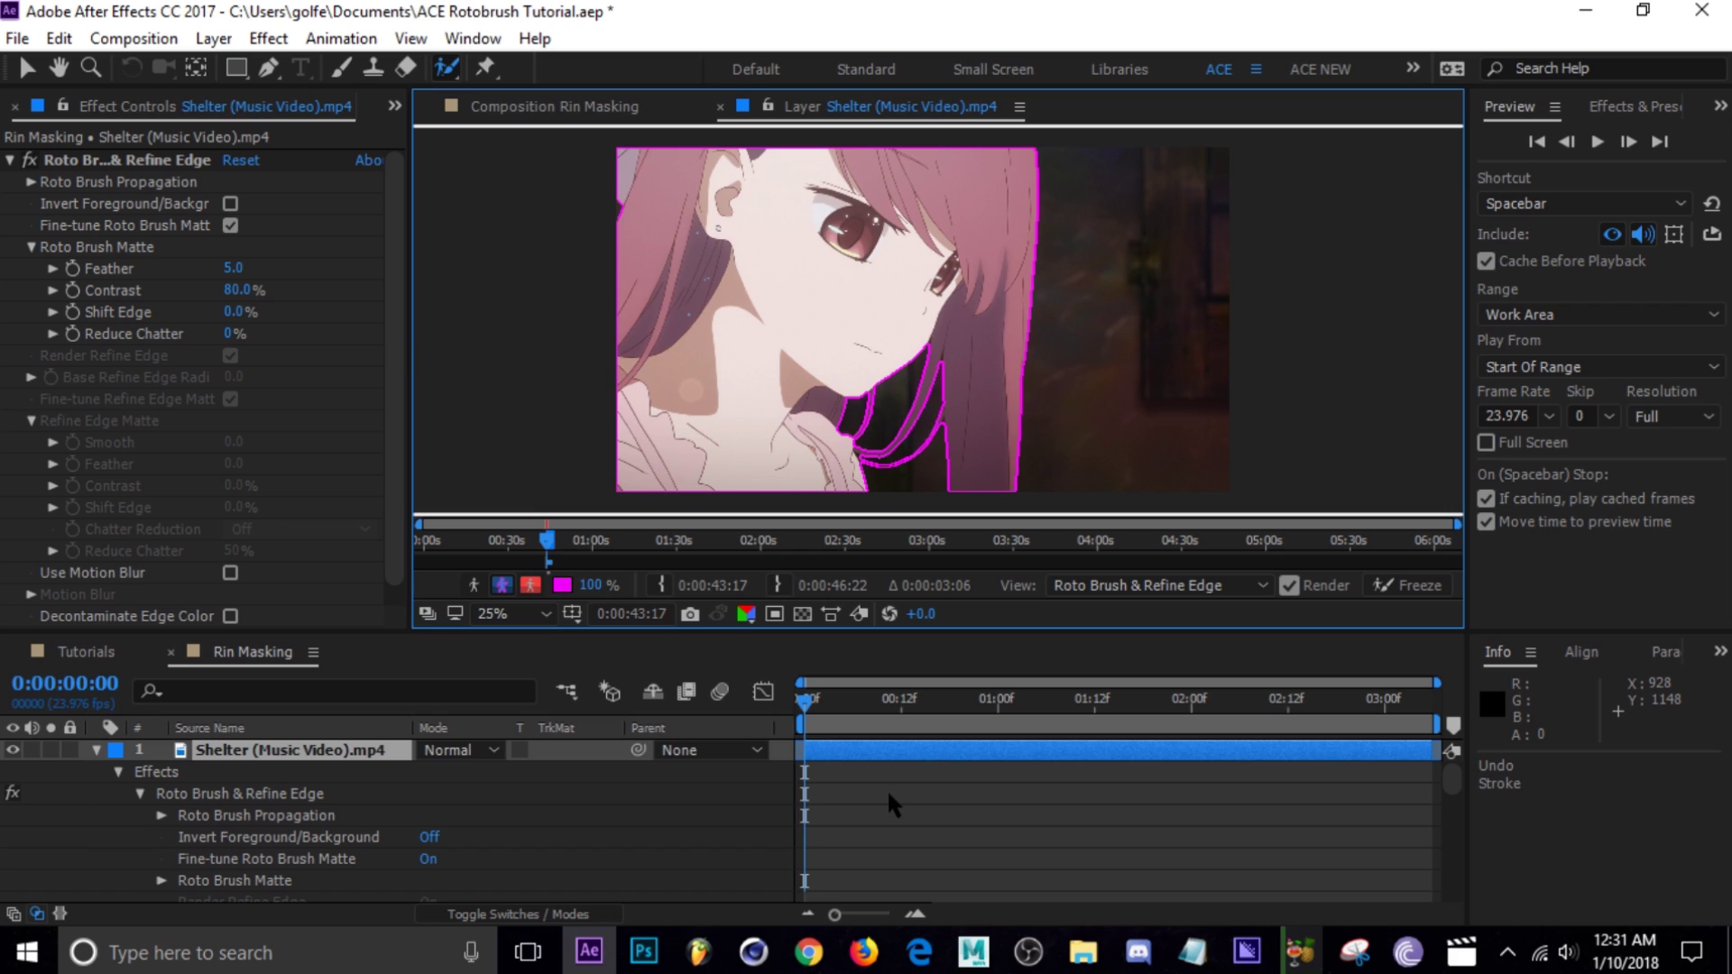
Step: Advance the roto layer from frame 1 to frame 3 so the matte propagates
{"action": "left_click", "coordinate": [819, 705]}
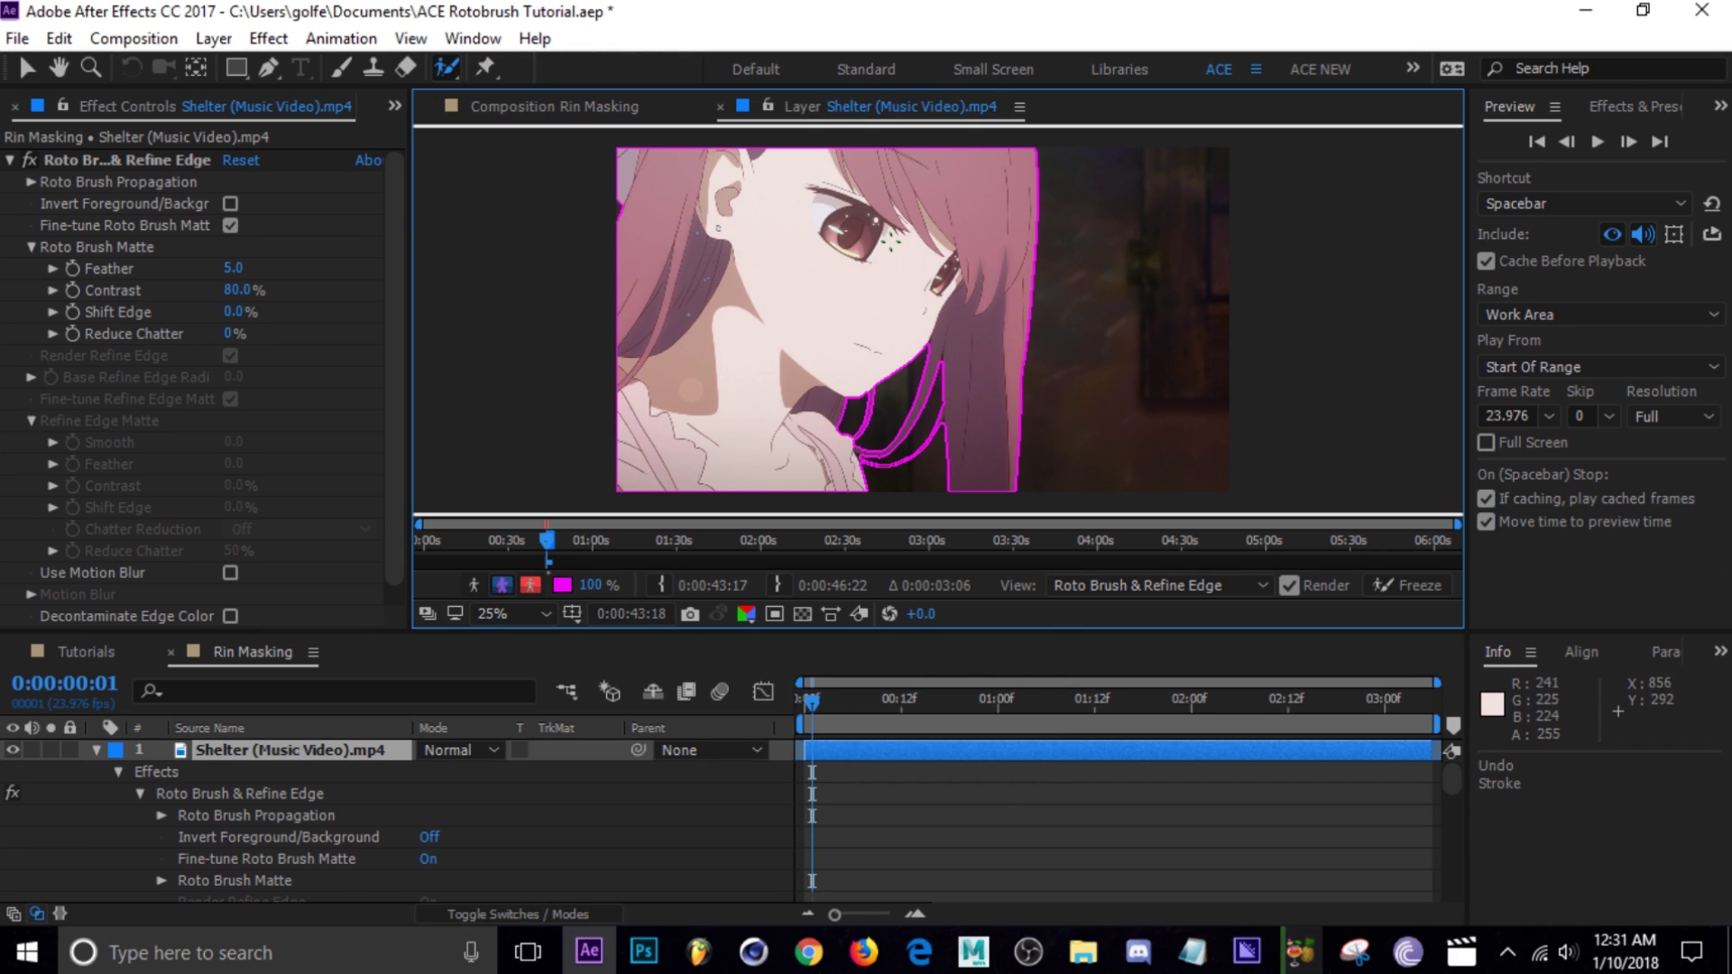
{"action": "key", "text": "Page_Down"}
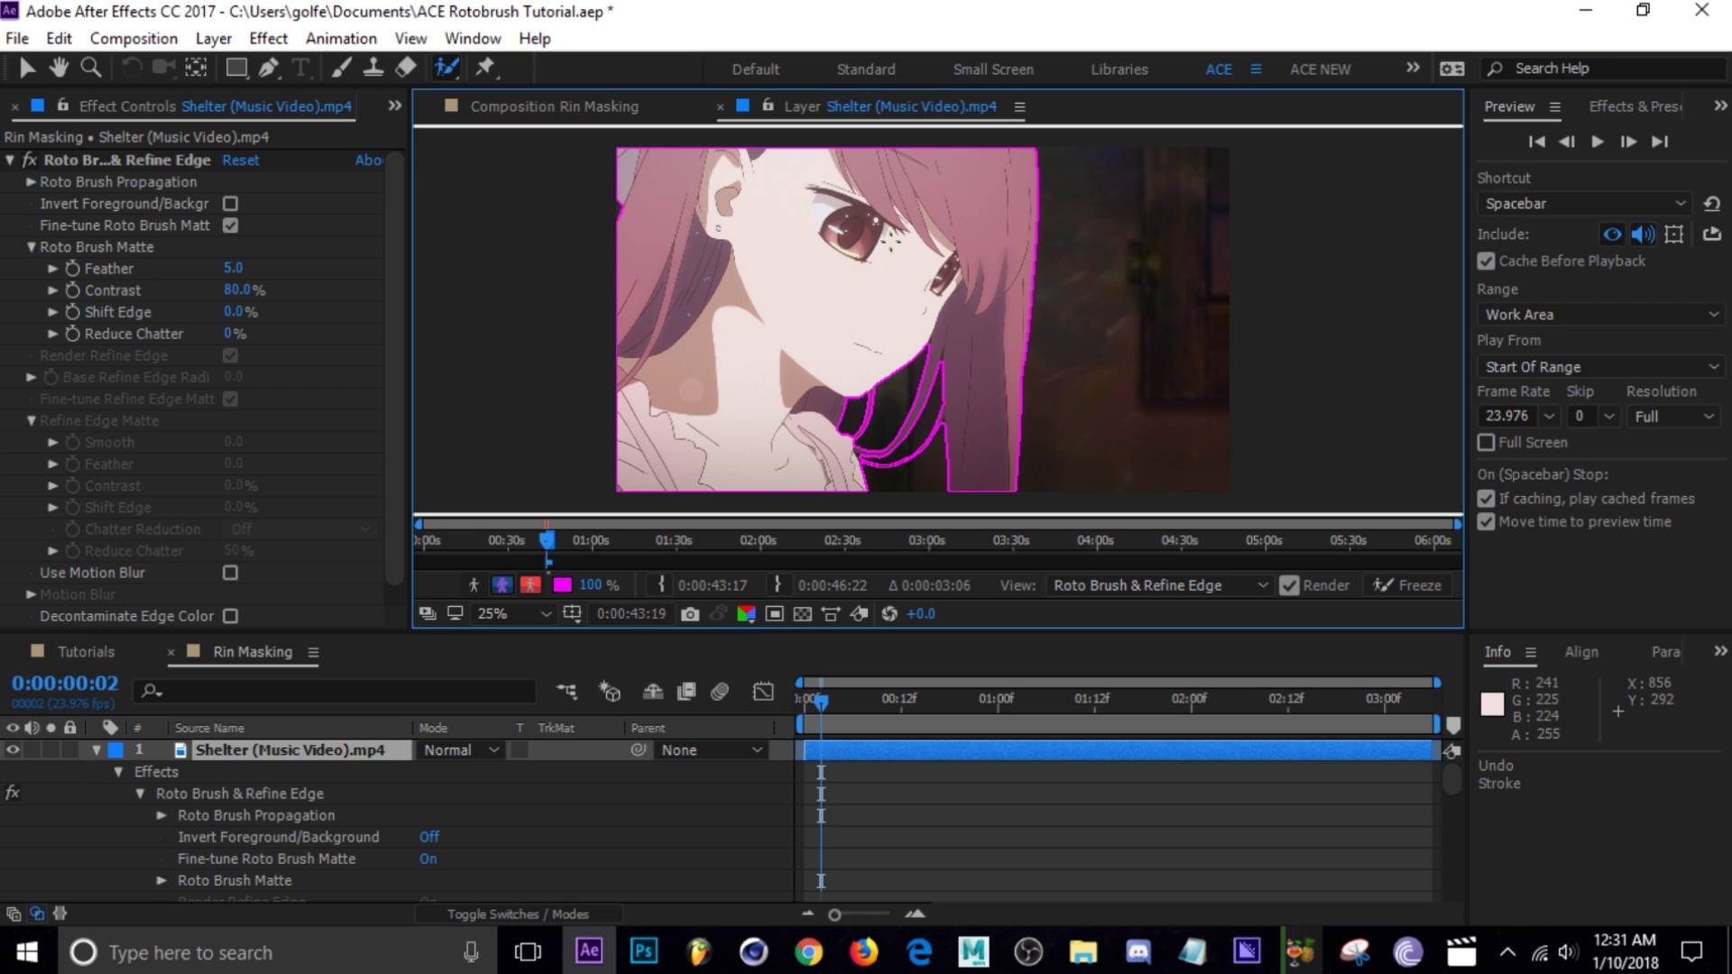
{"action": "key", "text": "Page_Down"}
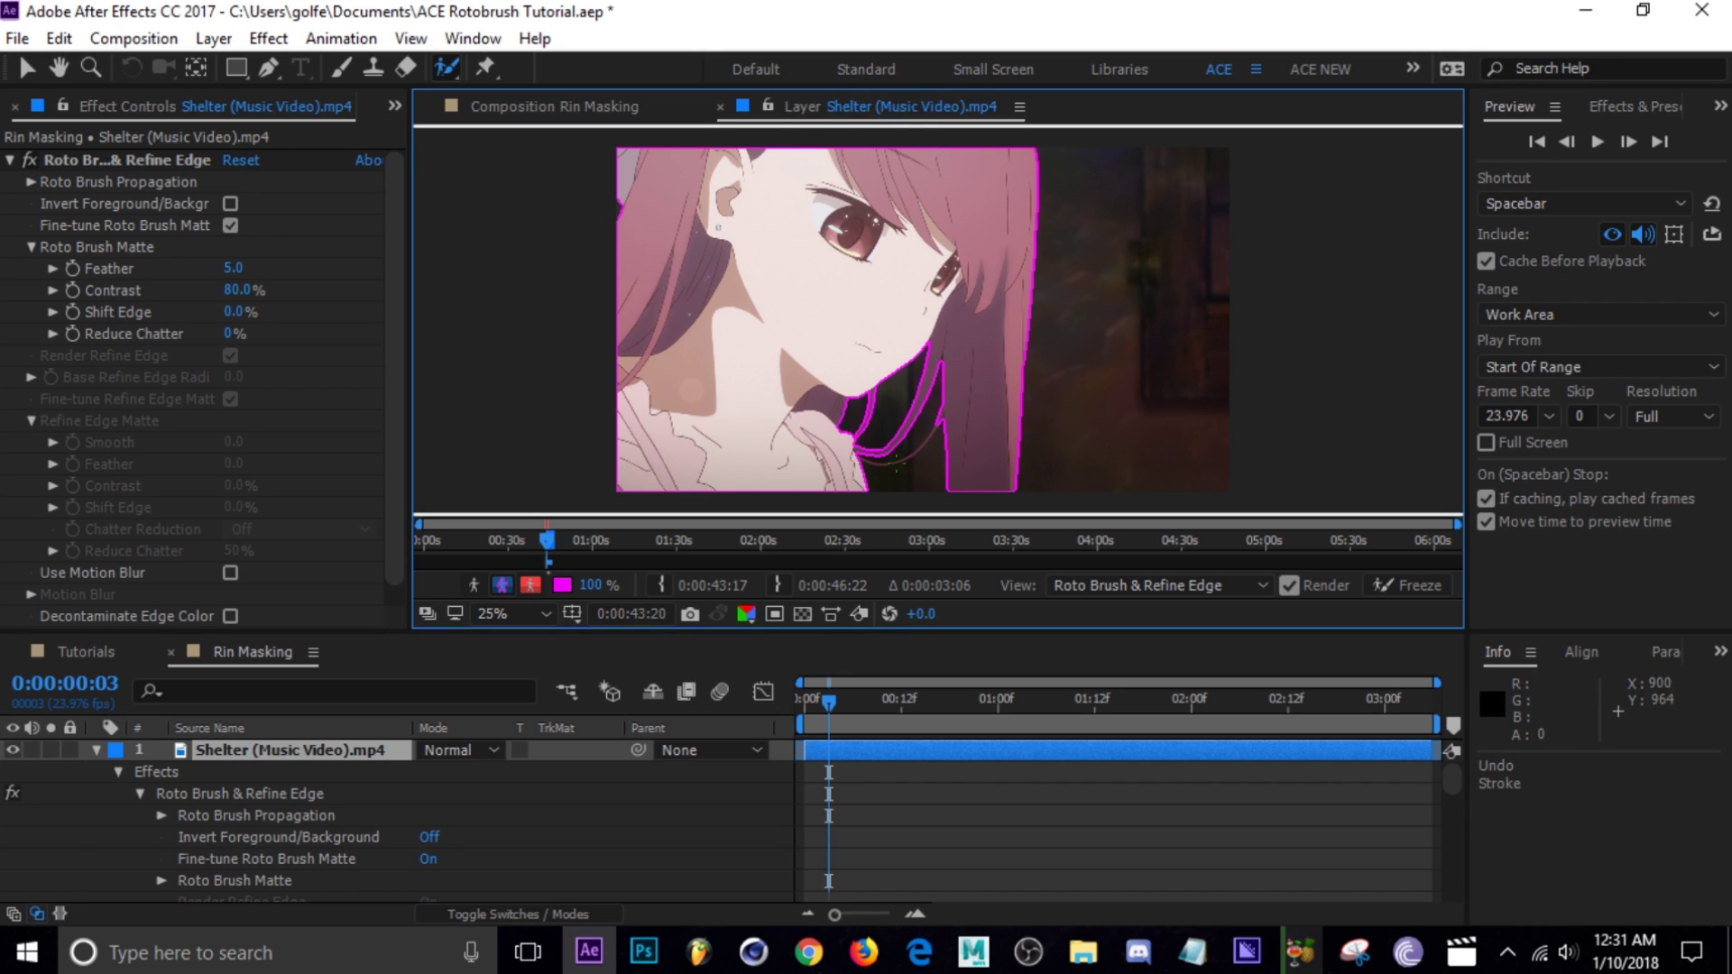
Step: At 200% zoom, paint foreground strokes along the full length of the lower curved hair strand
{"action": "scroll", "coordinate": [1065, 247], "scroll_direction": "up", "scroll_amount": 6}
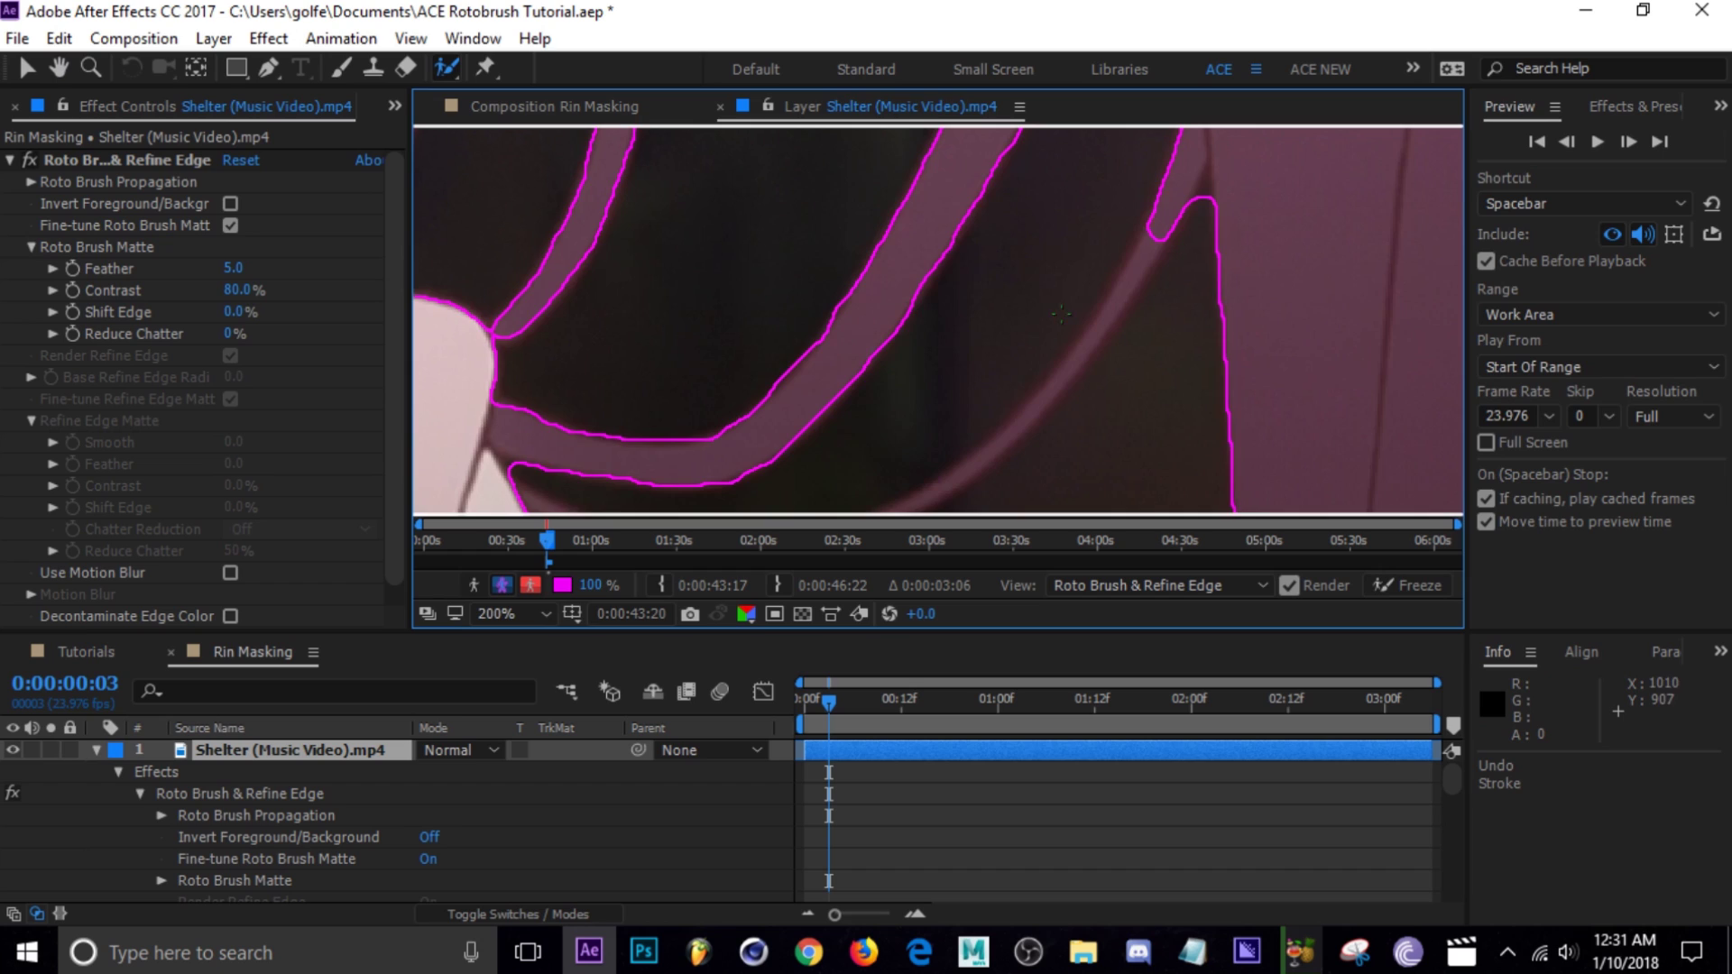
{"action": "left_click_drag", "start_coordinate": [1164, 173], "coordinate": [1145, 214]}
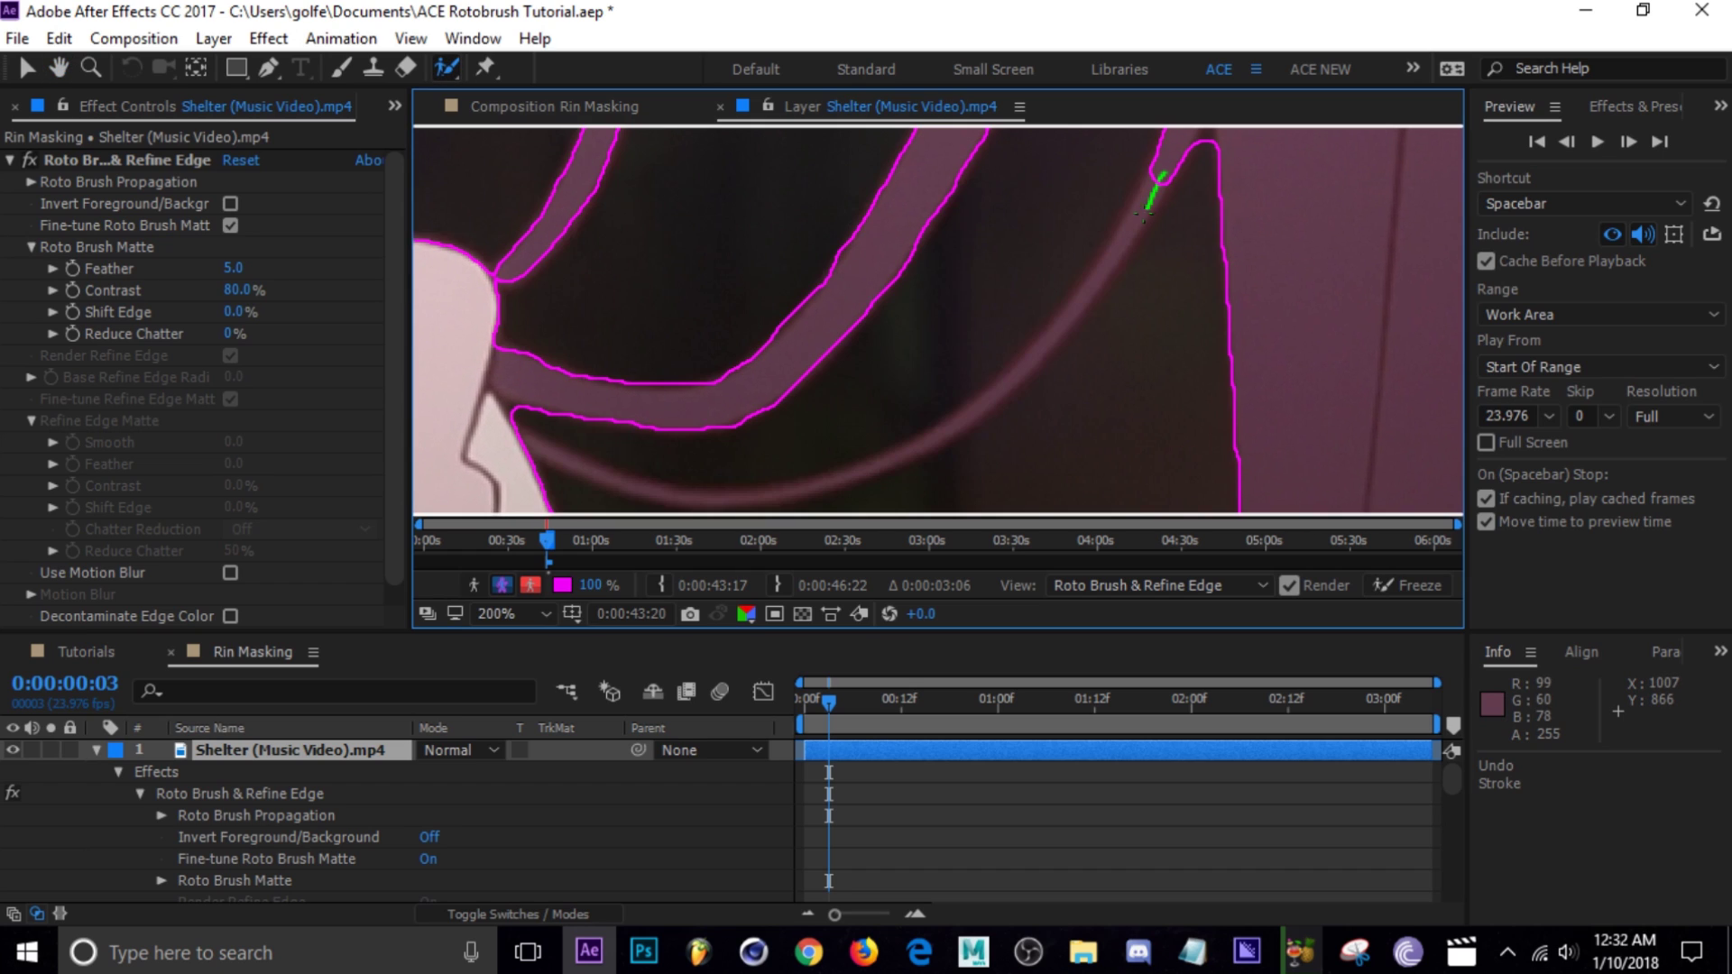
{"action": "left_click_drag", "start_coordinate": [1038, 351], "coordinate": [1038, 352]}
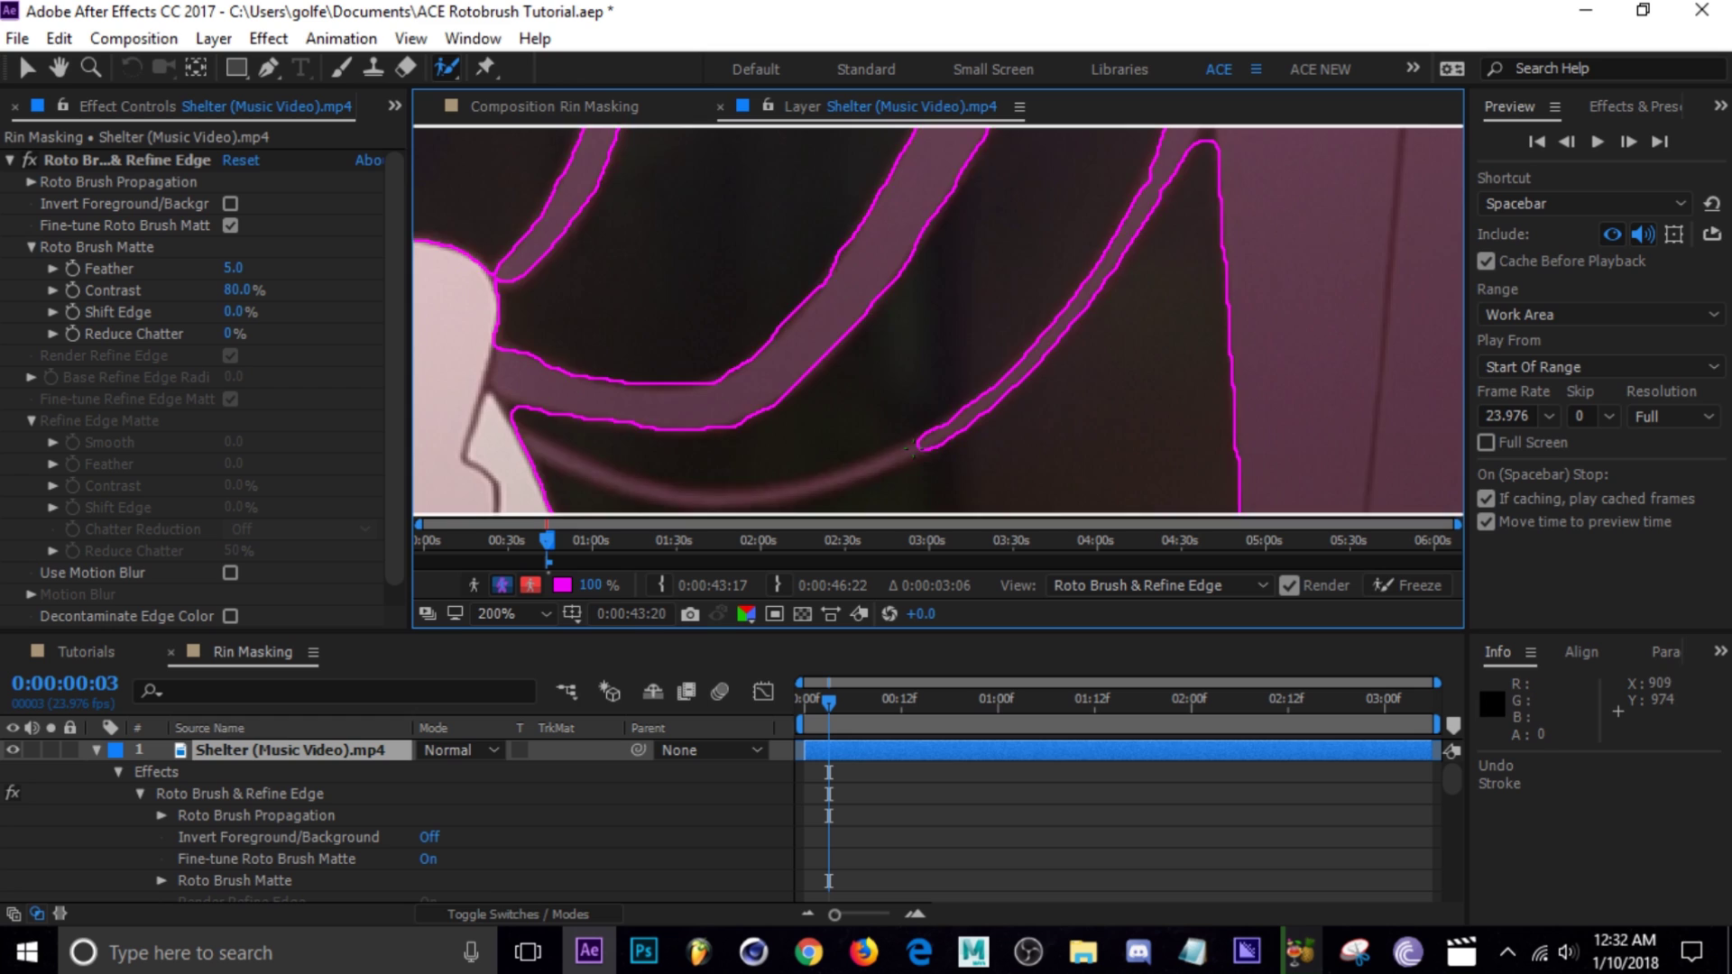
{"action": "left_click_drag", "start_coordinate": [979, 408], "coordinate": [1039, 341]}
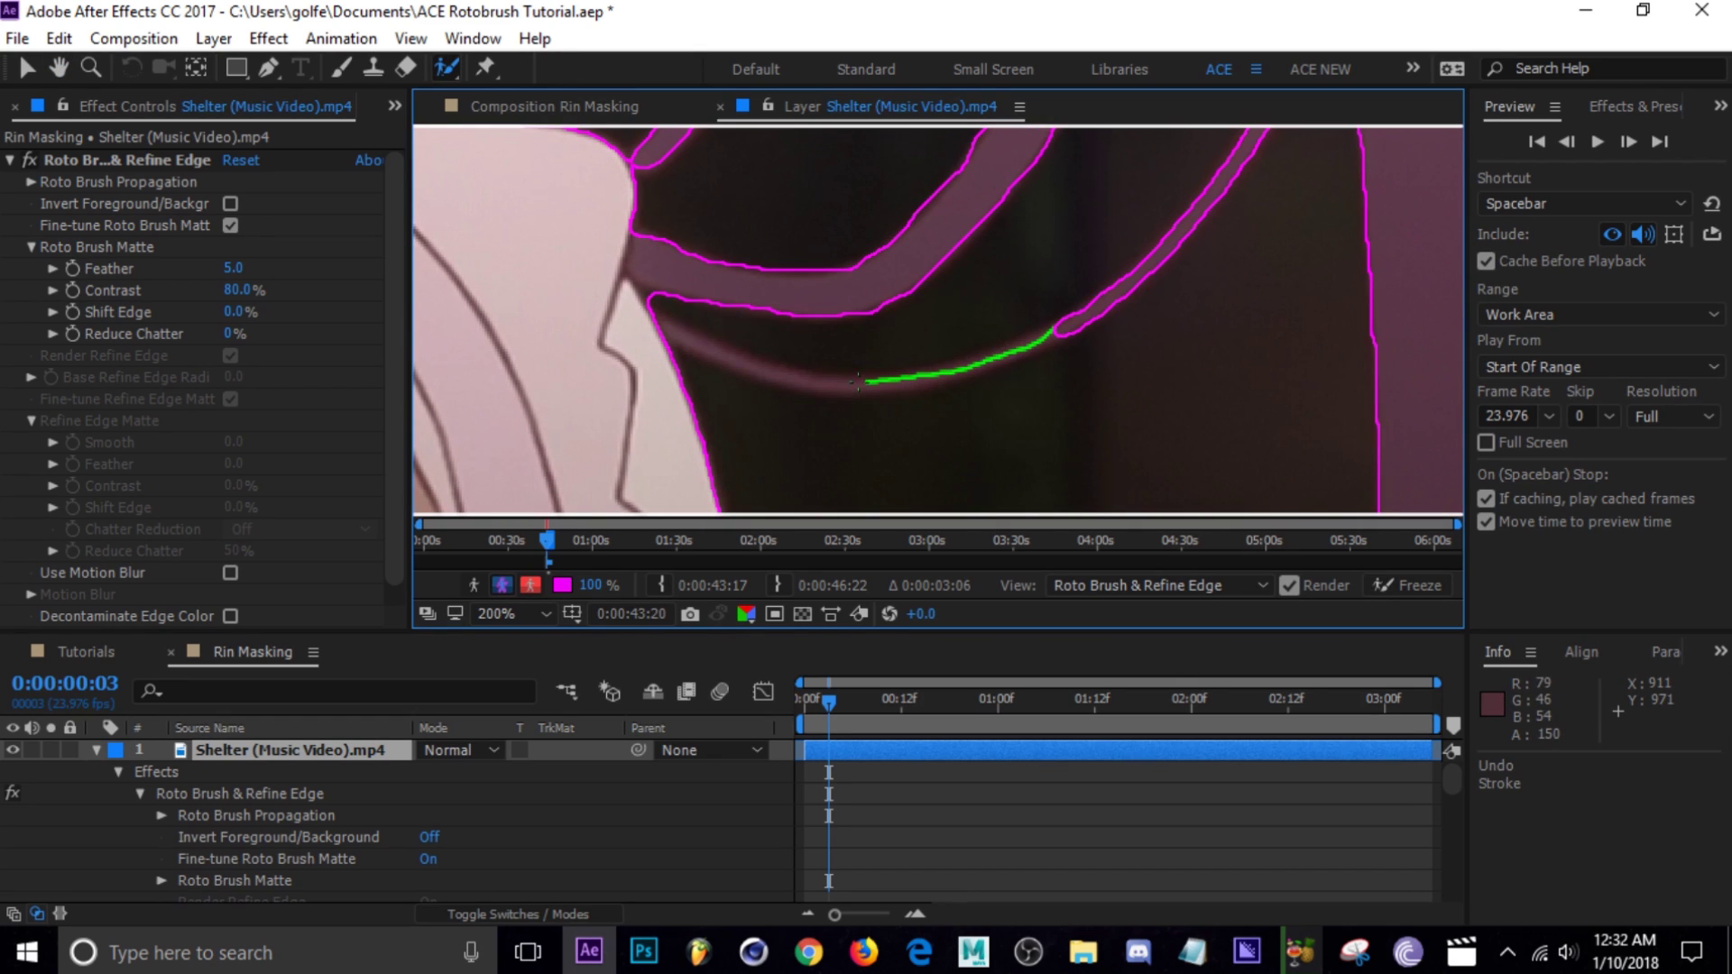
{"action": "left_click_drag", "start_coordinate": [602, 313], "coordinate": [602, 313]}
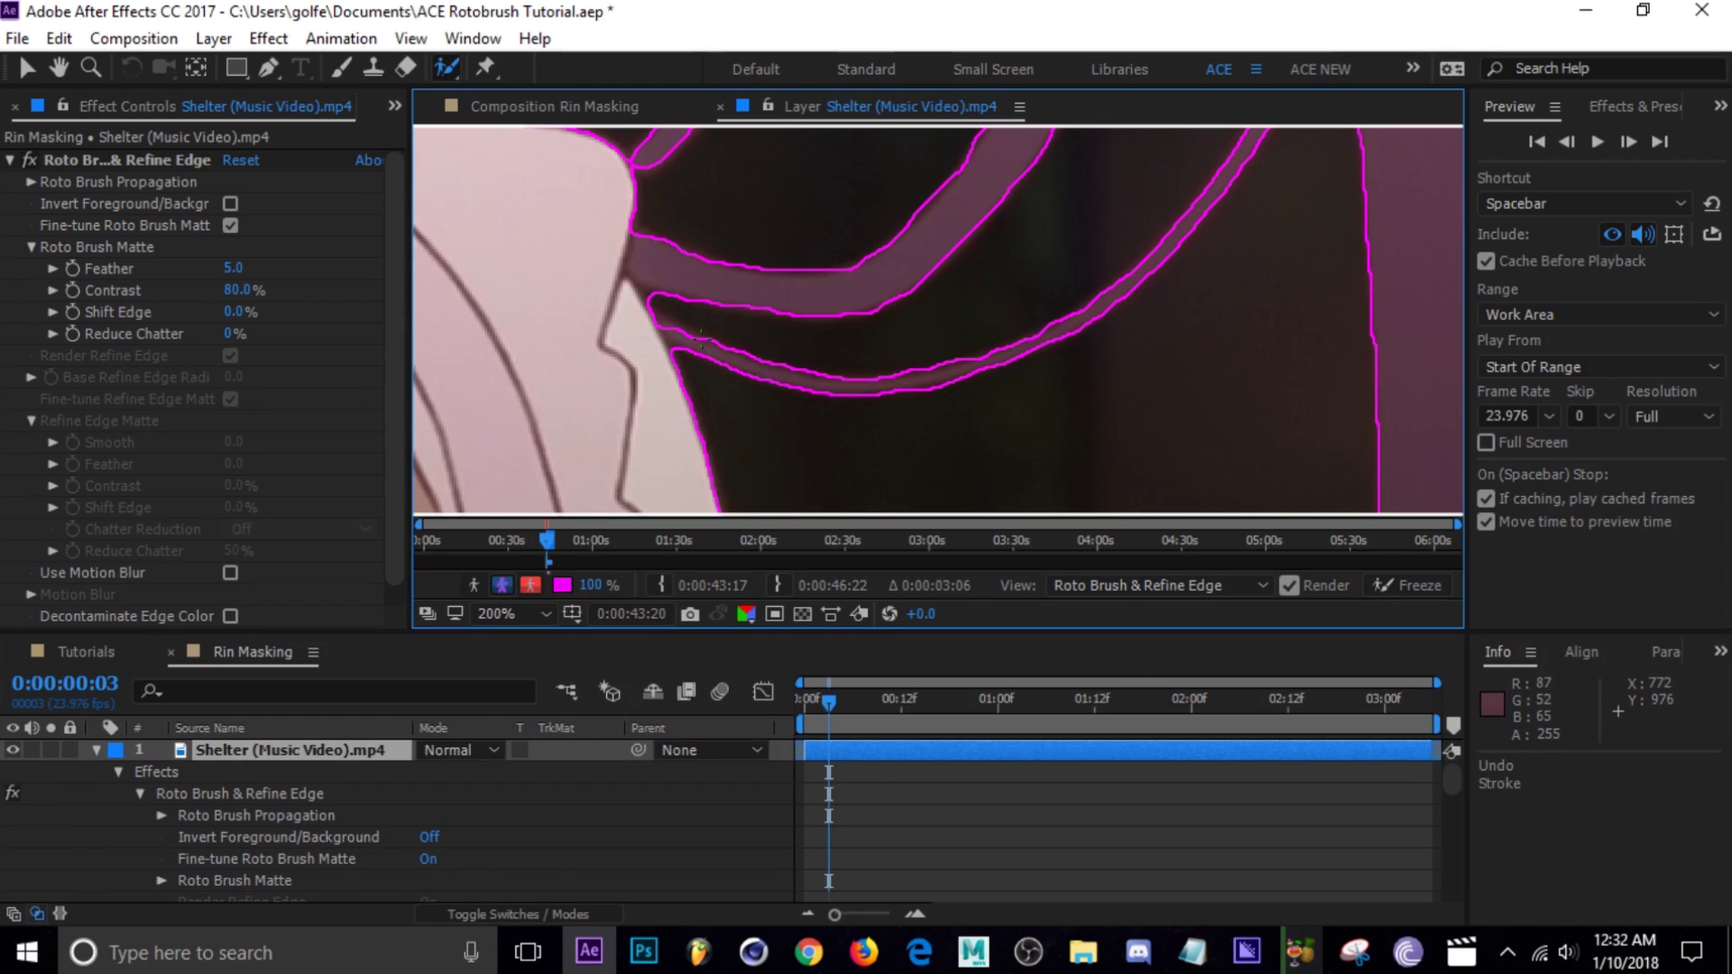
{"action": "scroll", "coordinate": [940, 377], "scroll_direction": "down", "scroll_amount": 3}
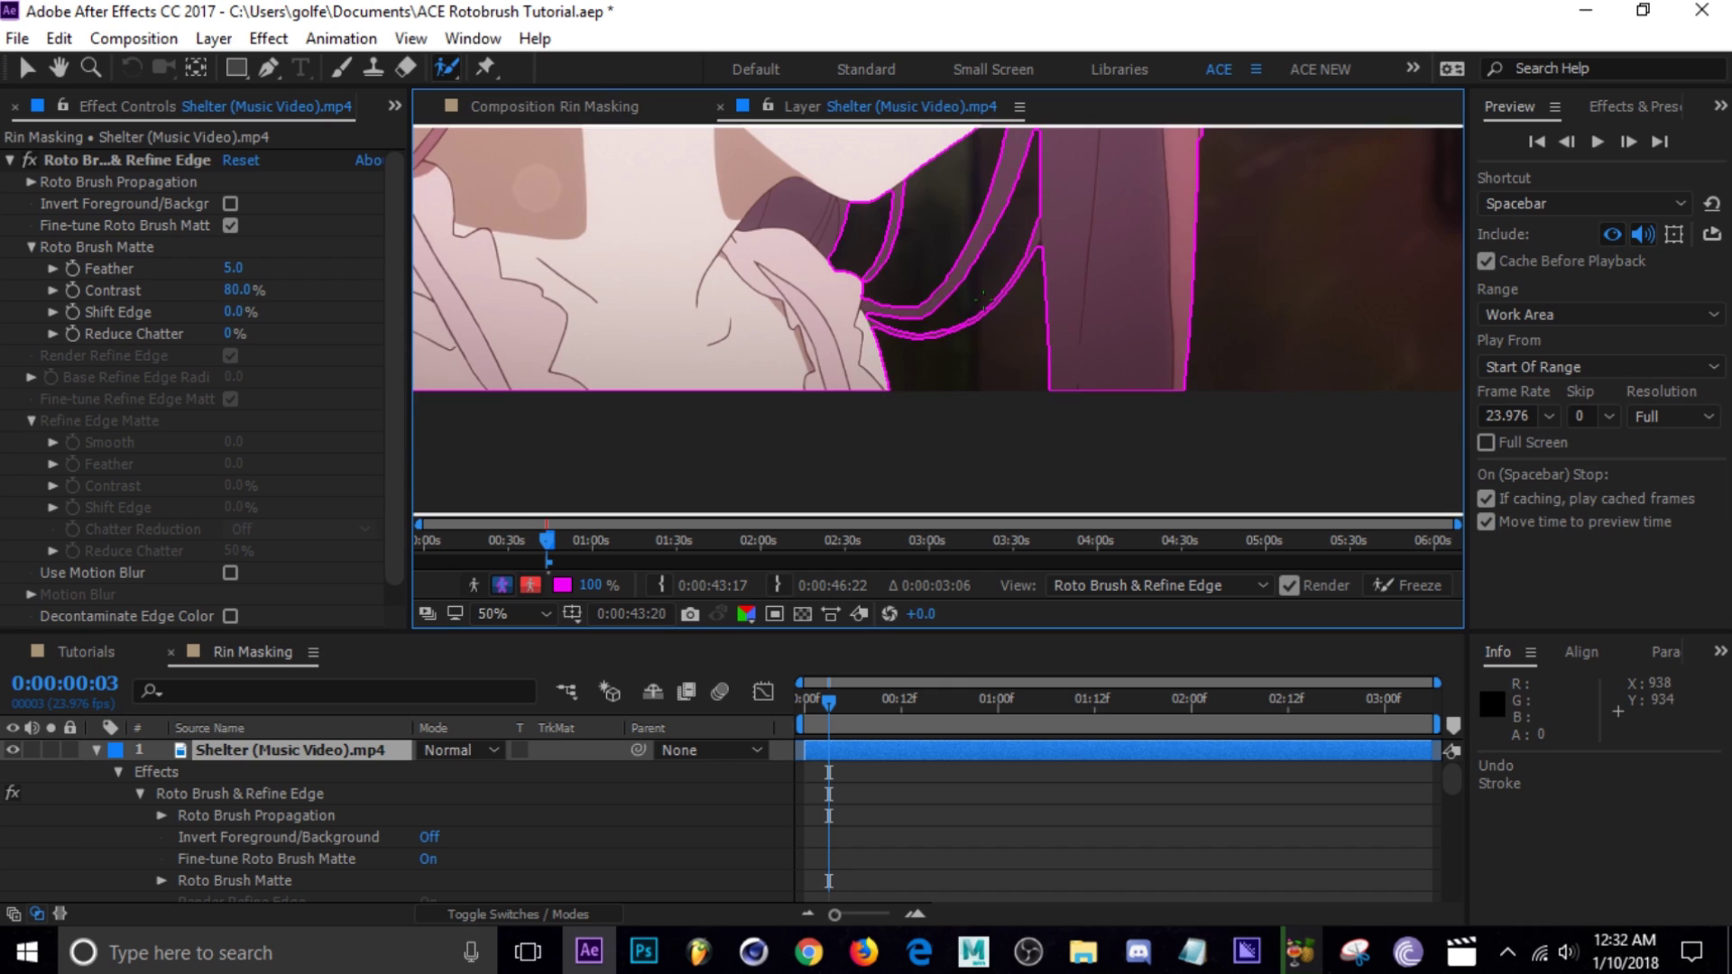
{"action": "scroll", "coordinate": [1020, 365], "scroll_direction": "down", "scroll_amount": 2}
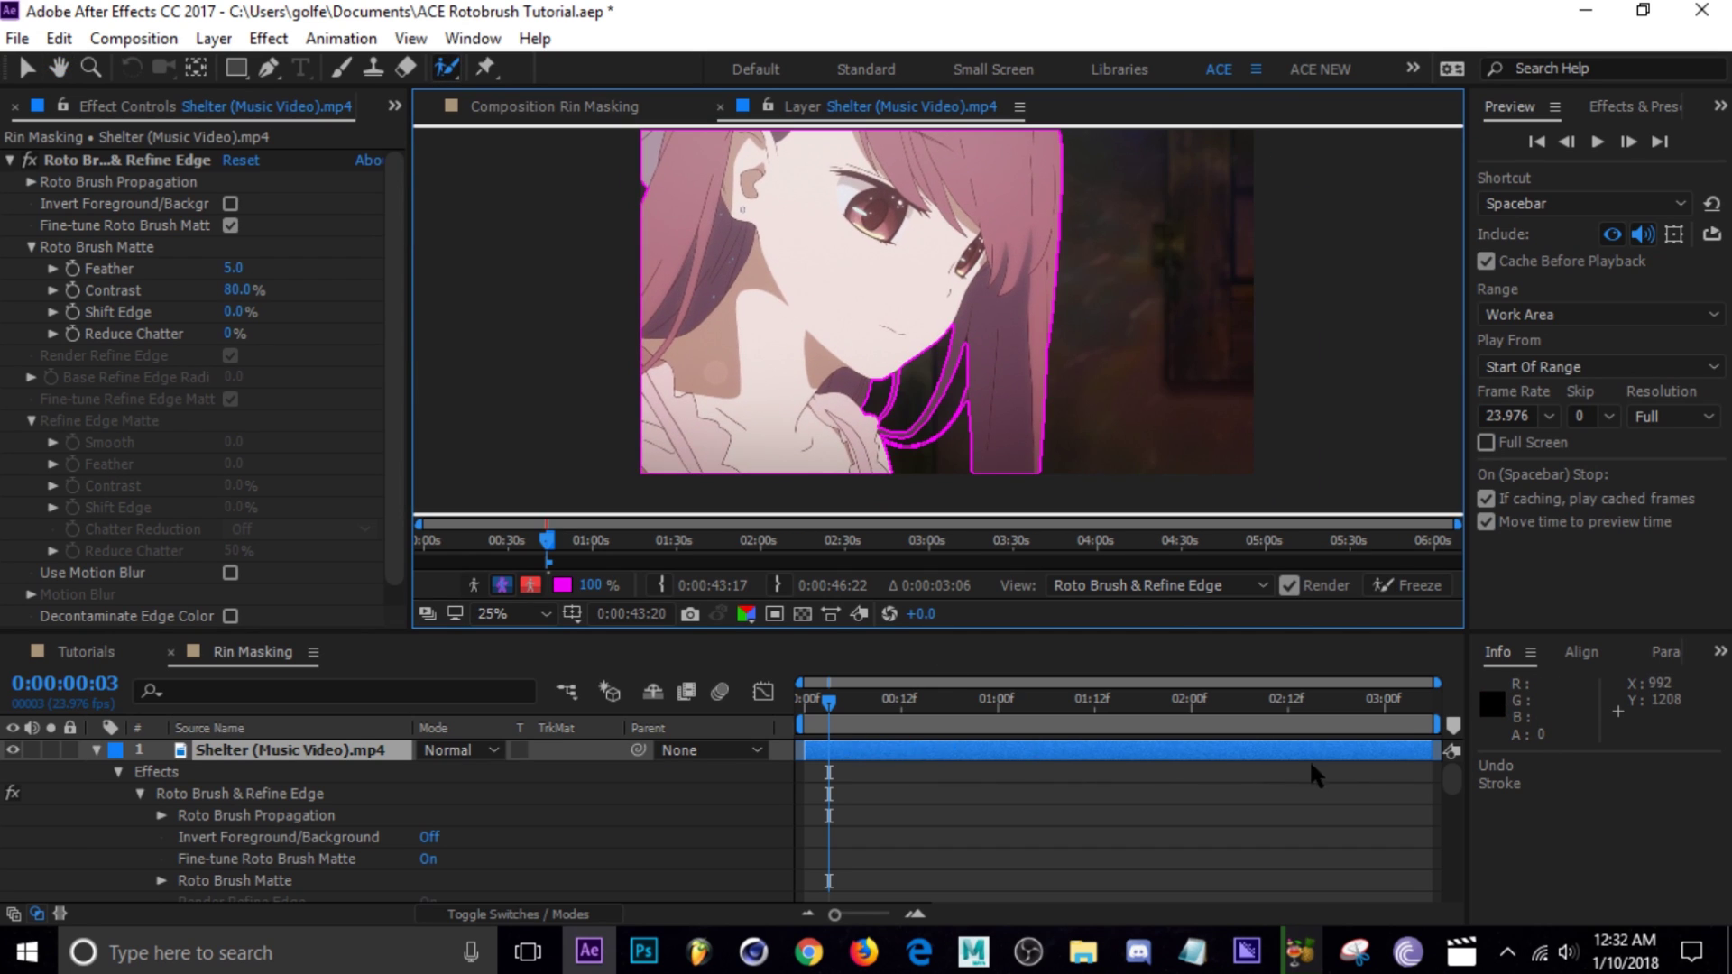
{"action": "scroll", "coordinate": [909, 346], "scroll_direction": "up", "scroll_amount": 2}
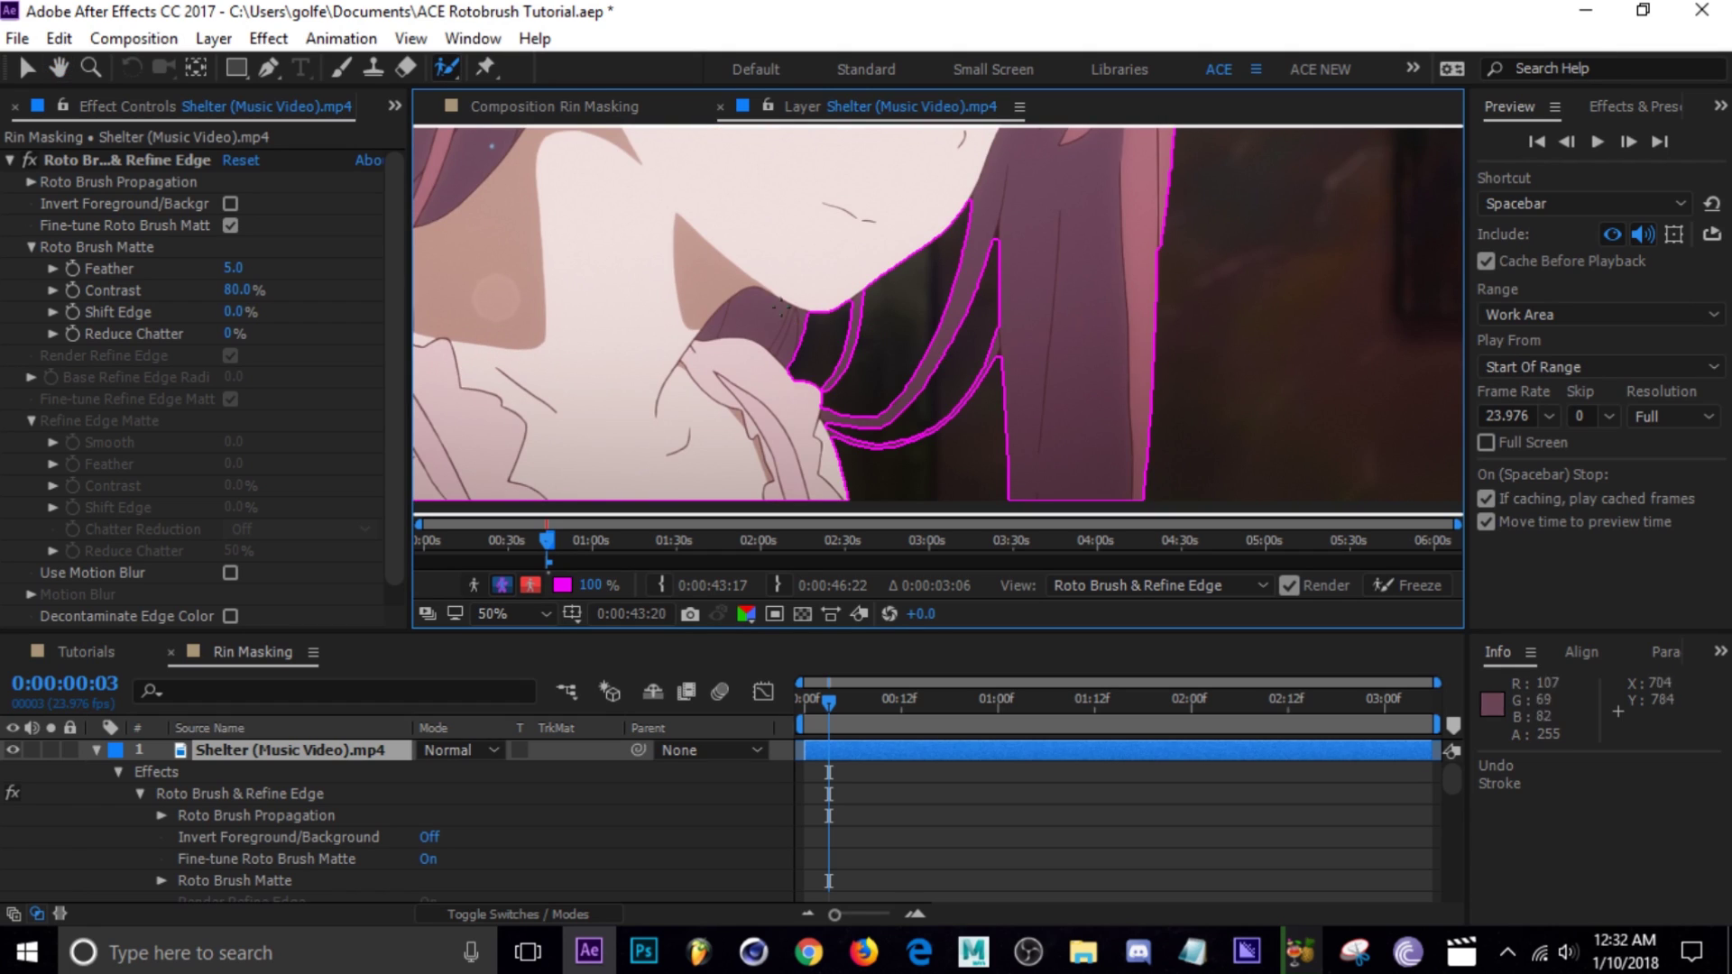
{"action": "scroll", "coordinate": [781, 307], "scroll_direction": "down", "scroll_amount": 2}
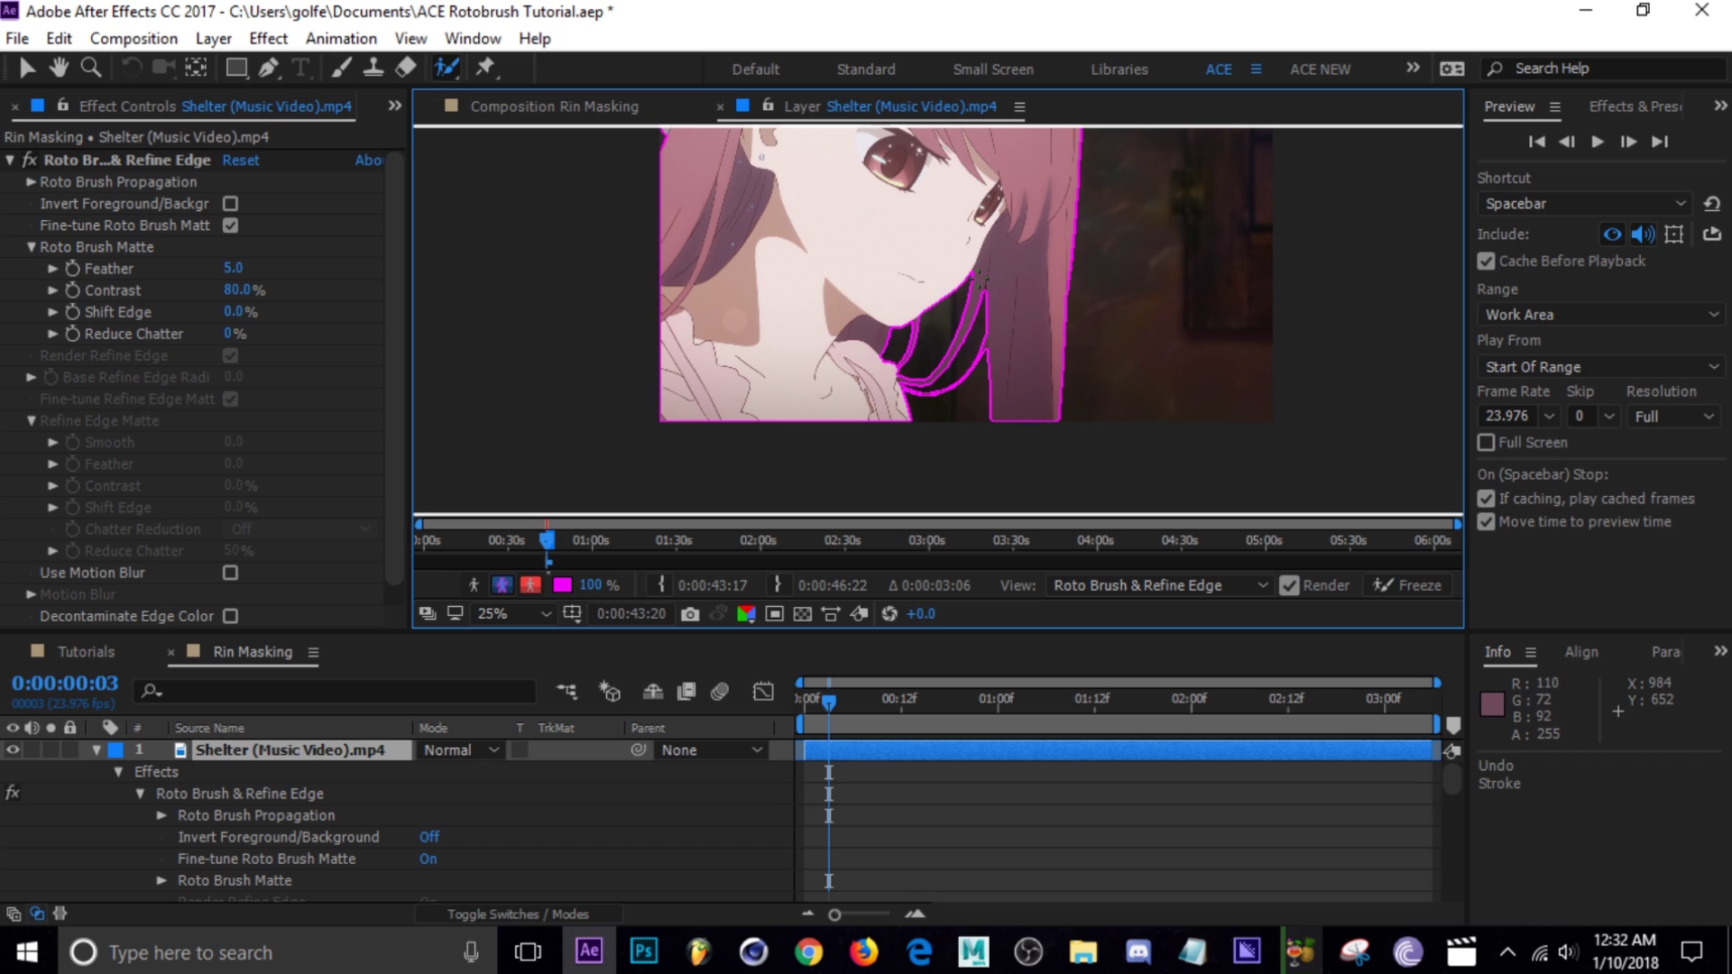
{"action": "scroll", "coordinate": [955, 377], "scroll_direction": "up", "scroll_amount": 2}
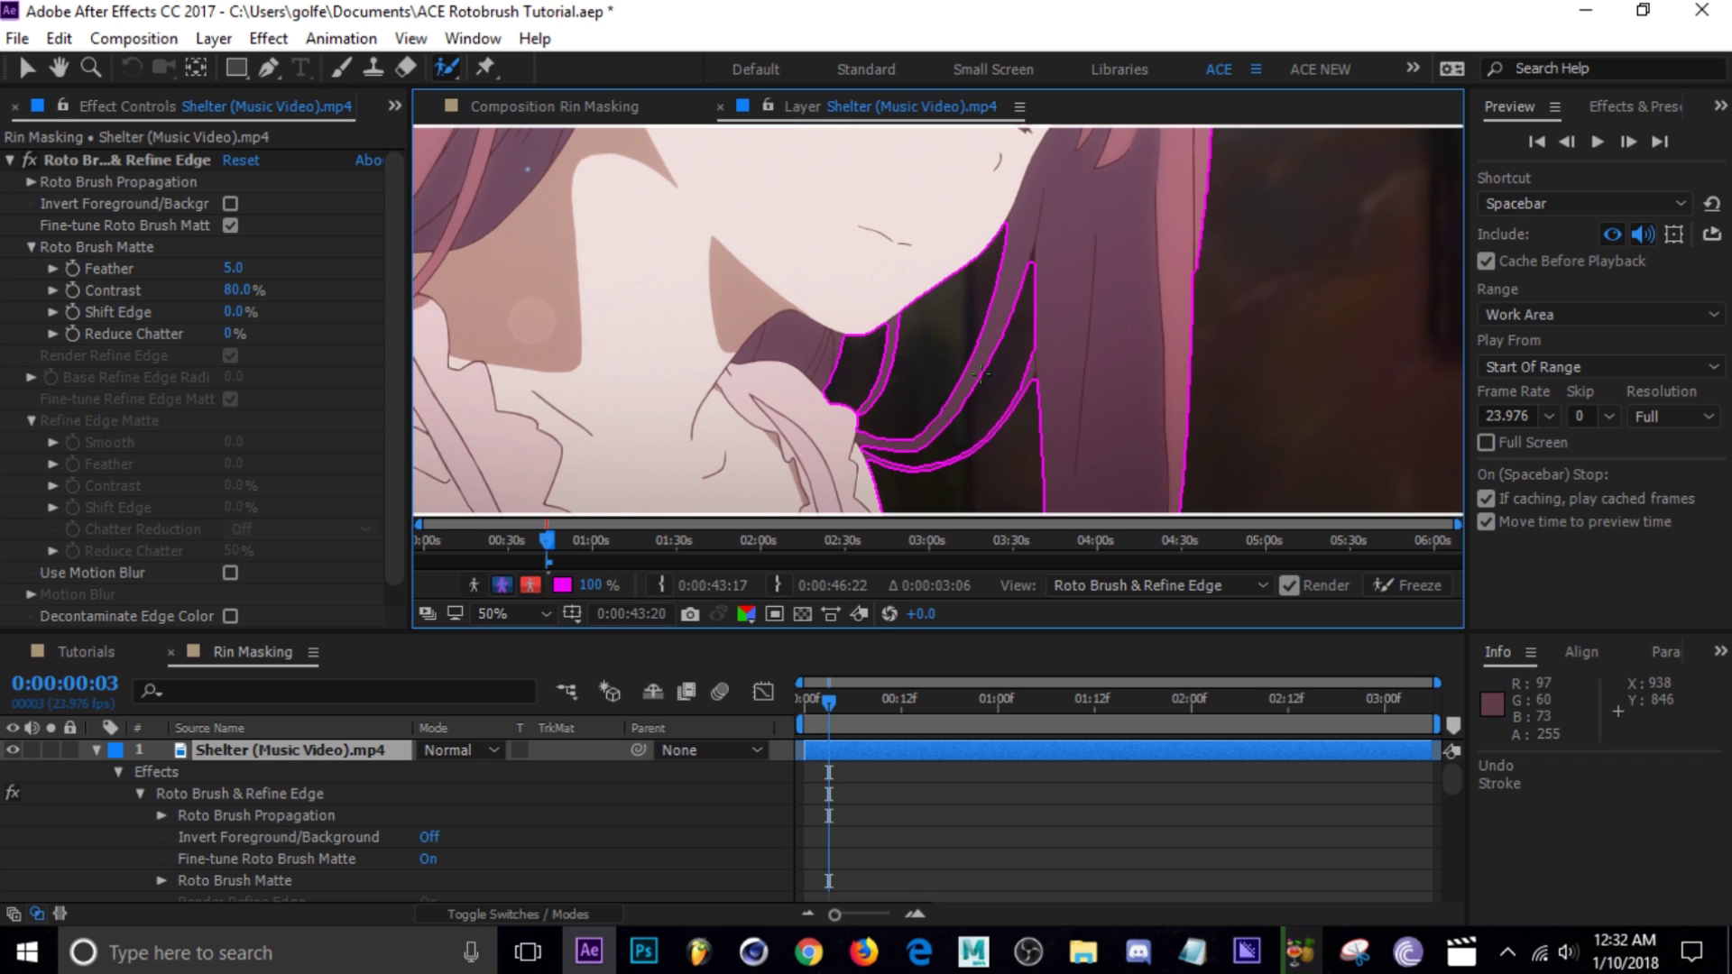
{"action": "scroll", "coordinate": [980, 373], "scroll_direction": "up", "scroll_amount": 2}
{"action": "left_click_drag", "start_coordinate": [934, 351], "coordinate": [927, 314]}
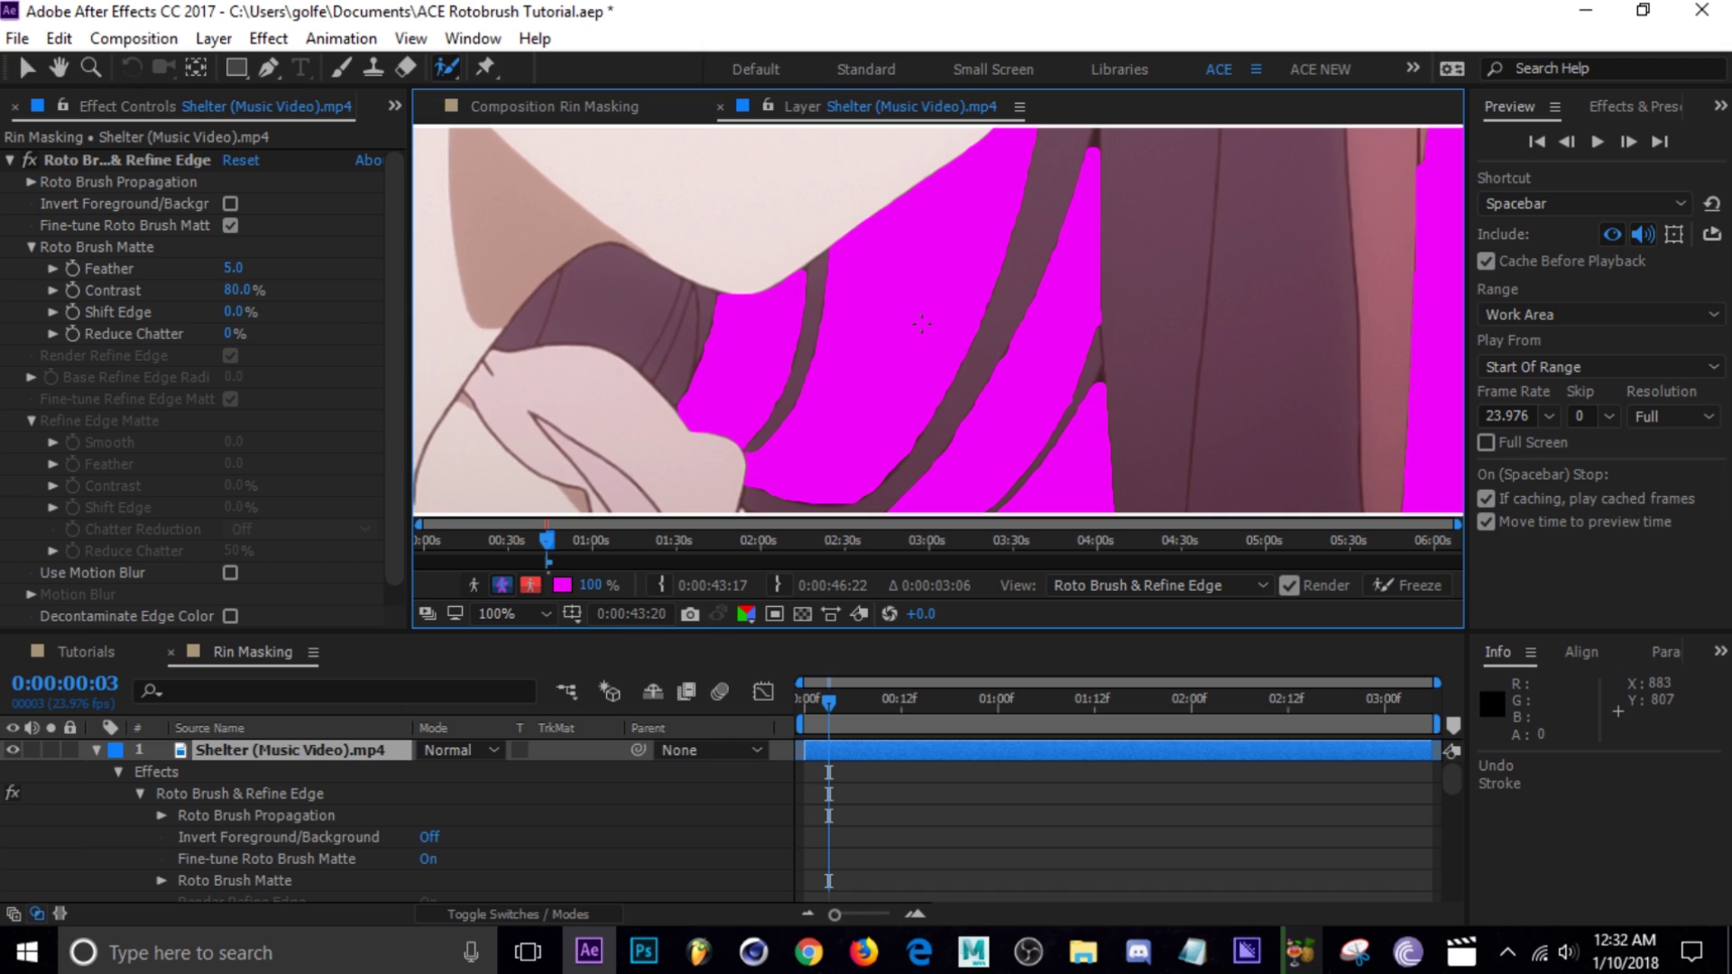
{"action": "left_click_drag", "start_coordinate": [914, 304], "coordinate": [1014, 303]}
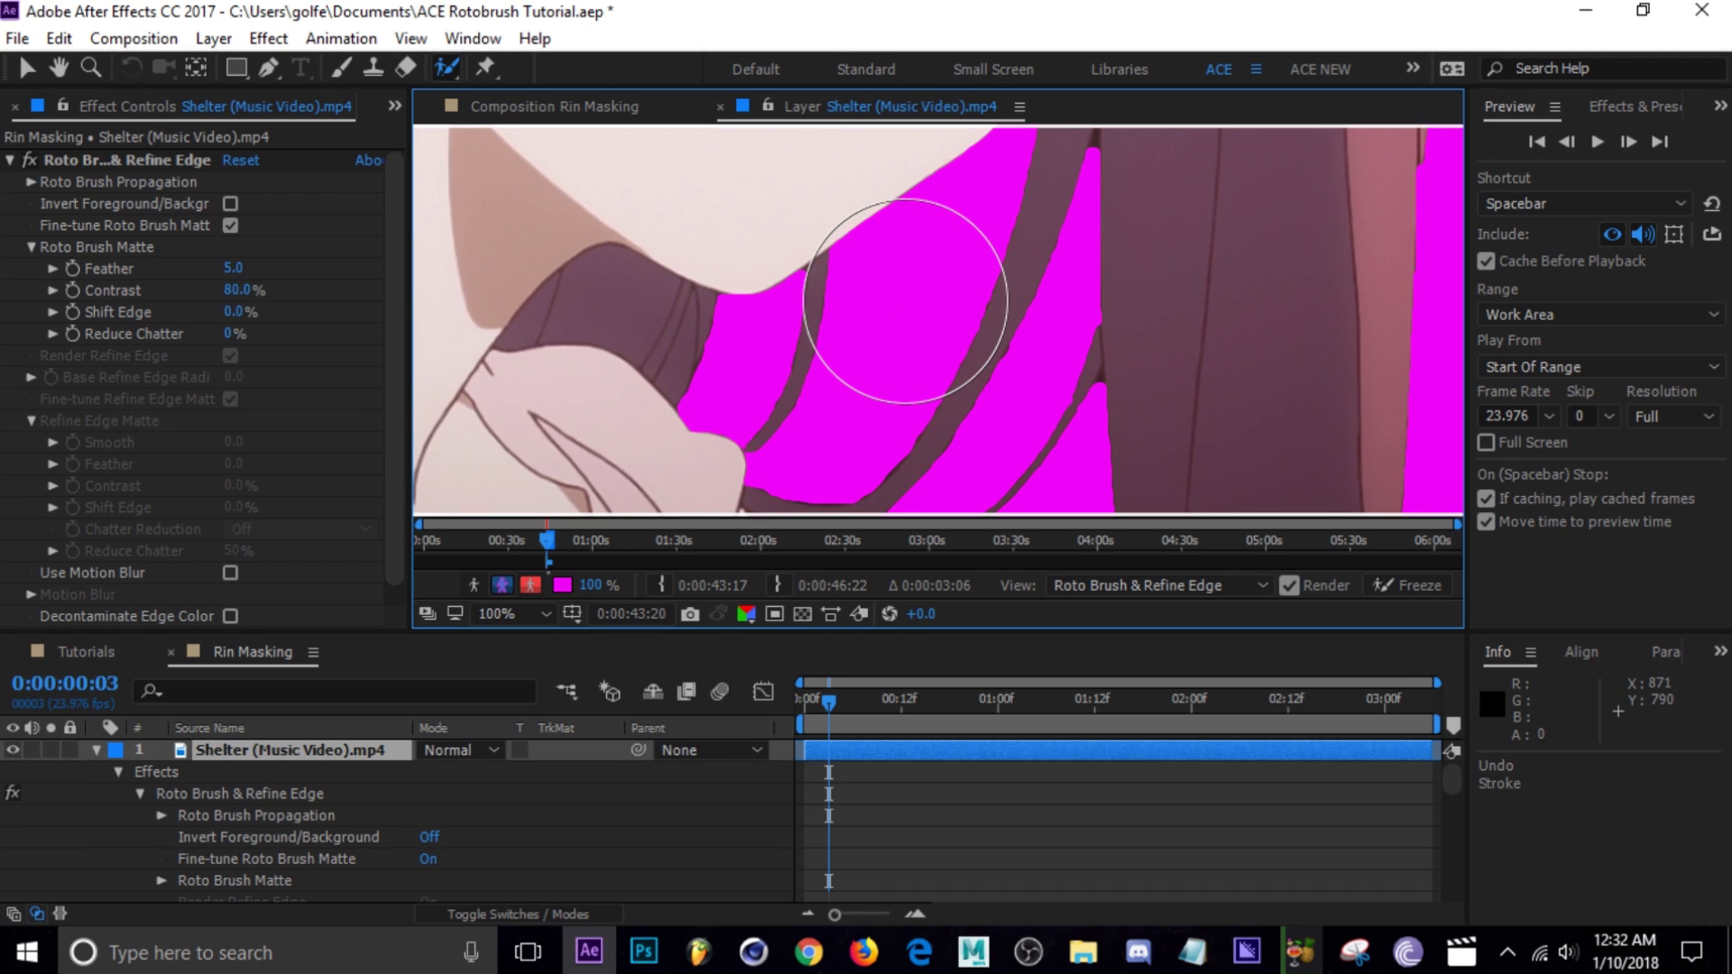
{"action": "scroll", "coordinate": [988, 288], "scroll_direction": "down", "scroll_amount": 3}
{"action": "scroll", "coordinate": [993, 302], "scroll_direction": "up", "scroll_amount": 1}
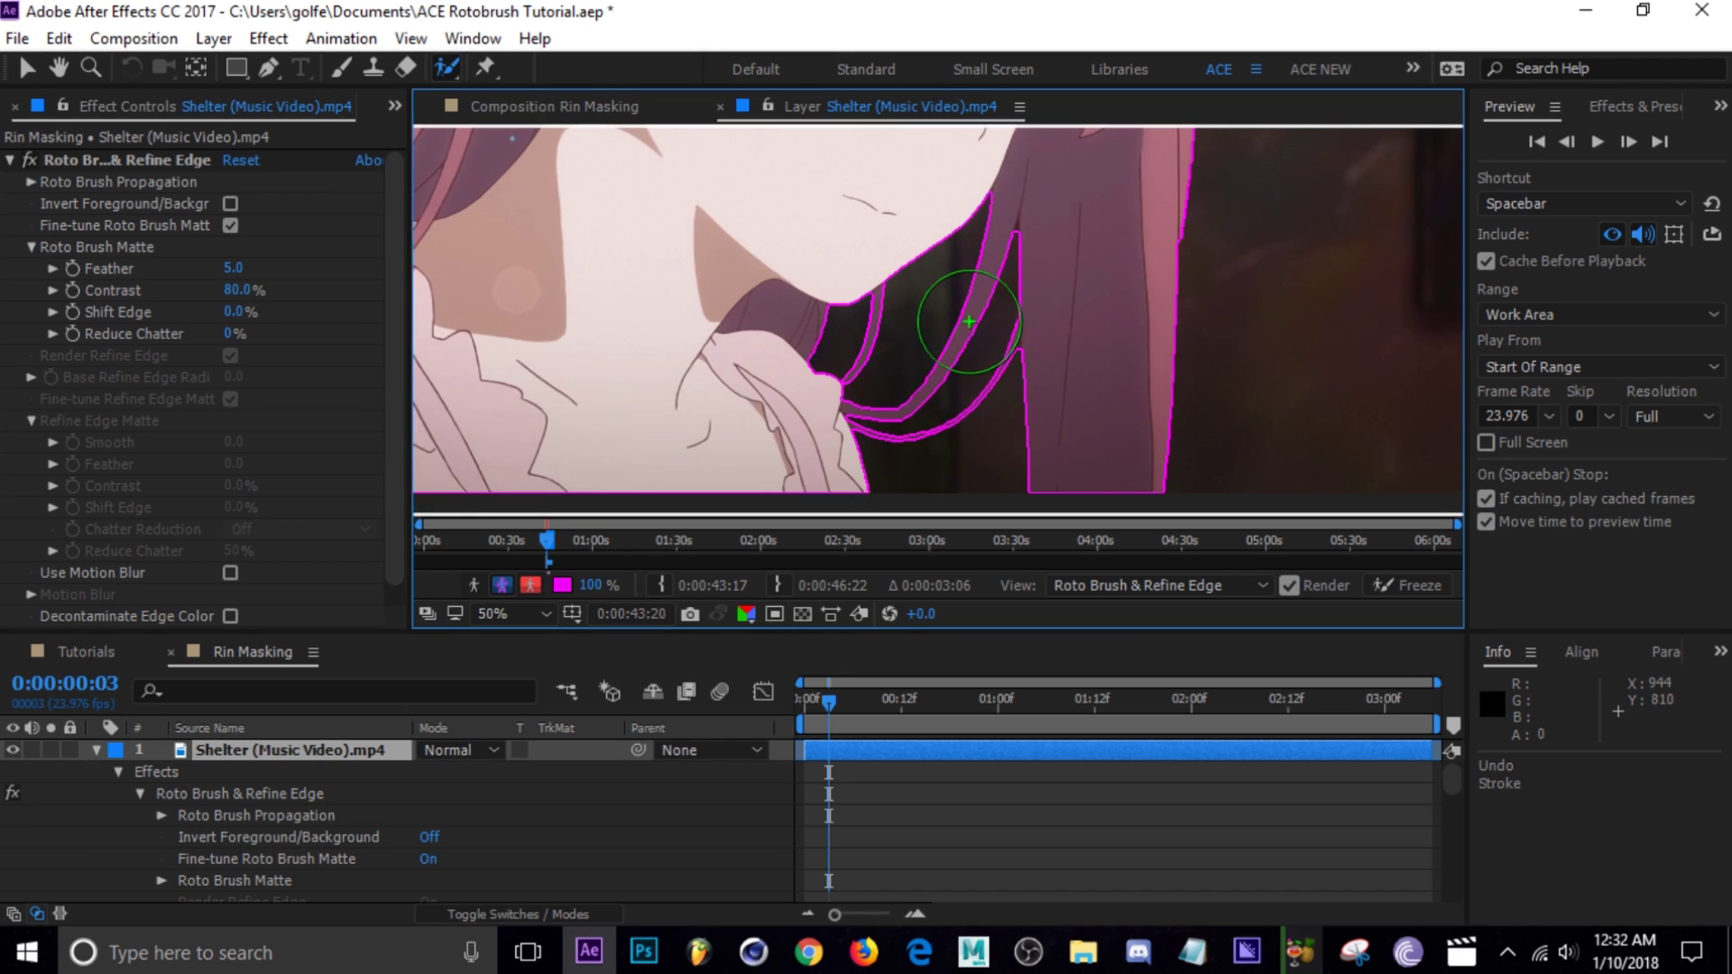
{"action": "mouse_move", "coordinate": [997, 311]}
{"action": "left_mouse_down"}
{"action": "mouse_move", "coordinate": [1209, 303]}
{"action": "mouse_move", "coordinate": [1006, 304]}
{"action": "left_mouse_up"}
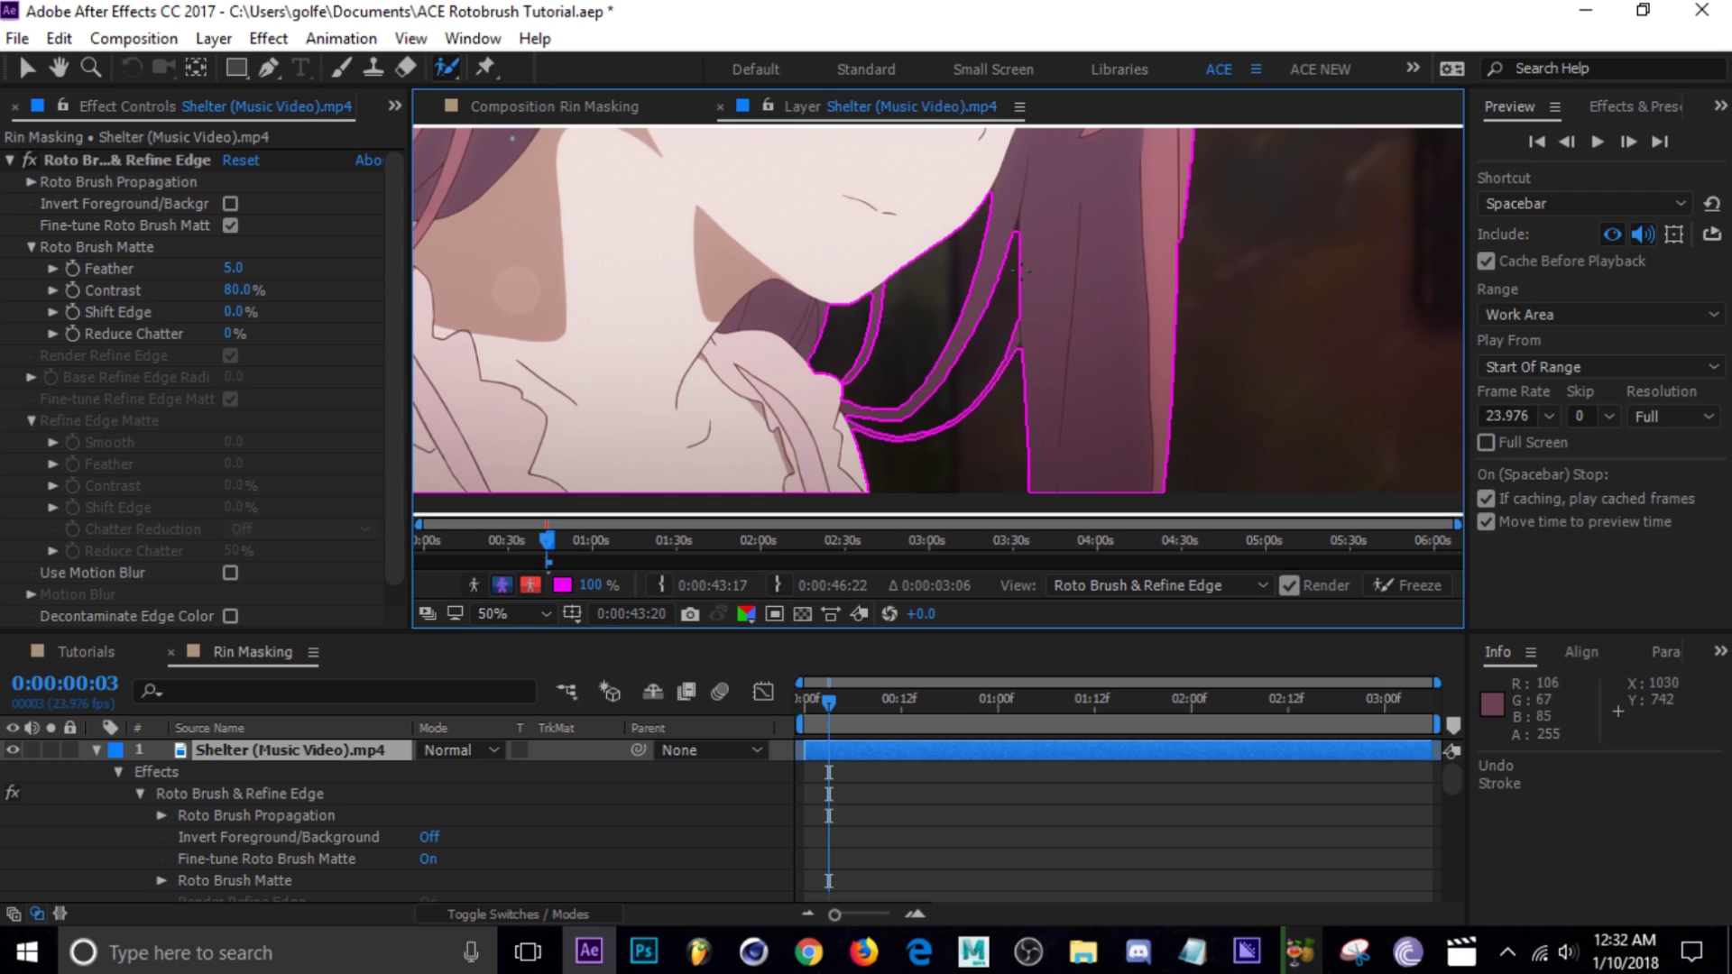
{"action": "scroll", "coordinate": [1045, 407], "scroll_direction": "down", "scroll_amount": 2}
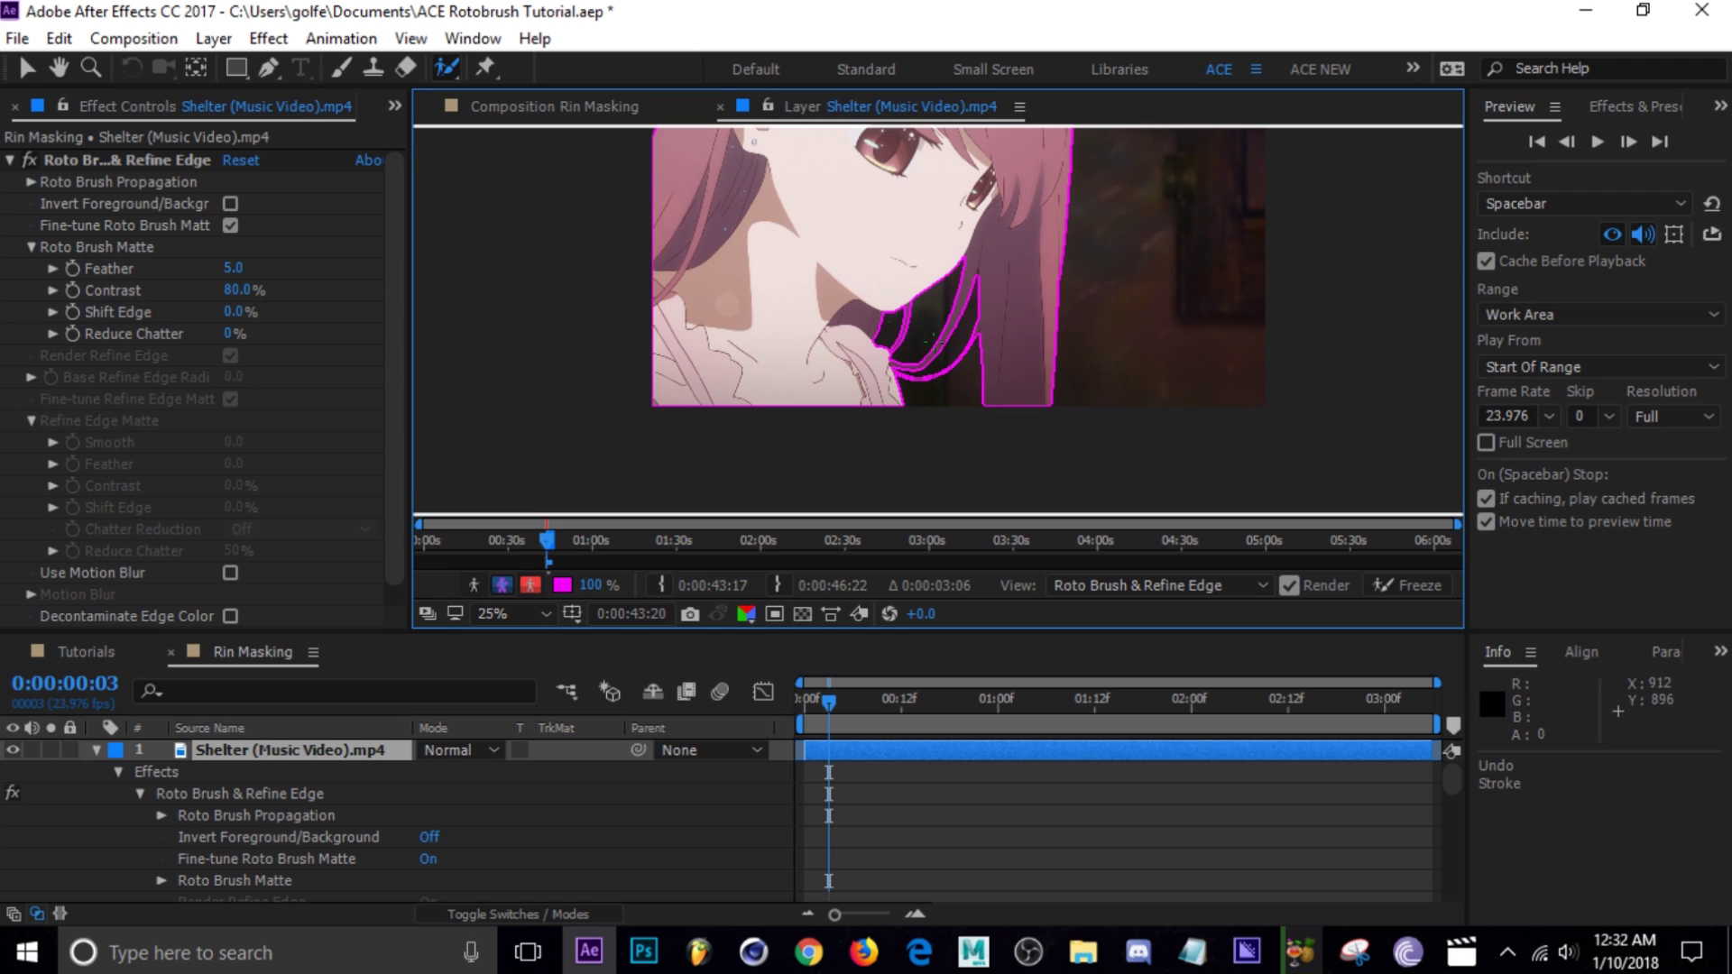
Step: Pan the view and paint a foreground stroke along the lower hair band
{"action": "key", "text": "space"}
{"action": "left_click_drag", "start_coordinate": [944, 348], "coordinate": [886, 408]}
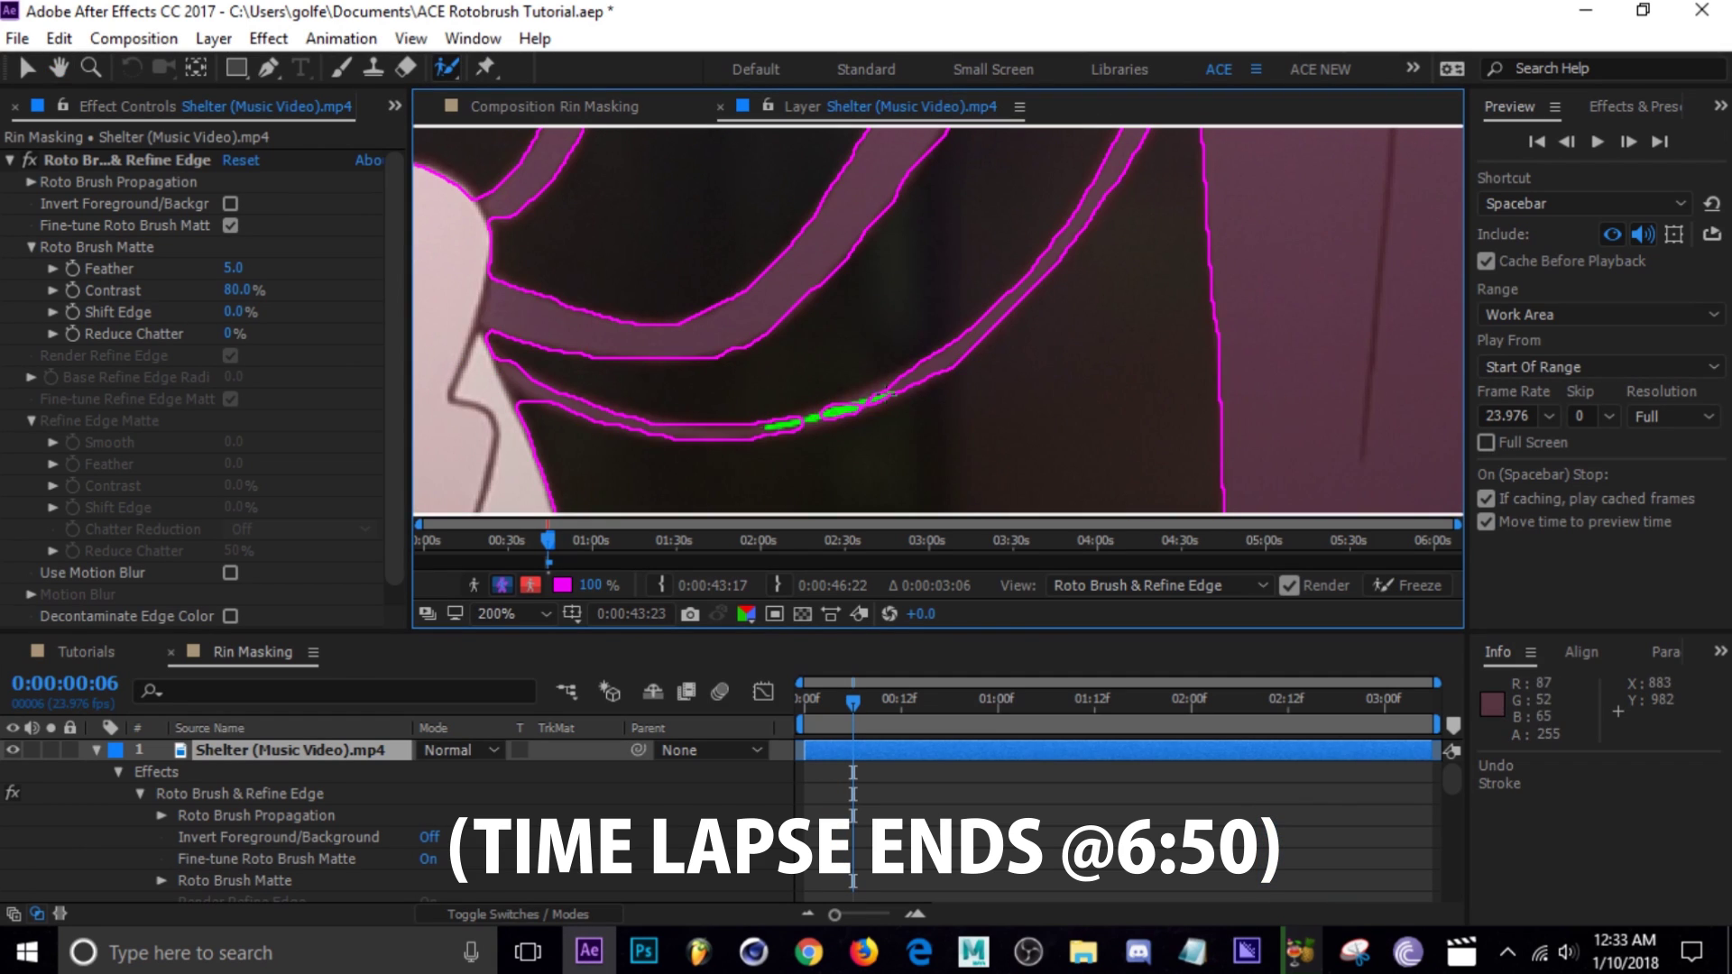
{"action": "left_click_drag", "start_coordinate": [925, 384], "coordinate": [1084, 384]}
{"action": "scroll", "coordinate": [1083, 384], "scroll_direction": "down", "scroll_amount": 4}
Step: Advance a frame, add the lower band to the matte again, and step forward toward frame 12
{"action": "key", "text": "Page_Down"}
{"action": "key", "text": "Page_Down"}
{"action": "key", "text": "Page_Down"}
{"action": "scroll", "coordinate": [1084, 385], "scroll_direction": "up", "scroll_amount": 1}
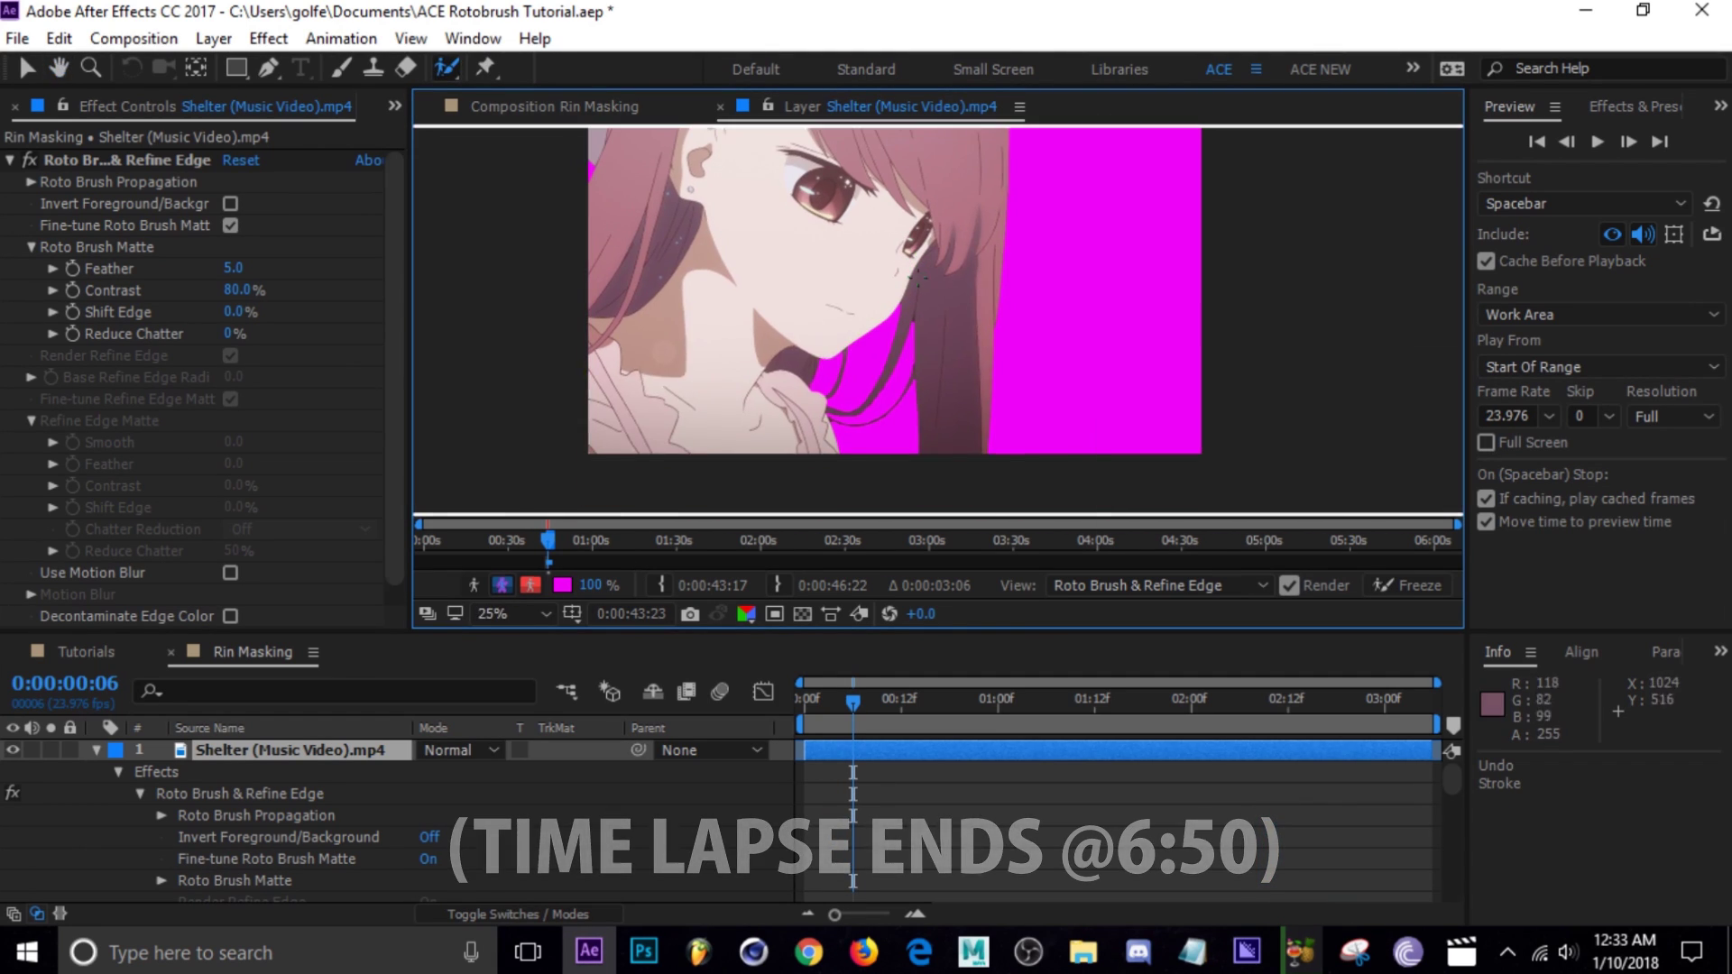
{"action": "scroll", "coordinate": [1094, 209], "scroll_direction": "up", "scroll_amount": 3}
{"action": "scroll", "coordinate": [1095, 208], "scroll_direction": "up", "scroll_amount": 1}
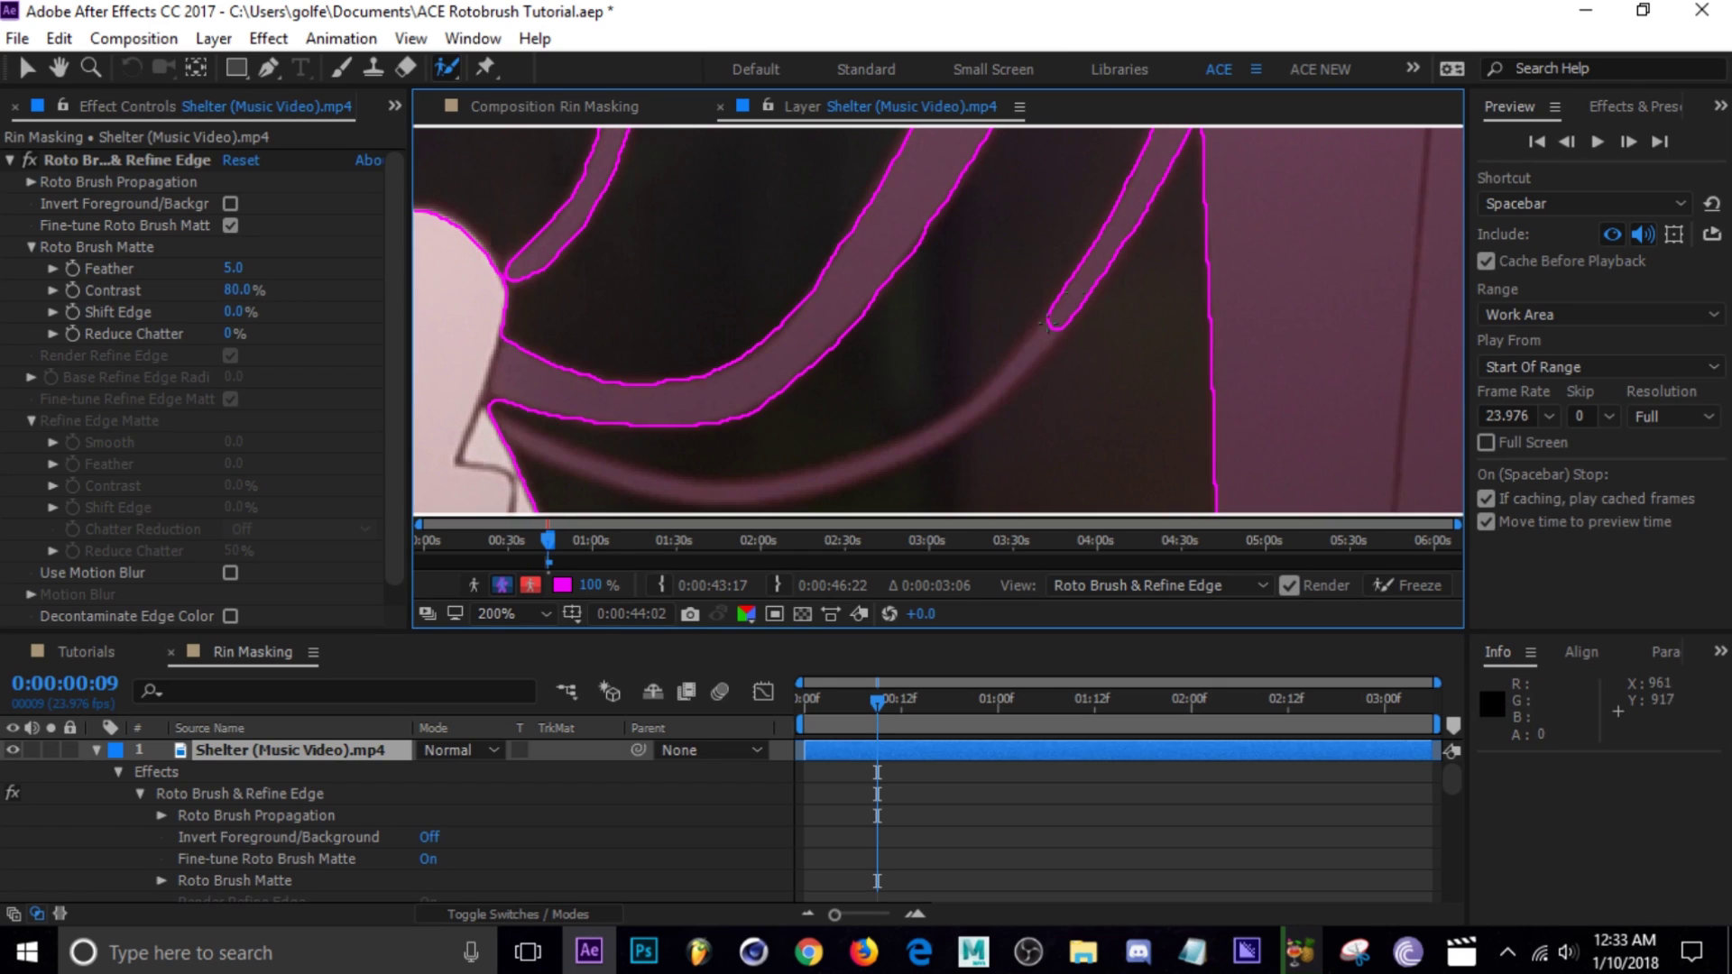
{"action": "left_click_drag", "start_coordinate": [794, 435], "coordinate": [668, 458]}
{"action": "scroll", "coordinate": [668, 458], "scroll_direction": "up", "scroll_amount": 2}
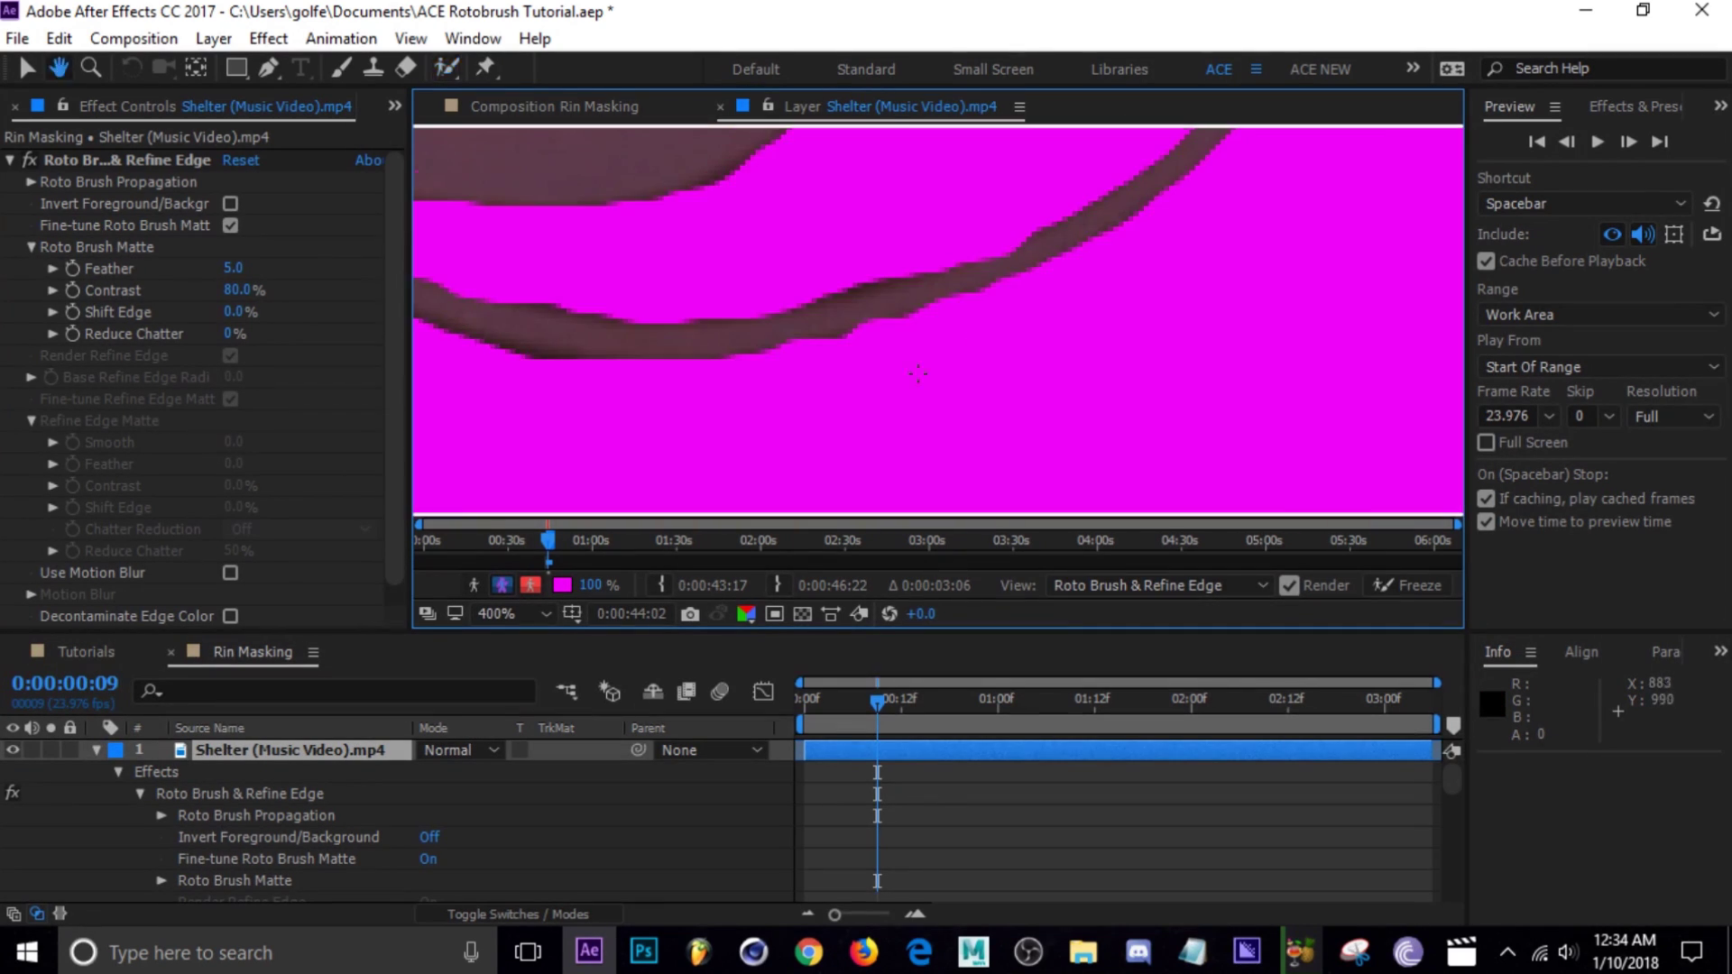
{"action": "scroll", "coordinate": [863, 309], "scroll_direction": "down", "scroll_amount": 8}
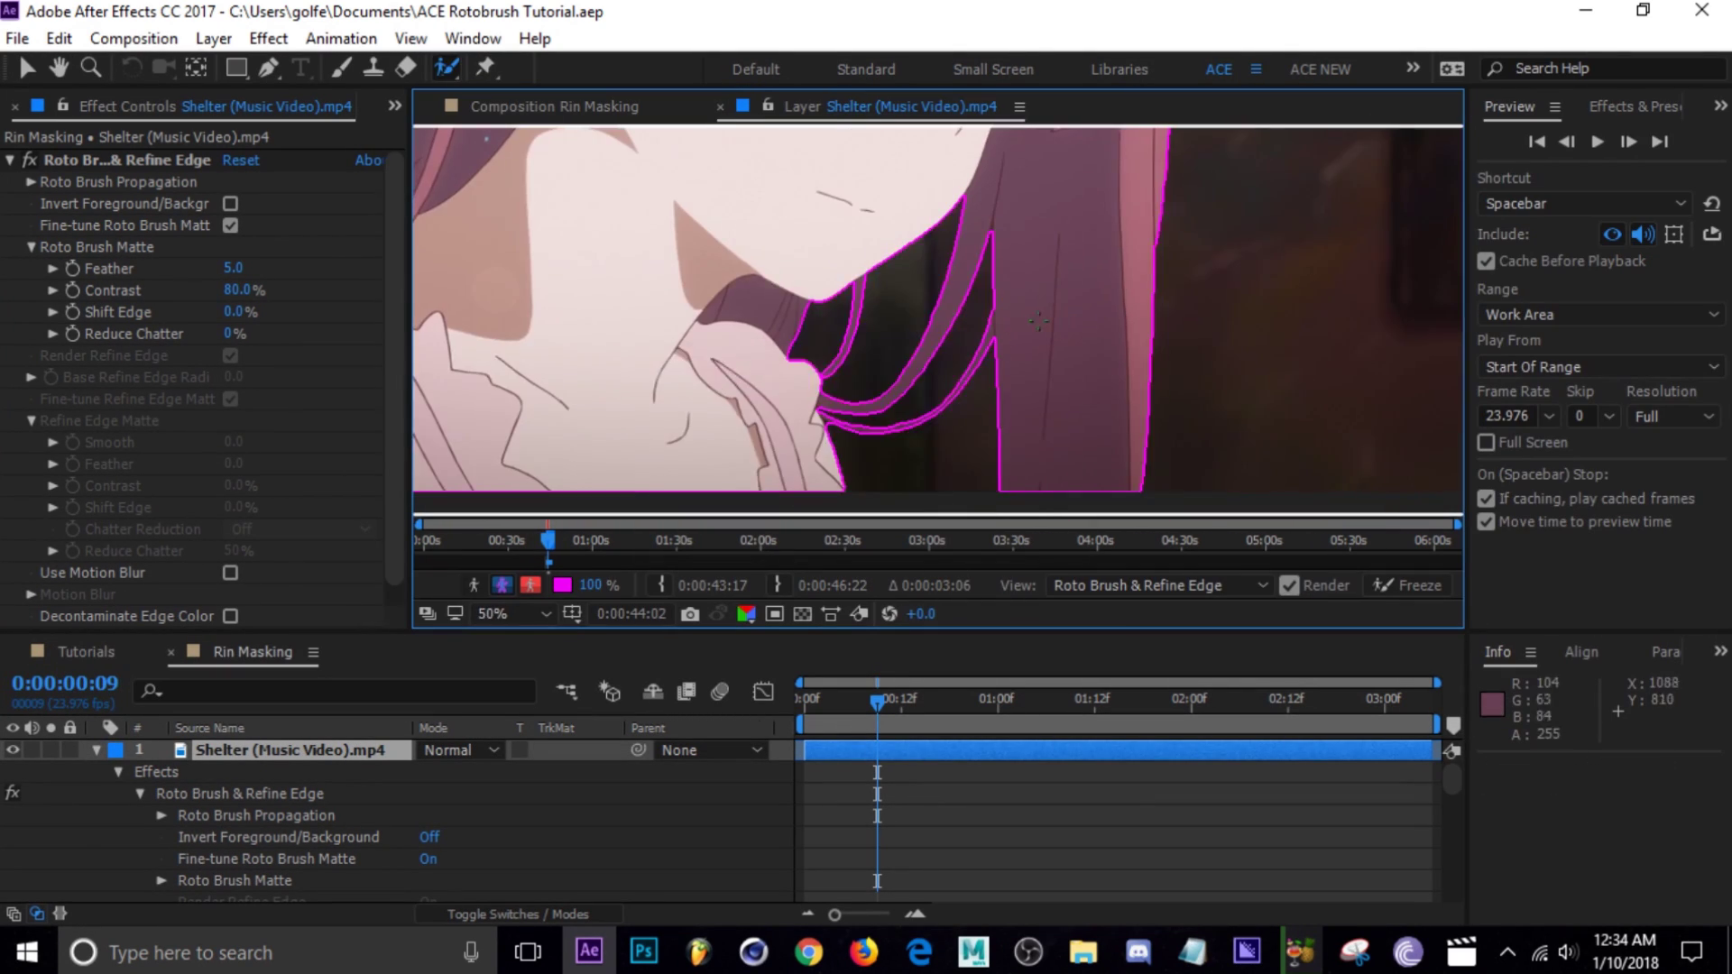
{"action": "key", "text": "Page_Down"}
{"action": "key", "text": "Page_Down"}
{"action": "key", "text": "Page_Down"}
{"action": "scroll", "coordinate": [962, 384], "scroll_direction": "up", "scroll_amount": 6}
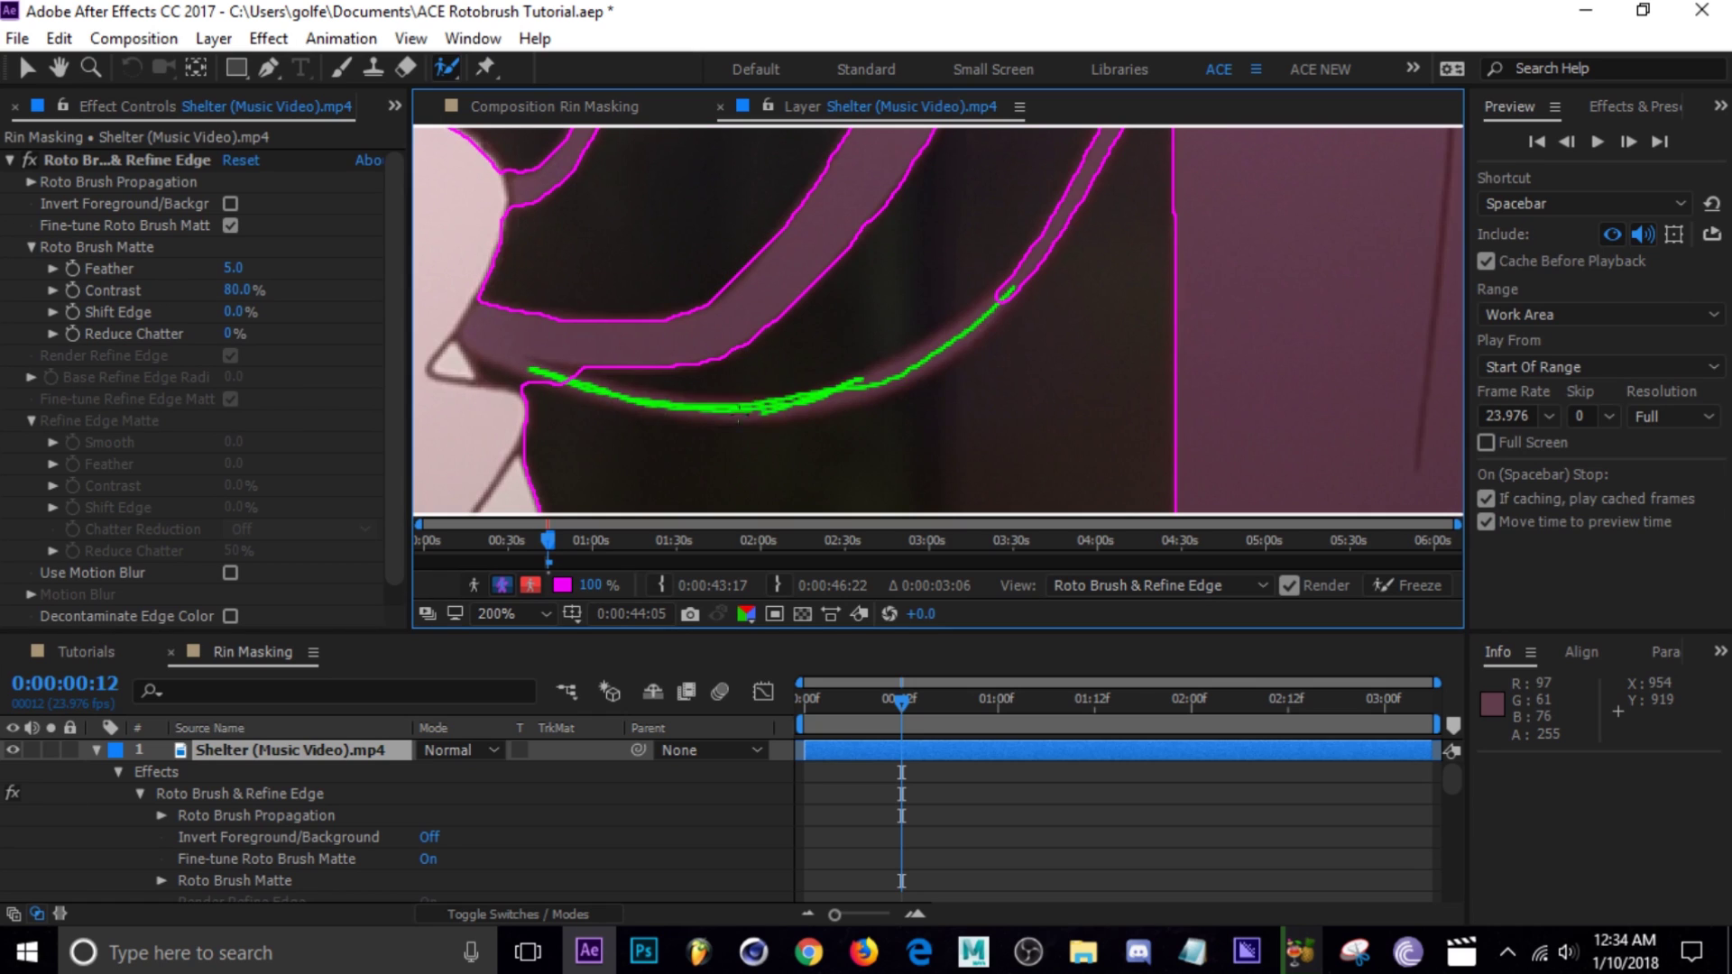
Step: Step forward a frame and add the lower hair band to the matte
{"action": "scroll", "coordinate": [835, 419], "scroll_direction": "down", "scroll_amount": 3}
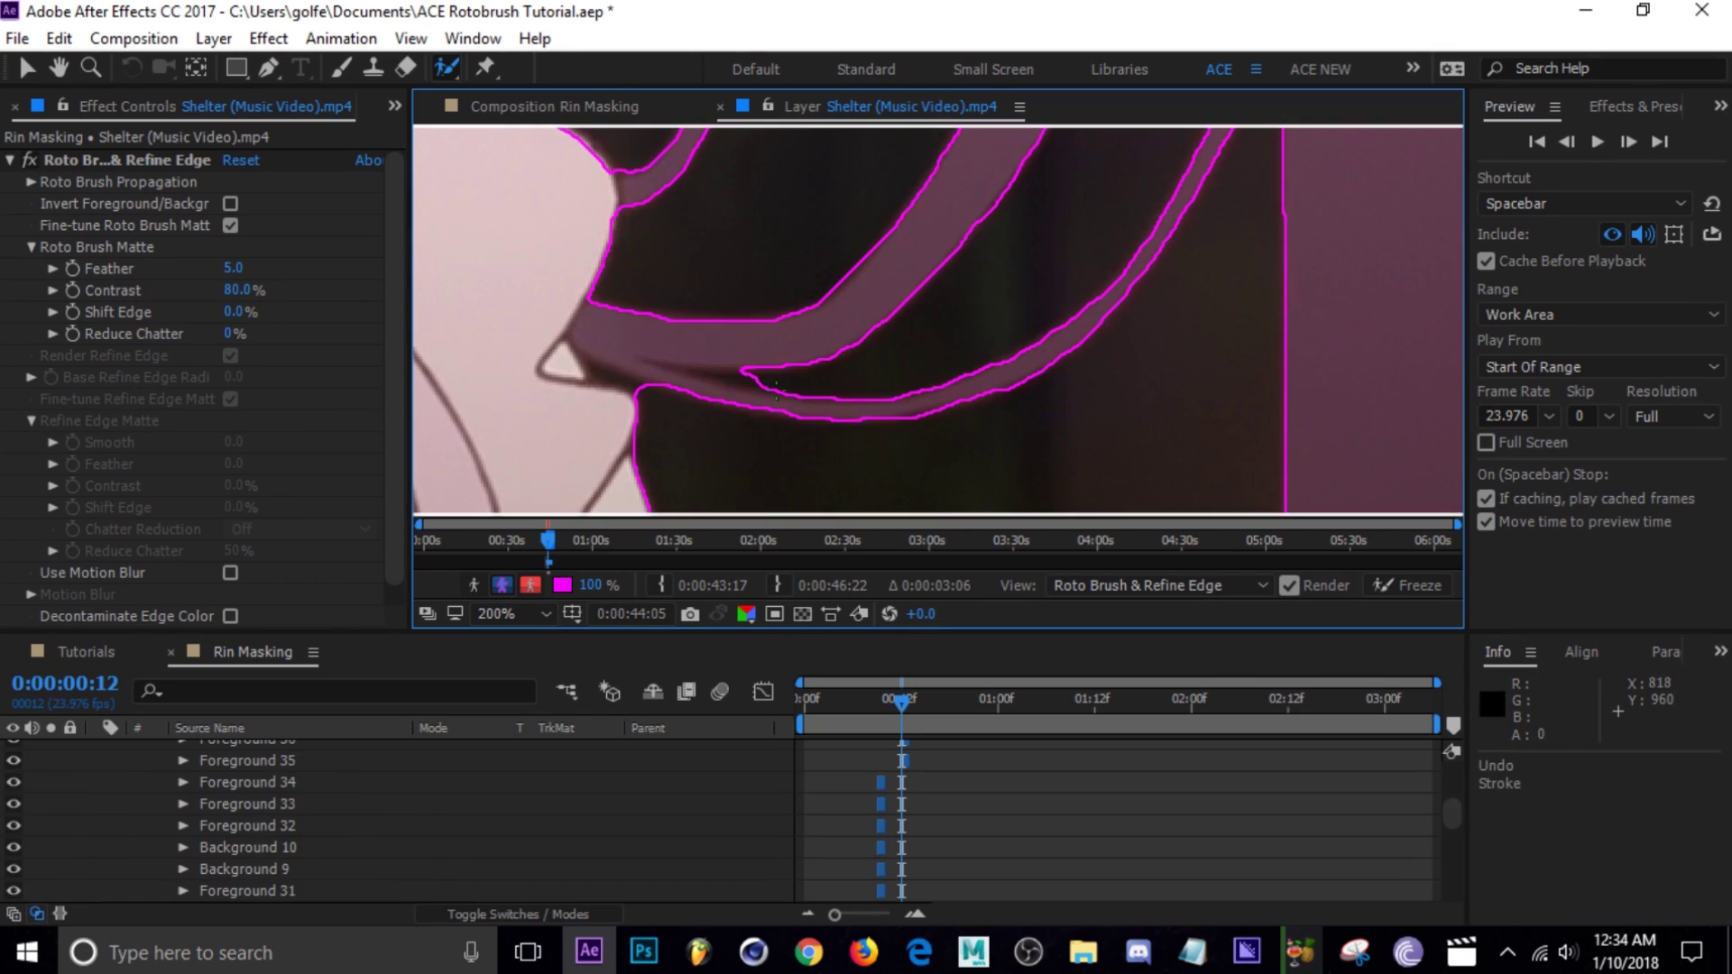
{"action": "scroll", "coordinate": [1042, 435], "scroll_direction": "down", "scroll_amount": 4}
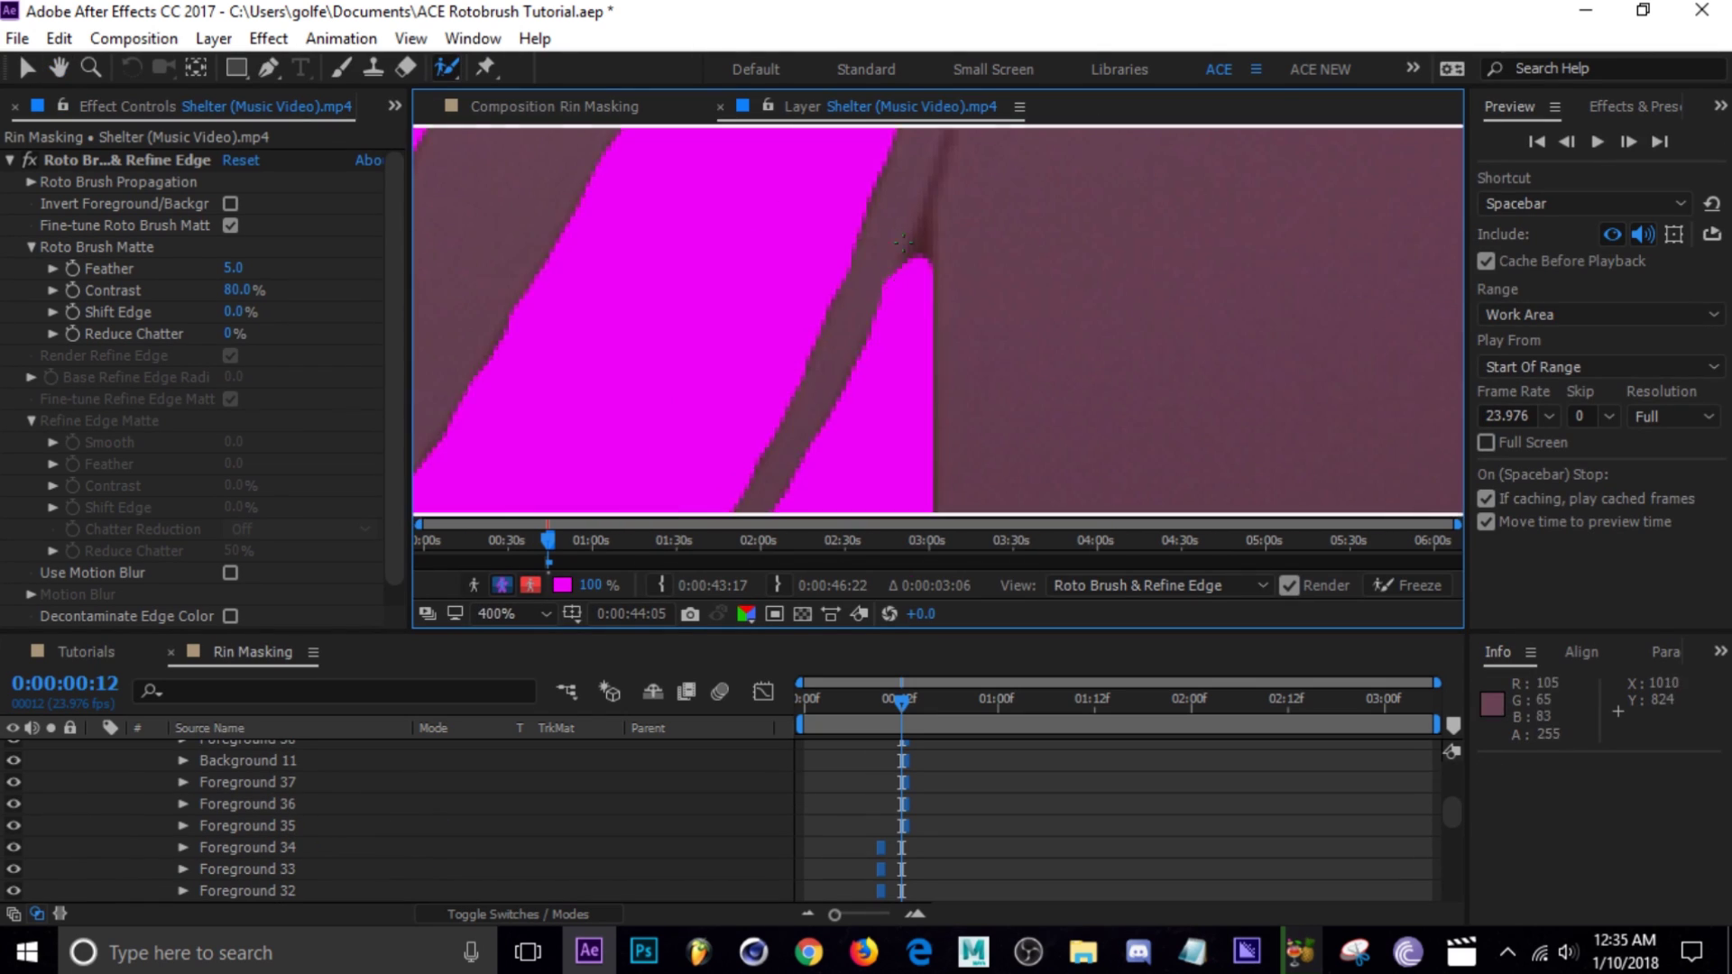
{"action": "key", "text": "Page_Down"}
{"action": "key", "text": "Page_Down"}
{"action": "key", "text": "Page_Down"}
{"action": "scroll", "coordinate": [847, 355], "scroll_direction": "up", "scroll_amount": 4}
{"action": "scroll", "coordinate": [848, 354], "scroll_direction": "up", "scroll_amount": 3}
{"action": "left_click_drag", "start_coordinate": [890, 392], "coordinate": [965, 369]}
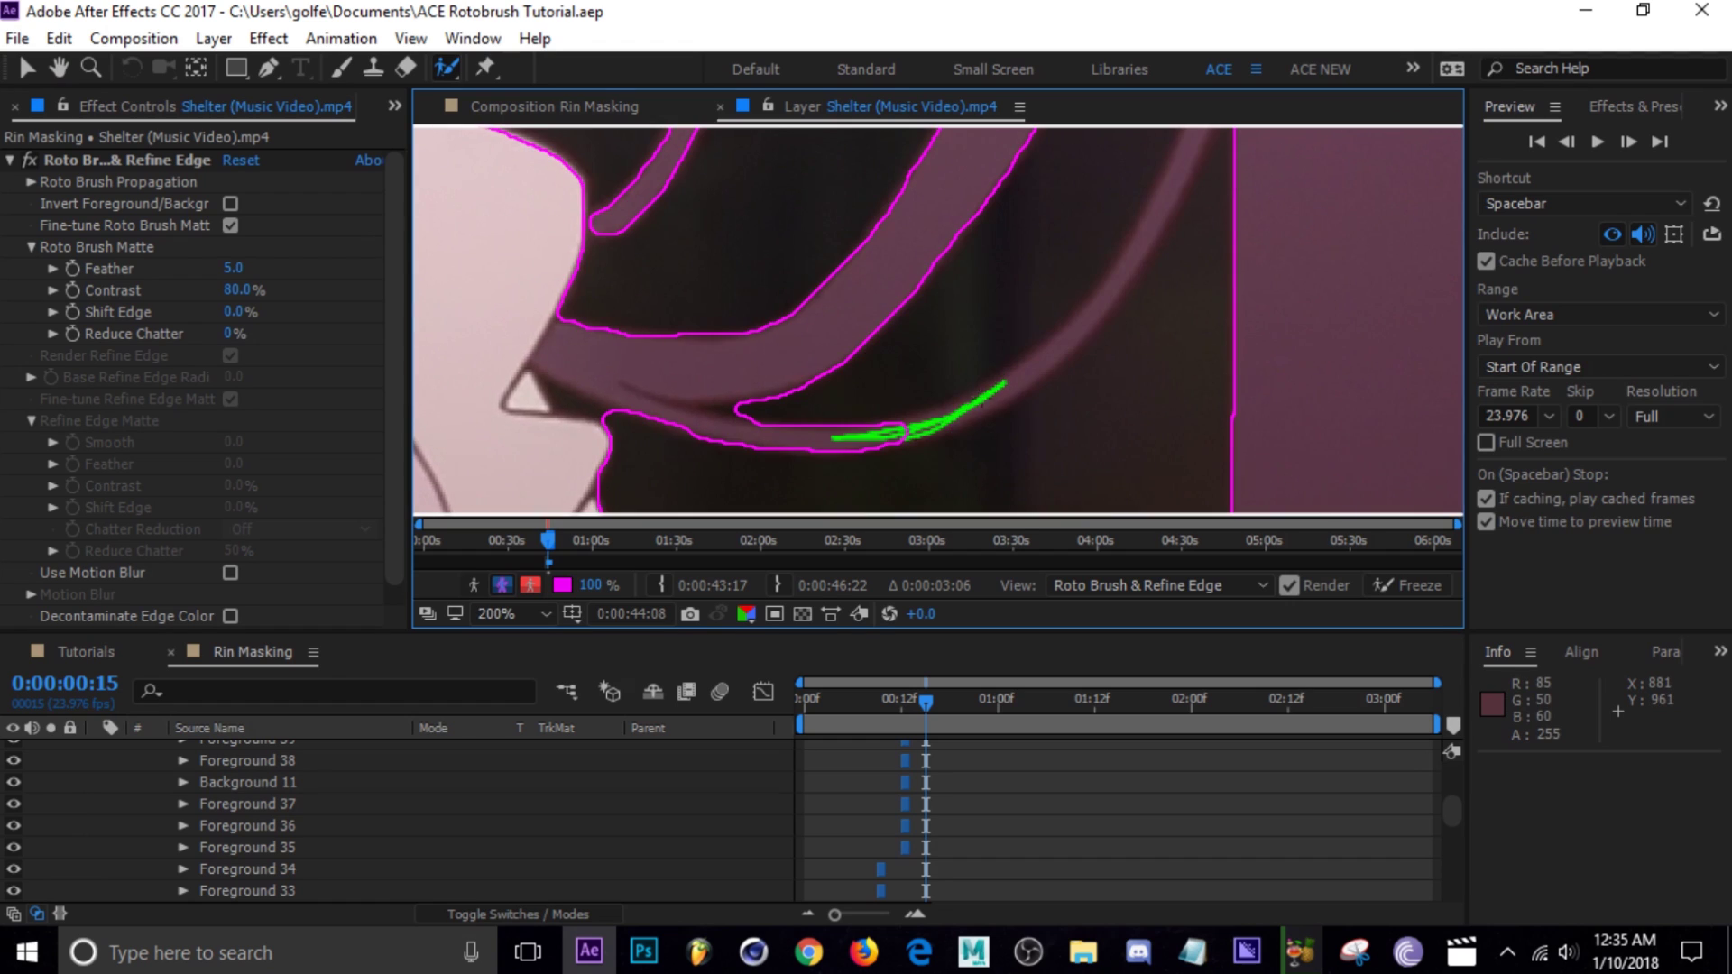
{"action": "scroll", "coordinate": [965, 361], "scroll_direction": "up", "scroll_amount": 2}
{"action": "scroll", "coordinate": [965, 361], "scroll_direction": "down", "scroll_amount": 2}
Step: Check the matte by stepping back and forward, then add the thin hair strand at frame 15
{"action": "key", "text": "Page_Up"}
{"action": "key", "text": "Page_Up"}
{"action": "key", "text": "Page_Up"}
{"action": "key", "text": "Page_Up"}
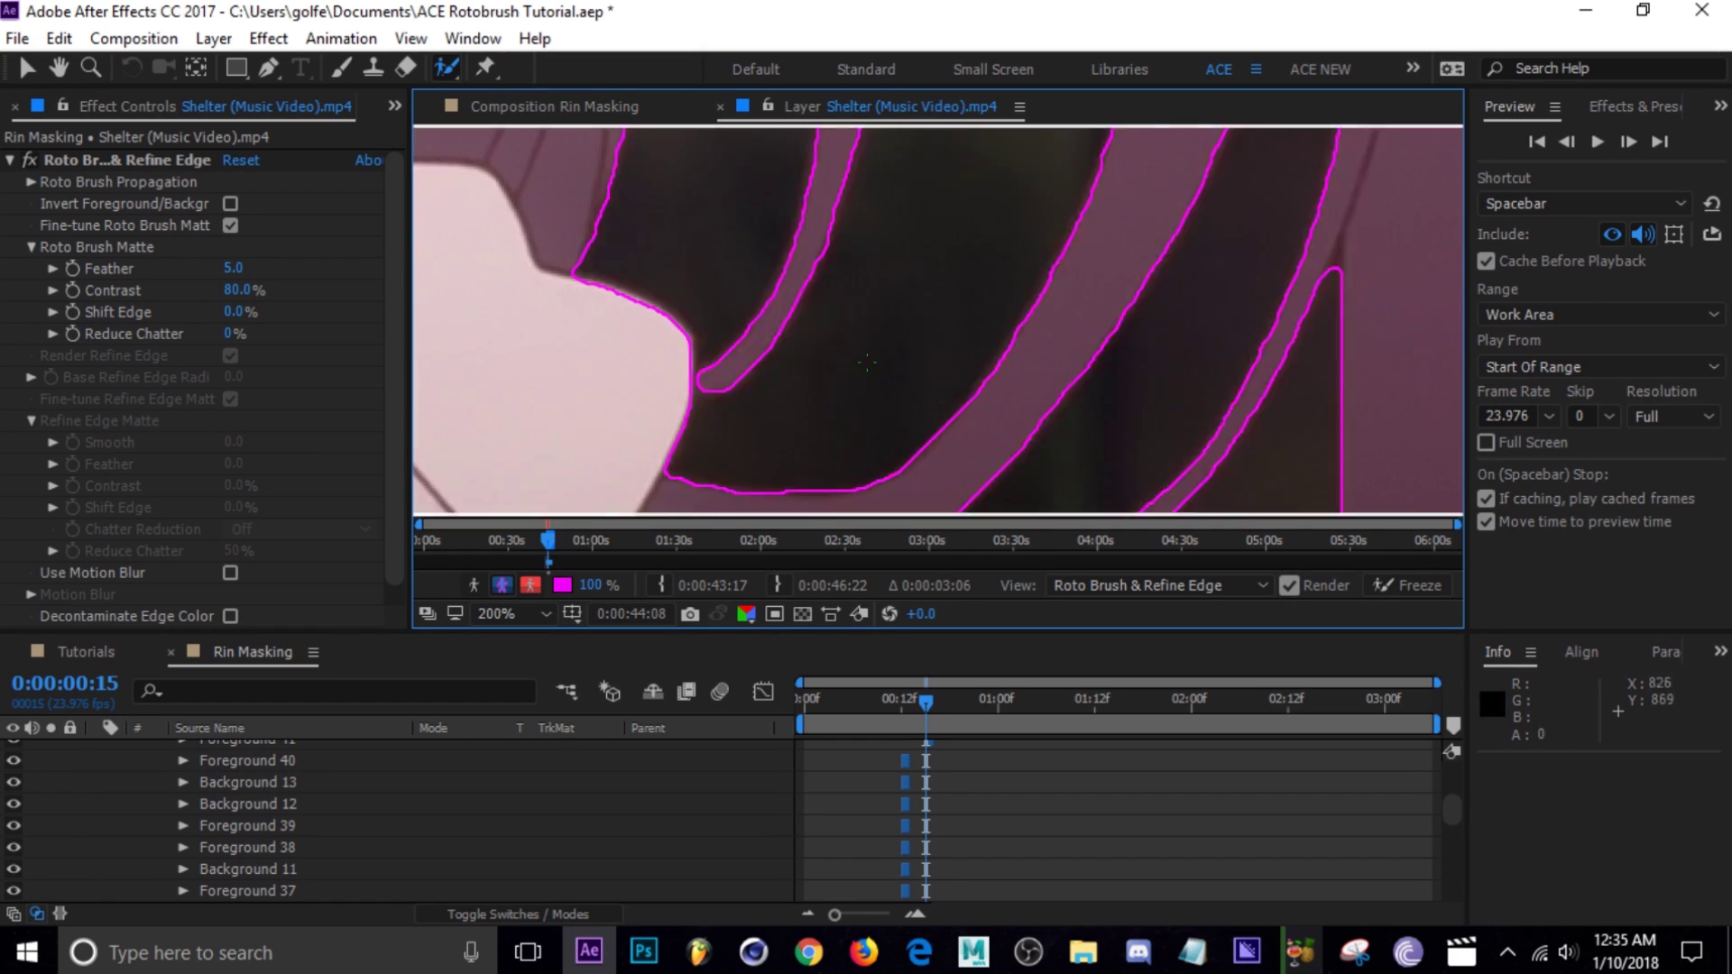
{"action": "key", "text": "Page_Down"}
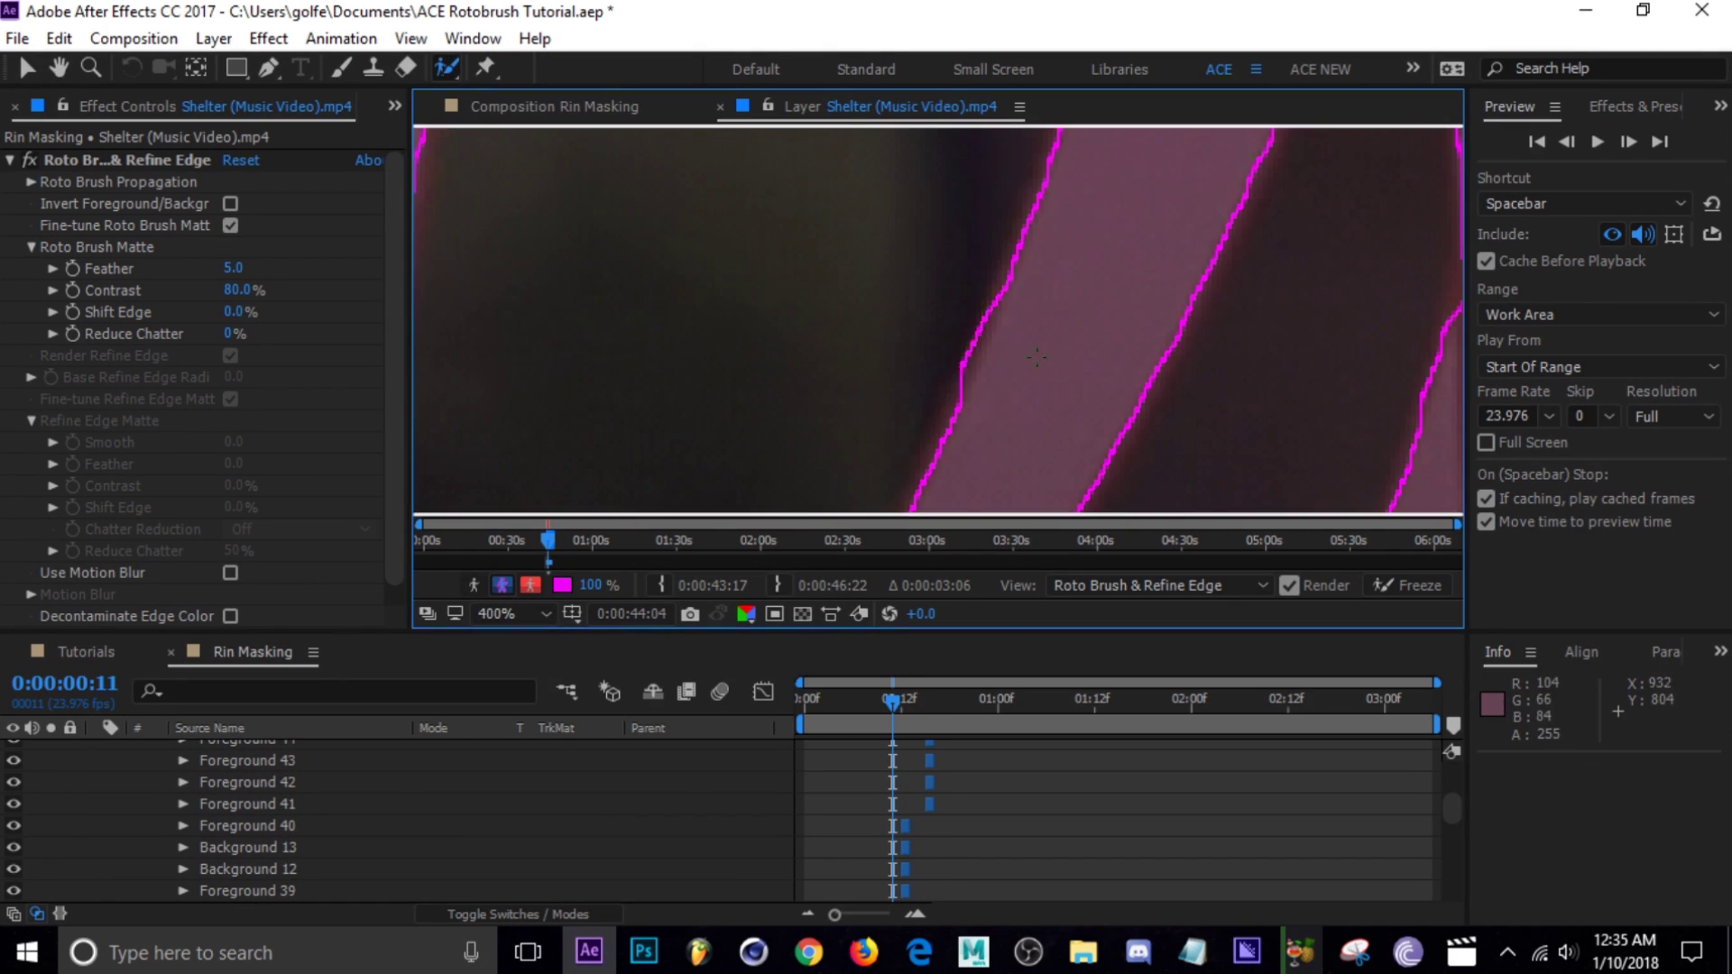
{"action": "scroll", "coordinate": [1078, 345], "scroll_direction": "down", "scroll_amount": 3}
{"action": "scroll", "coordinate": [895, 399], "scroll_direction": "up", "scroll_amount": 3}
{"action": "key", "text": "Page_Down"}
{"action": "key", "text": "Page_Down"}
{"action": "key", "text": "Page_Down"}
{"action": "scroll", "coordinate": [895, 398], "scroll_direction": "down", "scroll_amount": 2}
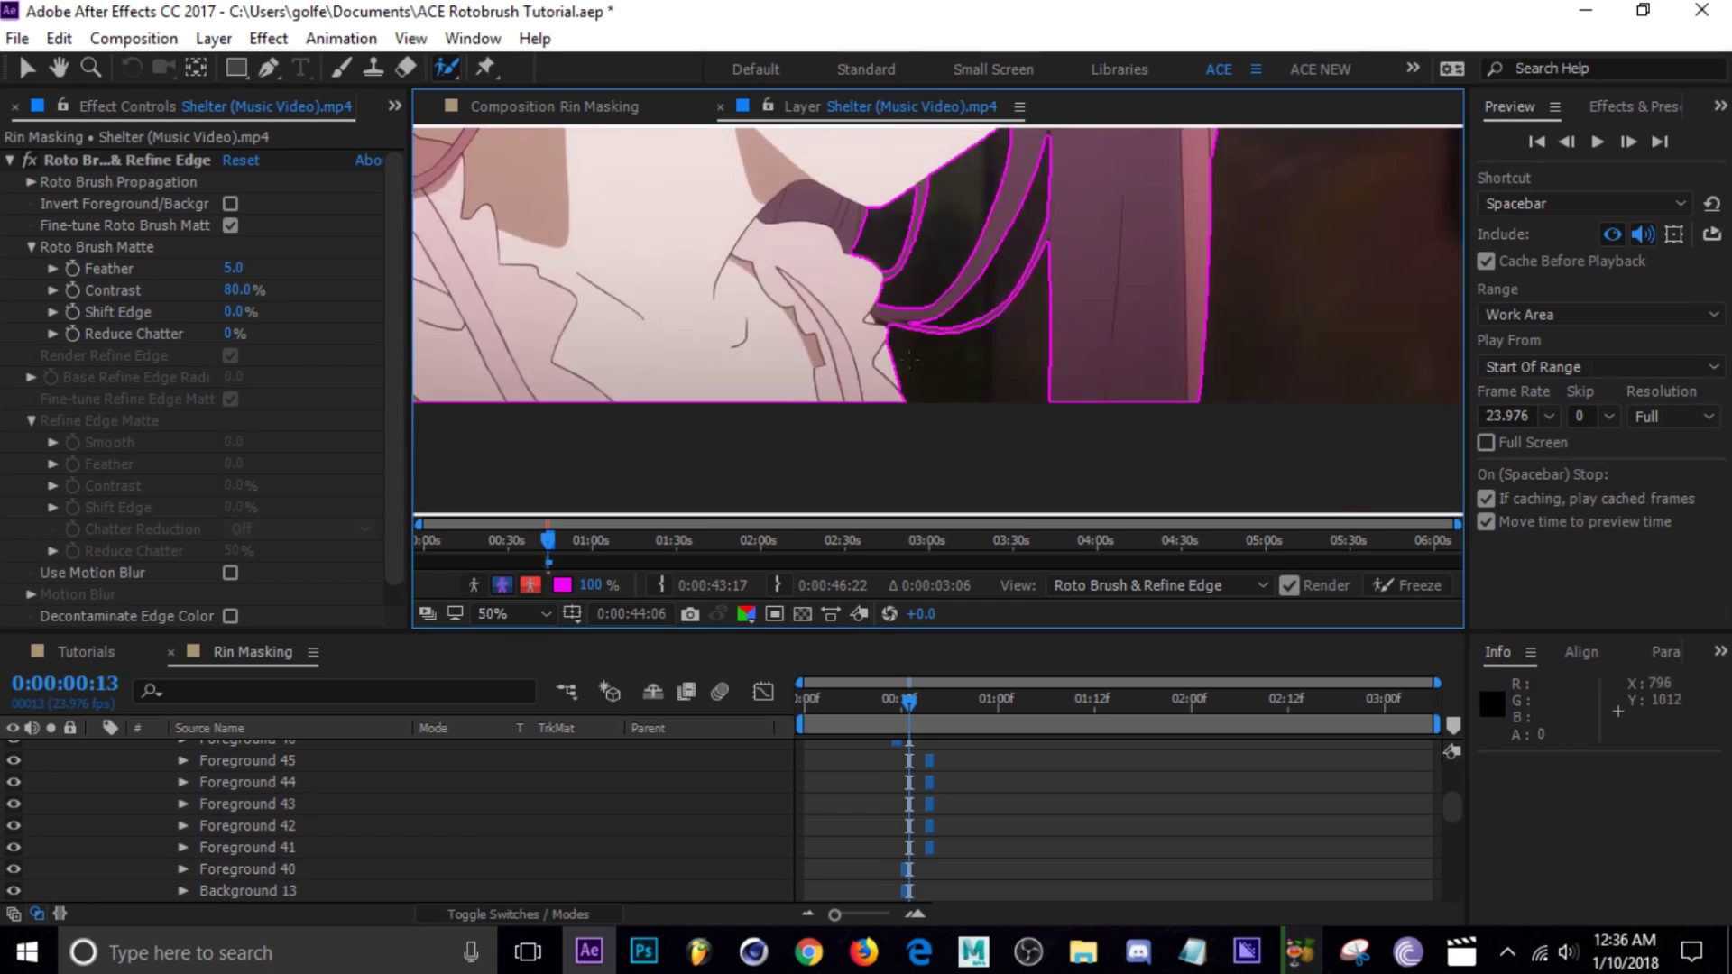
{"action": "scroll", "coordinate": [895, 399], "scroll_direction": "up", "scroll_amount": 2}
{"action": "left_click_drag", "start_coordinate": [745, 322], "coordinate": [975, 347]}
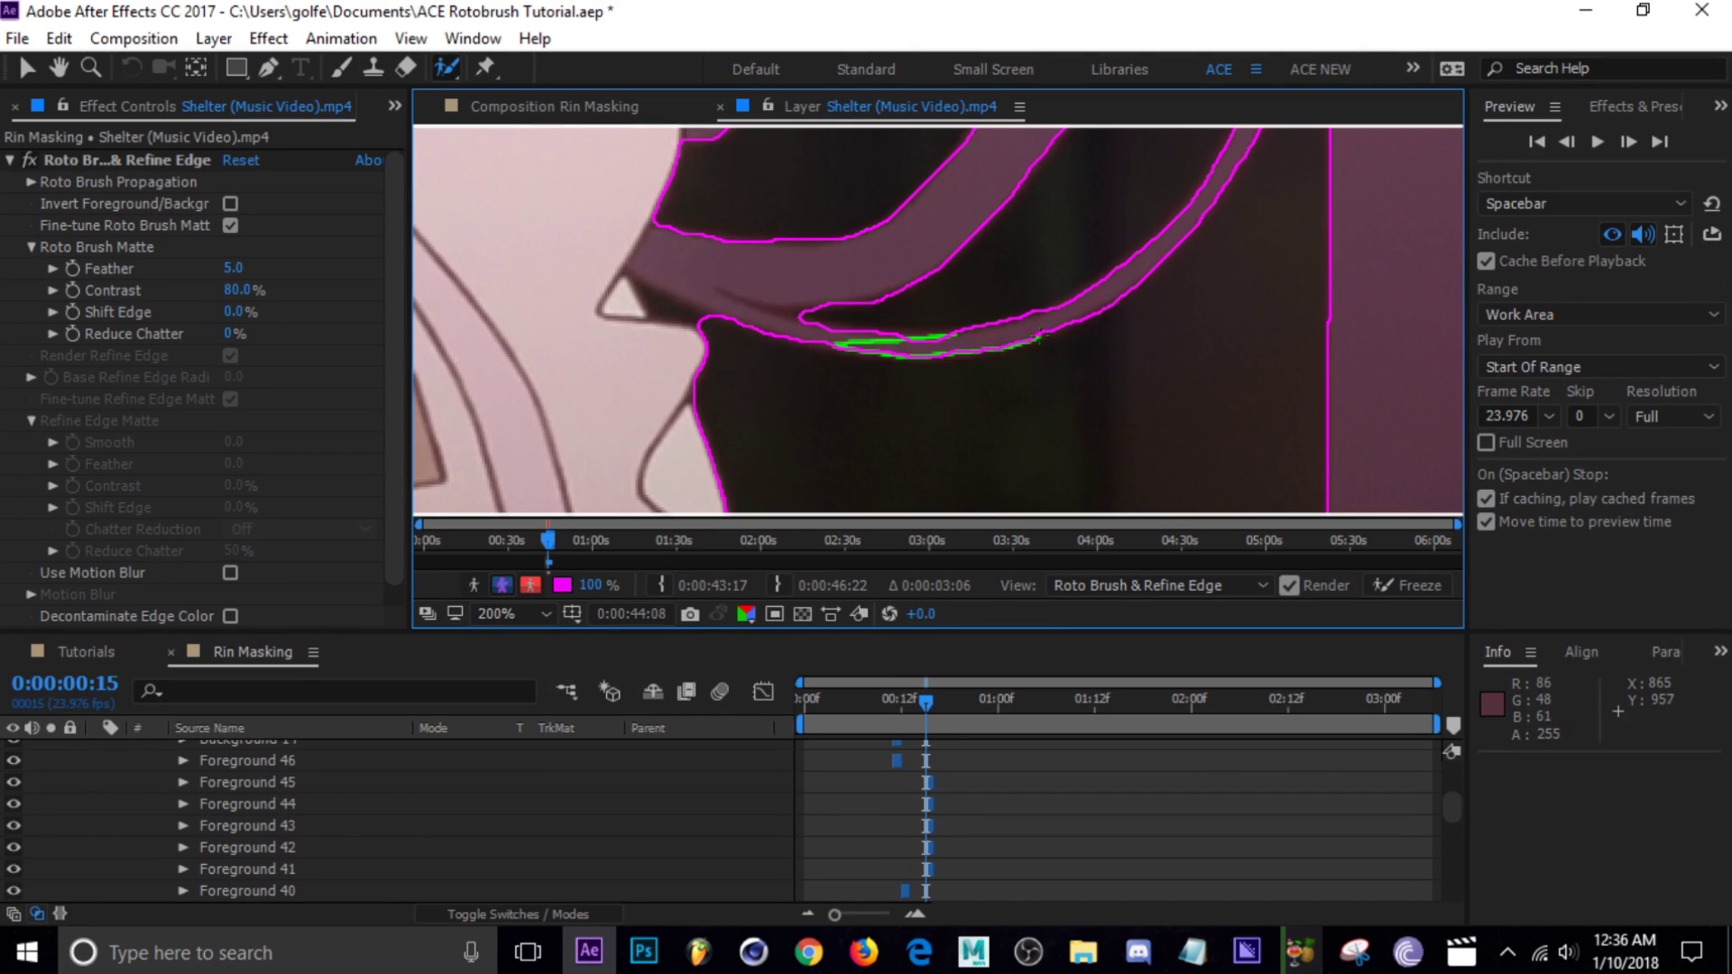
{"action": "scroll", "coordinate": [723, 361], "scroll_direction": "up", "scroll_amount": 2}
Step: At frame 18, extend the matte along the hair strand edge and fill in the missing hair area
{"action": "key", "text": "Page_Down"}
{"action": "key", "text": "Page_Down"}
{"action": "key", "text": "Page_Down"}
{"action": "scroll", "coordinate": [723, 361], "scroll_direction": "down", "scroll_amount": 6}
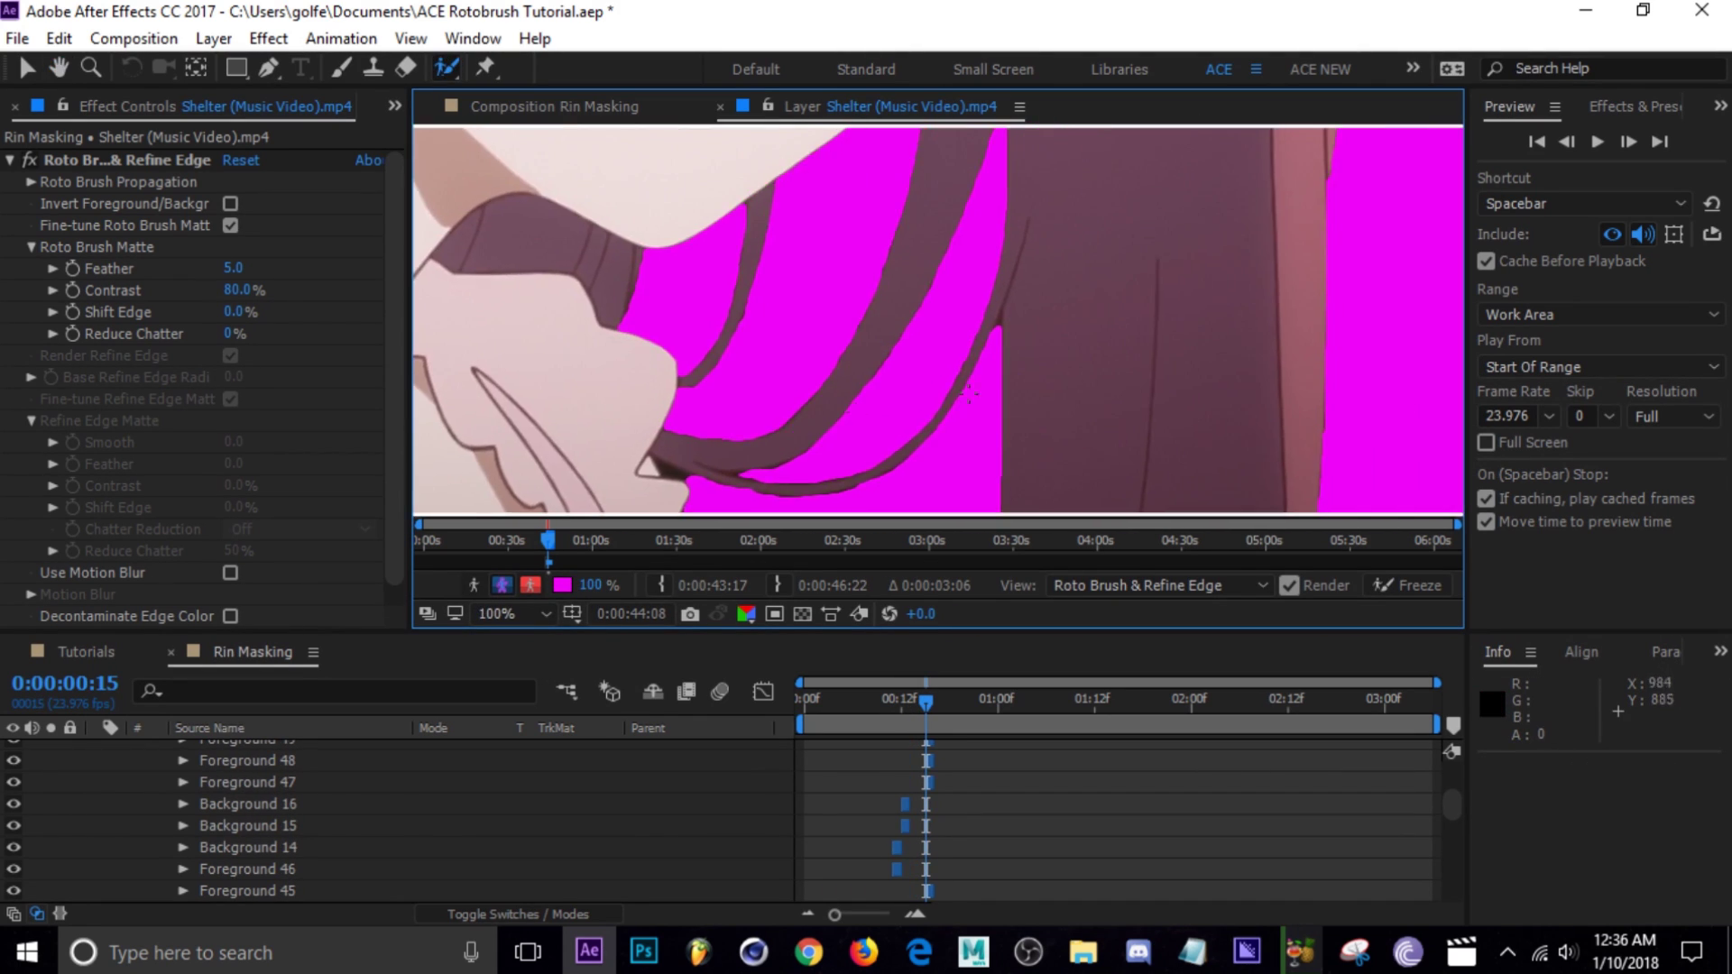
{"action": "scroll", "coordinate": [983, 298], "scroll_direction": "up", "scroll_amount": 3}
{"action": "left_click_drag", "start_coordinate": [699, 329], "coordinate": [794, 271]}
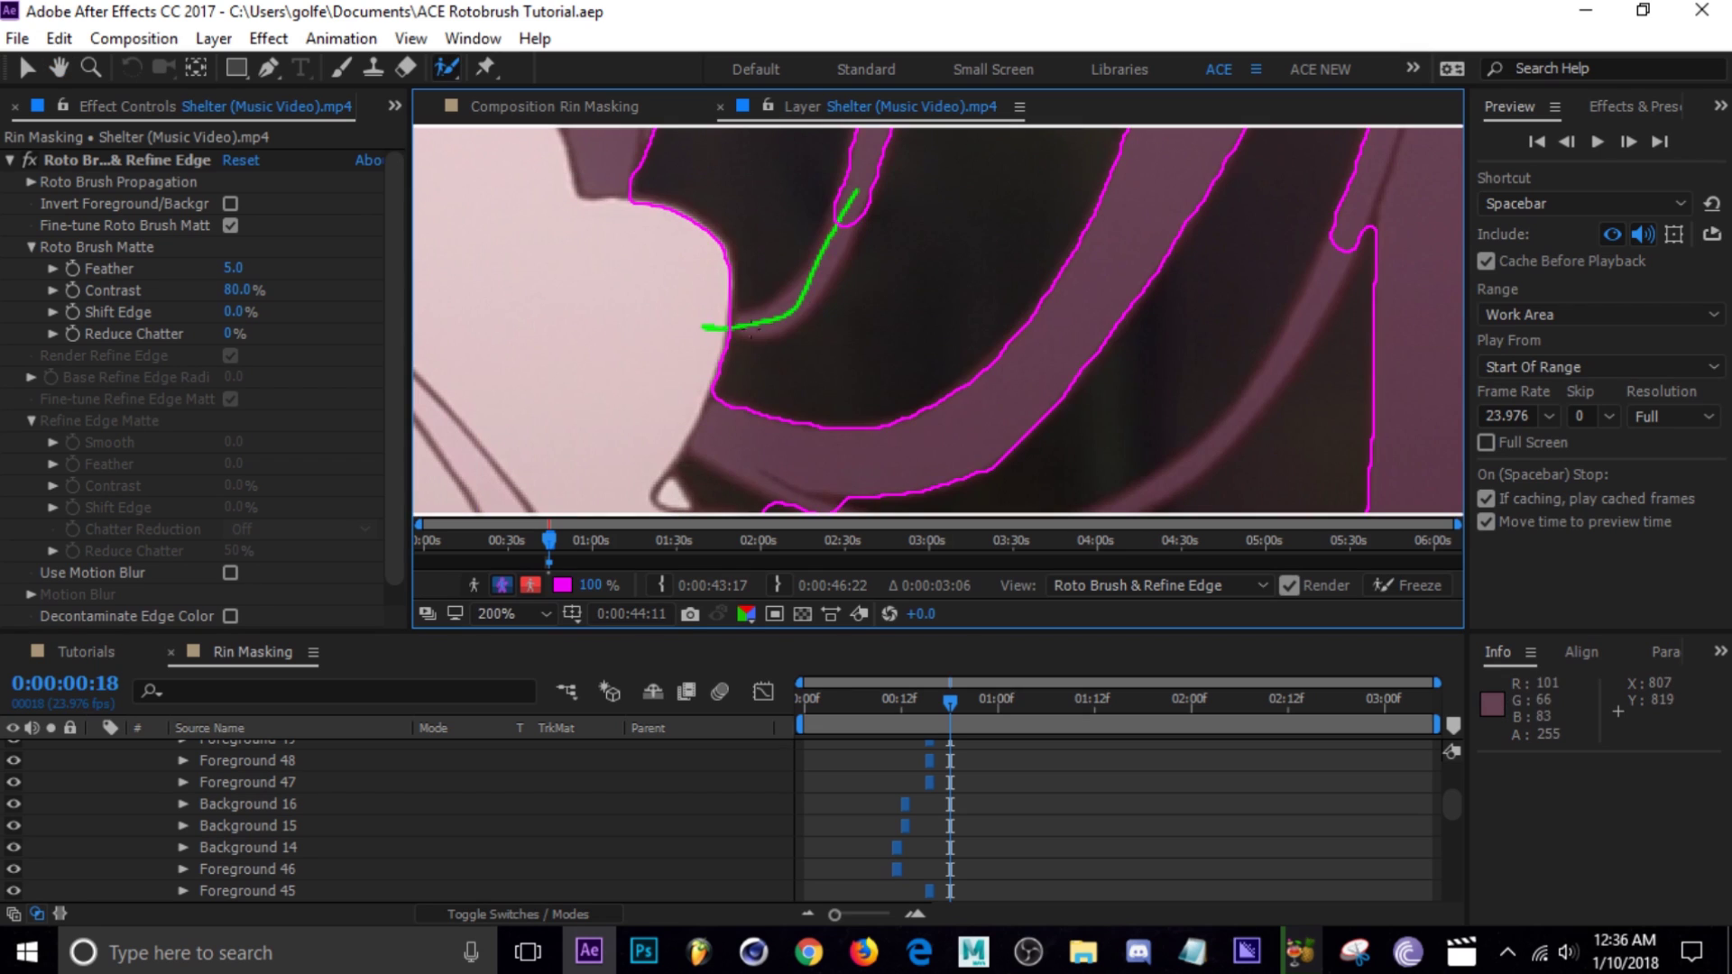
{"action": "scroll", "coordinate": [799, 328], "scroll_direction": "up", "scroll_amount": 2}
{"action": "scroll", "coordinate": [798, 326], "scroll_direction": "down", "scroll_amount": 1}
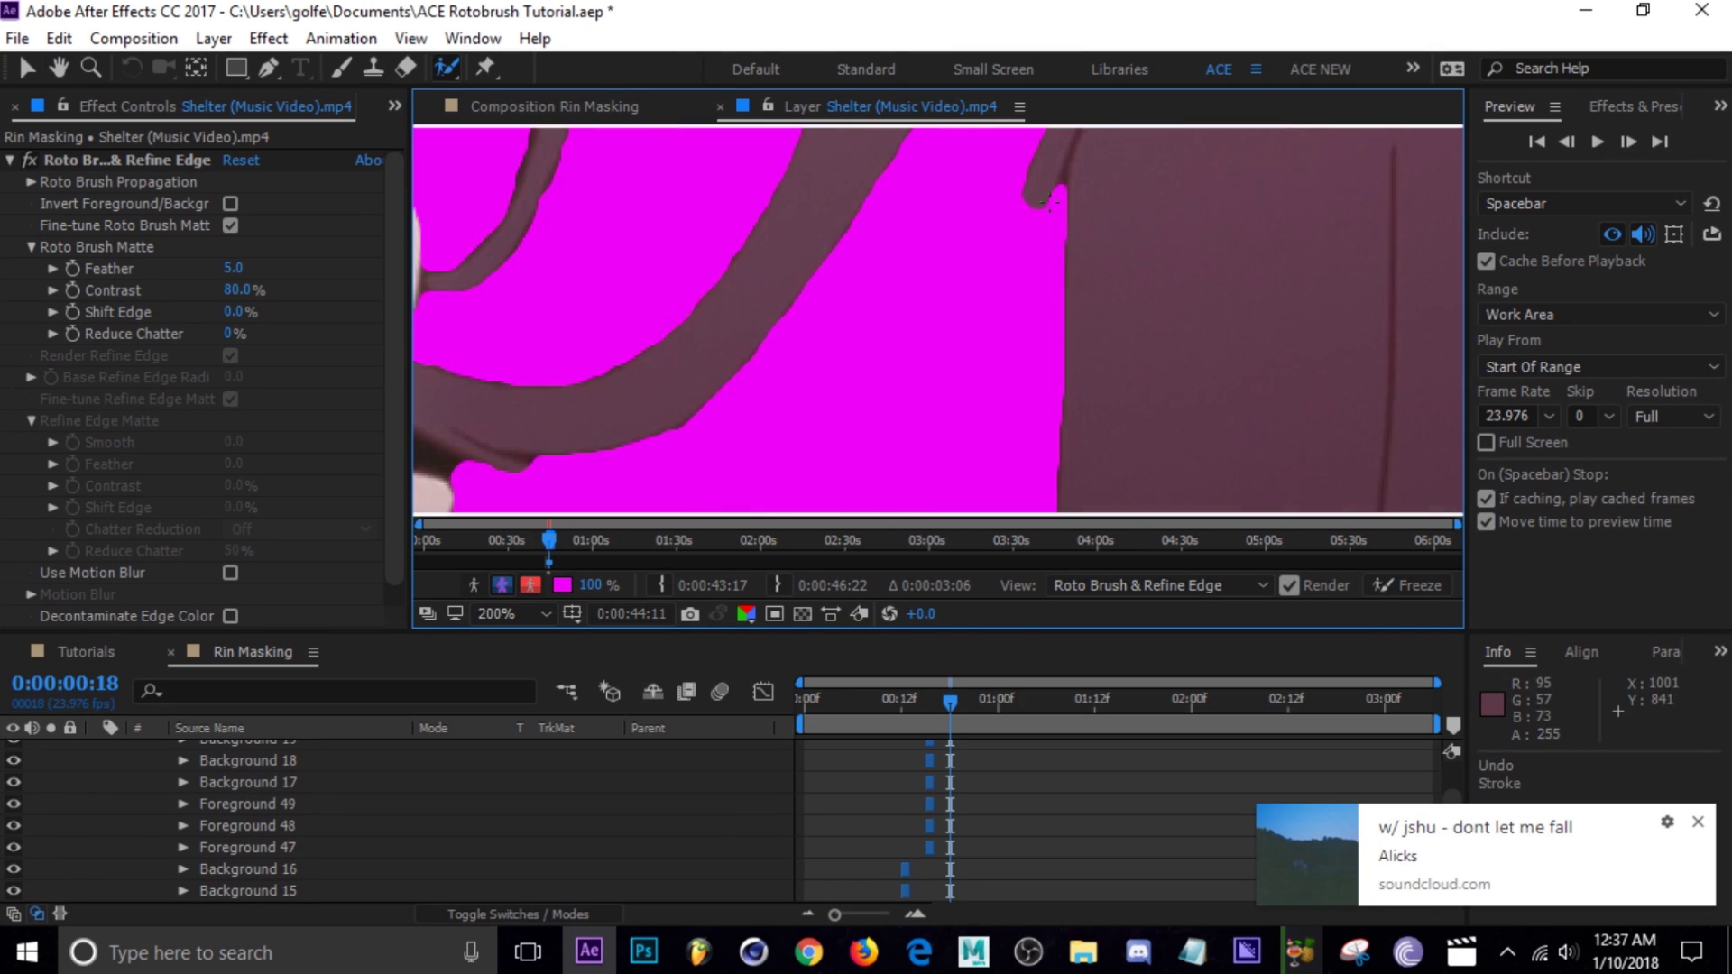
{"action": "left_click_drag", "start_coordinate": [846, 372], "coordinate": [645, 375]}
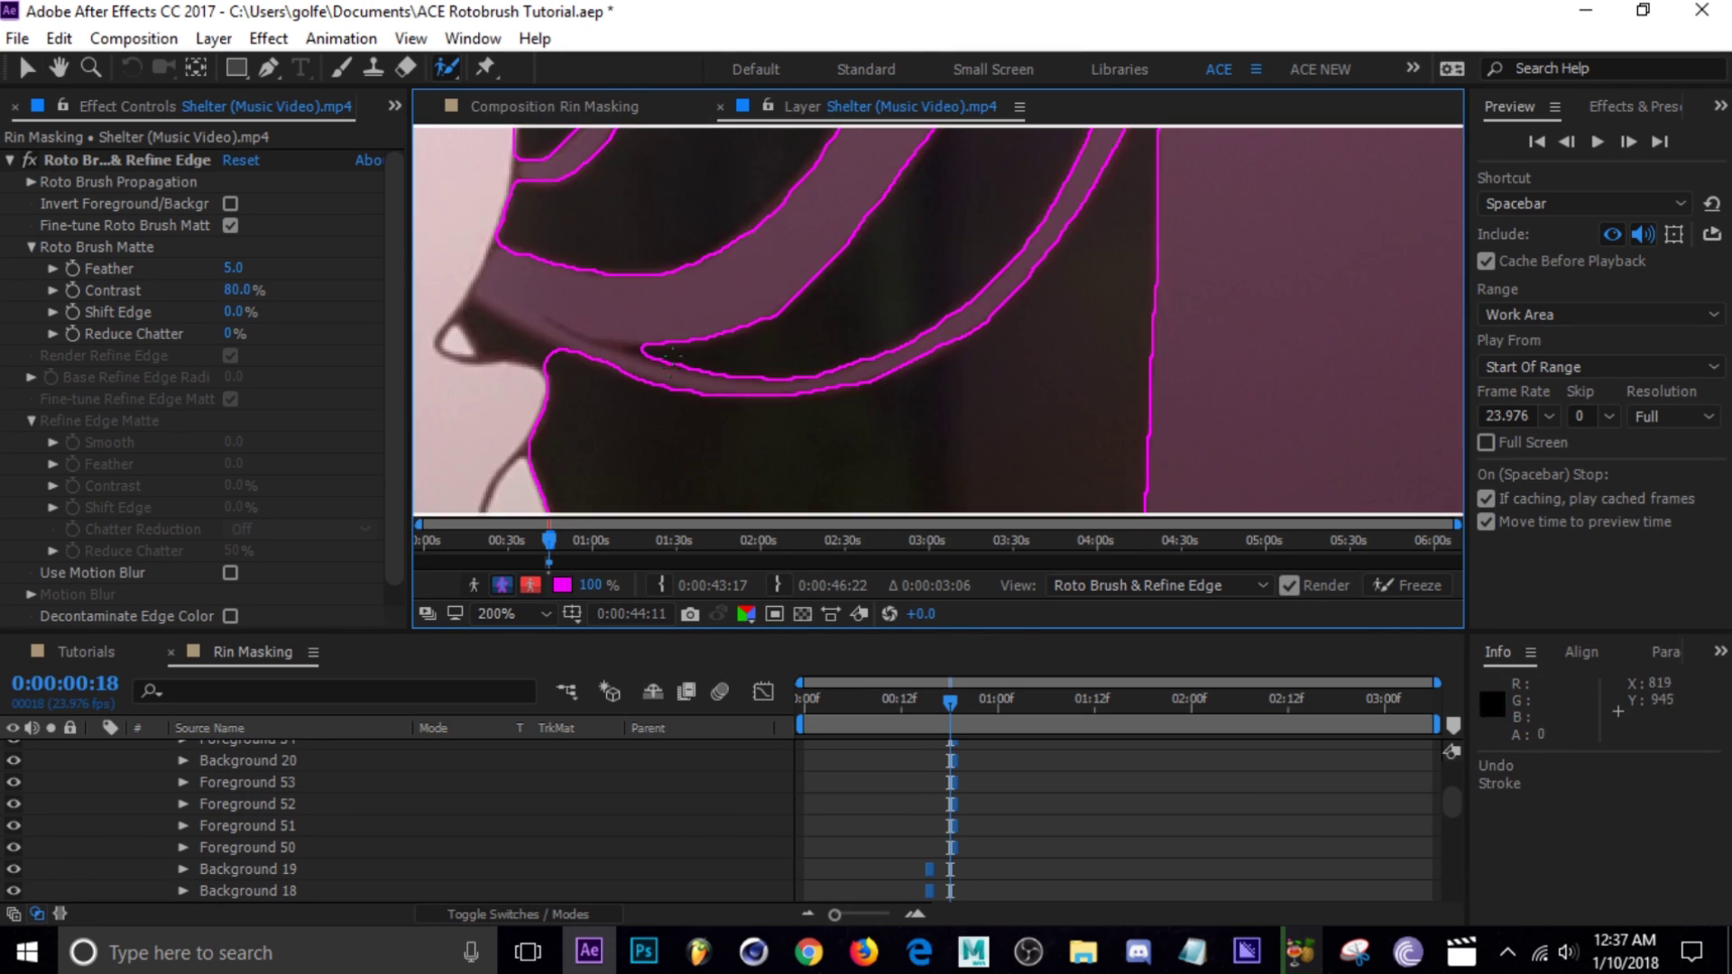
{"action": "scroll", "coordinate": [1020, 343], "scroll_direction": "down", "scroll_amount": 6}
Step: Advance through frame 22 to frame 1:12 and add the hair edge to the matte
{"action": "key", "text": "Page_Down"}
{"action": "key", "text": "Page_Down"}
{"action": "key", "text": "Page_Down"}
{"action": "key", "text": "Page_Down"}
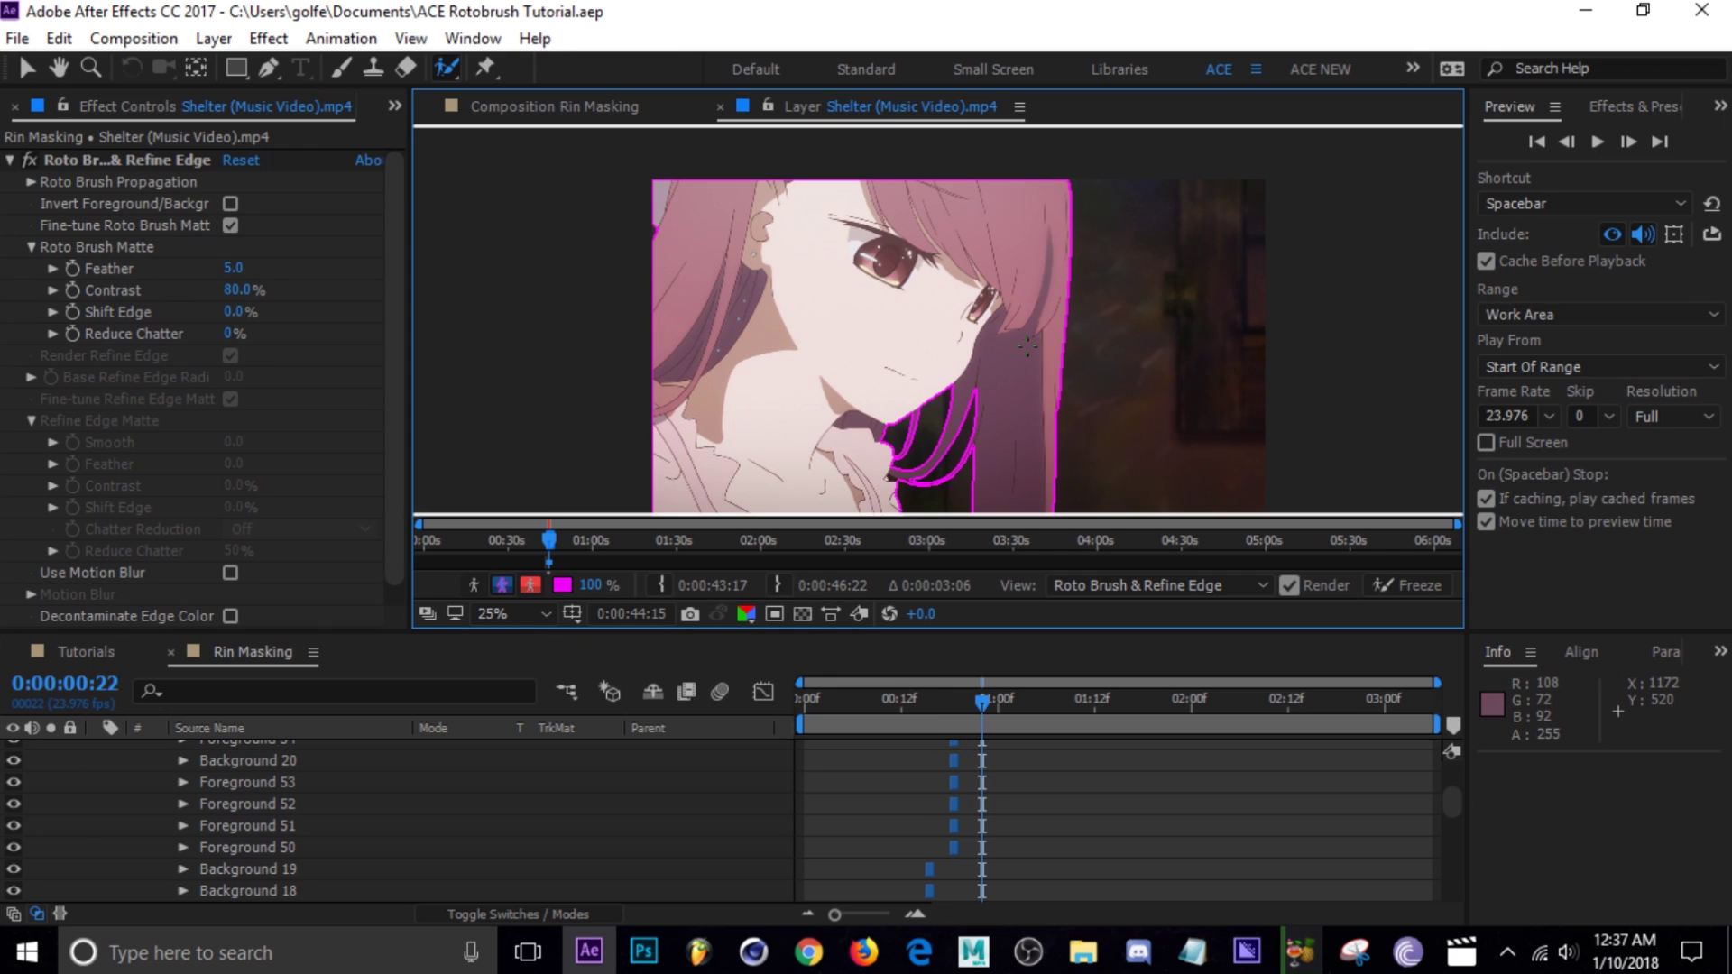
{"action": "left_click_drag", "start_coordinate": [1029, 346], "coordinate": [921, 338]}
{"action": "key", "text": "Page_Down"}
{"action": "key", "text": "Page_Down"}
{"action": "key", "text": "Page_Down"}
{"action": "key", "text": "Page_Down"}
{"action": "key", "text": "Page_Down"}
{"action": "key", "text": "Page_Down"}
{"action": "key", "text": "Page_Down"}
{"action": "key", "text": "Page_Down"}
{"action": "key", "text": "Page_Down"}
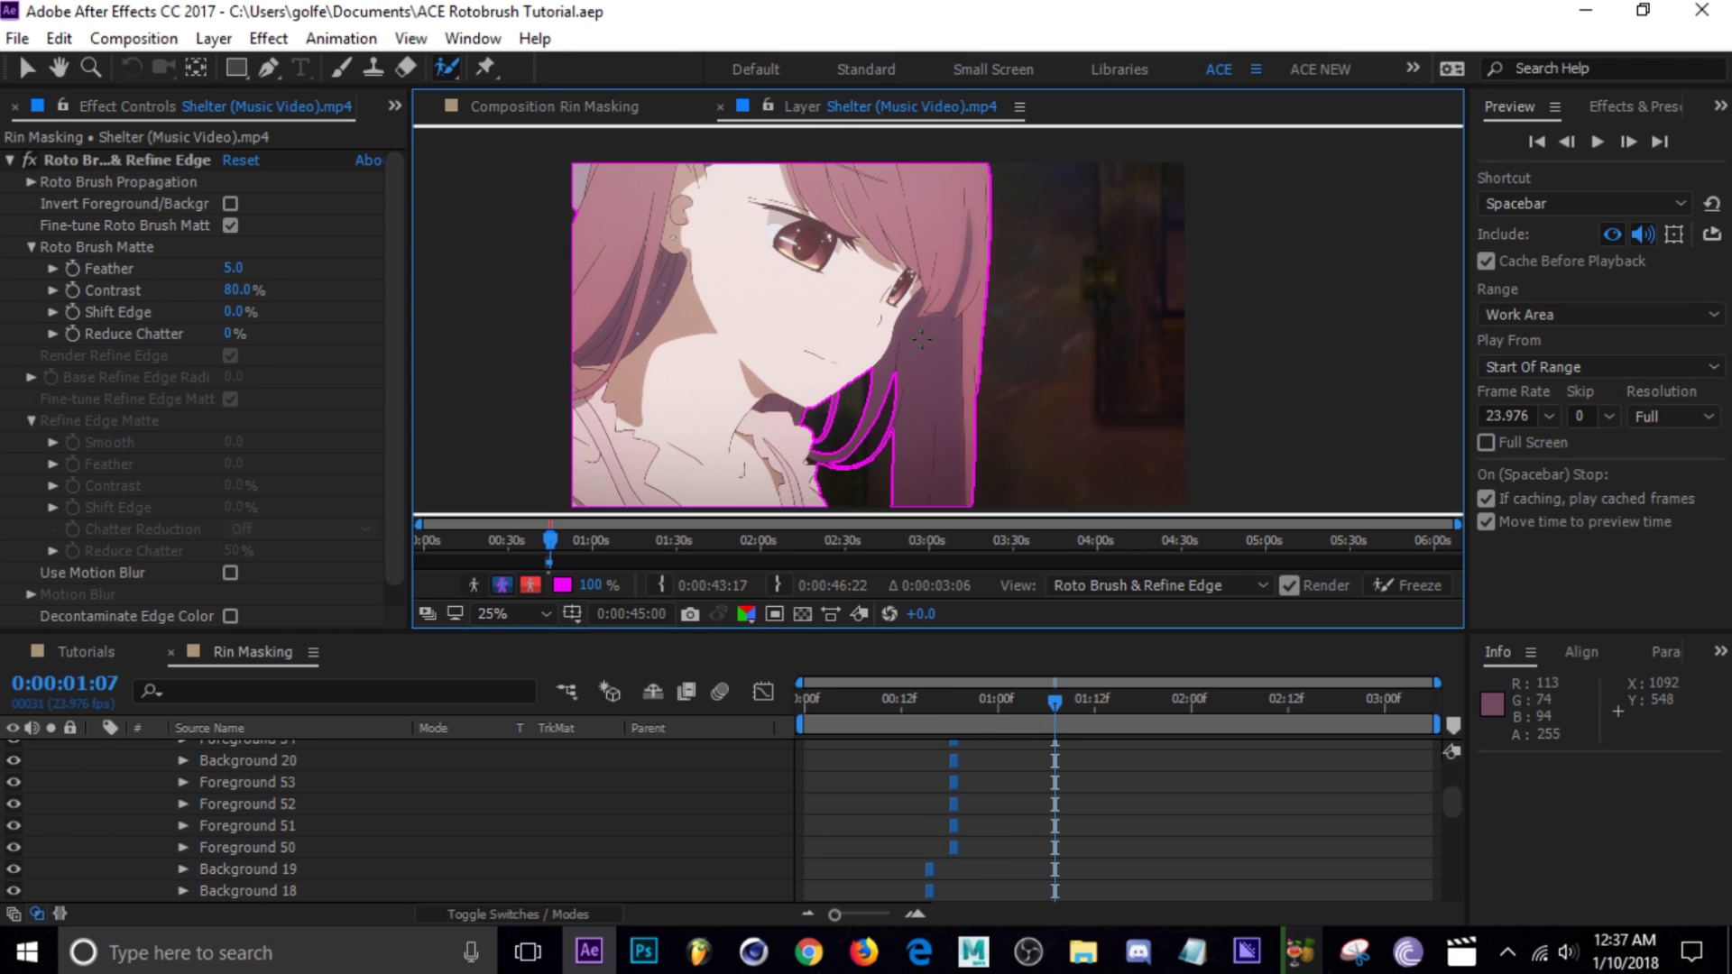
{"action": "key", "text": "Page_Down"}
{"action": "key", "text": "Page_Down"}
{"action": "key", "text": "Page_Down"}
{"action": "key", "text": "Page_Down"}
{"action": "key", "text": "Page_Down"}
{"action": "scroll", "coordinate": [938, 267], "scroll_direction": "up", "scroll_amount": 2}
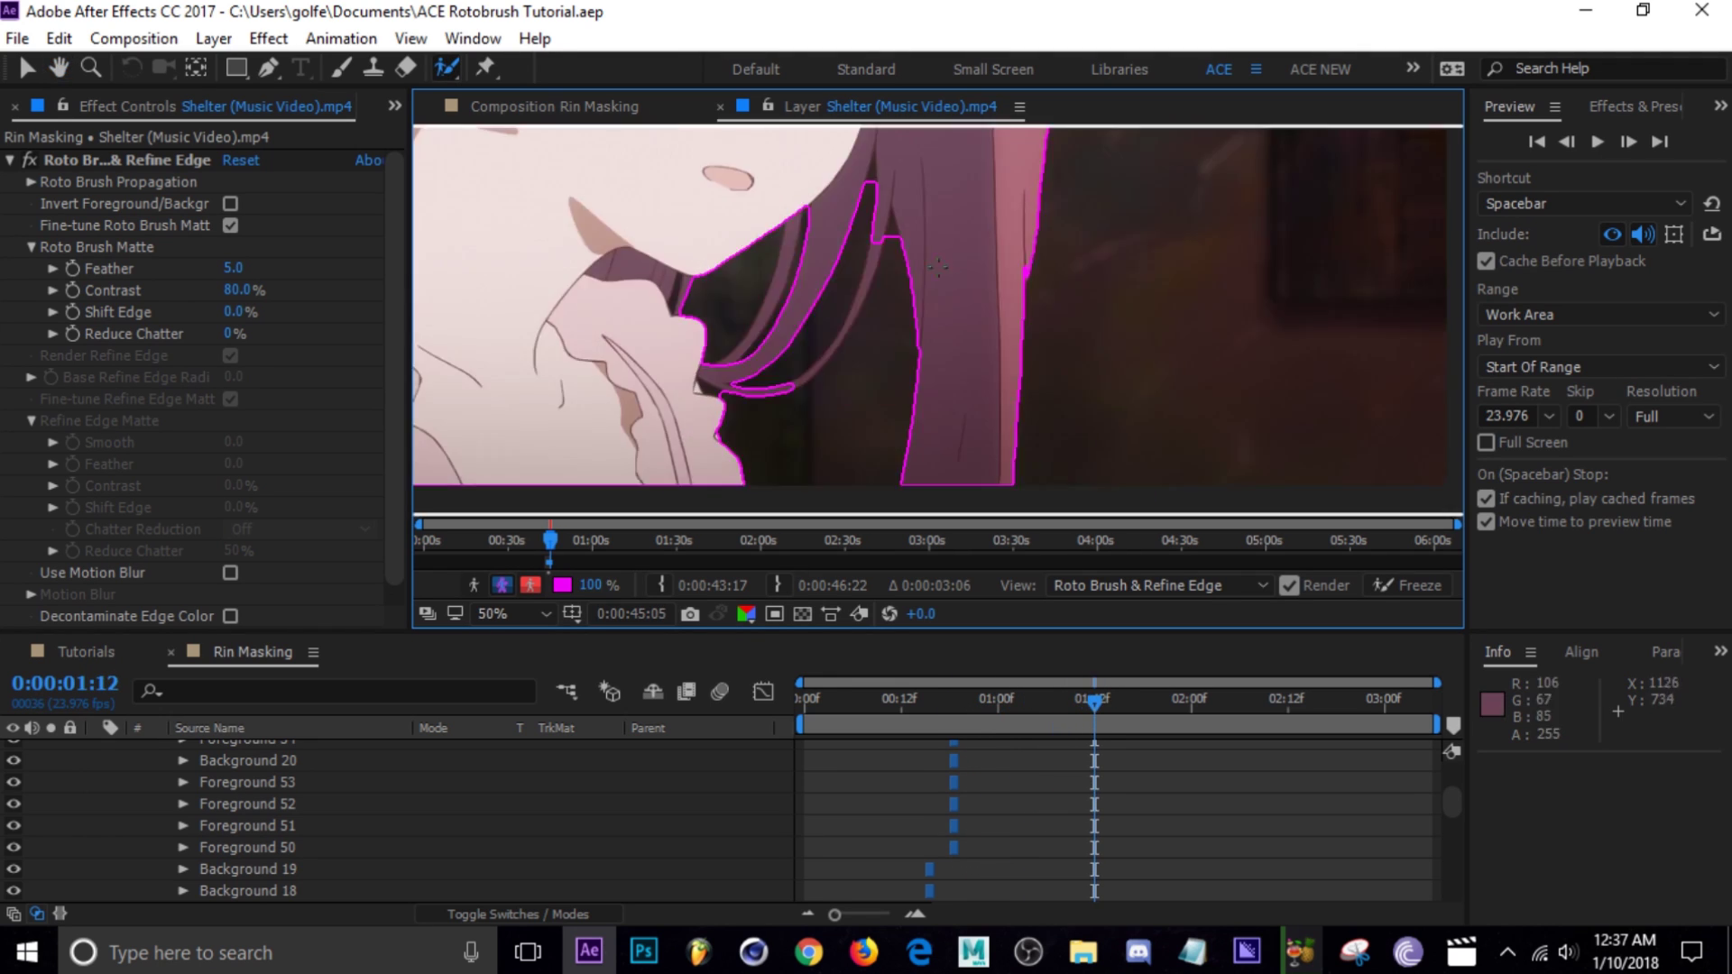
{"action": "scroll", "coordinate": [939, 267], "scroll_direction": "up", "scroll_amount": 4}
{"action": "left_click_drag", "start_coordinate": [658, 406], "coordinate": [754, 360]}
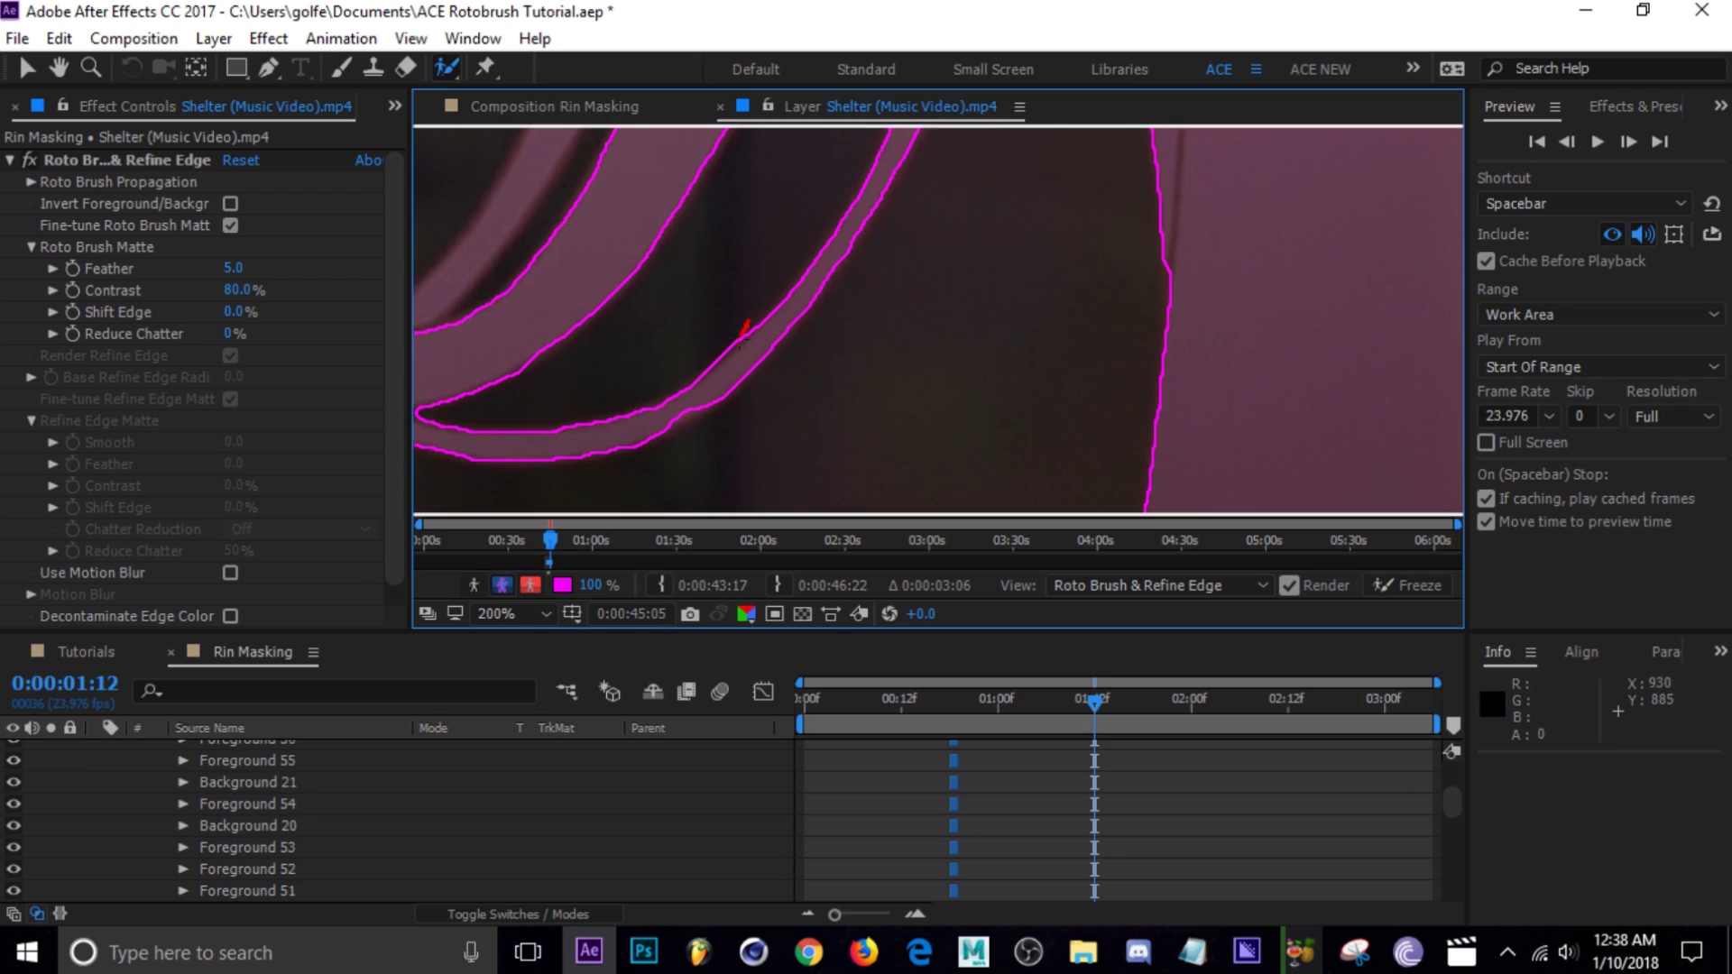
{"action": "scroll", "coordinate": [741, 336], "scroll_direction": "down", "scroll_amount": 2}
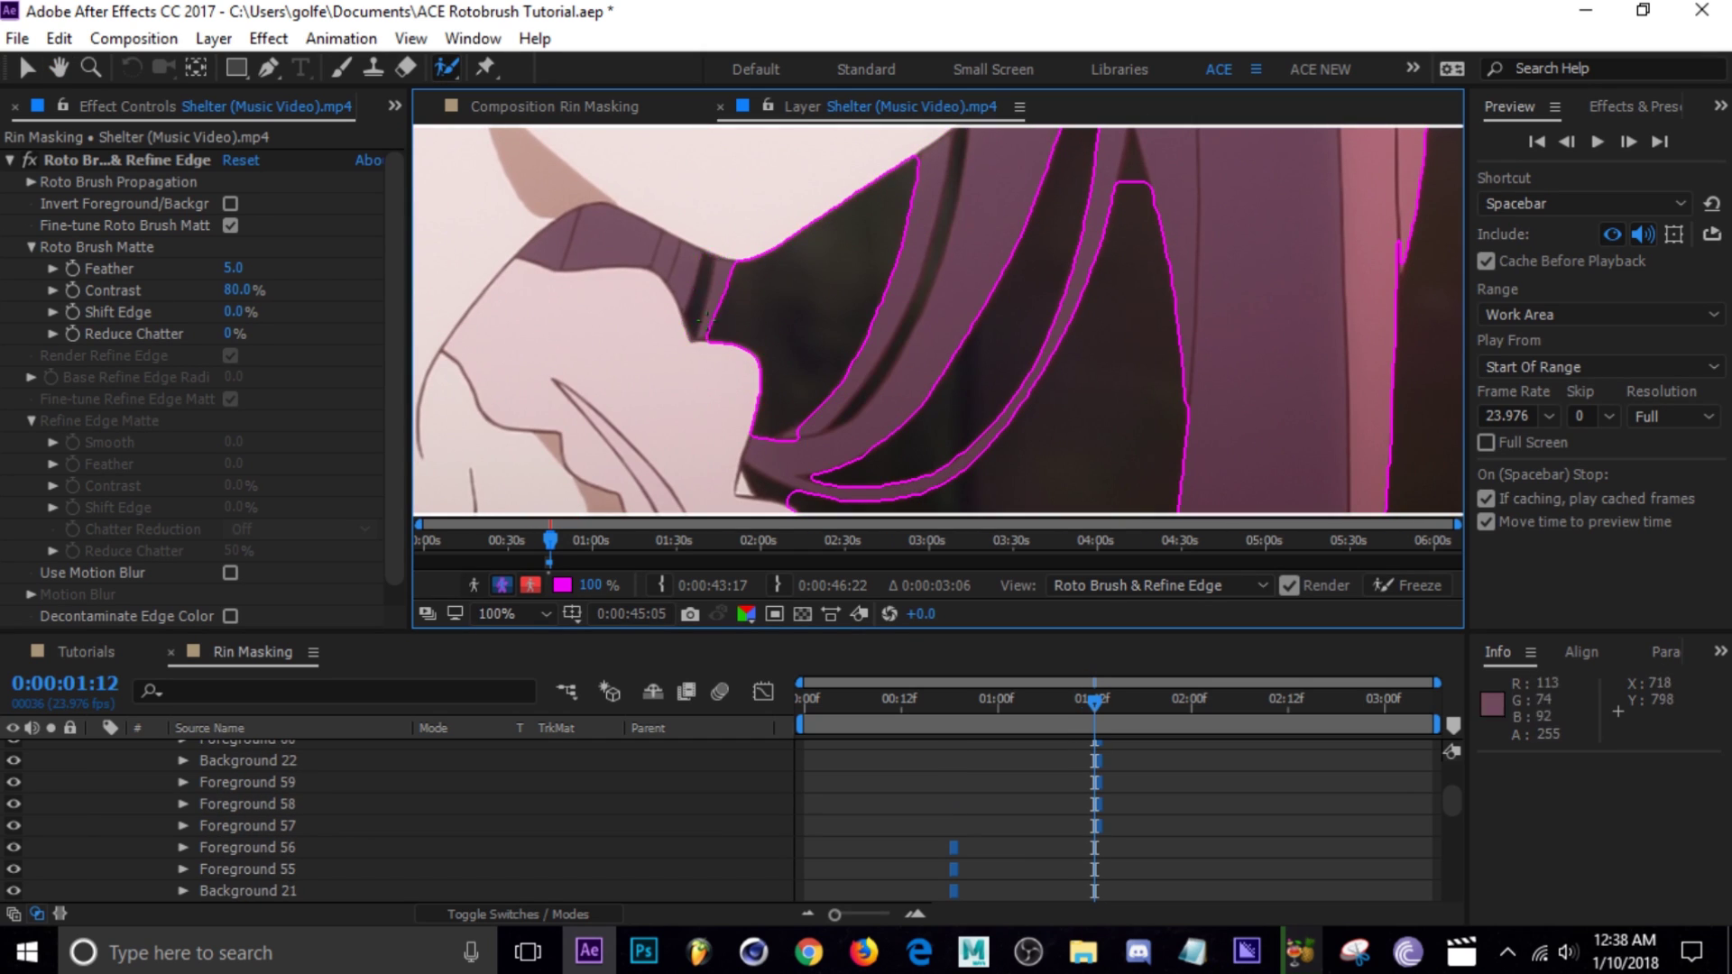
Step: Remove two background gaps between the lower hair strands and save the project
{"action": "left_click_drag", "start_coordinate": [835, 336], "coordinate": [910, 358]}
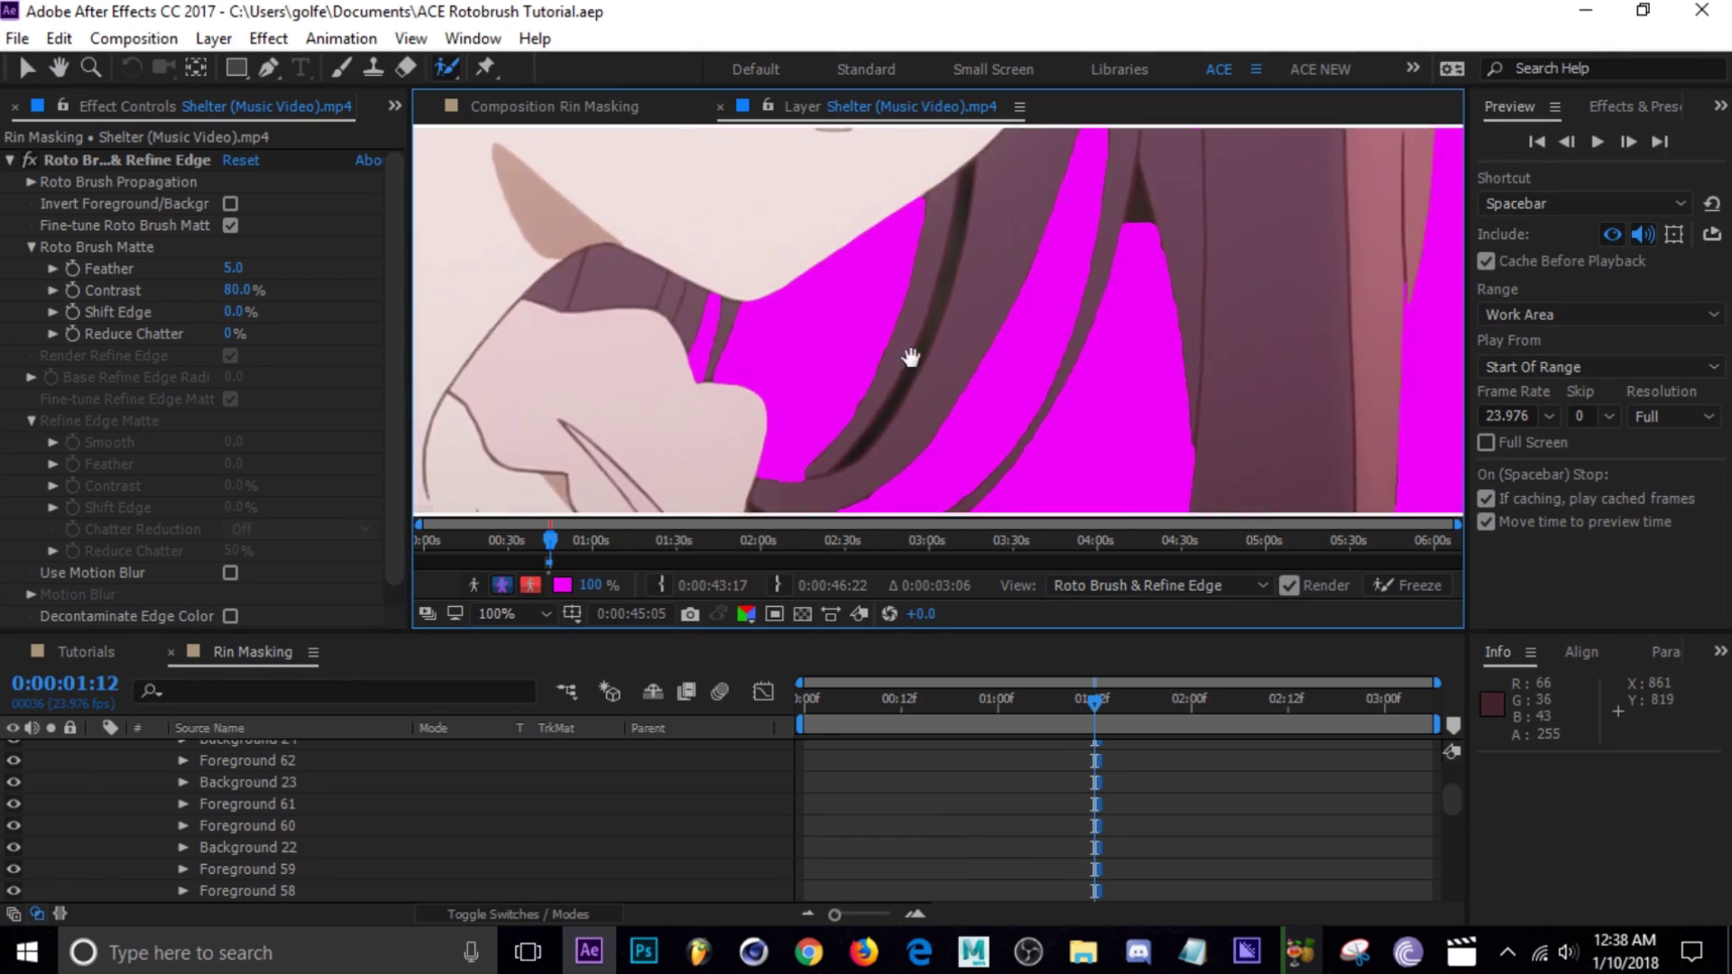
{"action": "scroll", "coordinate": [910, 358], "scroll_direction": "up", "scroll_amount": 2}
{"action": "left_click_drag", "start_coordinate": [1032, 300], "coordinate": [1024, 341]}
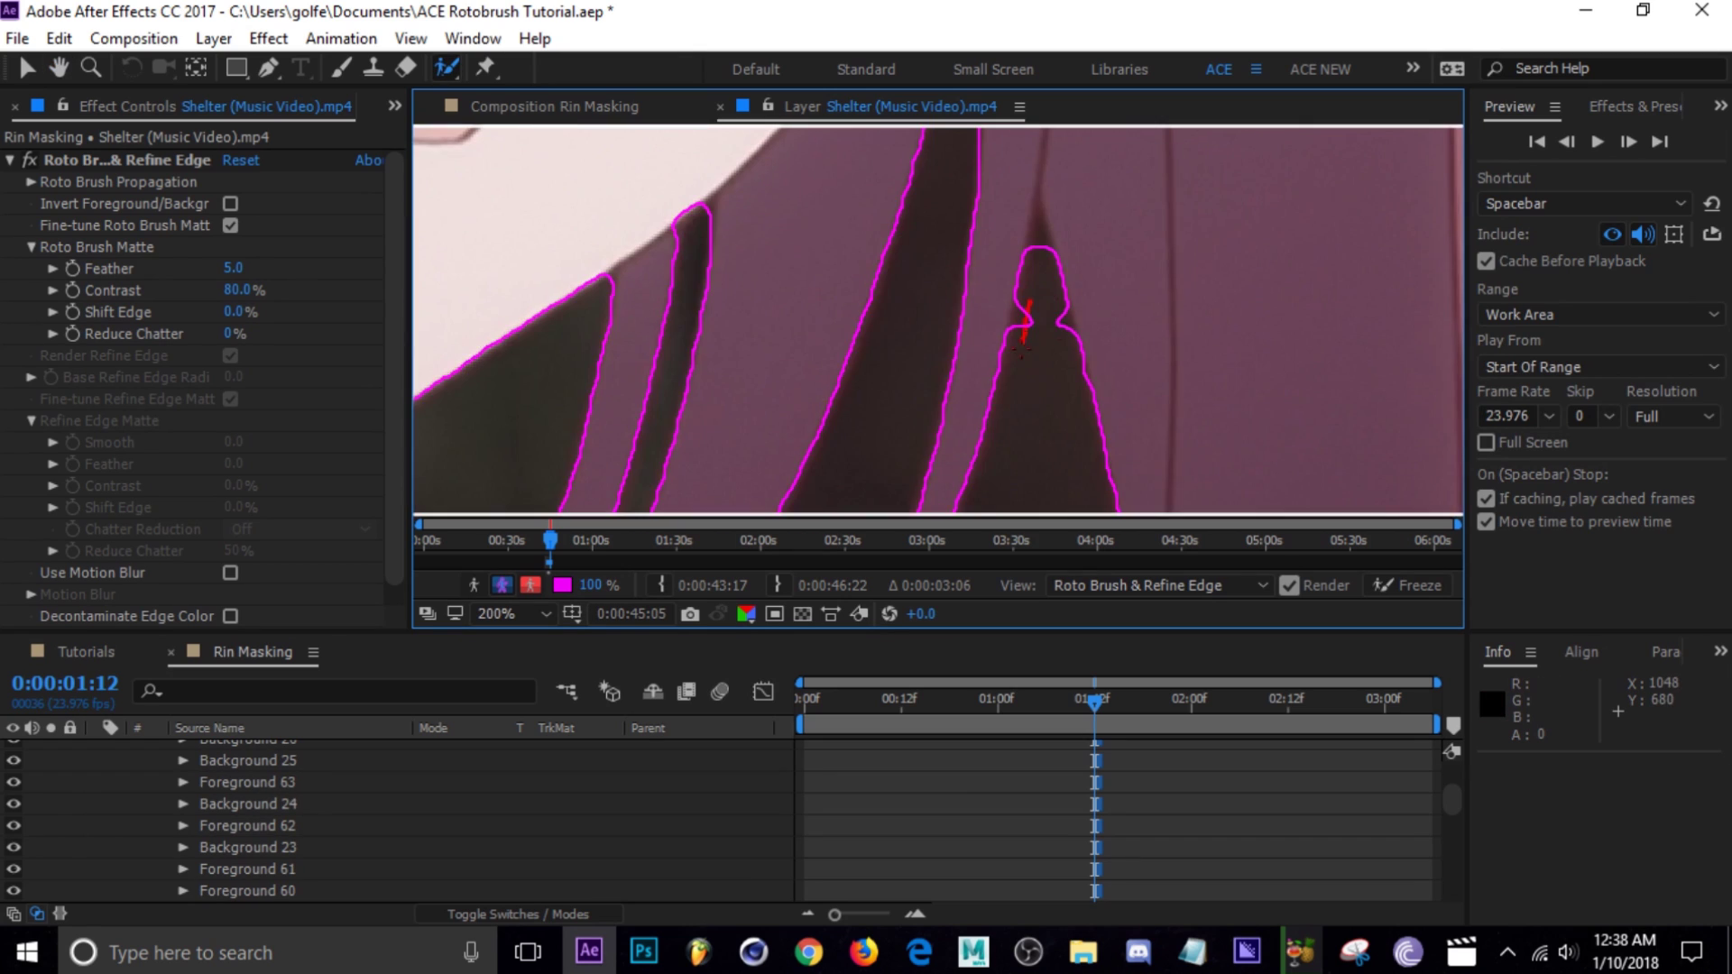
{"action": "left_click_drag", "start_coordinate": [930, 271], "coordinate": [919, 307]}
{"action": "scroll", "coordinate": [902, 343], "scroll_direction": "down", "scroll_amount": 2}
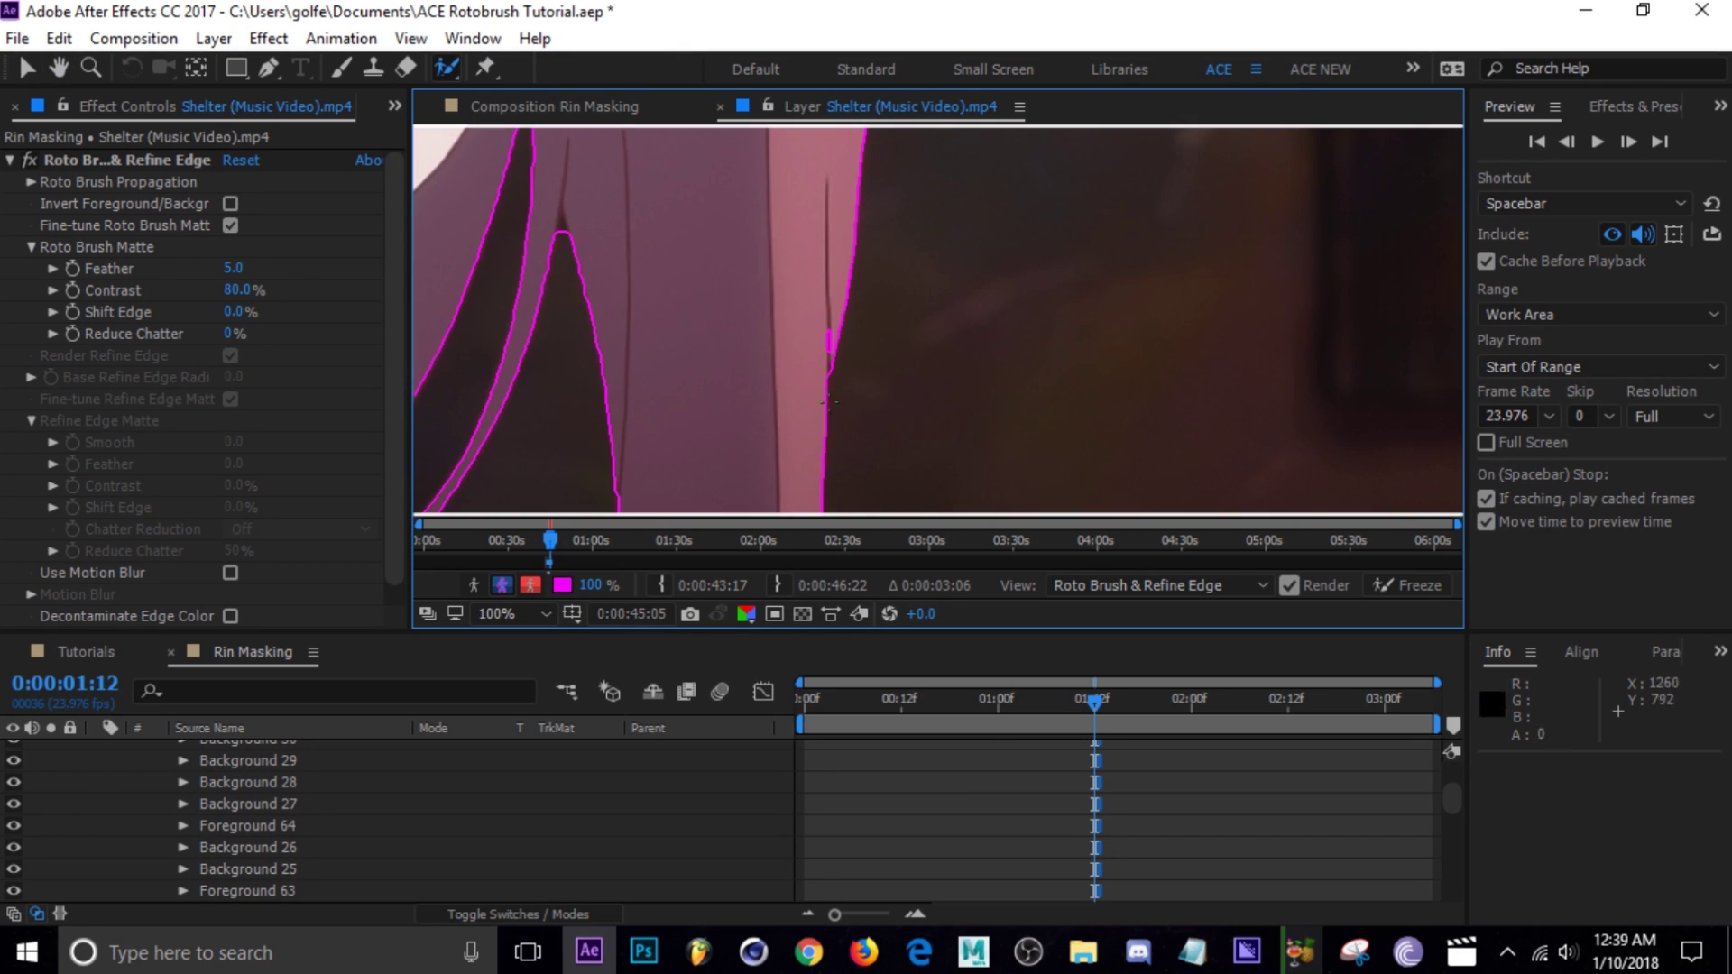
{"action": "key", "text": "ctrl+s"}
Step: At frame 1:15, add the hair strand to the matte and save
{"action": "scroll", "coordinate": [816, 402], "scroll_direction": "up", "scroll_amount": 4}
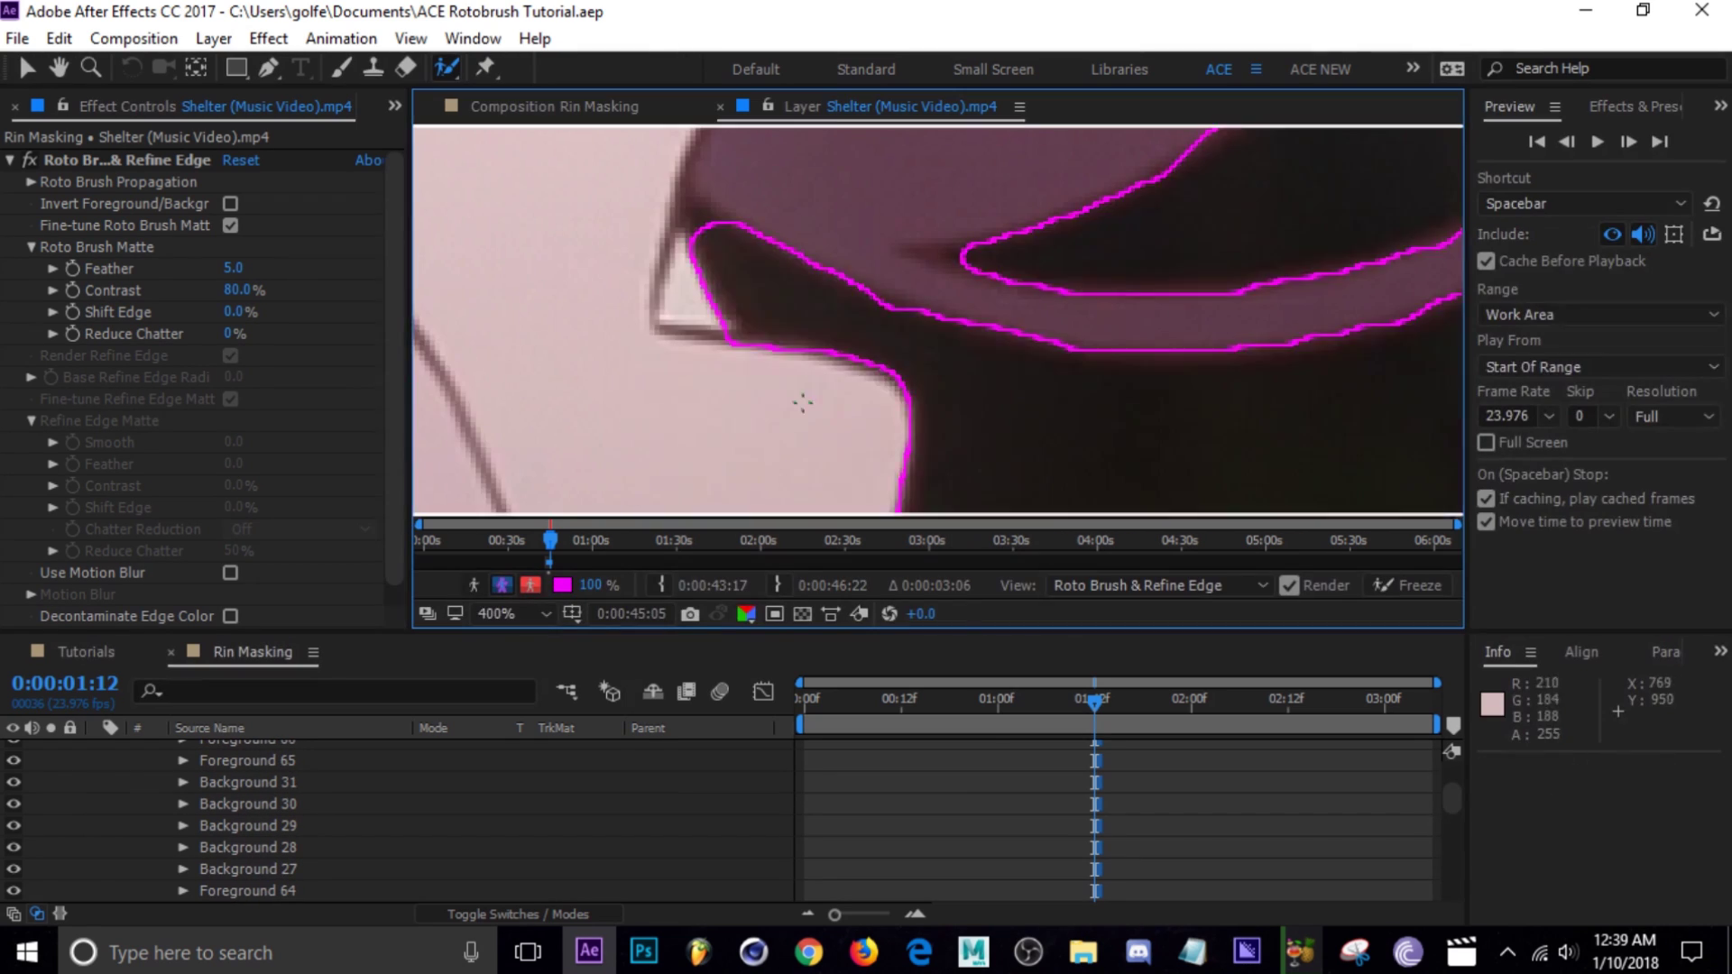
{"action": "scroll", "coordinate": [803, 402], "scroll_direction": "down", "scroll_amount": 4}
{"action": "key", "text": "Page_Down"}
{"action": "key", "text": "Page_Down"}
{"action": "key", "text": "Page_Down"}
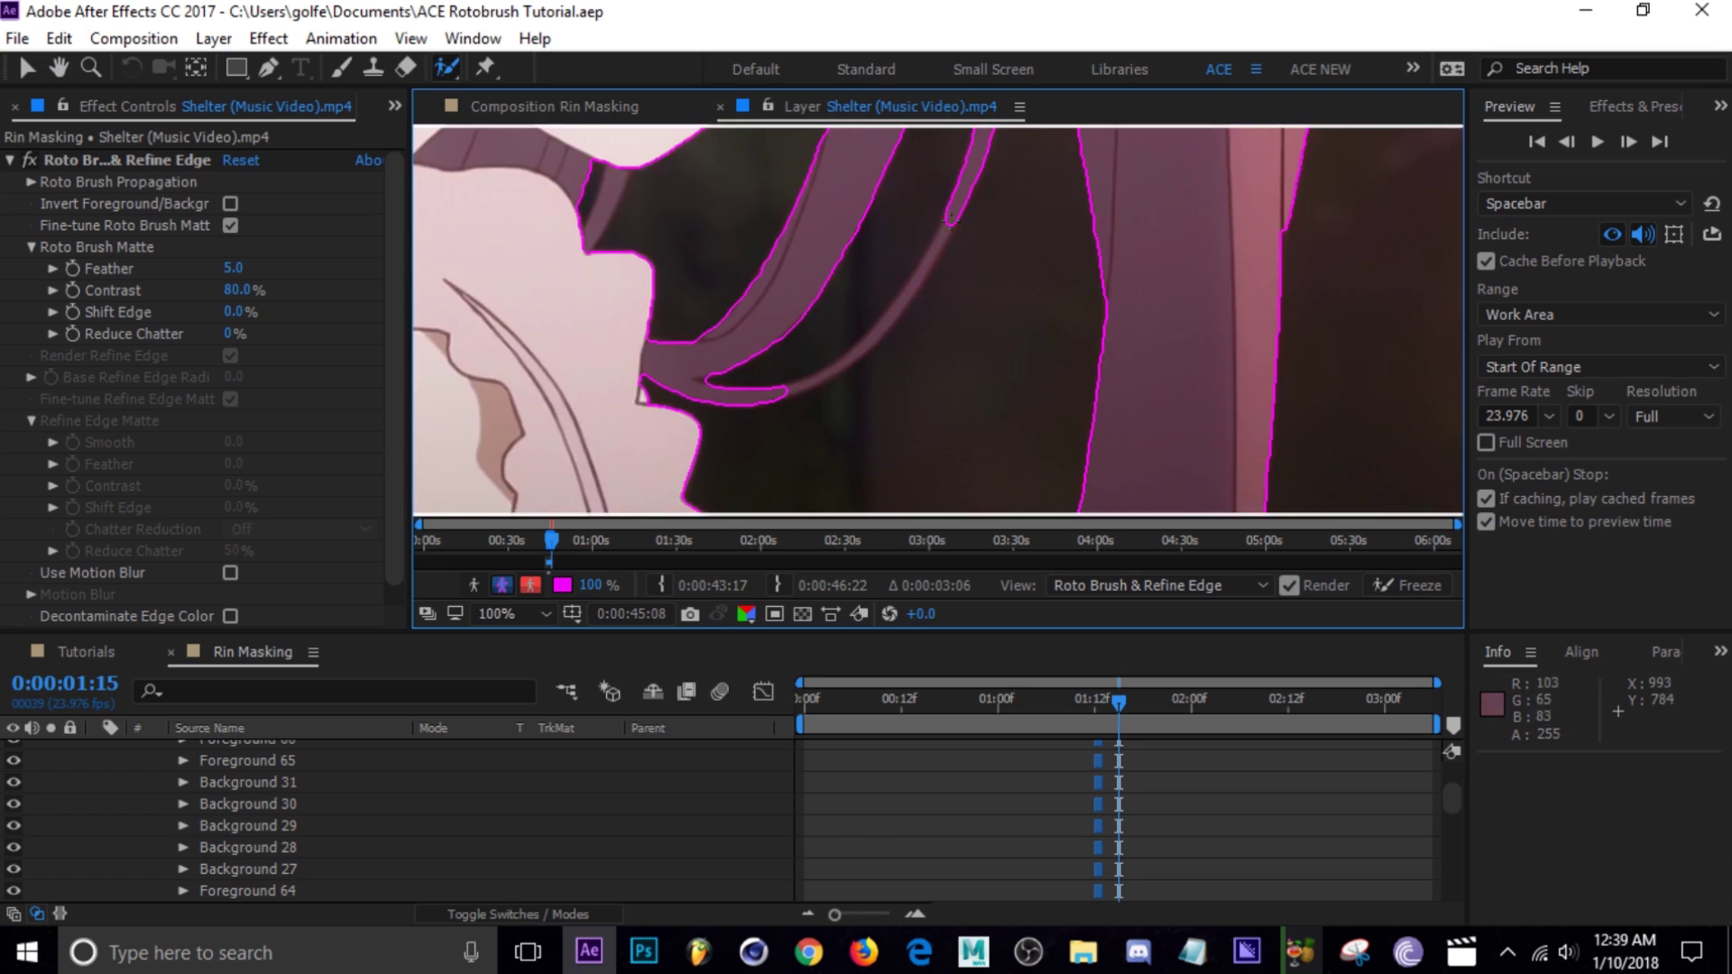
{"action": "scroll", "coordinate": [951, 217], "scroll_direction": "up", "scroll_amount": 1}
{"action": "left_click_drag", "start_coordinate": [948, 230], "coordinate": [600, 488]}
{"action": "key", "text": "ctrl+s"}
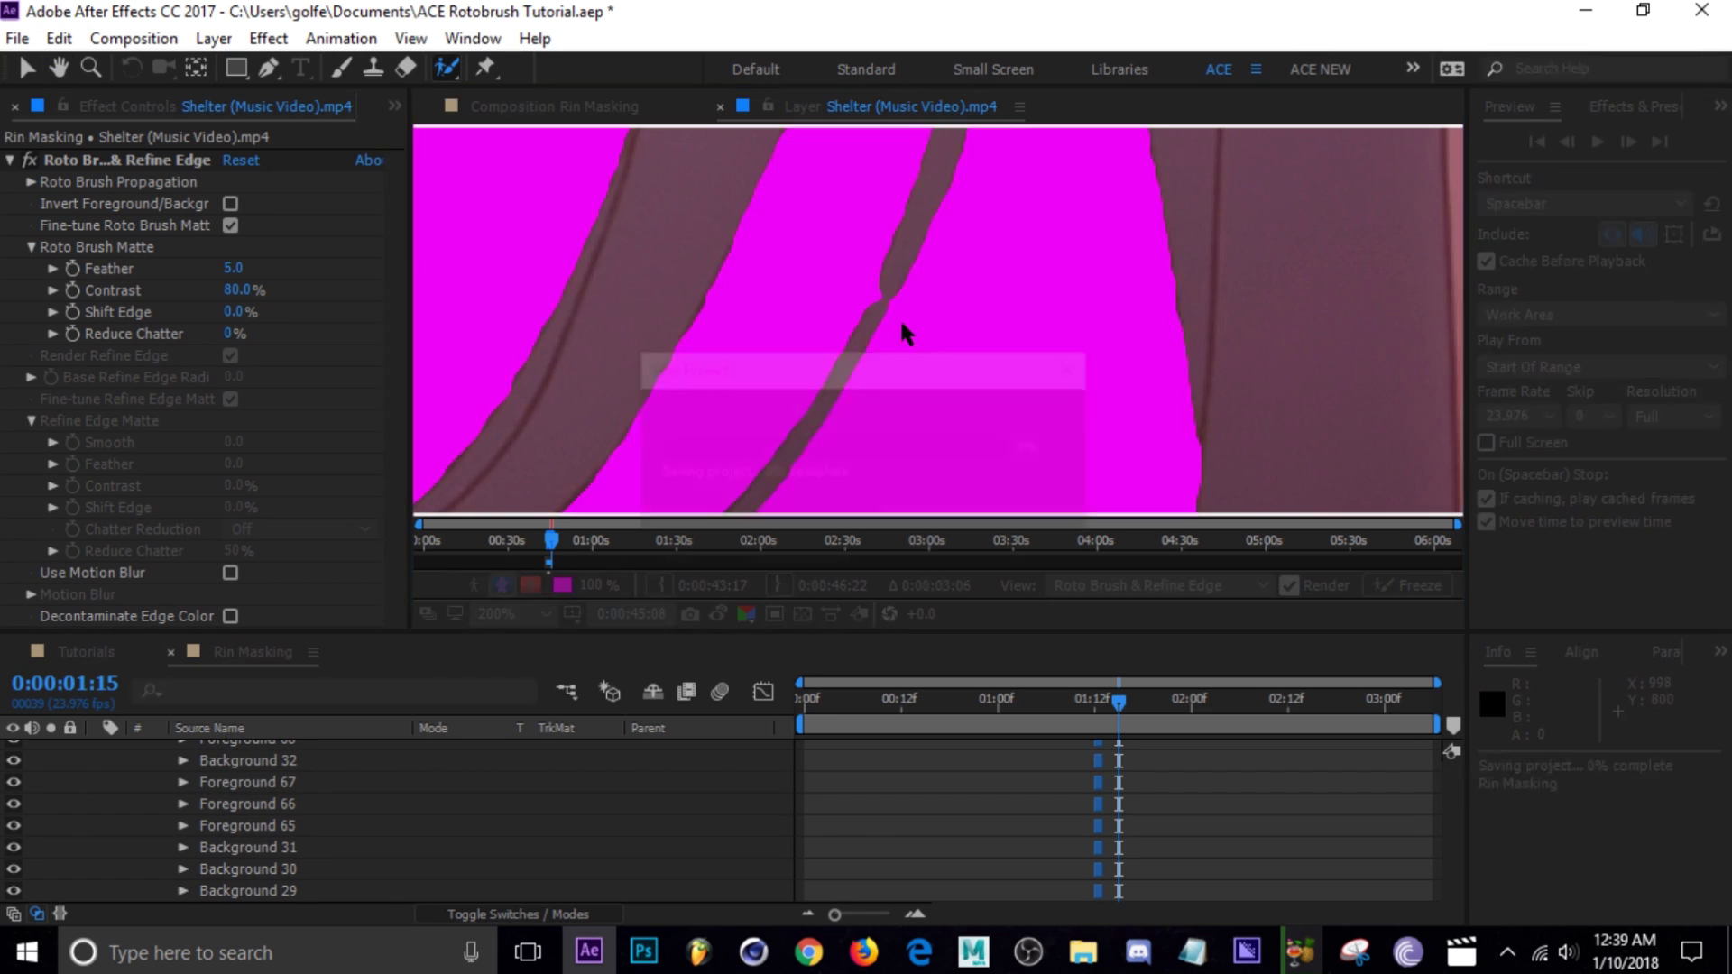
Step: Advance one frame and refine the matte along the hair strand
{"action": "left_click_drag", "start_coordinate": [907, 334], "coordinate": [864, 214]}
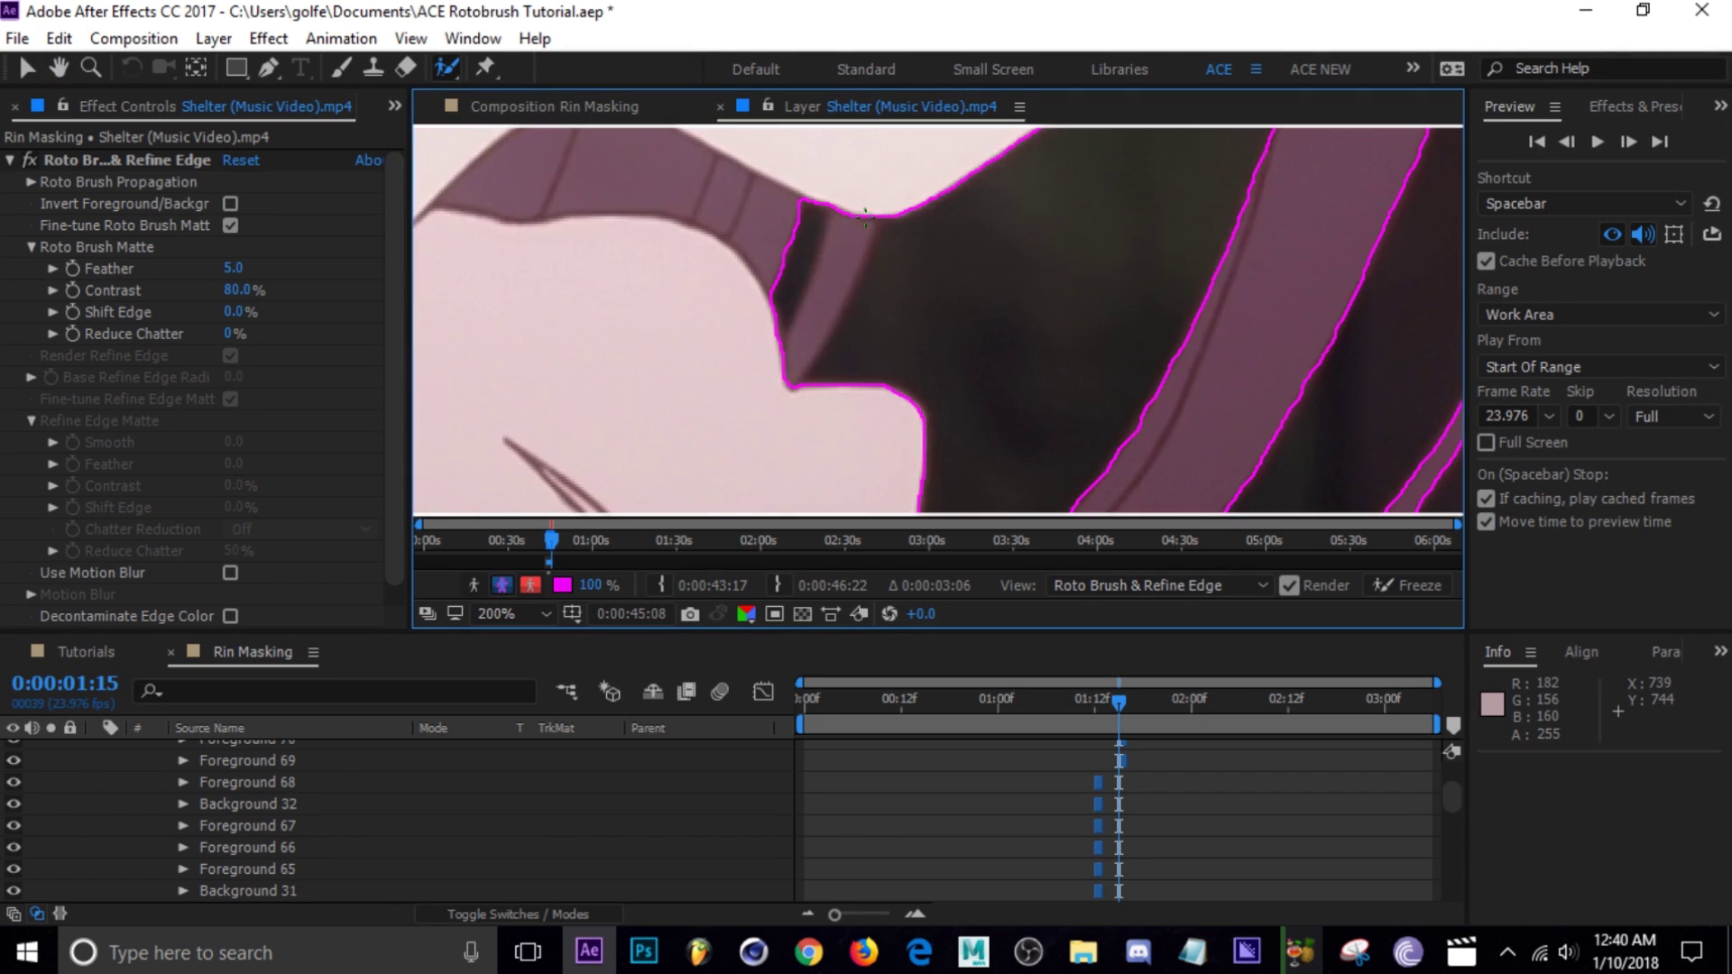
{"action": "key", "text": "Page_Down"}
{"action": "scroll", "coordinate": [1080, 418], "scroll_direction": "down", "scroll_amount": 5}
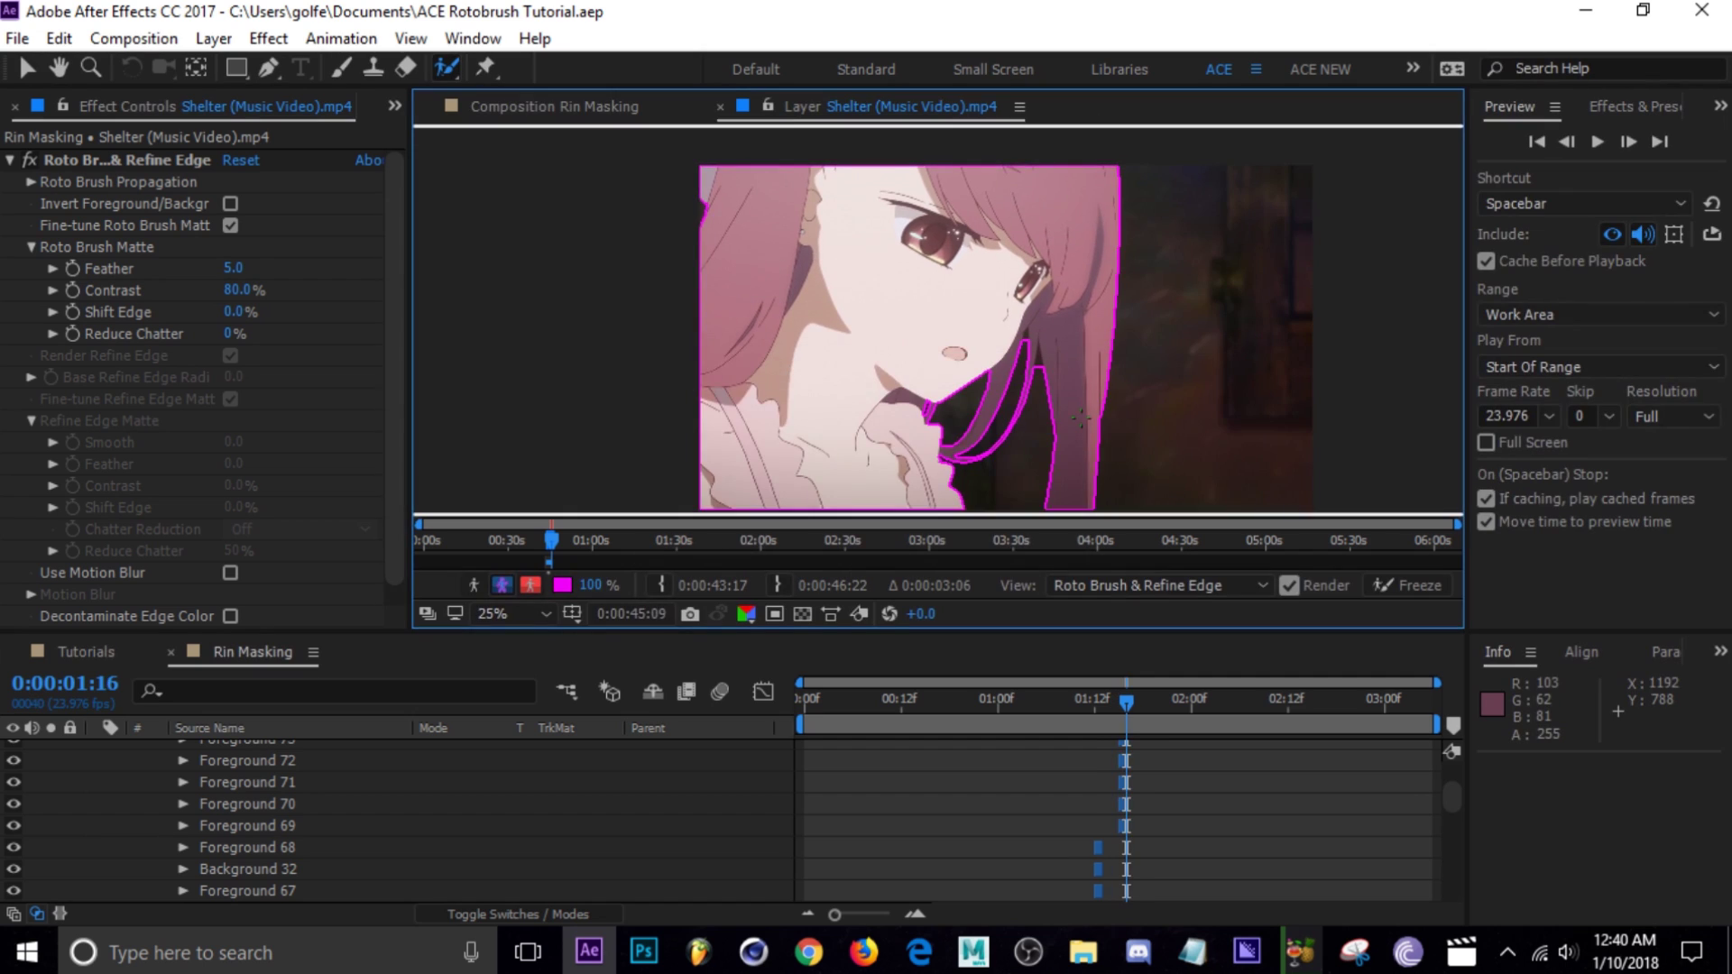
{"action": "scroll", "coordinate": [1080, 418], "scroll_direction": "up", "scroll_amount": 4}
{"action": "left_click_drag", "start_coordinate": [1064, 411], "coordinate": [992, 361]}
{"action": "scroll", "coordinate": [951, 341], "scroll_direction": "down", "scroll_amount": 4}
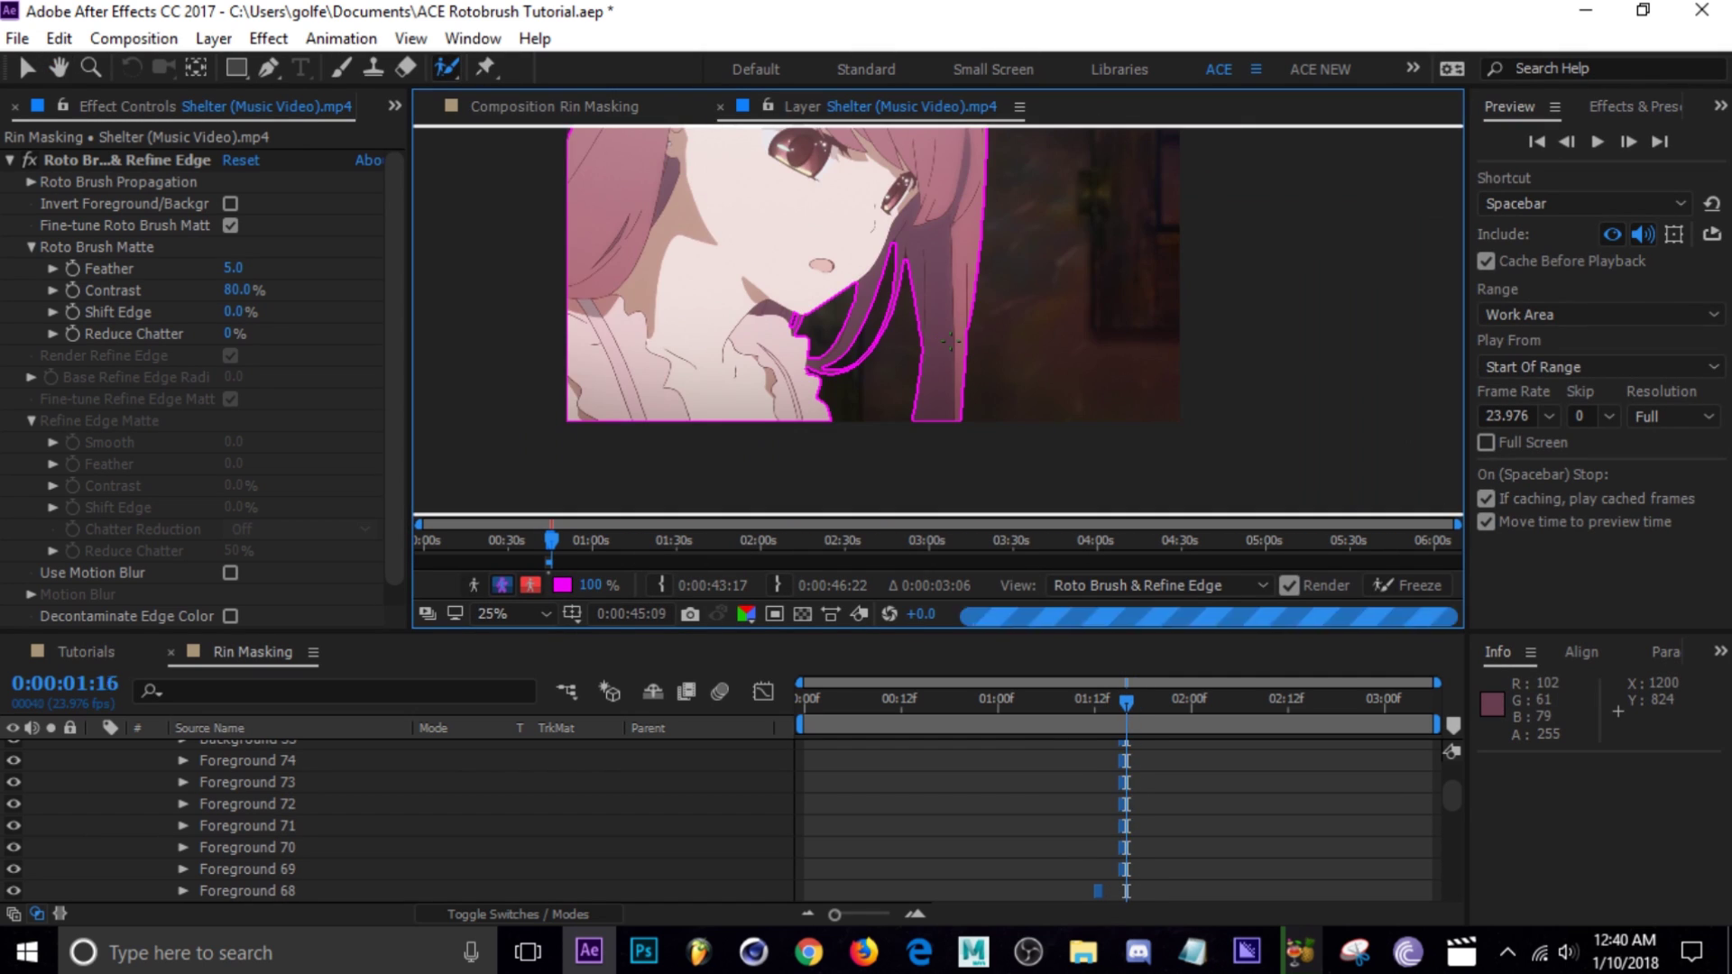
Step: Two frames on, add the jagged hair edge, remove the background wedge between strands, and save
{"action": "key", "text": "Page_Down"}
{"action": "key", "text": "Page_Down"}
{"action": "scroll", "coordinate": [993, 329], "scroll_direction": "up", "scroll_amount": 4}
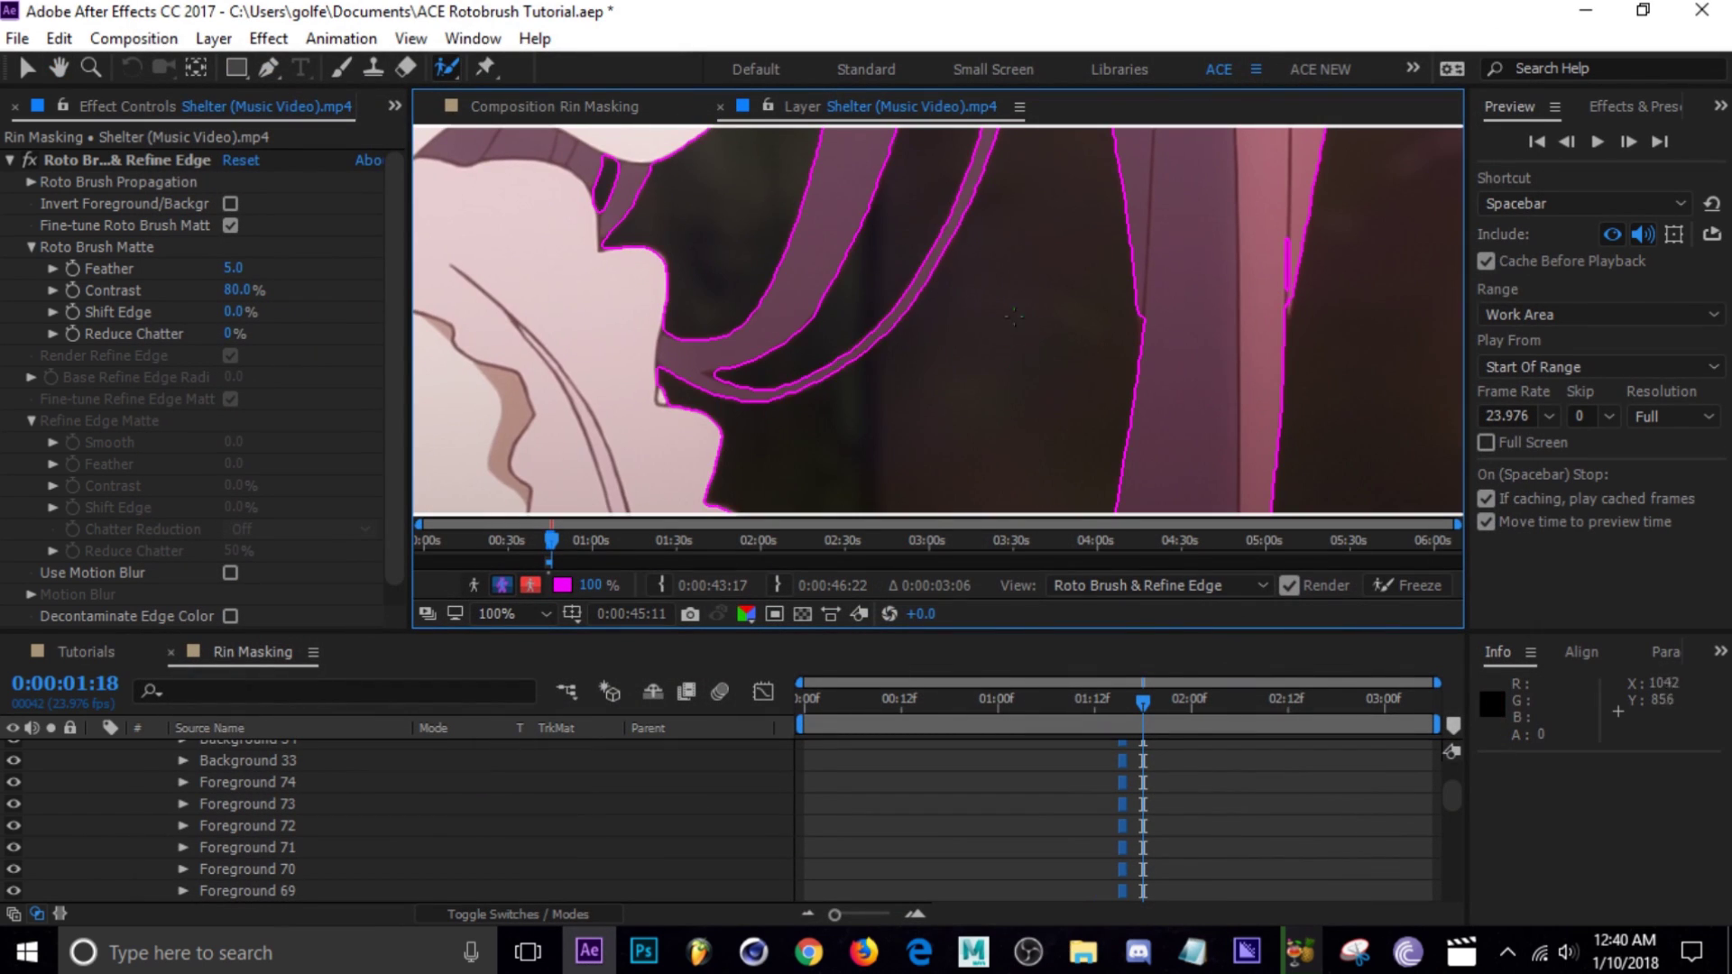
{"action": "scroll", "coordinate": [1139, 316], "scroll_direction": "up", "scroll_amount": 4}
{"action": "left_click_drag", "start_coordinate": [1168, 279], "coordinate": [1176, 334]}
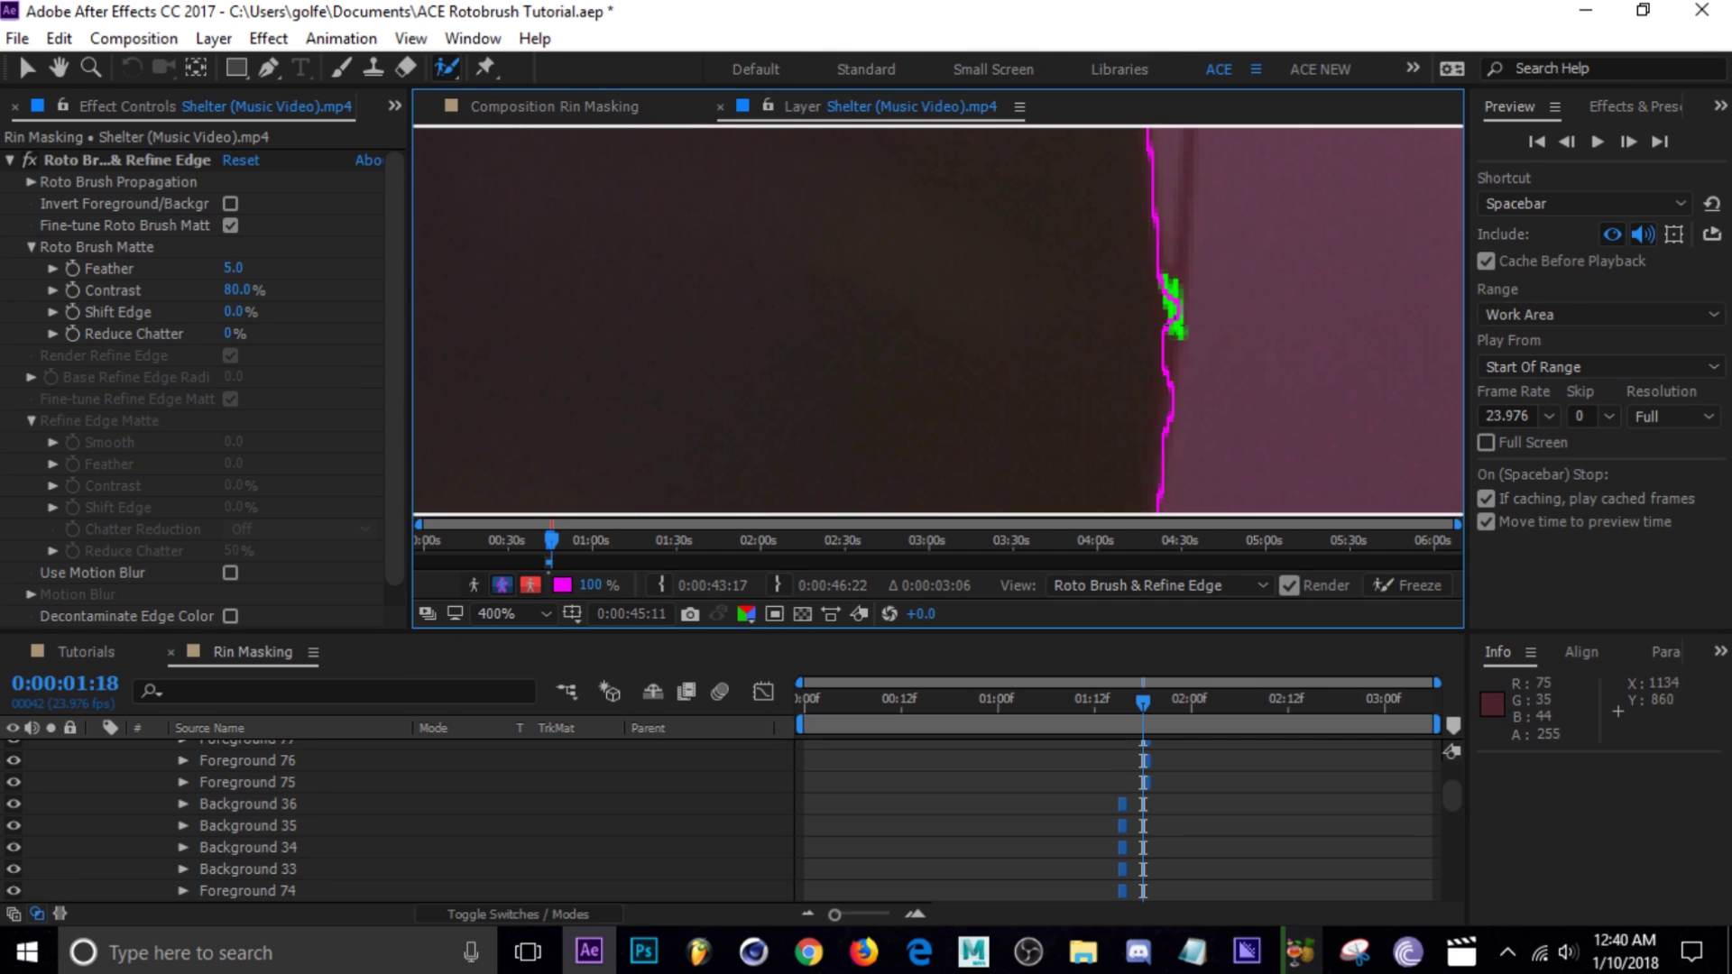
{"action": "scroll", "coordinate": [992, 316], "scroll_direction": "down", "scroll_amount": 2}
{"action": "left_click_drag", "start_coordinate": [817, 343], "coordinate": [848, 338]}
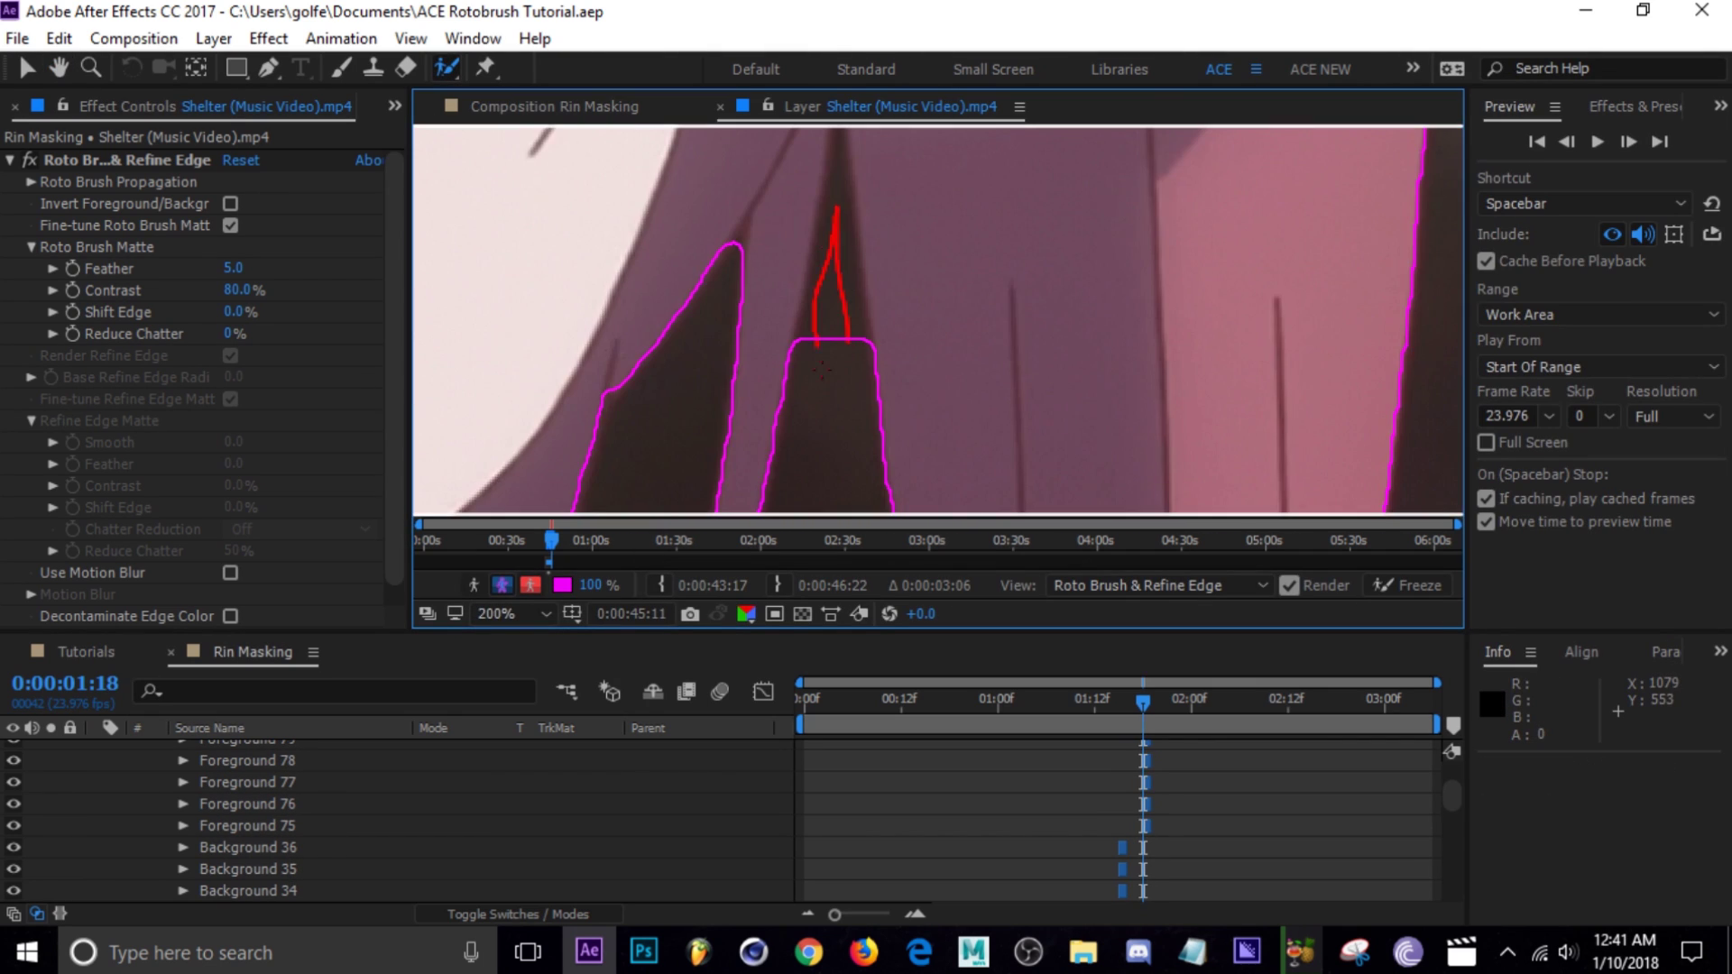
{"action": "scroll", "coordinate": [735, 371], "scroll_direction": "down", "scroll_amount": 4}
{"action": "key", "text": "ctrl+s"}
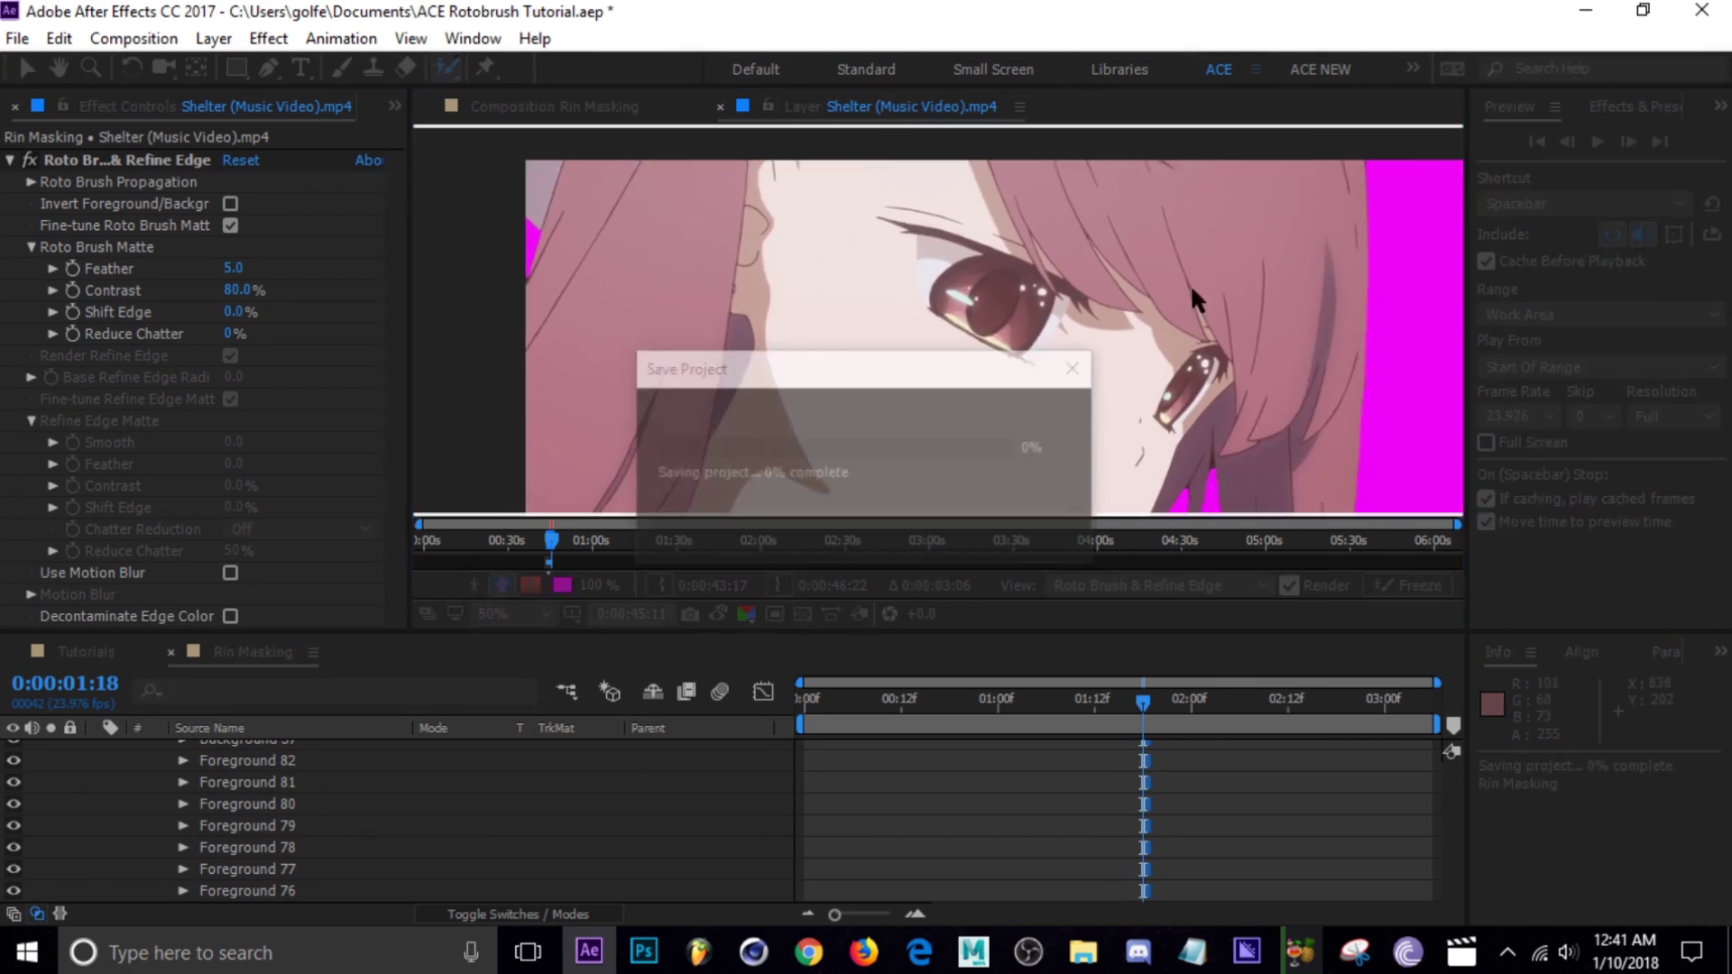
Step: On the next frames, add a foreground stroke along the hair edge, save, and keep advancing
{"action": "key", "text": "Page_Down"}
{"action": "key", "text": "Page_Down"}
{"action": "key", "text": "Page_Down"}
{"action": "key", "text": "Page_Down"}
{"action": "key", "text": "Page_Down"}
{"action": "key", "text": "Page_Down"}
{"action": "scroll", "coordinate": [921, 343], "scroll_direction": "up", "scroll_amount": 2}
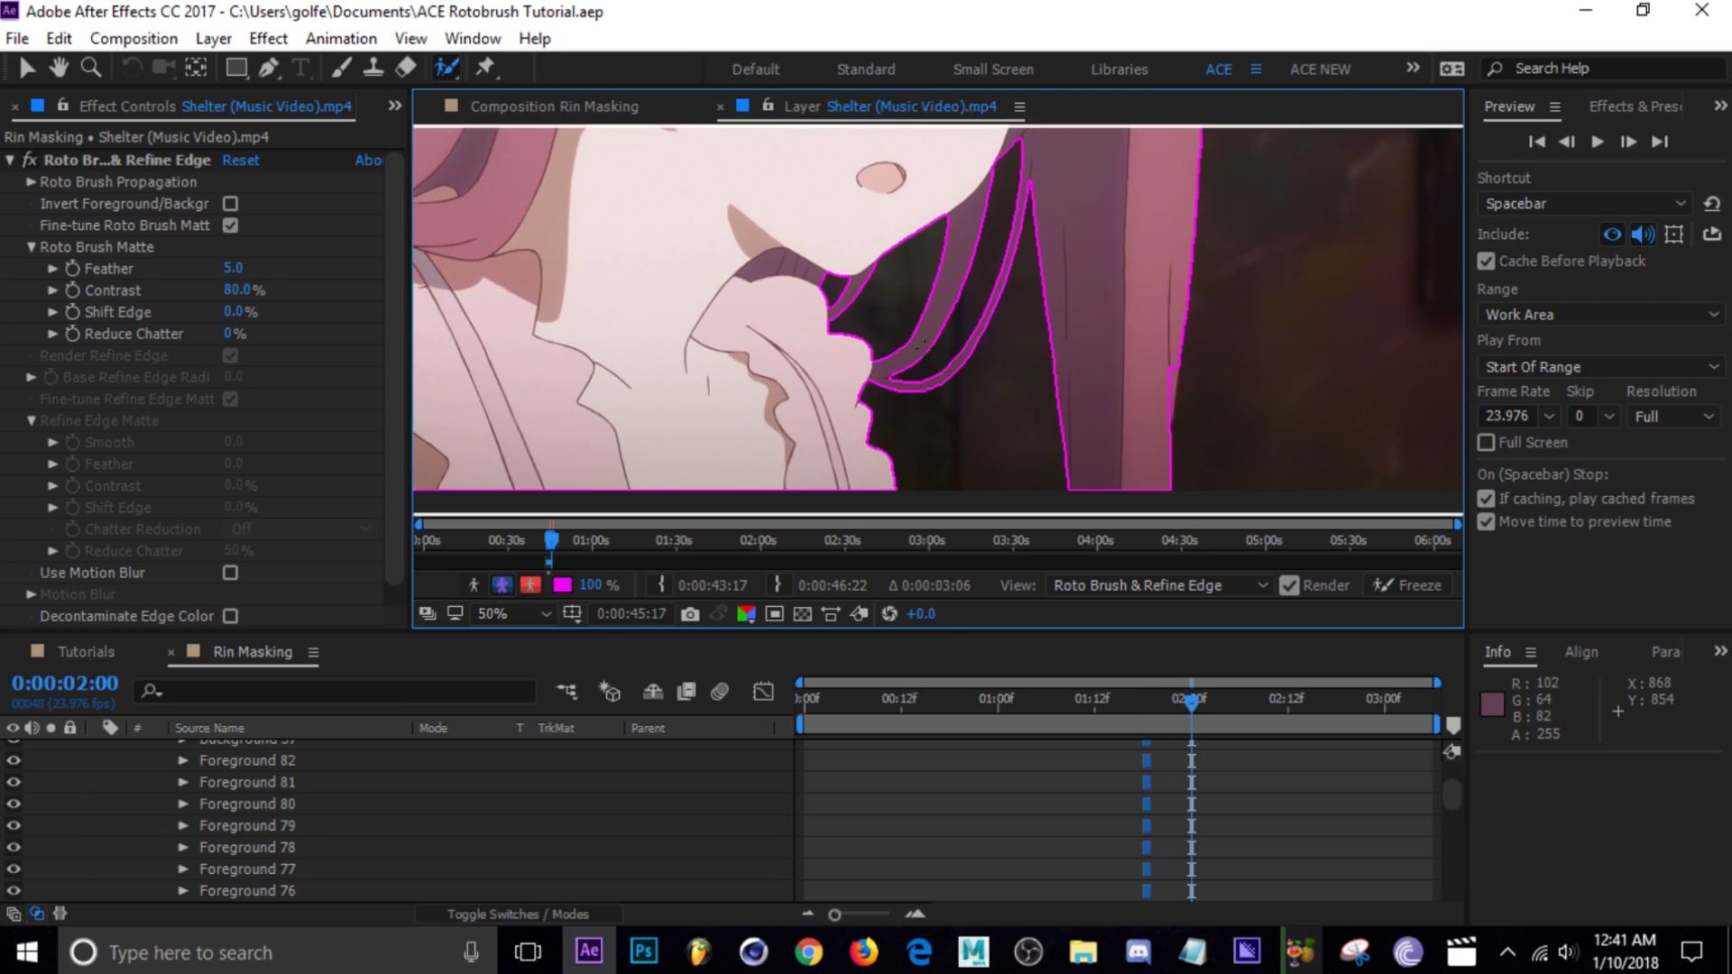
{"action": "scroll", "coordinate": [919, 346], "scroll_direction": "up", "scroll_amount": 2}
{"action": "left_click_drag", "start_coordinate": [948, 339], "coordinate": [929, 422]}
{"action": "scroll", "coordinate": [934, 439], "scroll_direction": "down", "scroll_amount": 2}
{"action": "key", "text": "ctrl+s"}
{"action": "key", "text": "Page_Down"}
{"action": "key", "text": "Page_Down"}
{"action": "key", "text": "Page_Down"}
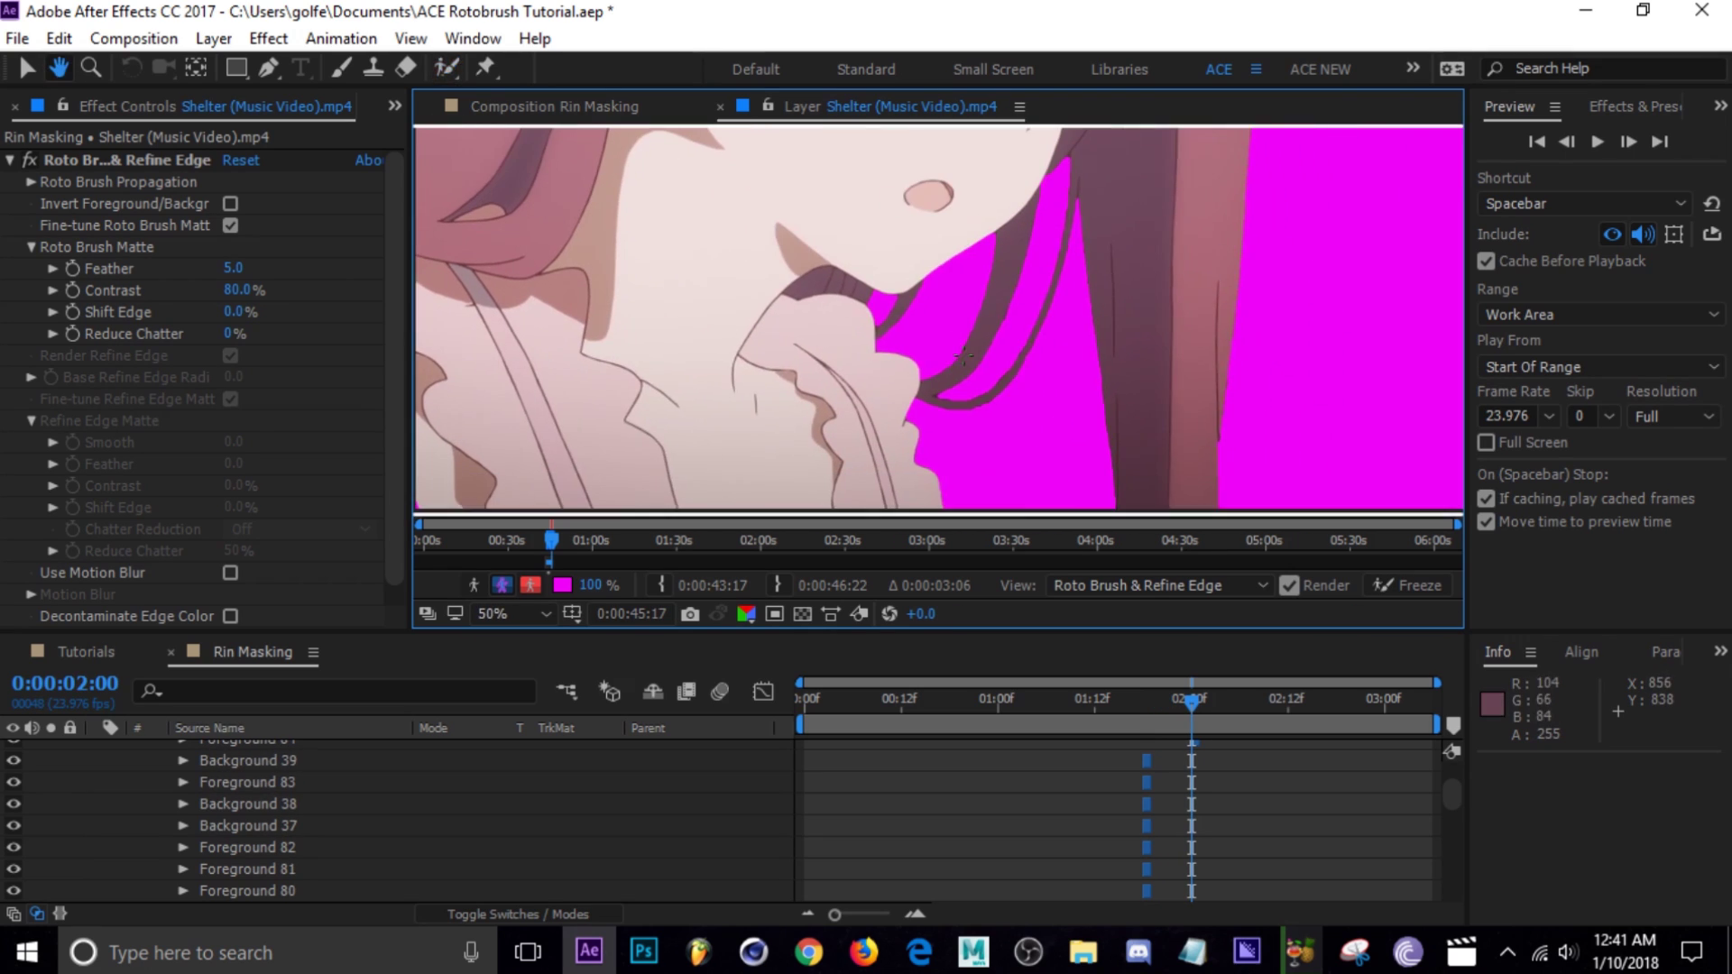
Step: On the next frame, extend the foreground along a hair strand and remove a background gap
{"action": "scroll", "coordinate": [957, 354], "scroll_direction": "down", "scroll_amount": 2}
{"action": "key", "text": "Page_Down"}
{"action": "key", "text": "Page_Down"}
{"action": "key", "text": "Page_Down"}
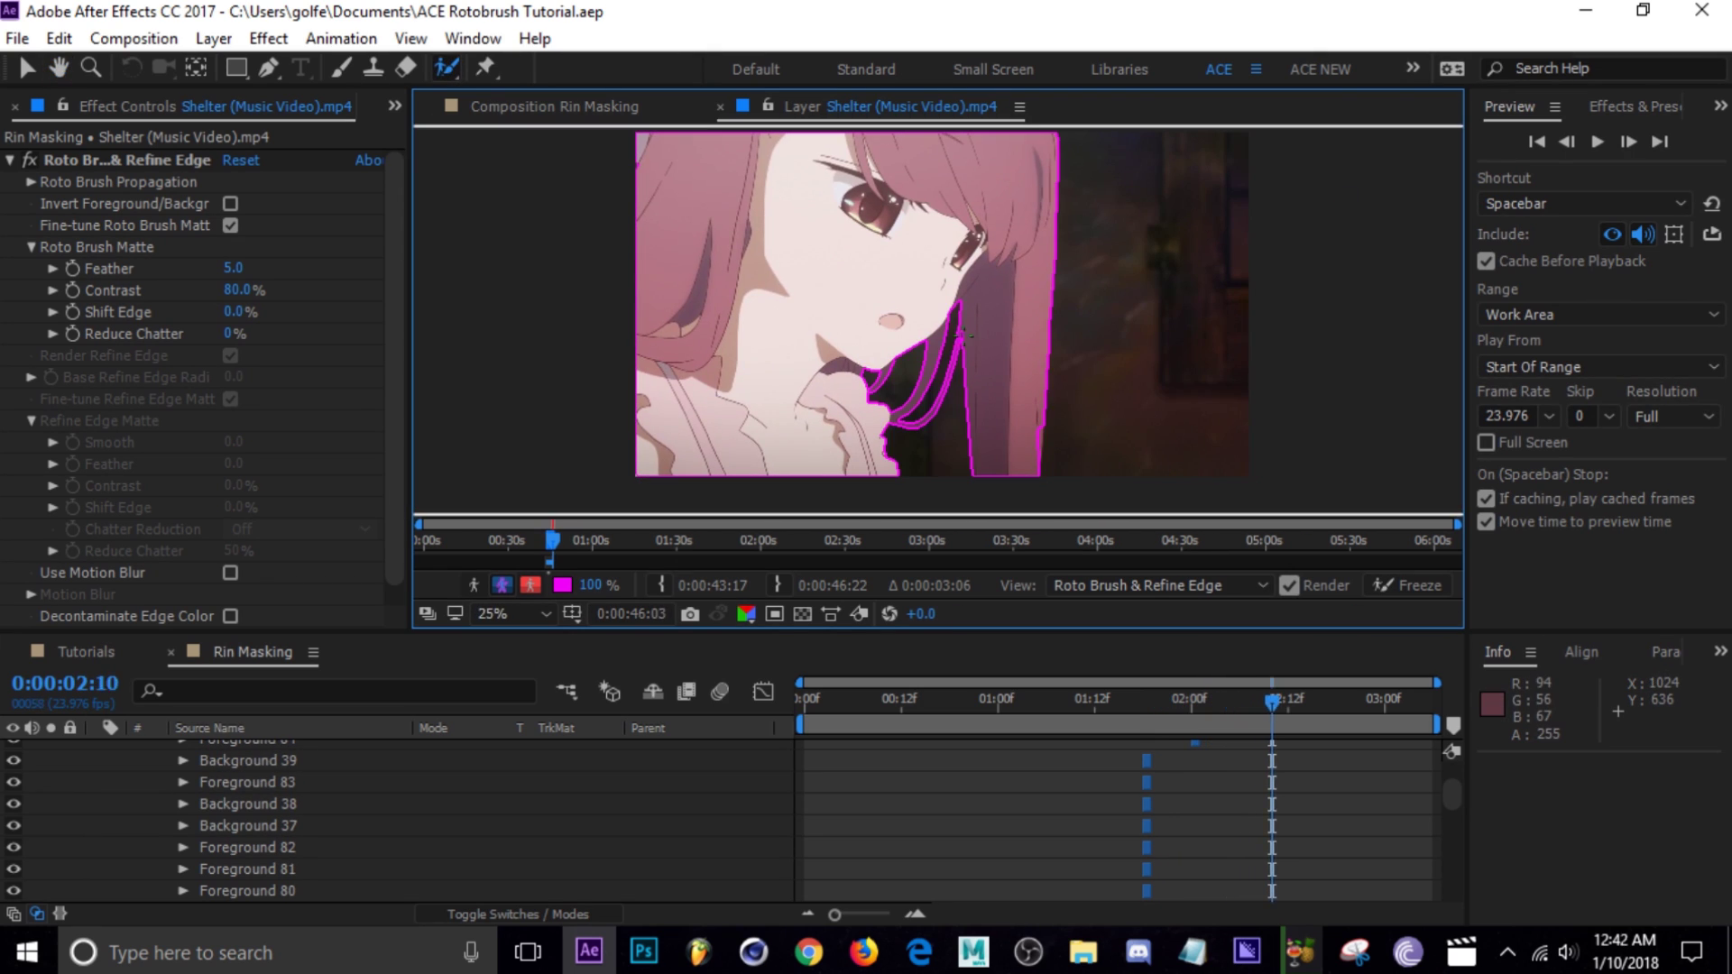
{"action": "scroll", "coordinate": [964, 336], "scroll_direction": "up", "scroll_amount": 6}
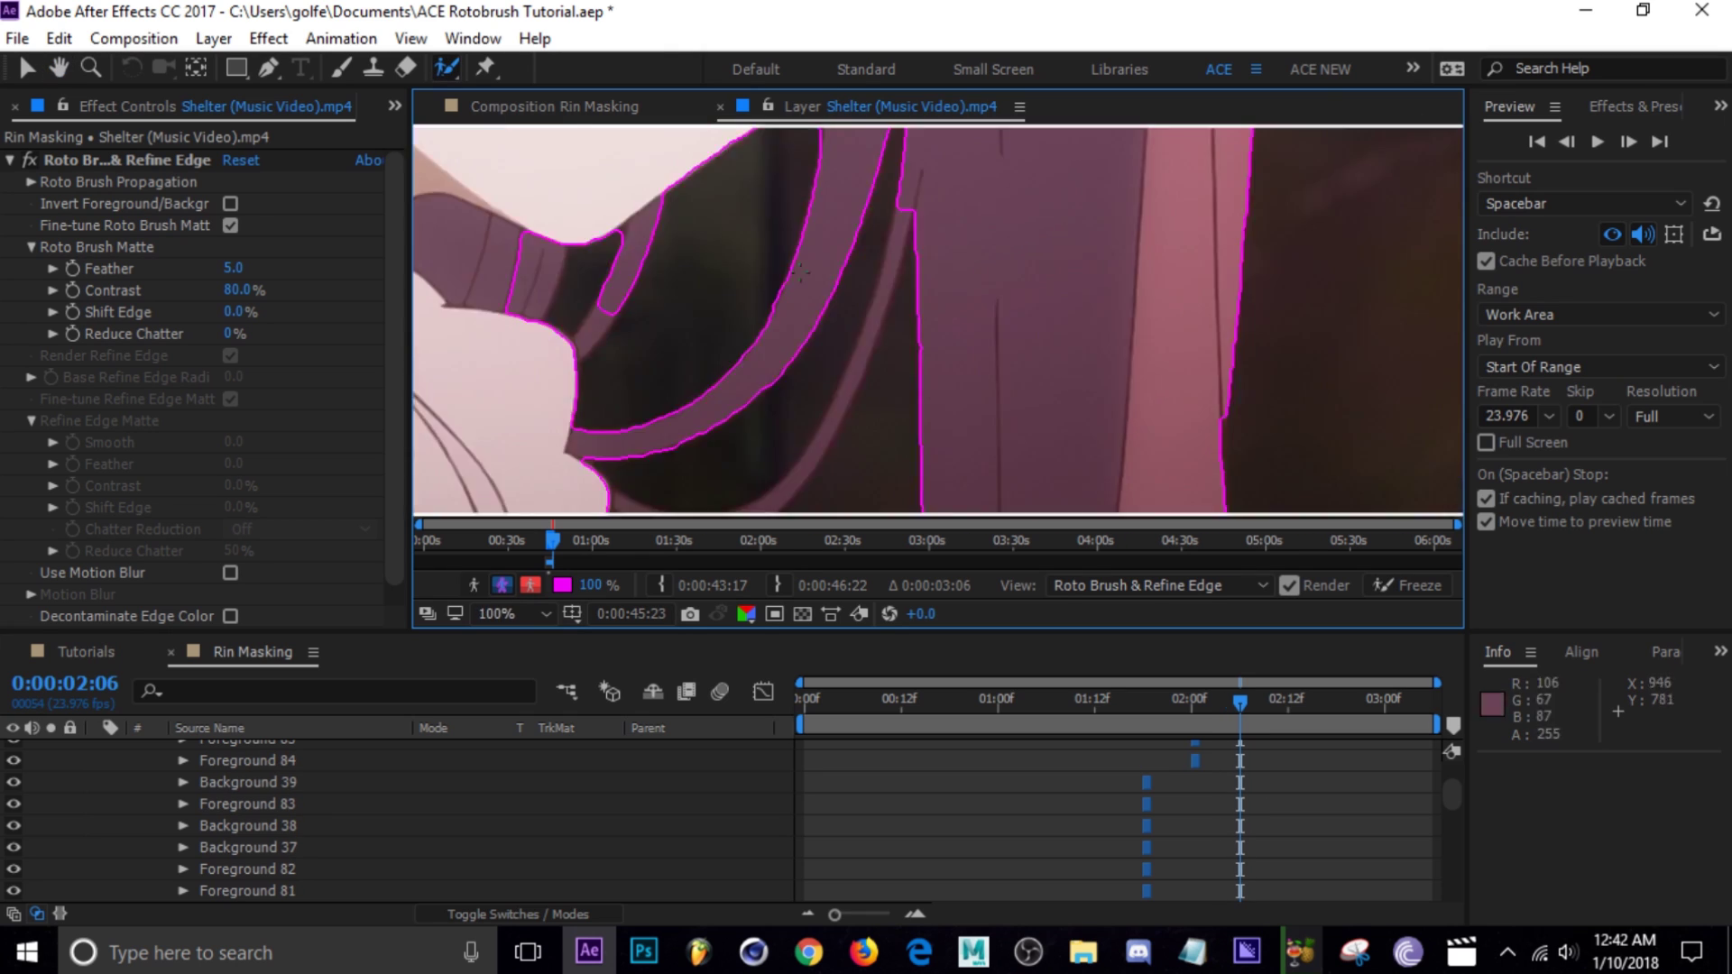
{"action": "scroll", "coordinate": [883, 202], "scroll_direction": "down", "scroll_amount": 4}
{"action": "scroll", "coordinate": [893, 270], "scroll_direction": "up", "scroll_amount": 4}
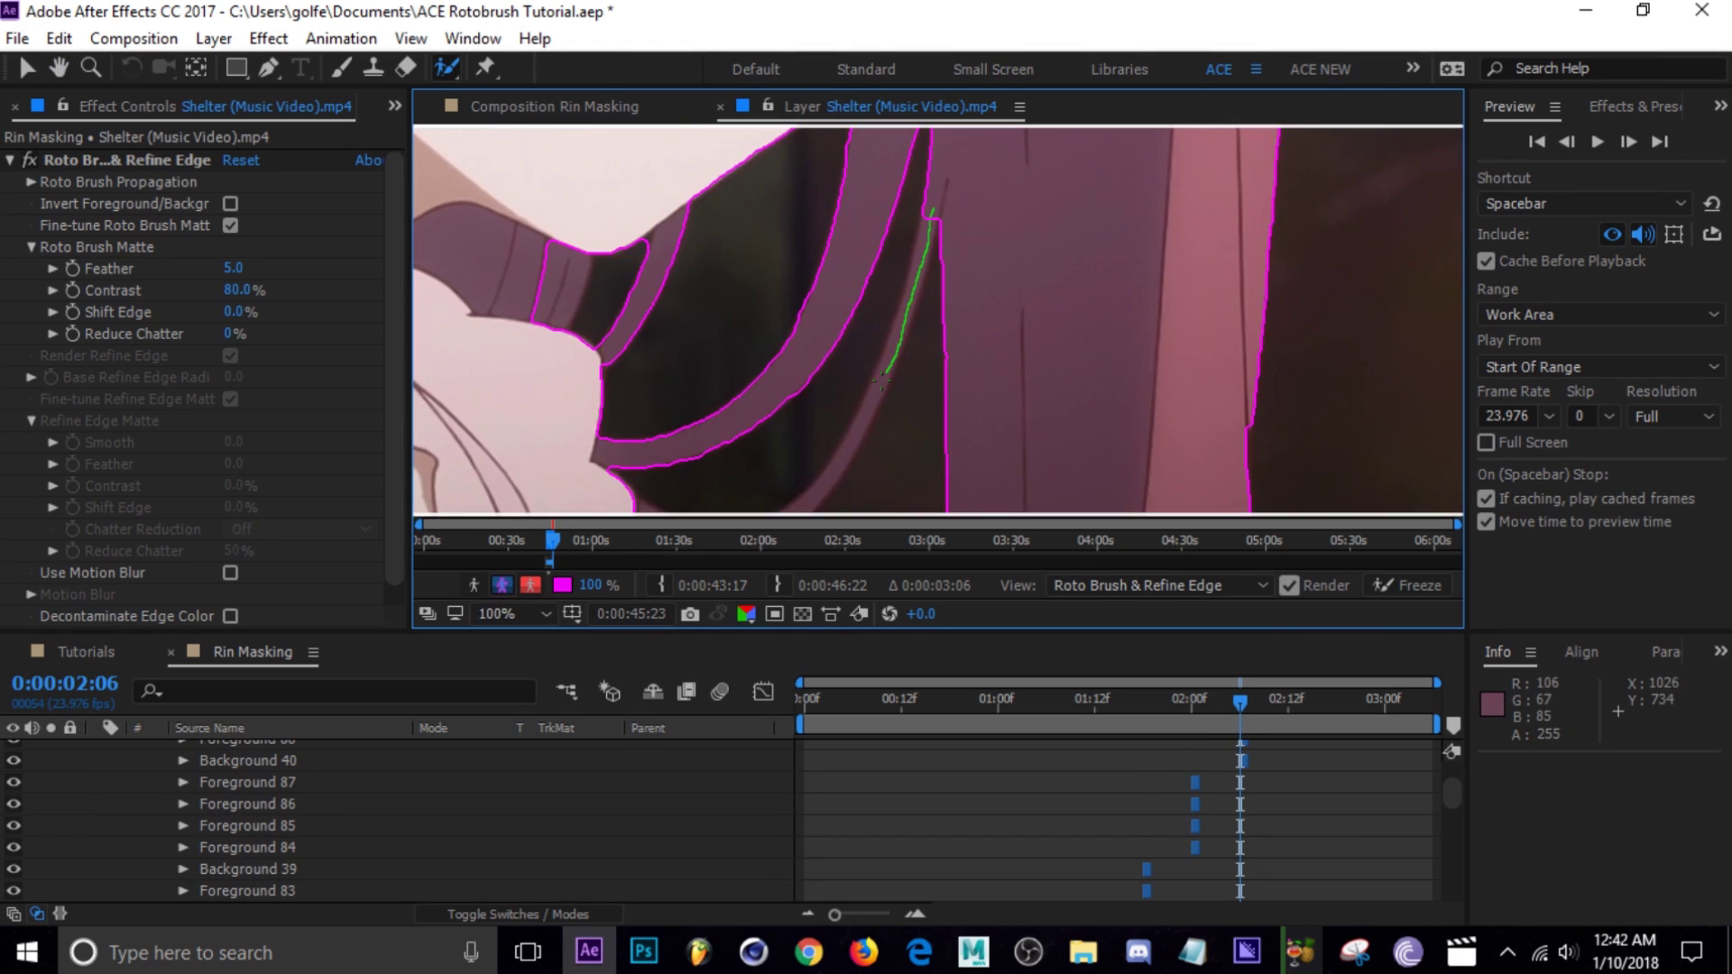
{"action": "left_click_drag", "start_coordinate": [1008, 148], "coordinate": [871, 332]}
{"action": "scroll", "coordinate": [860, 341], "scroll_direction": "down", "scroll_amount": 2}
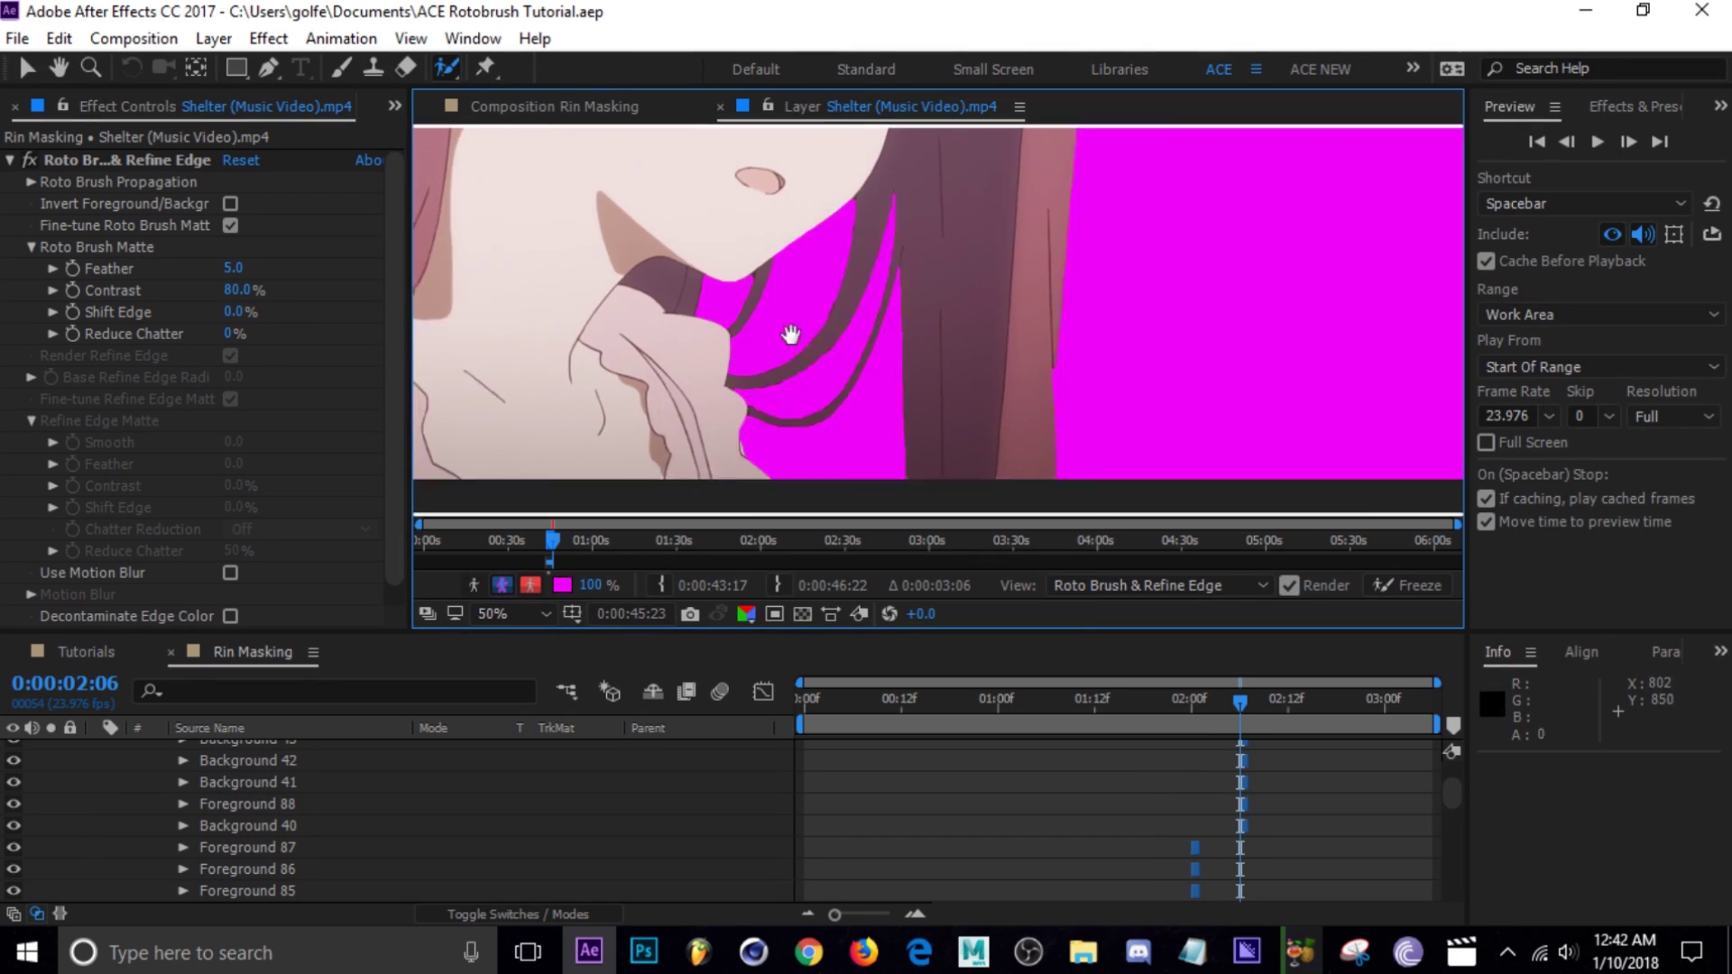
{"action": "left_click_drag", "start_coordinate": [742, 267], "coordinate": [713, 332]}
{"action": "scroll", "coordinate": [713, 332], "scroll_direction": "down", "scroll_amount": 4}
Step: On the following two frames, add missed hair areas and subtract the gaps between strands
{"action": "key", "text": "Page_Down"}
{"action": "key", "text": "Page_Down"}
{"action": "key", "text": "Page_Down"}
{"action": "key", "text": "Page_Down"}
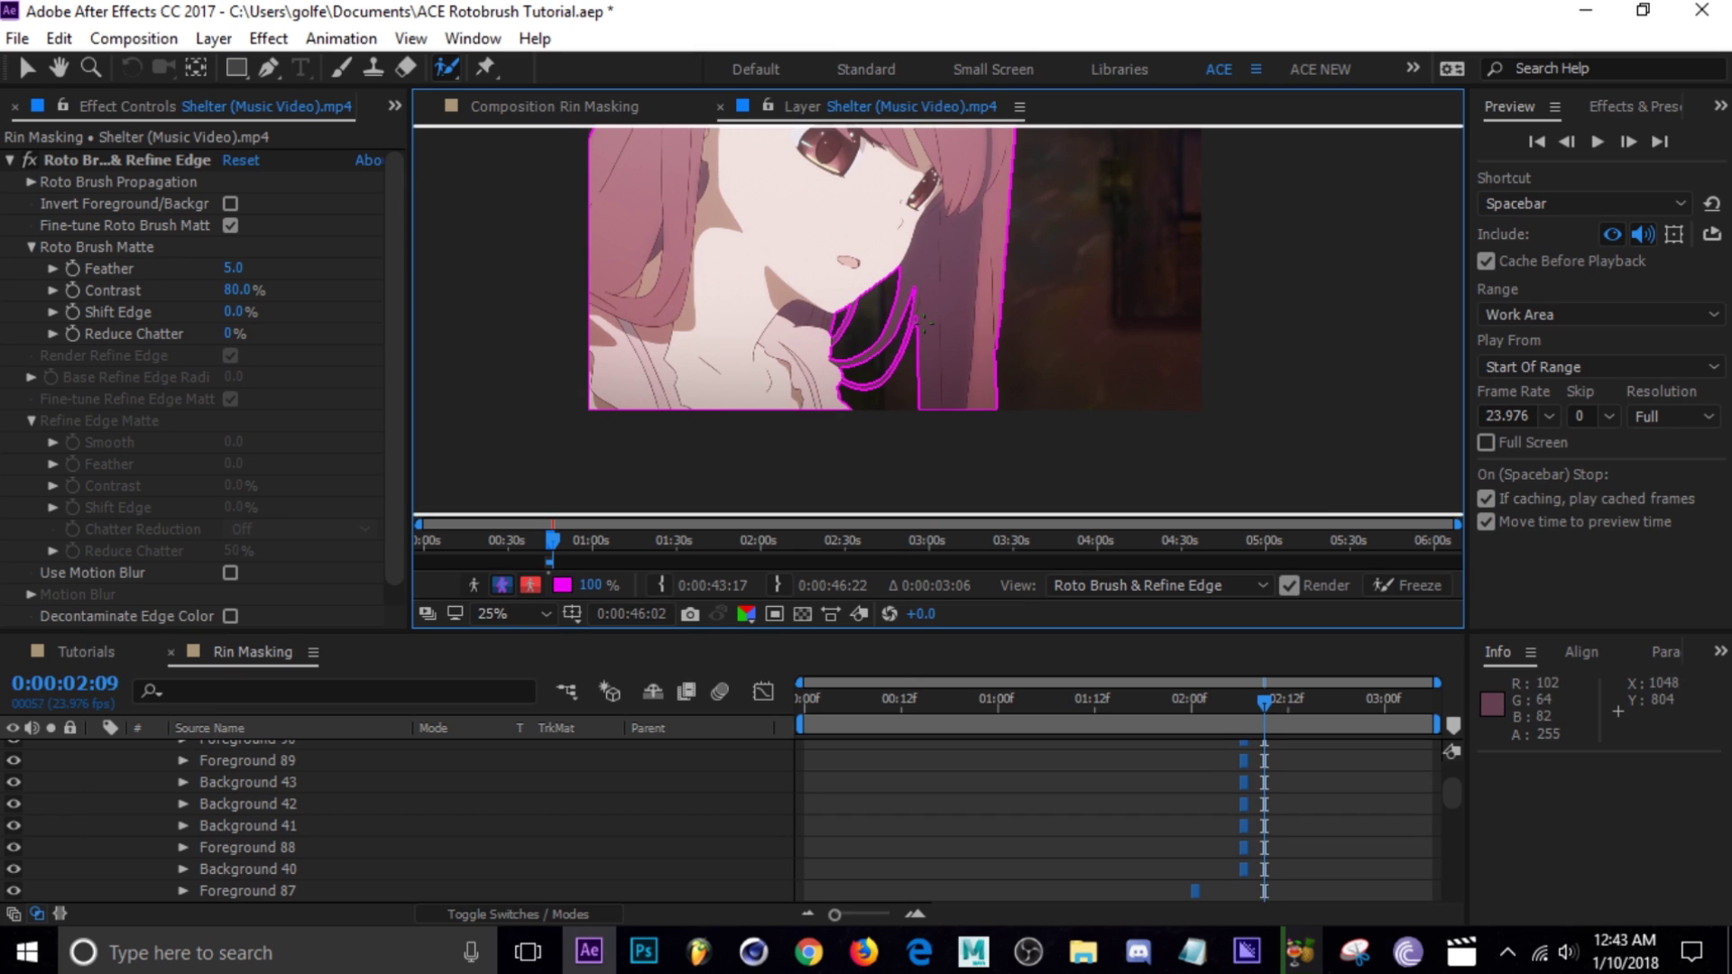
{"action": "left_click_drag", "start_coordinate": [902, 393], "coordinate": [912, 413]}
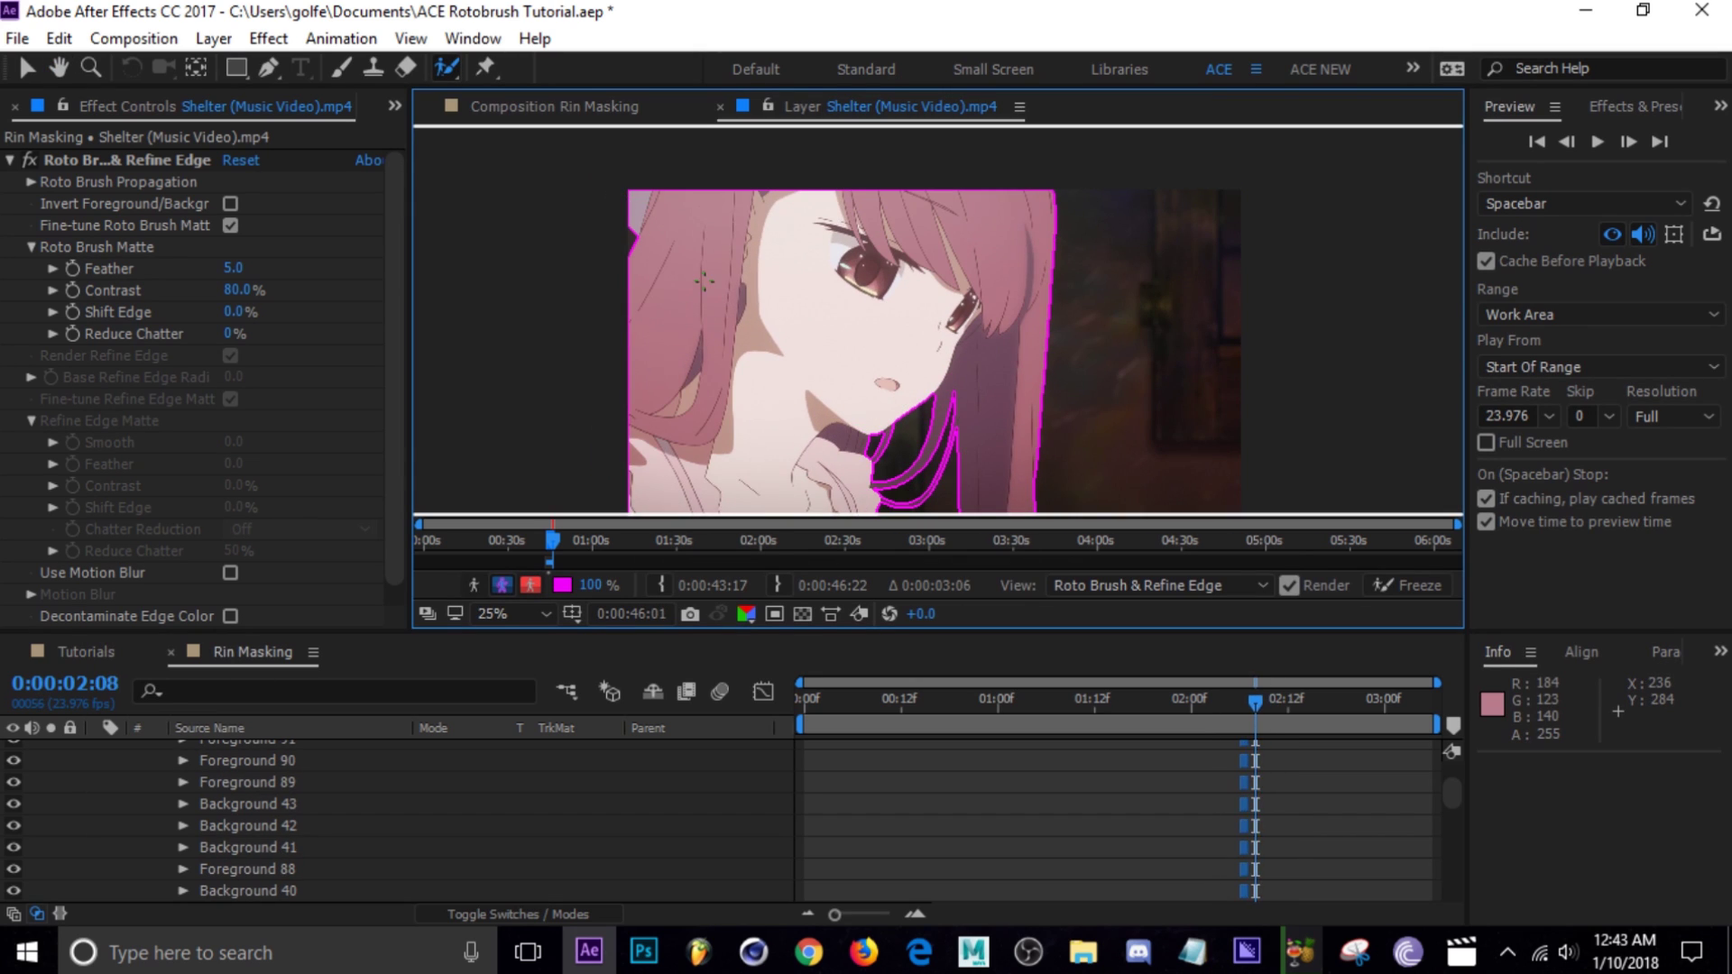
{"action": "key", "text": "Page_Down"}
{"action": "key", "text": "Page_Down"}
{"action": "scroll", "coordinate": [704, 282], "scroll_direction": "up", "scroll_amount": 6}
{"action": "mouse_move", "coordinate": [844, 225]}
{"action": "left_mouse_down"}
{"action": "mouse_move", "coordinate": [857, 357]}
{"action": "mouse_move", "coordinate": [902, 408]}
{"action": "left_mouse_up"}
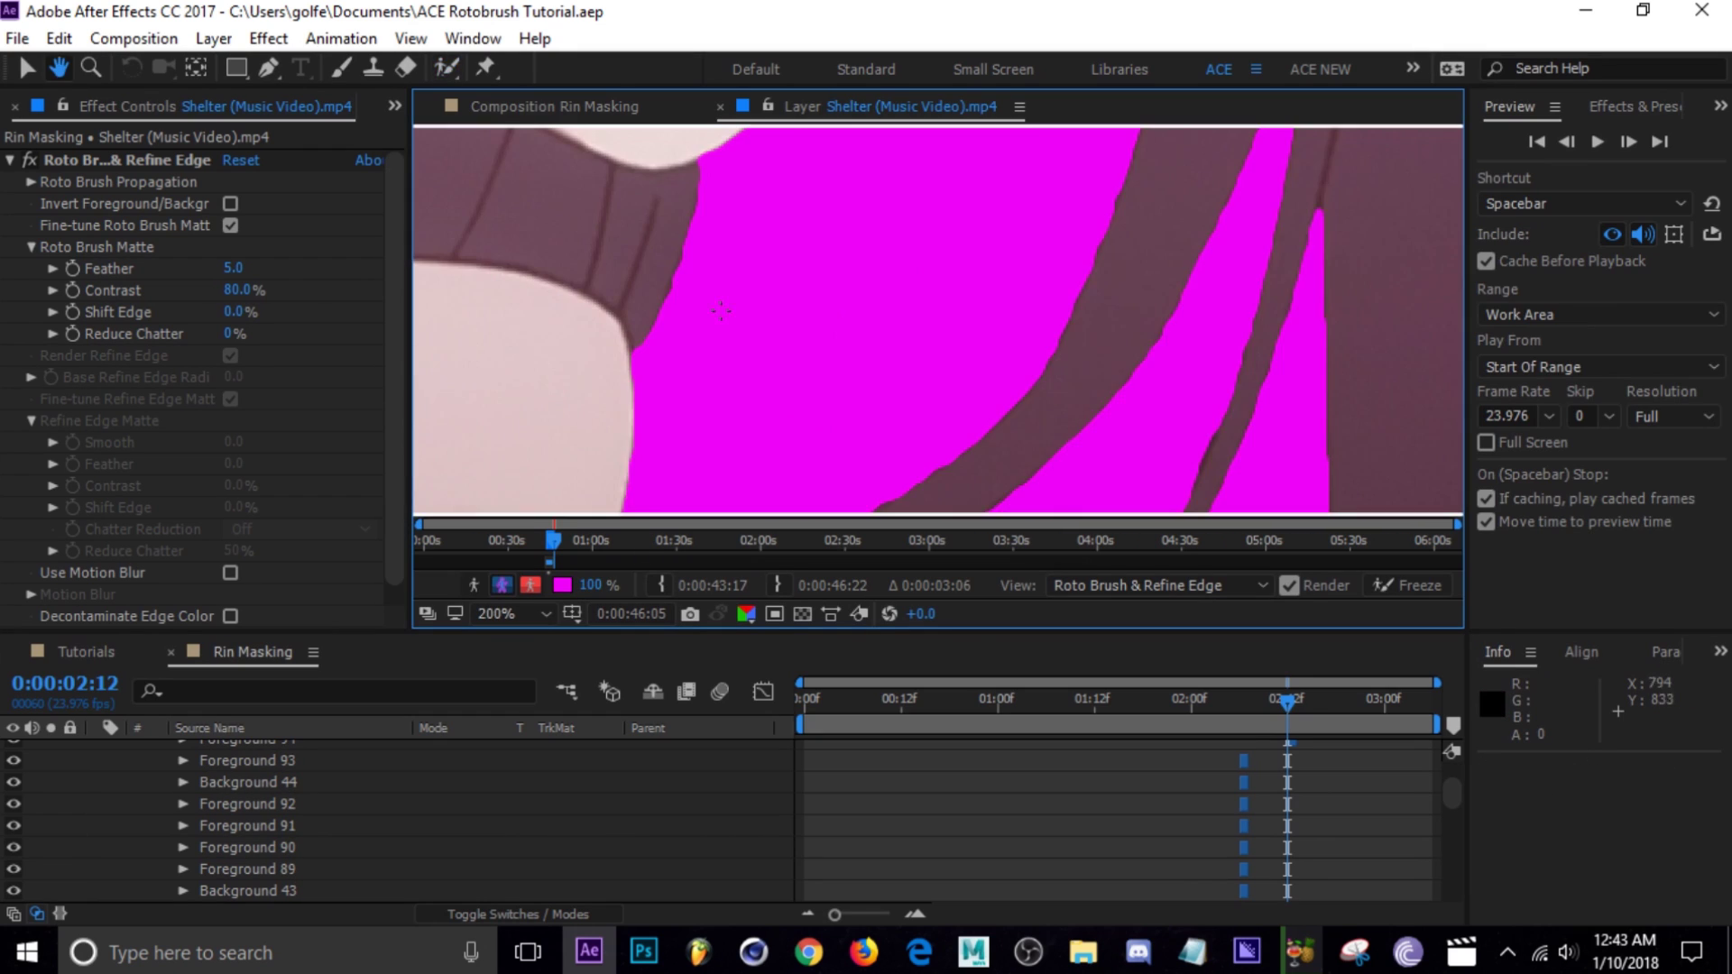
{"action": "left_click_drag", "start_coordinate": [762, 203], "coordinate": [695, 362]}
{"action": "scroll", "coordinate": [710, 402], "scroll_direction": "down", "scroll_amount": 6}
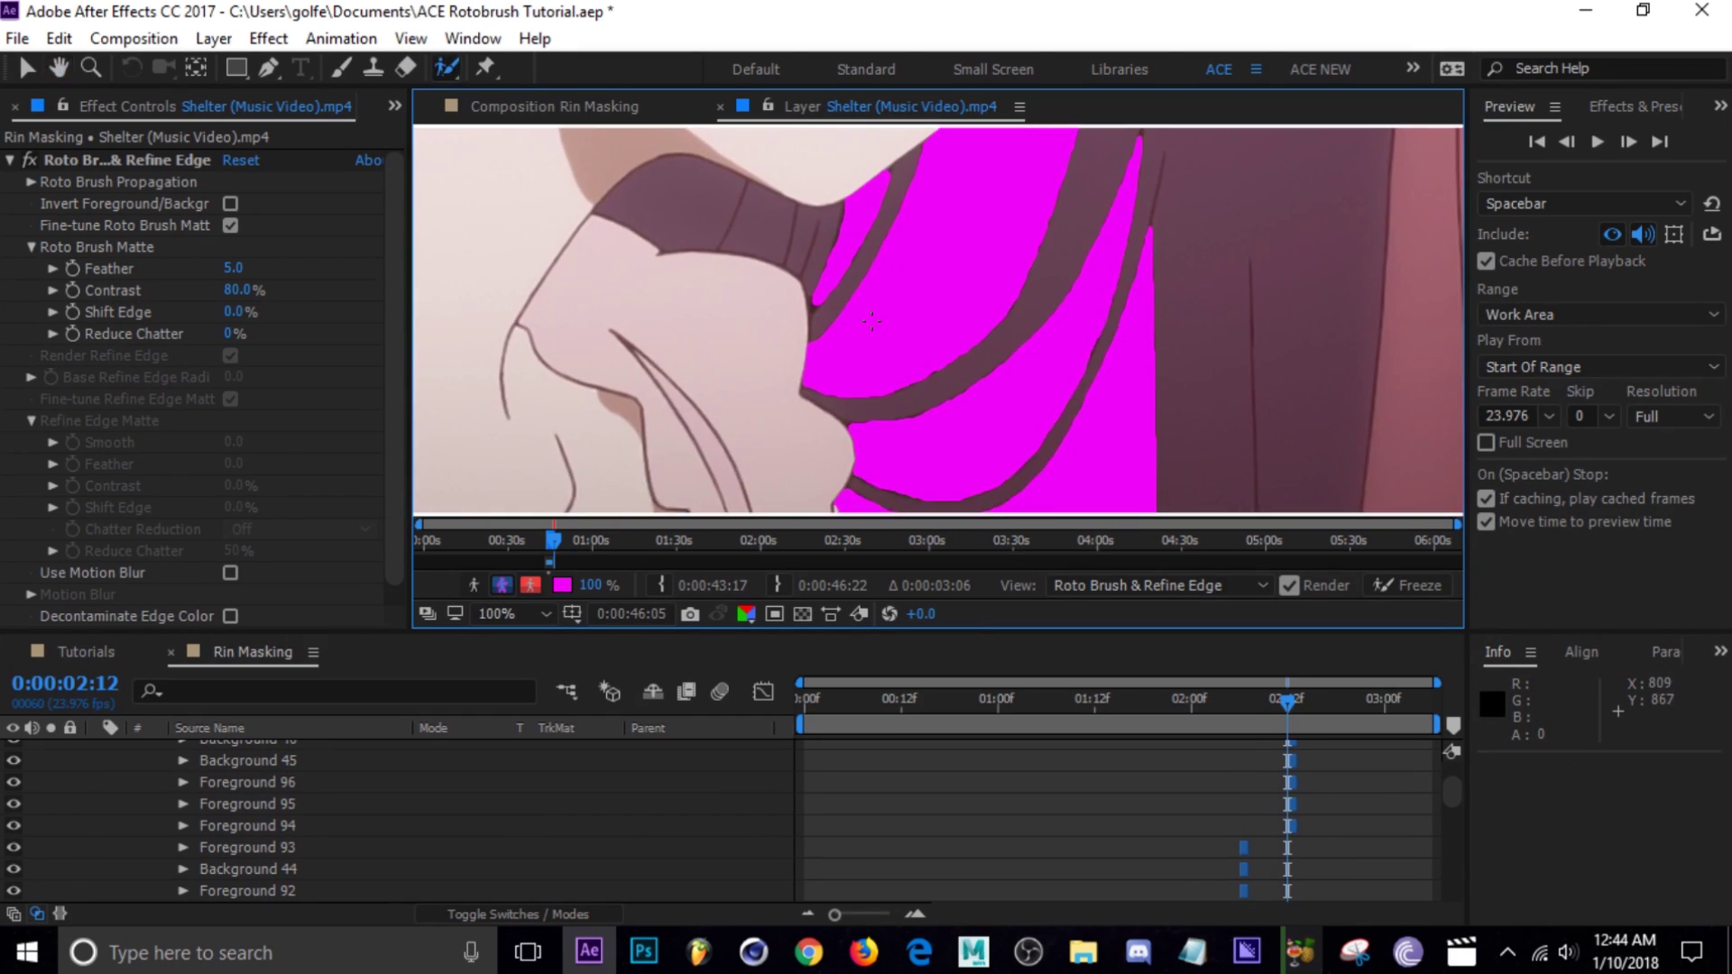
Step: Touch up the hair edge selections on the remaining frames, up to about 0:00:03:05
{"action": "key", "text": "Page_Down"}
{"action": "key", "text": "Page_Down"}
{"action": "key", "text": "Page_Down"}
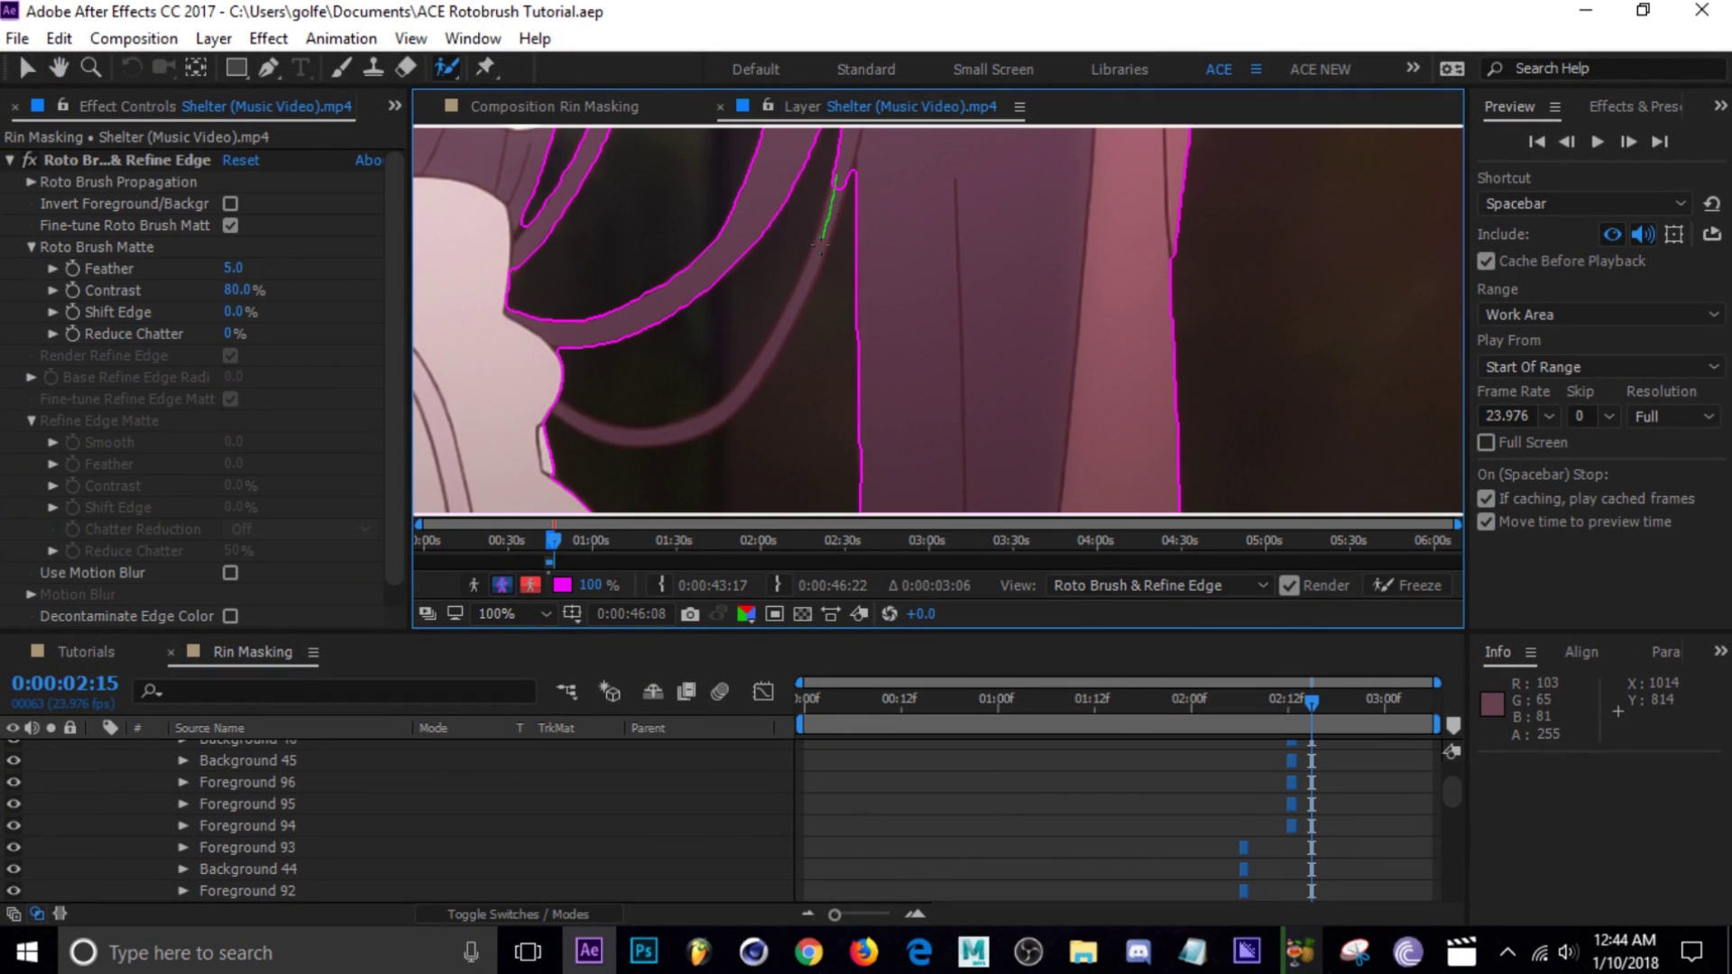
{"action": "left_click_drag", "start_coordinate": [735, 406], "coordinate": [794, 425]}
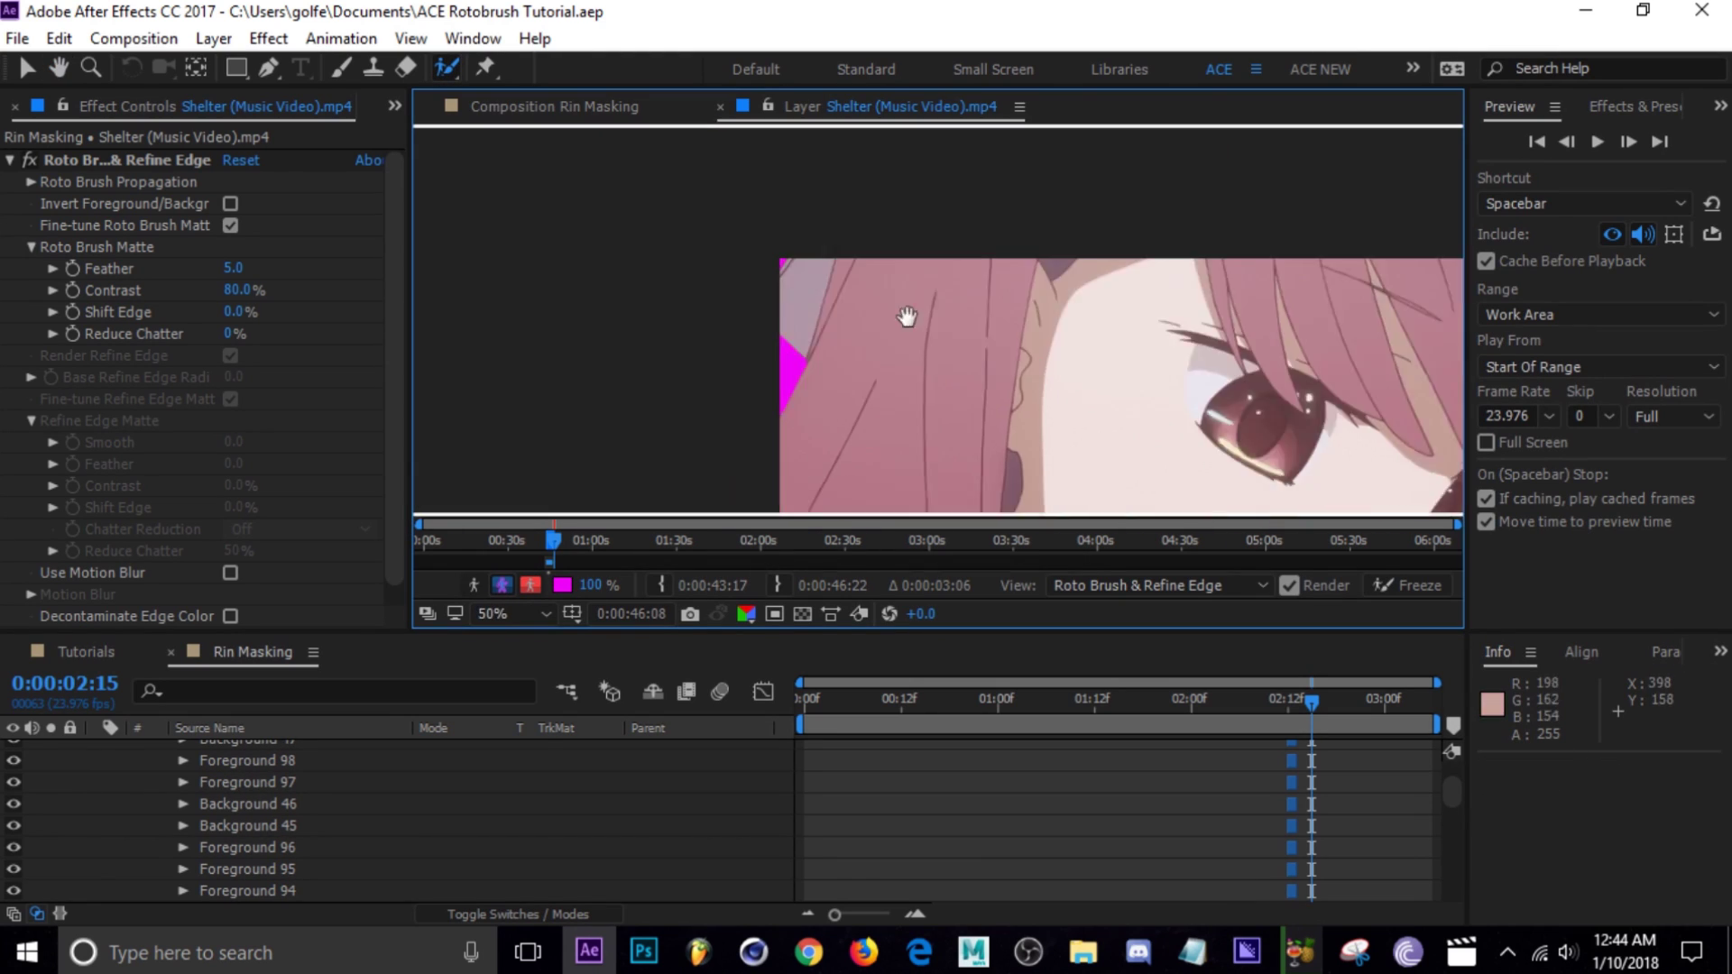
{"action": "scroll", "coordinate": [909, 310], "scroll_direction": "down", "scroll_amount": 3}
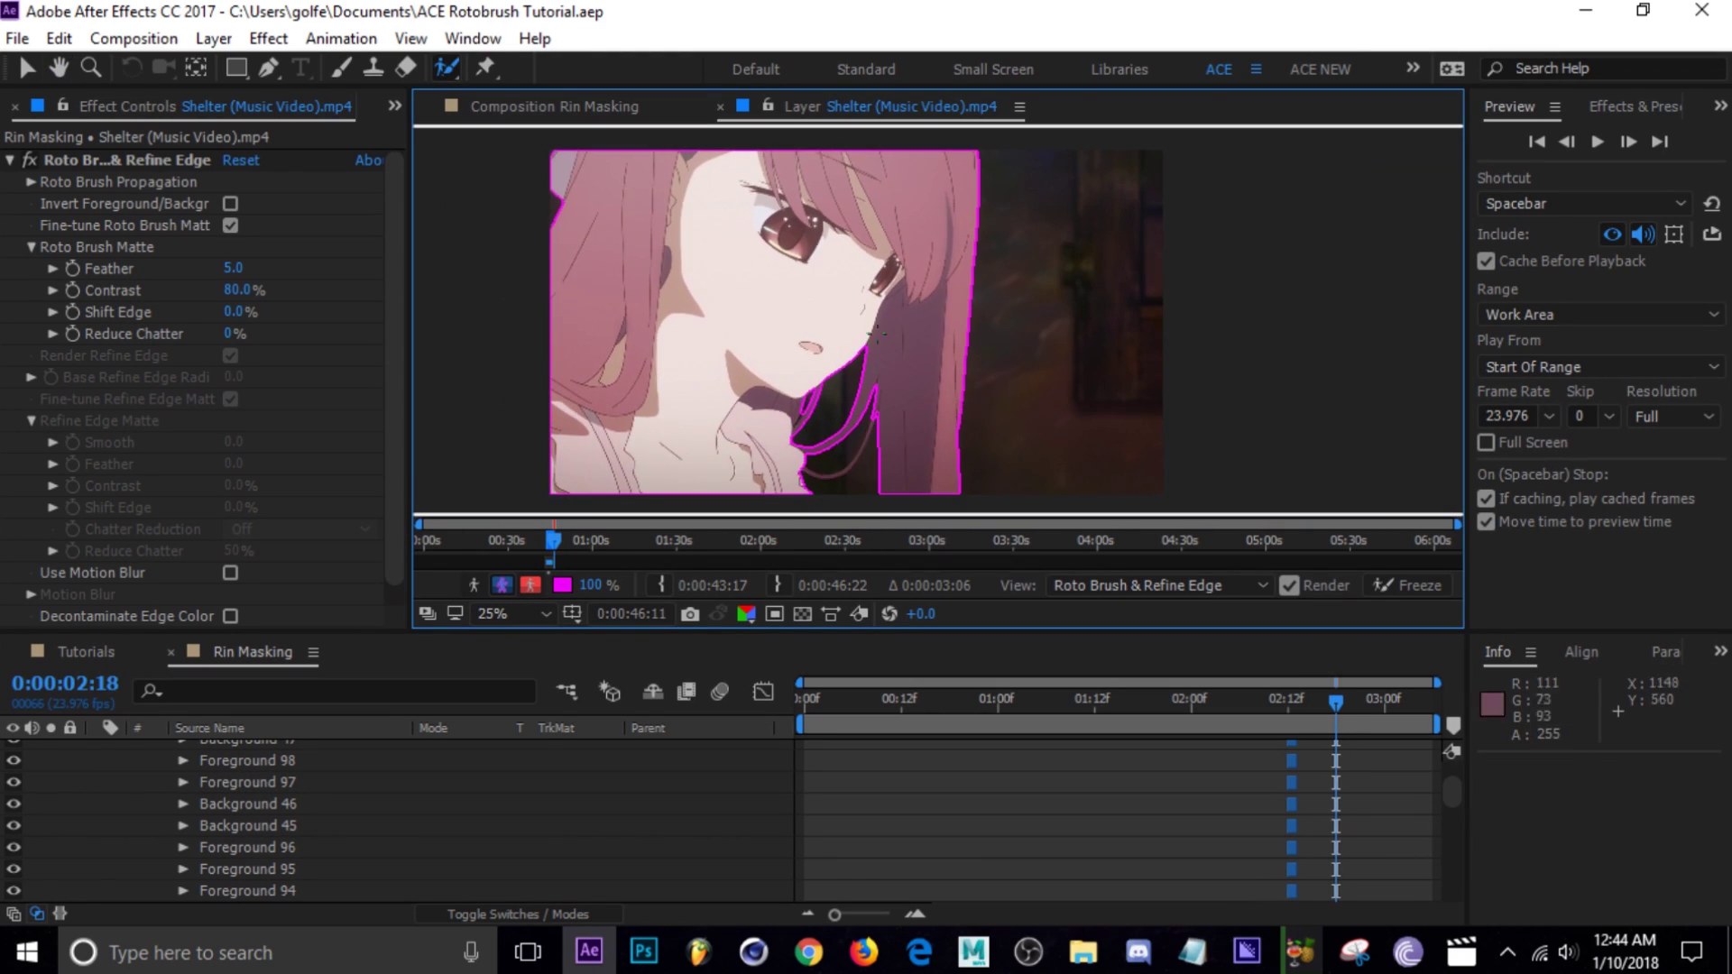
{"action": "scroll", "coordinate": [879, 332], "scroll_direction": "up", "scroll_amount": 8}
{"action": "mouse_move", "coordinate": [983, 352]}
{"action": "left_mouse_down"}
{"action": "mouse_move", "coordinate": [1015, 327]}
{"action": "mouse_move", "coordinate": [1074, 388]}
{"action": "left_mouse_up"}
{"action": "scroll", "coordinate": [1015, 327], "scroll_direction": "down", "scroll_amount": 4}
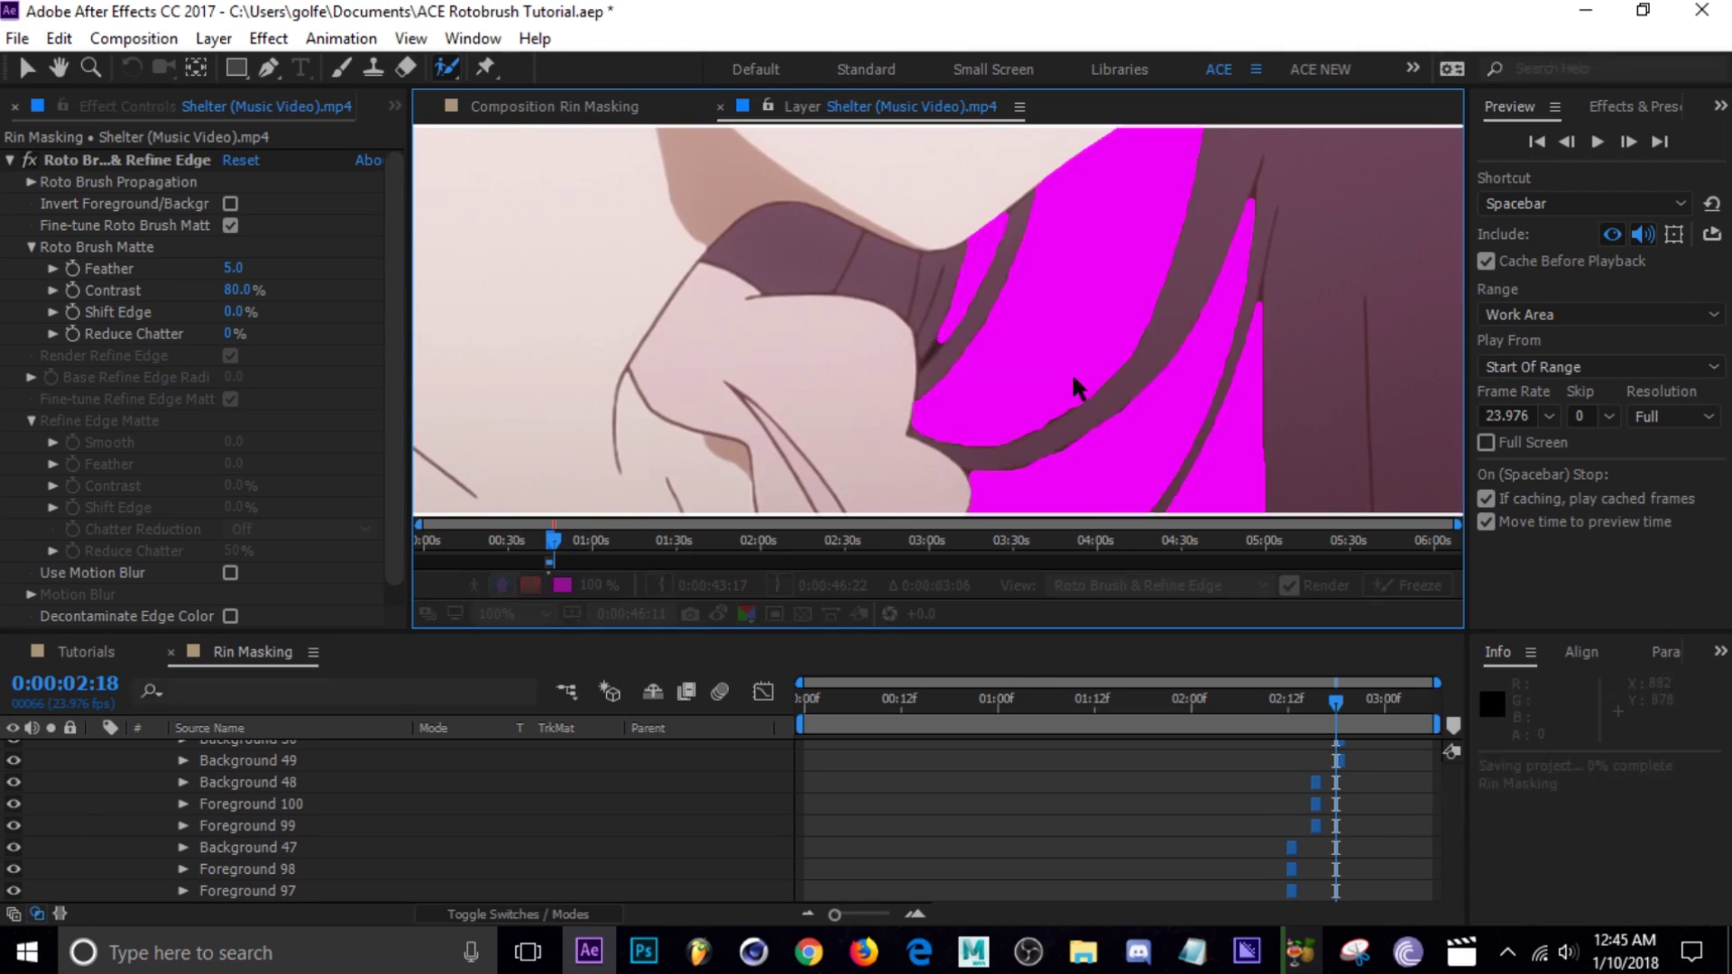
{"action": "scroll", "coordinate": [1074, 388], "scroll_direction": "down", "scroll_amount": 4}
{"action": "key", "text": "Page_Down"}
{"action": "key", "text": "Page_Down"}
{"action": "key", "text": "Page_Down"}
{"action": "key", "text": "Page_Down"}
{"action": "key", "text": "Page_Down"}
{"action": "key", "text": "Page_Down"}
{"action": "key", "text": "Page_Down"}
{"action": "key", "text": "Page_Down"}
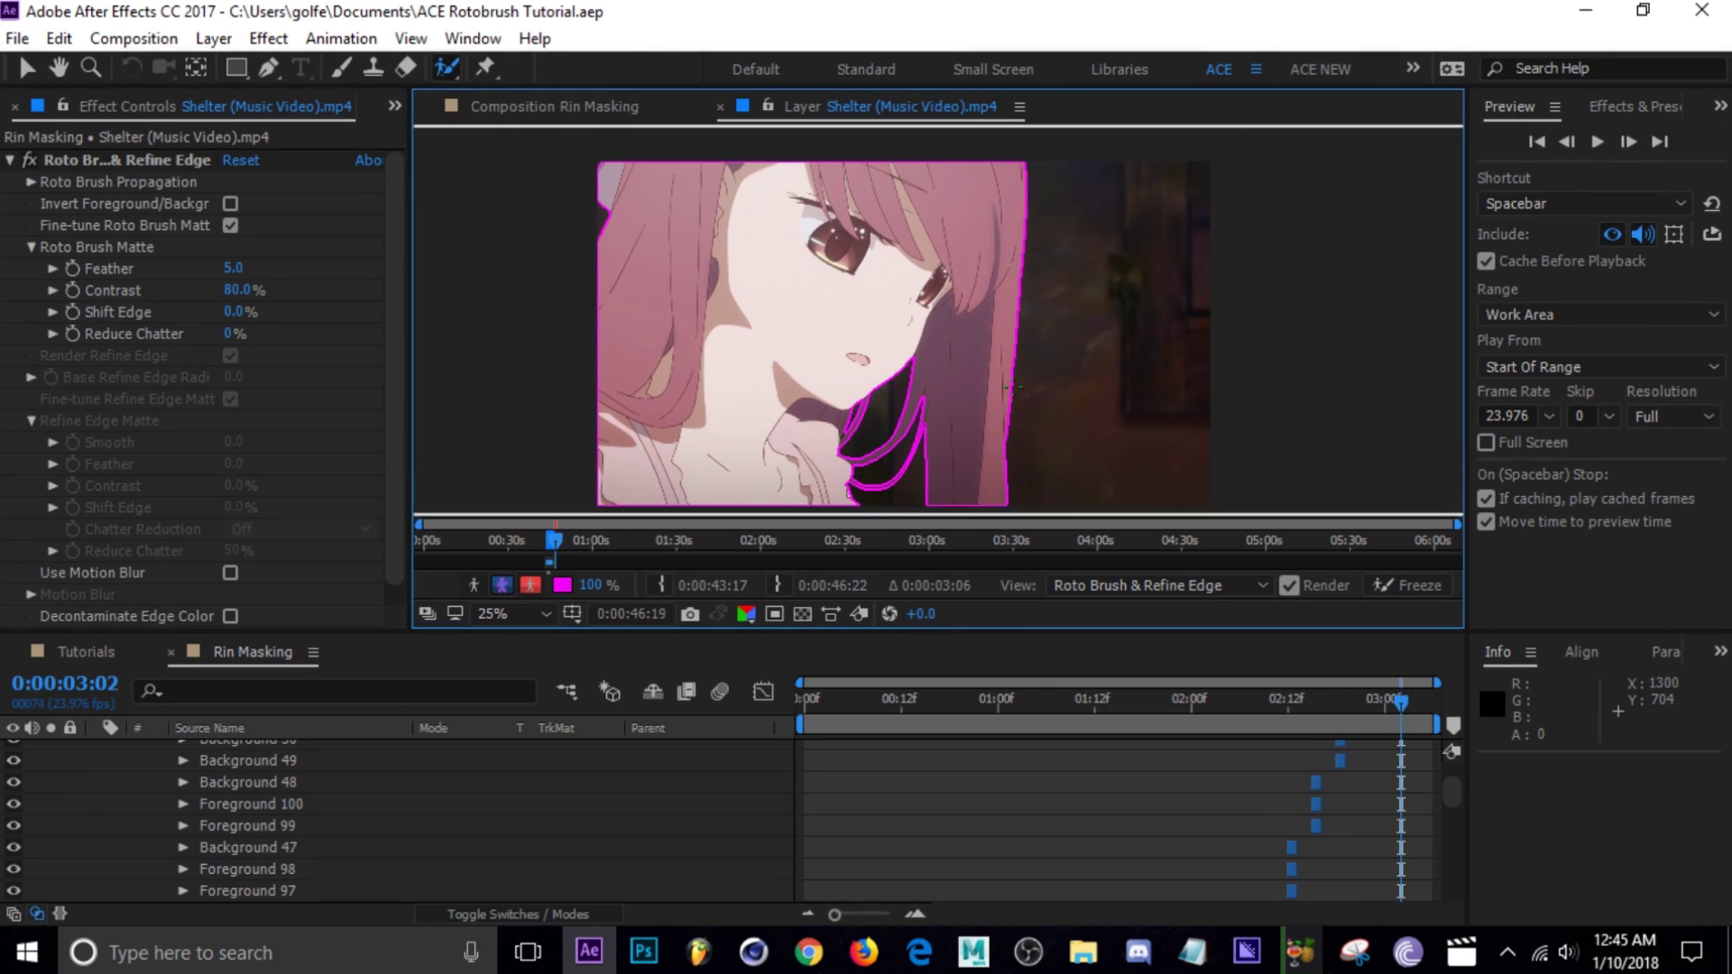
{"action": "key", "text": "alt+Tab"}
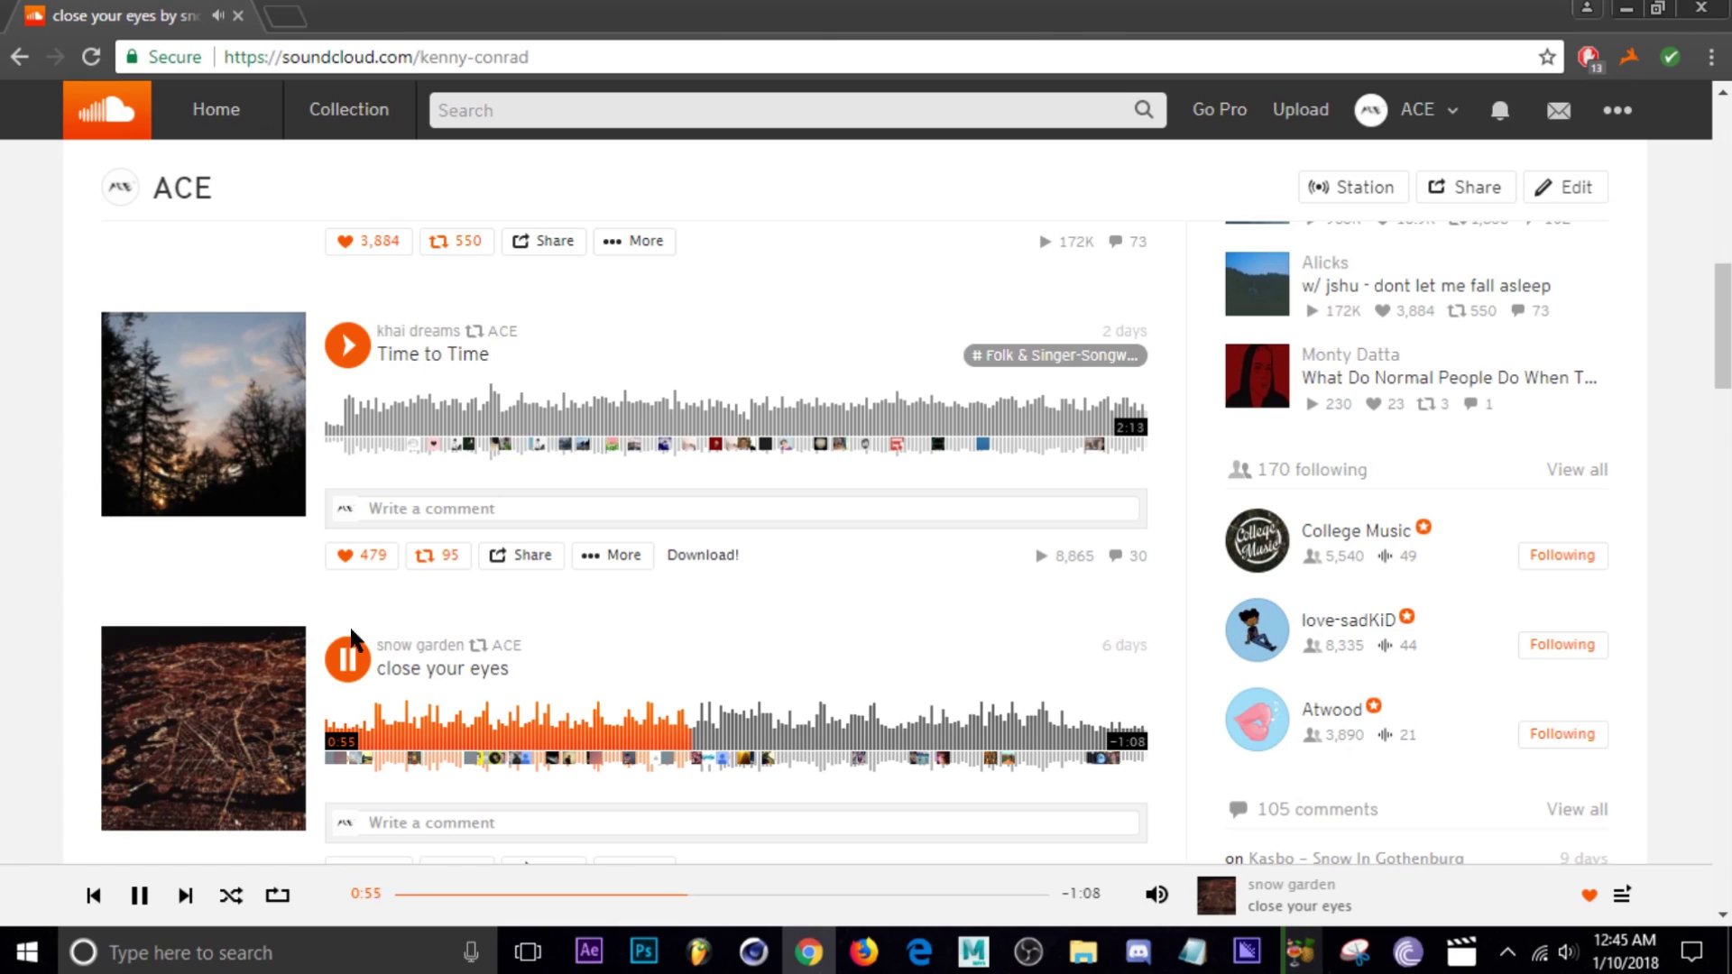
{"action": "key", "text": "alt+Tab"}
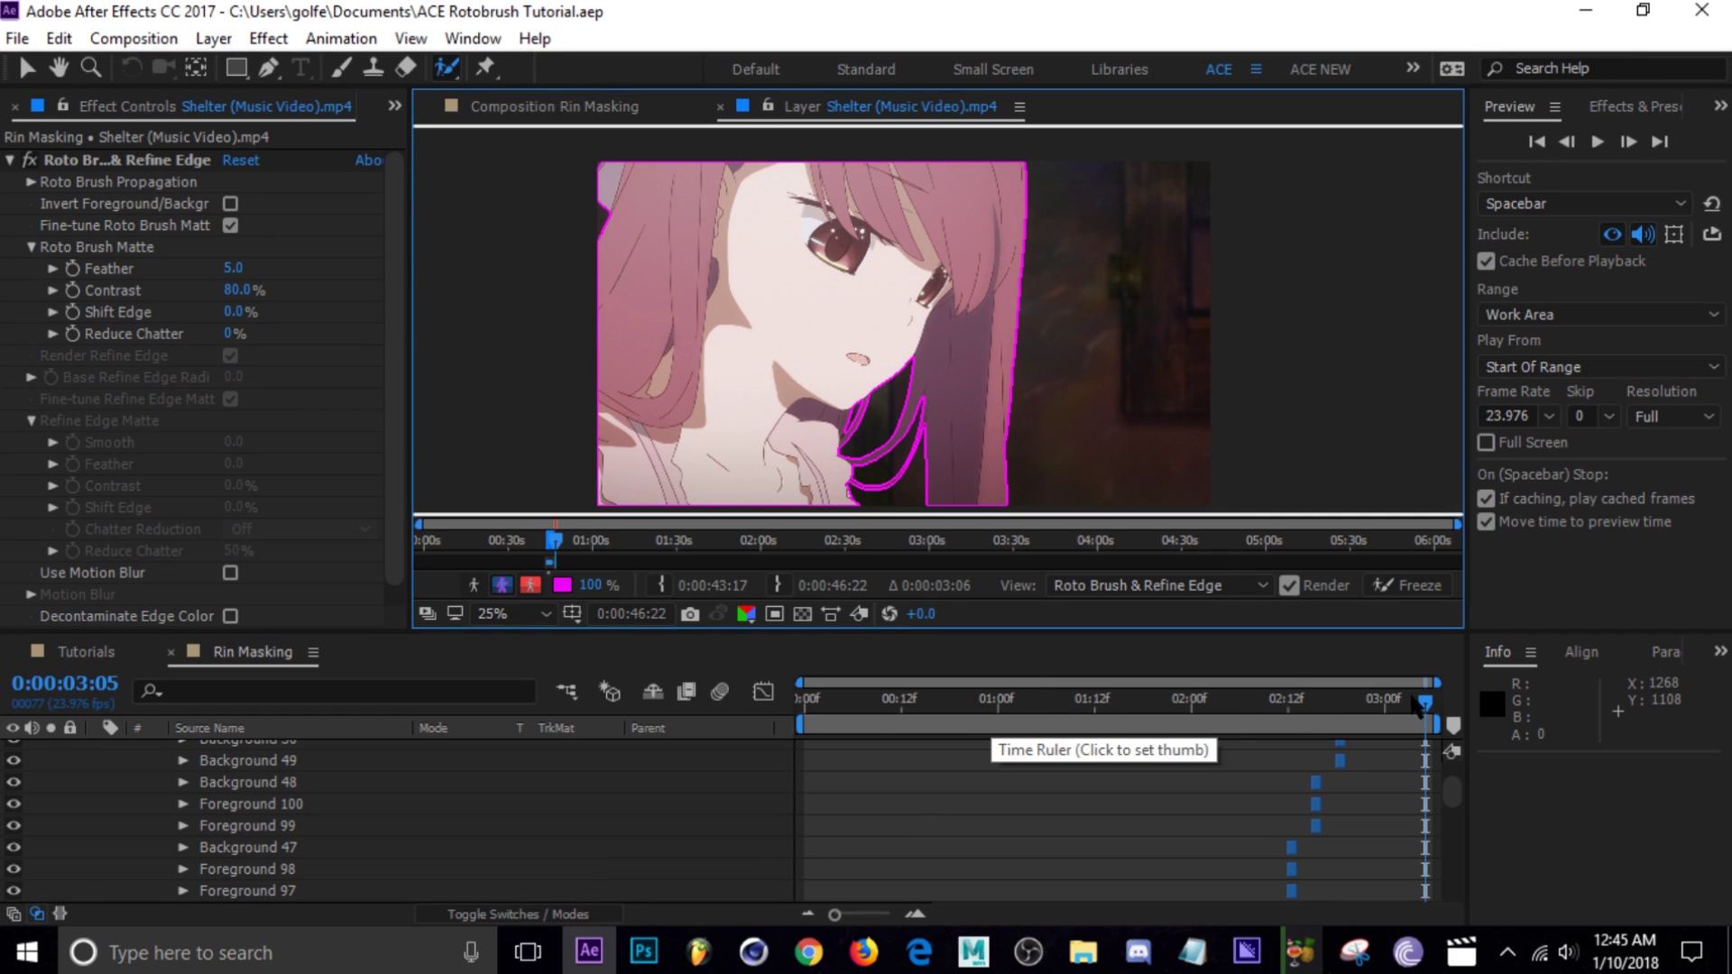
Step: Scrub back through earlier frames, including frame 1:12, to verify the roto outline follows the character
{"action": "left_click_drag", "start_coordinate": [1426, 704], "coordinate": [1136, 717]}
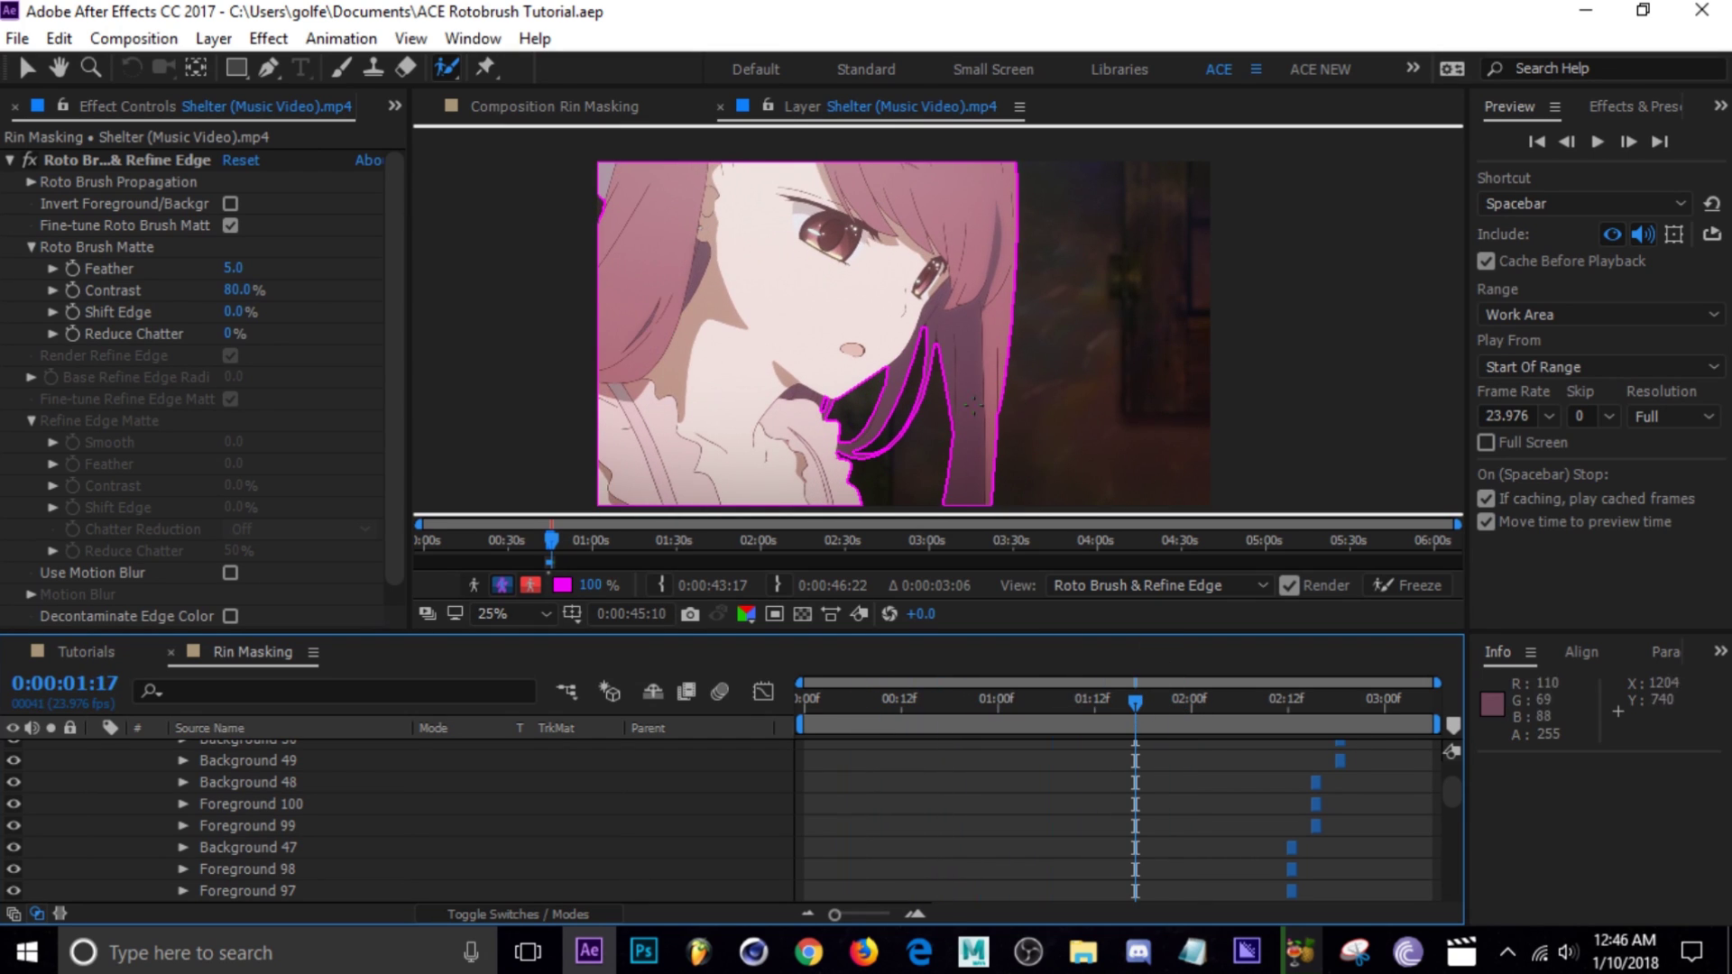
{"action": "scroll", "coordinate": [955, 439], "scroll_direction": "up", "scroll_amount": 2}
{"action": "scroll", "coordinate": [1059, 418], "scroll_direction": "up", "scroll_amount": 2}
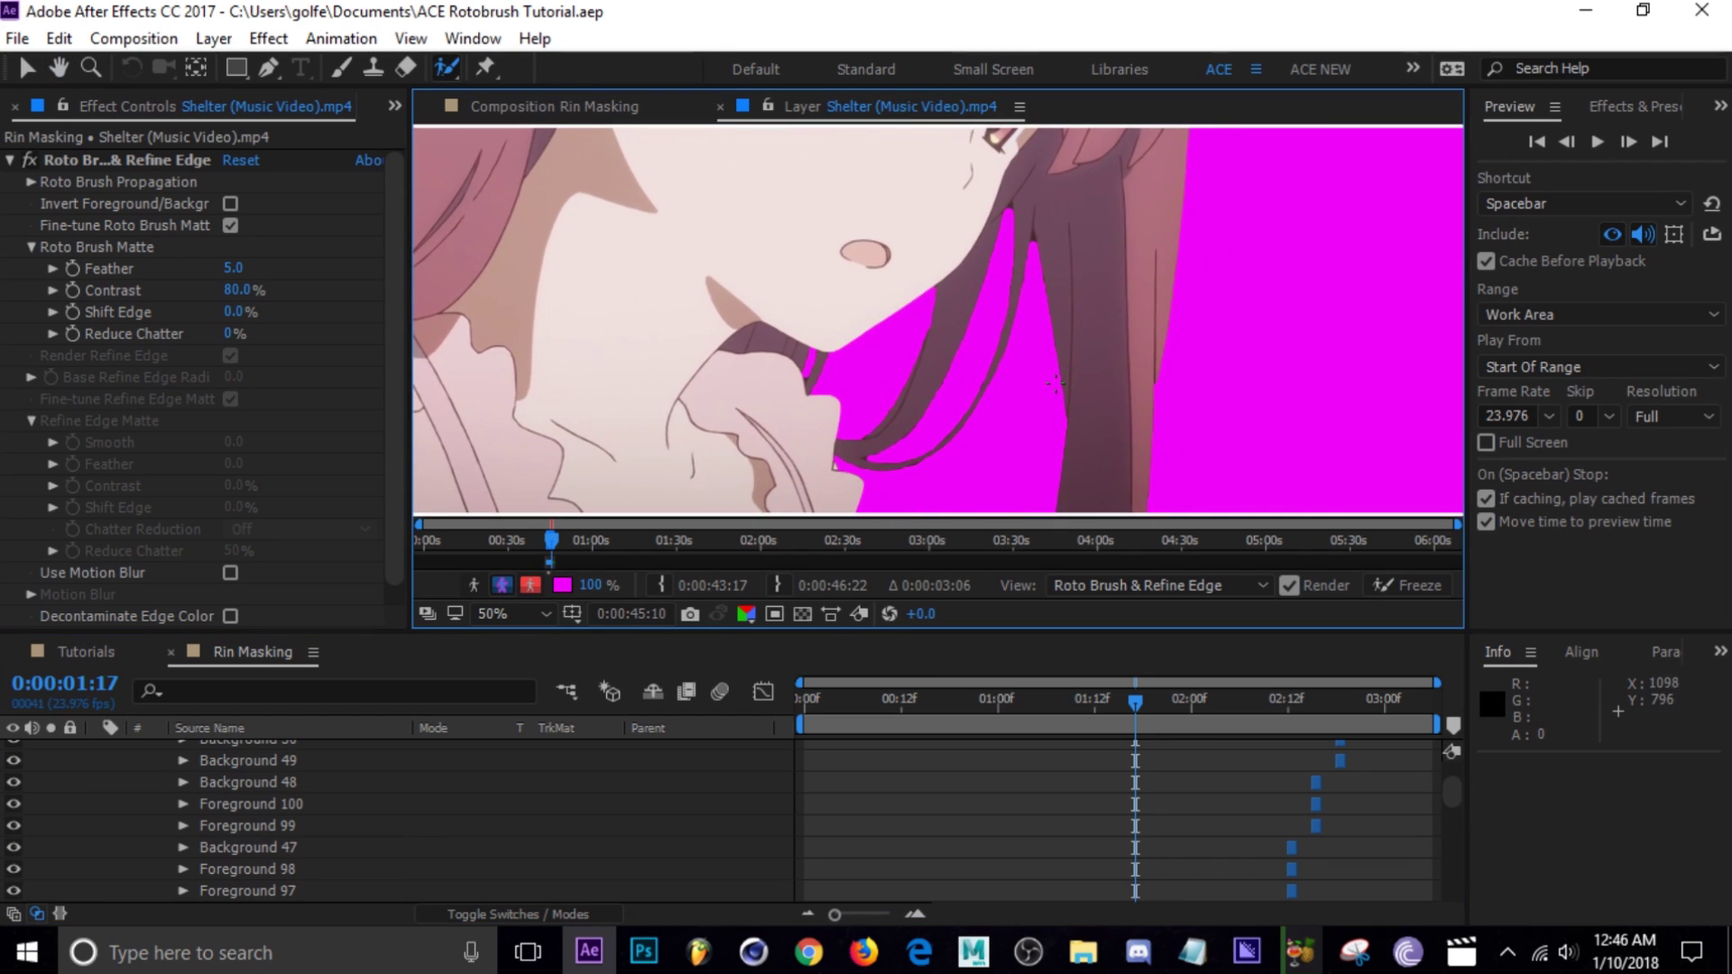
{"action": "scroll", "coordinate": [1119, 397], "scroll_direction": "down", "scroll_amount": 4}
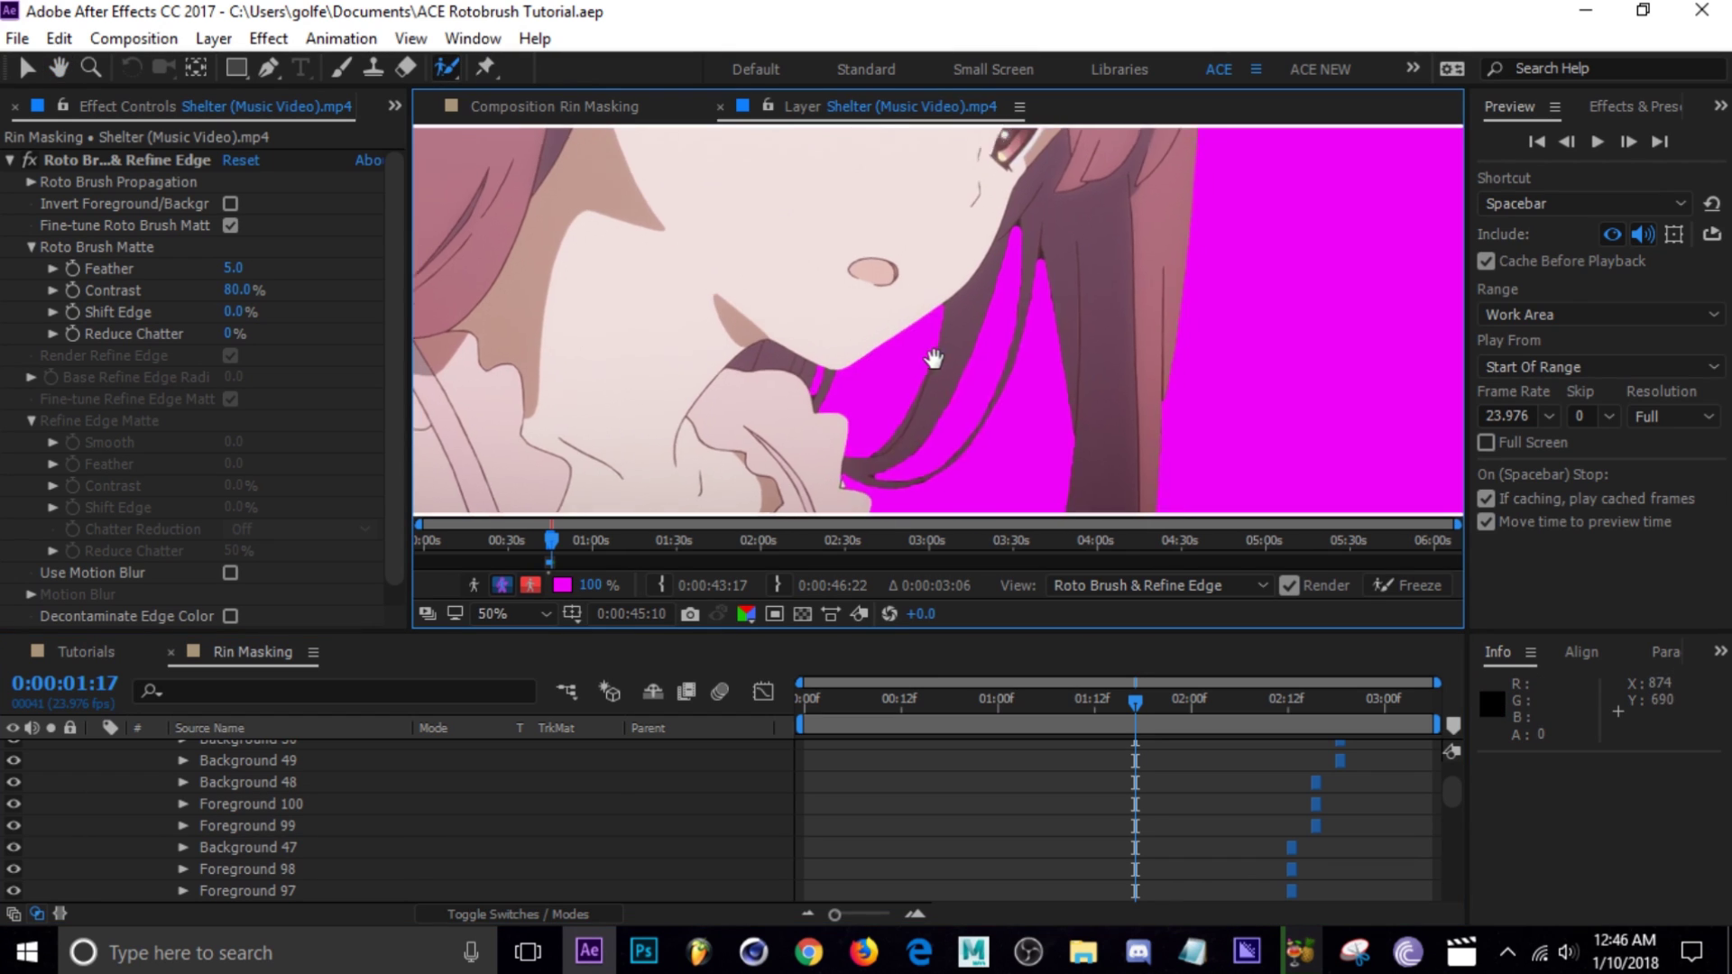
{"action": "left_click", "coordinate": [1094, 709]}
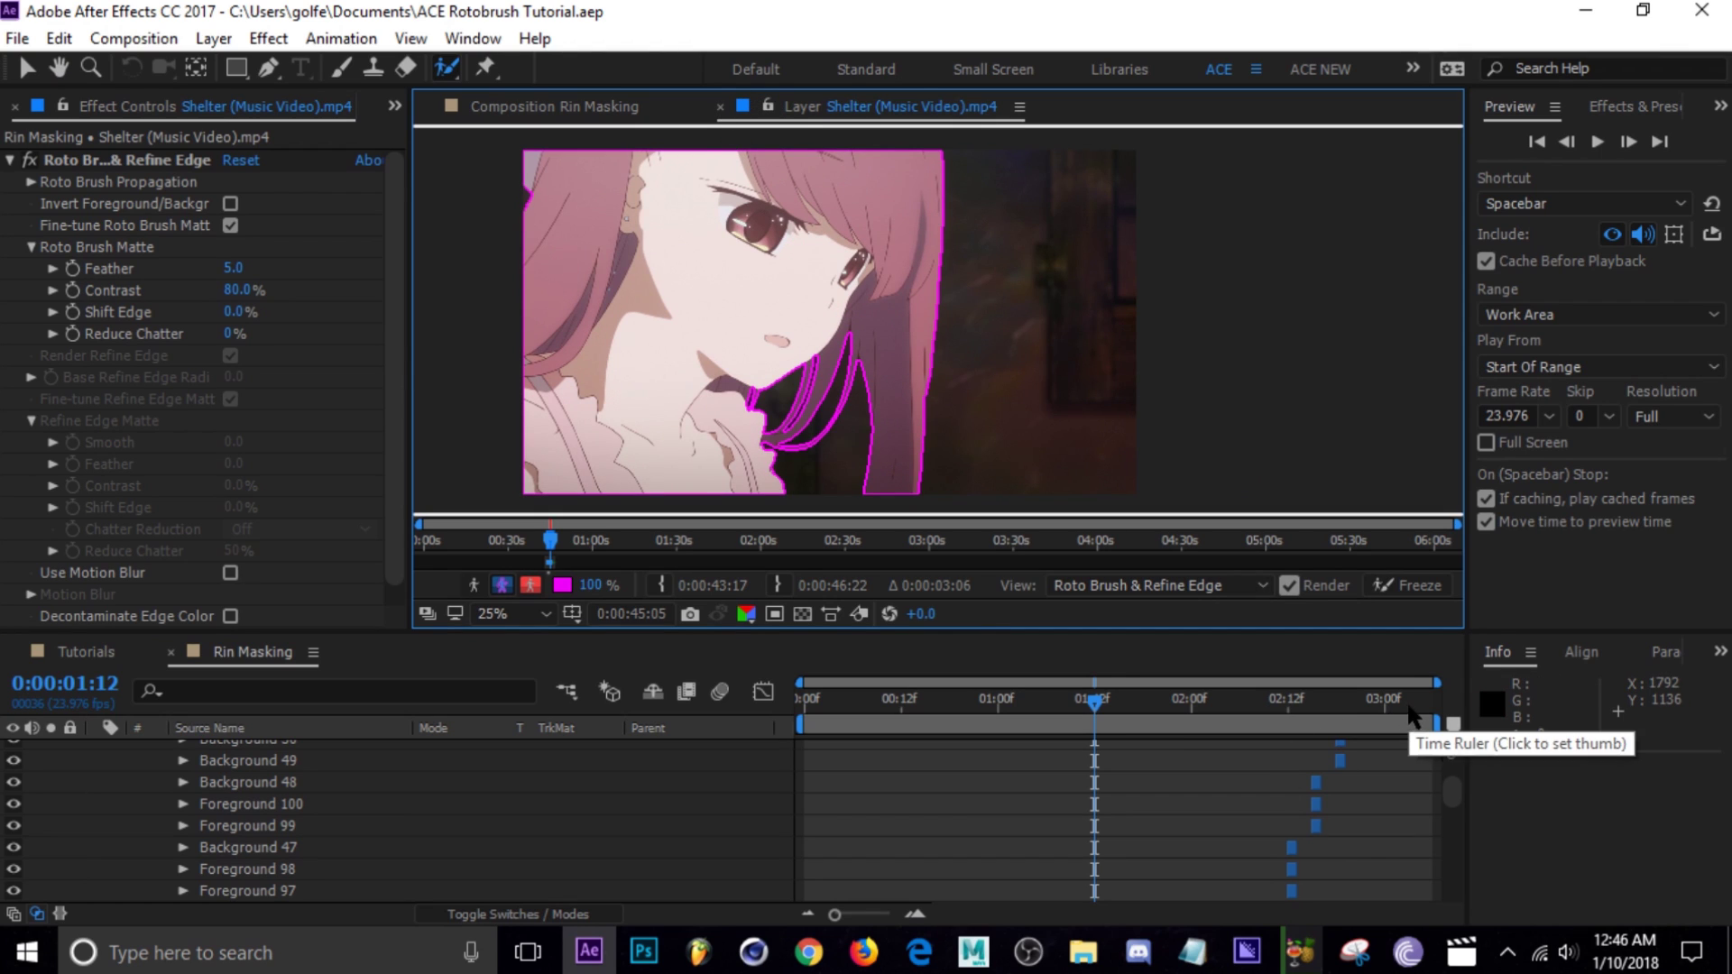
{"action": "mouse_move", "coordinate": [1313, 709]}
{"action": "left_mouse_down"}
{"action": "mouse_move", "coordinate": [1392, 708]}
{"action": "mouse_move", "coordinate": [907, 704]}
{"action": "mouse_move", "coordinate": [1279, 704]}
{"action": "left_mouse_up"}
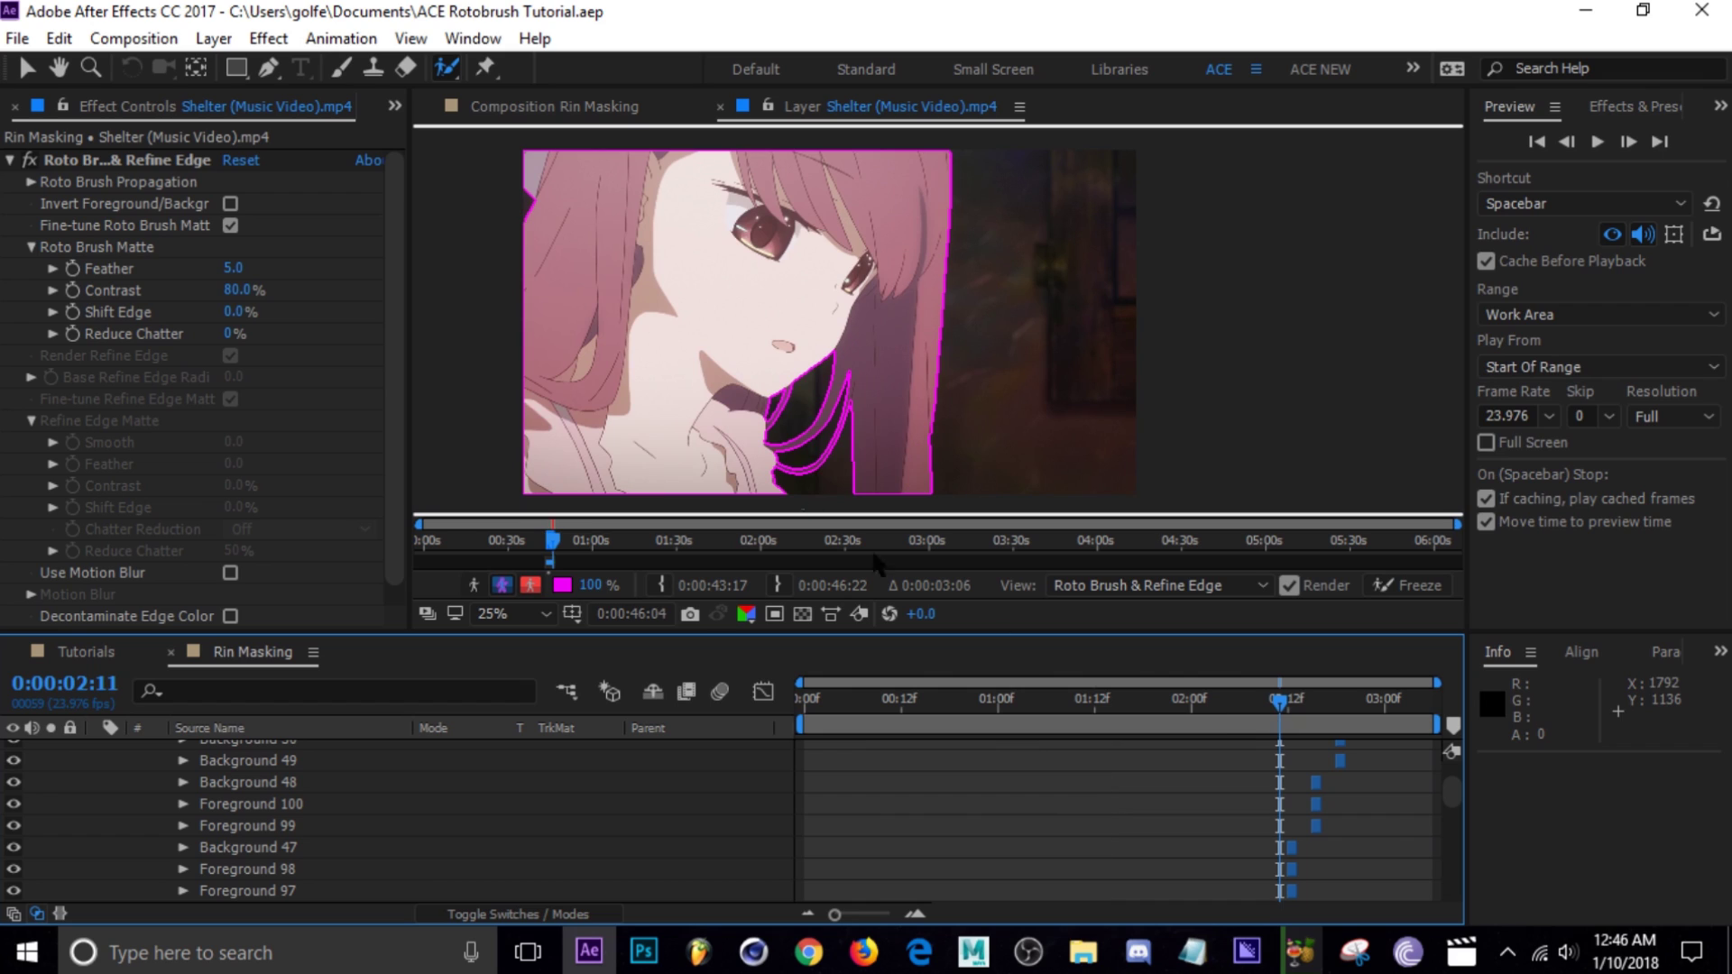
Step: Close the Layer viewer and zoom the Rin Masking composition view to 200% on the hair
{"action": "left_click", "coordinate": [721, 107]}
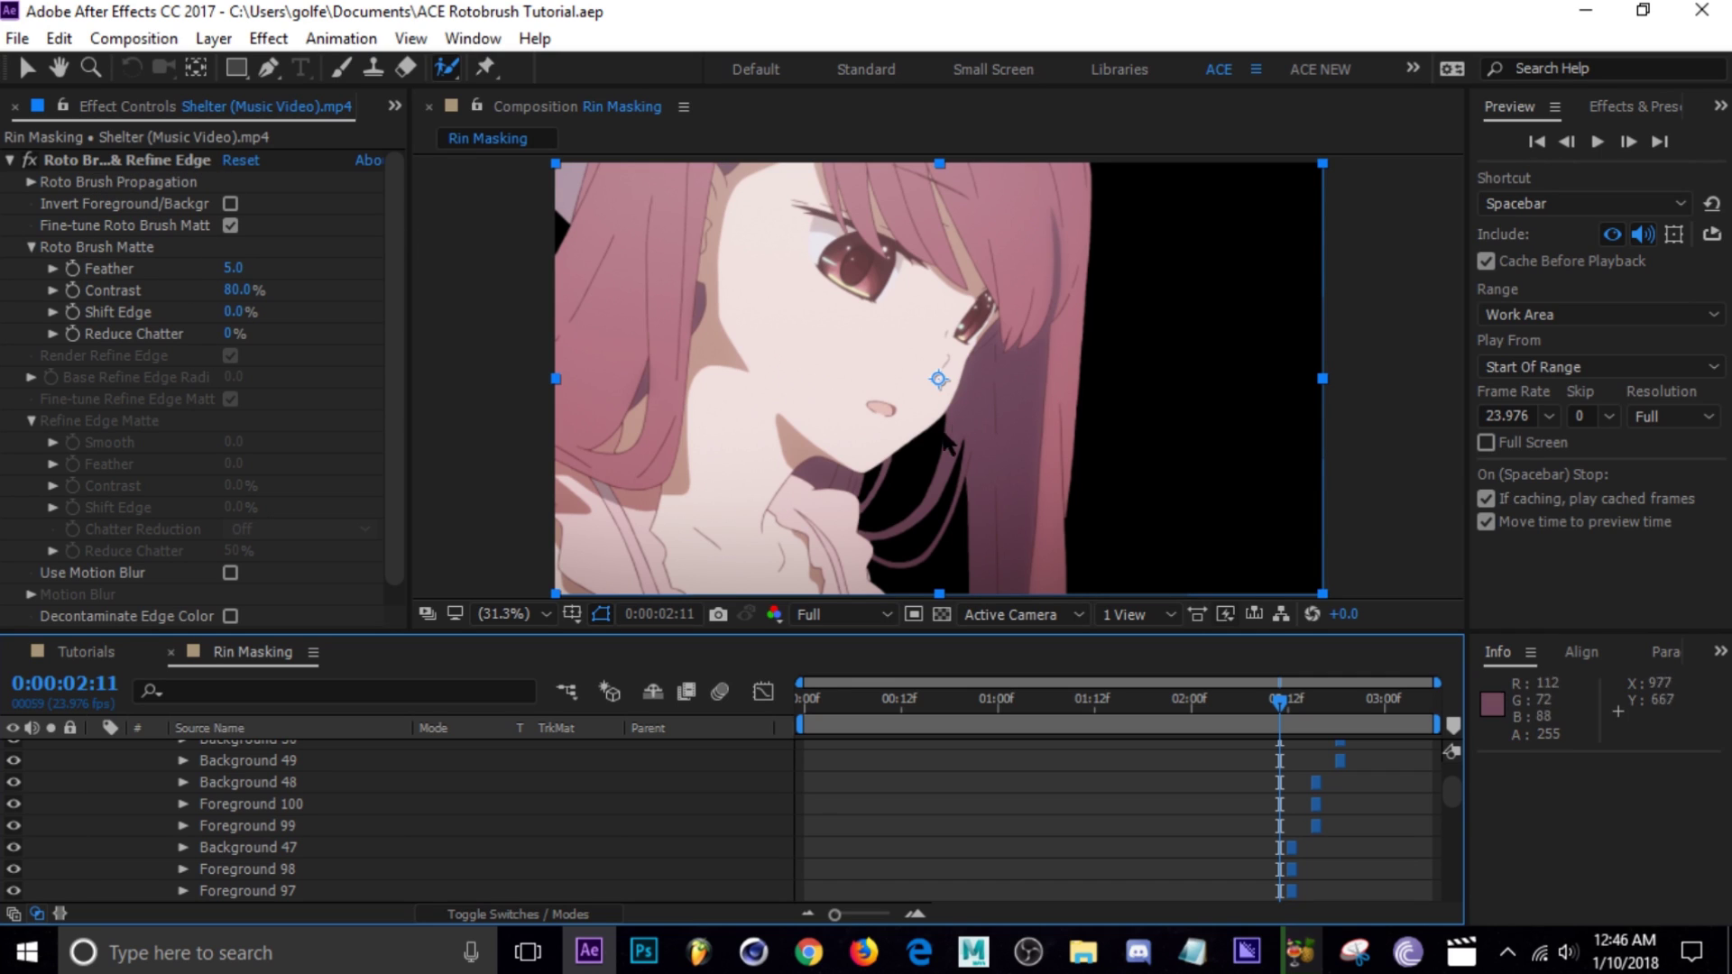
{"action": "key", "text": "h"}
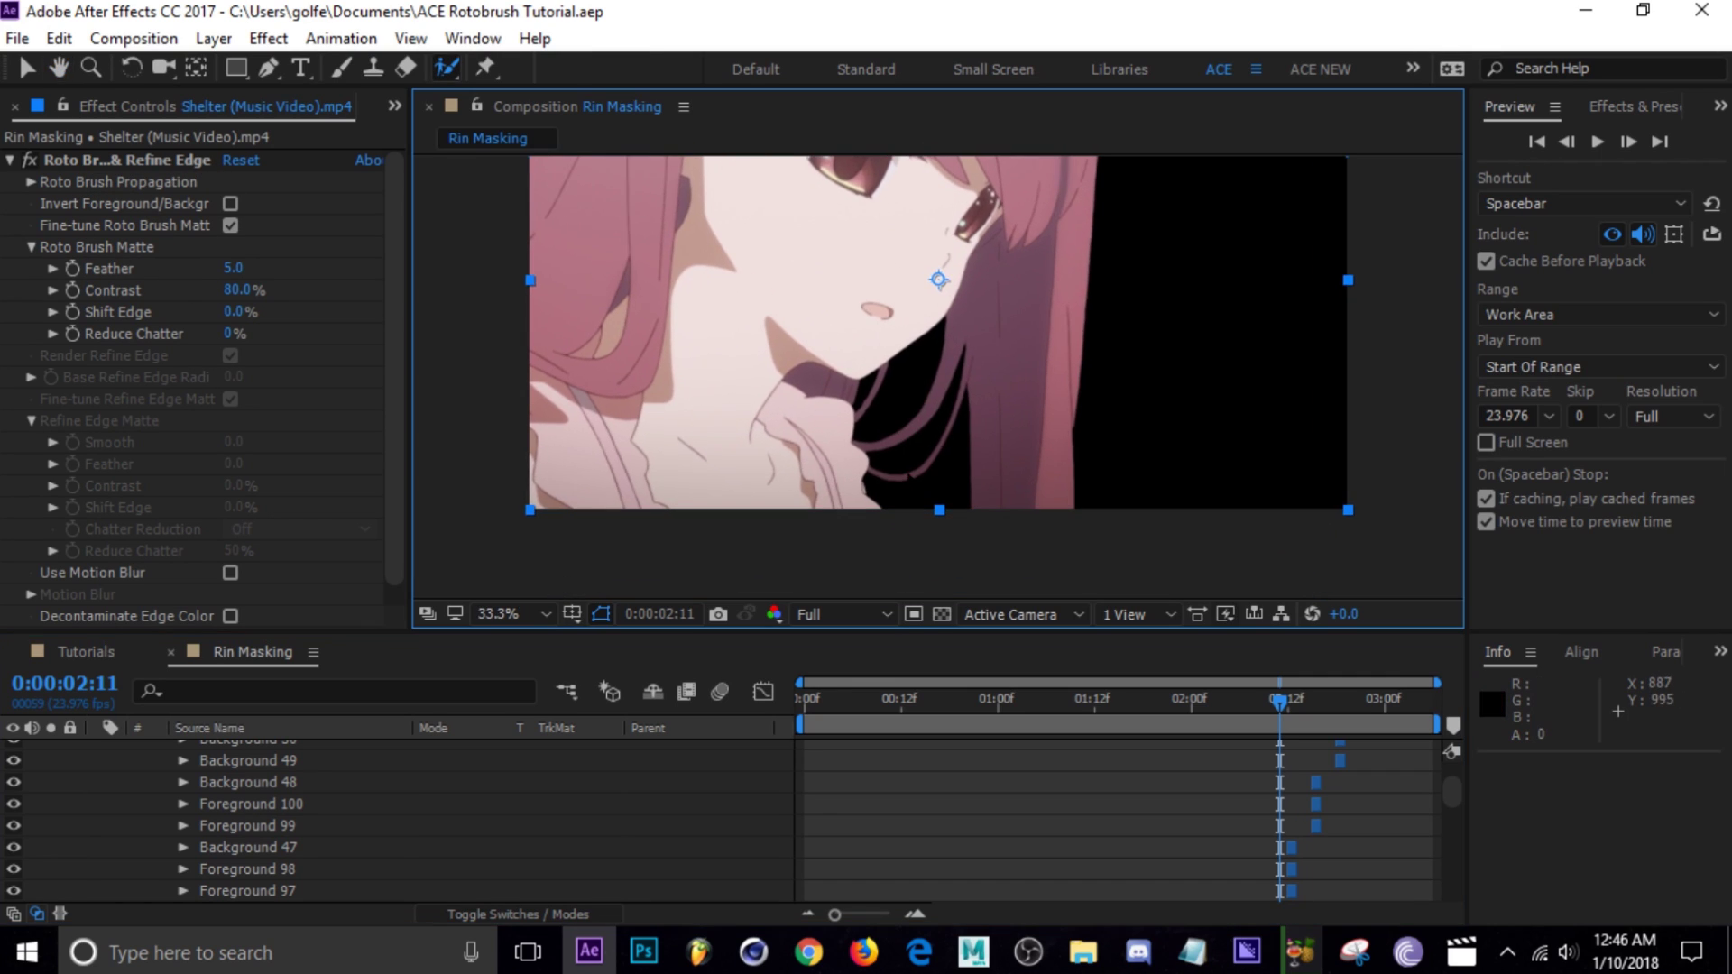
{"action": "scroll", "coordinate": [911, 519], "scroll_direction": "up", "scroll_amount": 4}
{"action": "scroll", "coordinate": [943, 397], "scroll_direction": "up", "scroll_amount": 2}
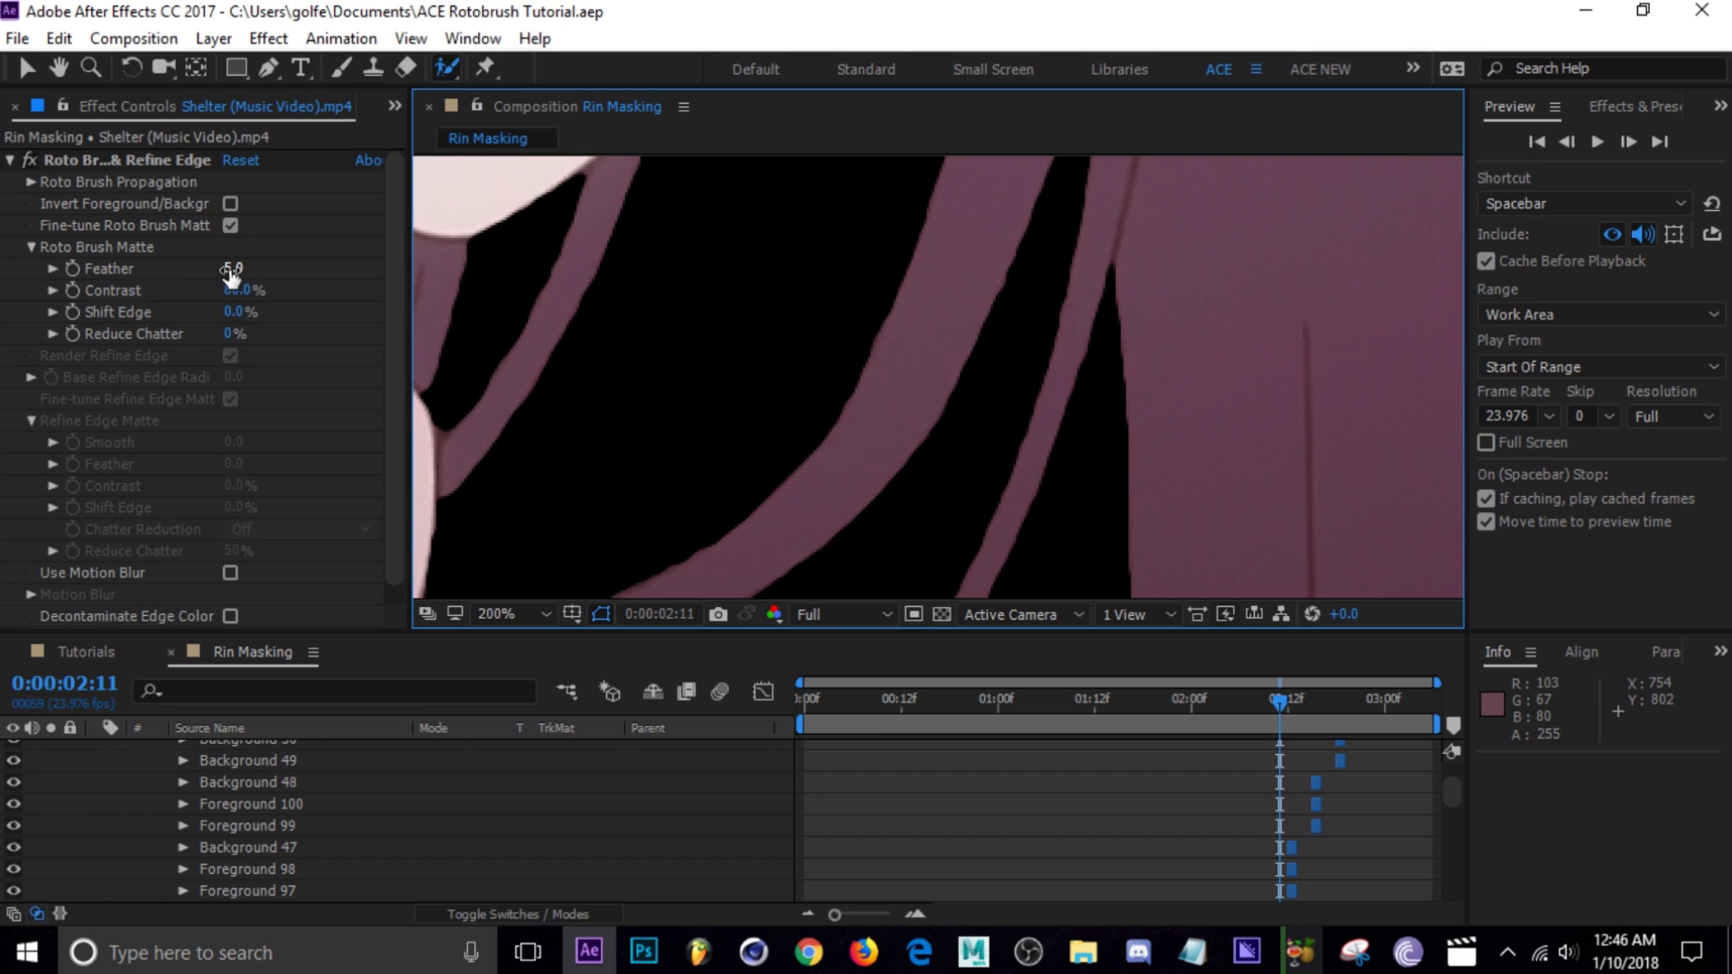
Step: Undo a trial feather of 54.5, then set matte Shift Edge to 100% and Feather to 7.5
{"action": "left_click_drag", "start_coordinate": [230, 275], "coordinate": [913, 321]}
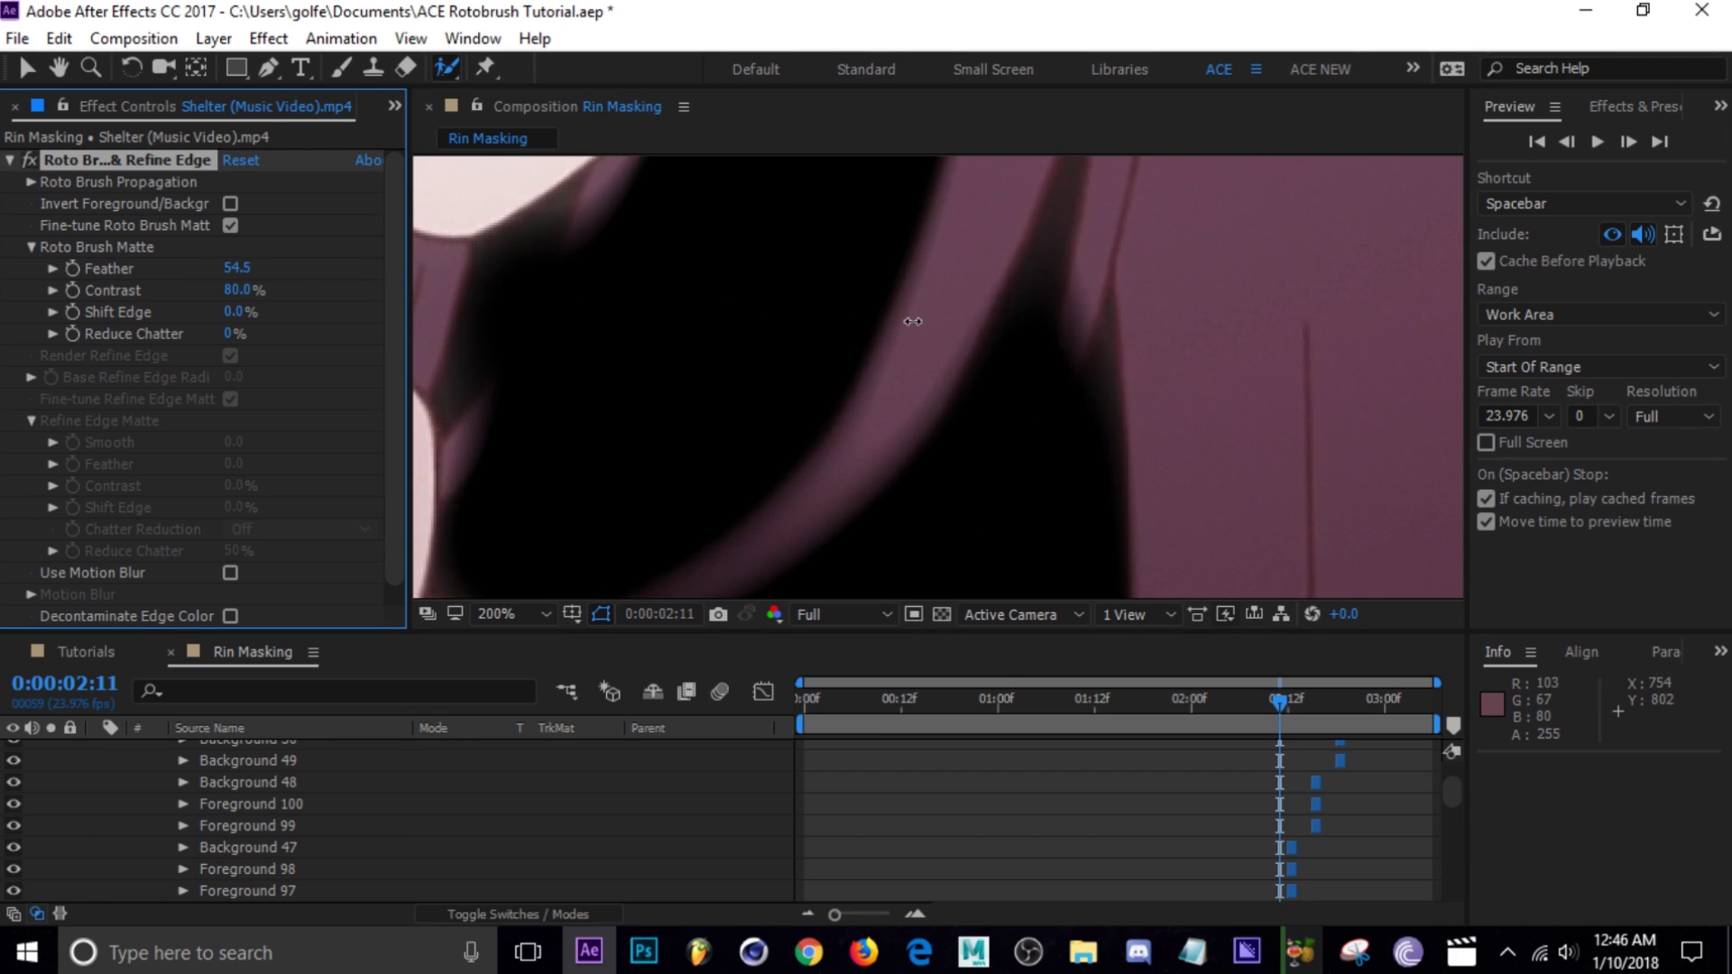
{"action": "scroll", "coordinate": [1013, 416], "scroll_direction": "down", "scroll_amount": 3}
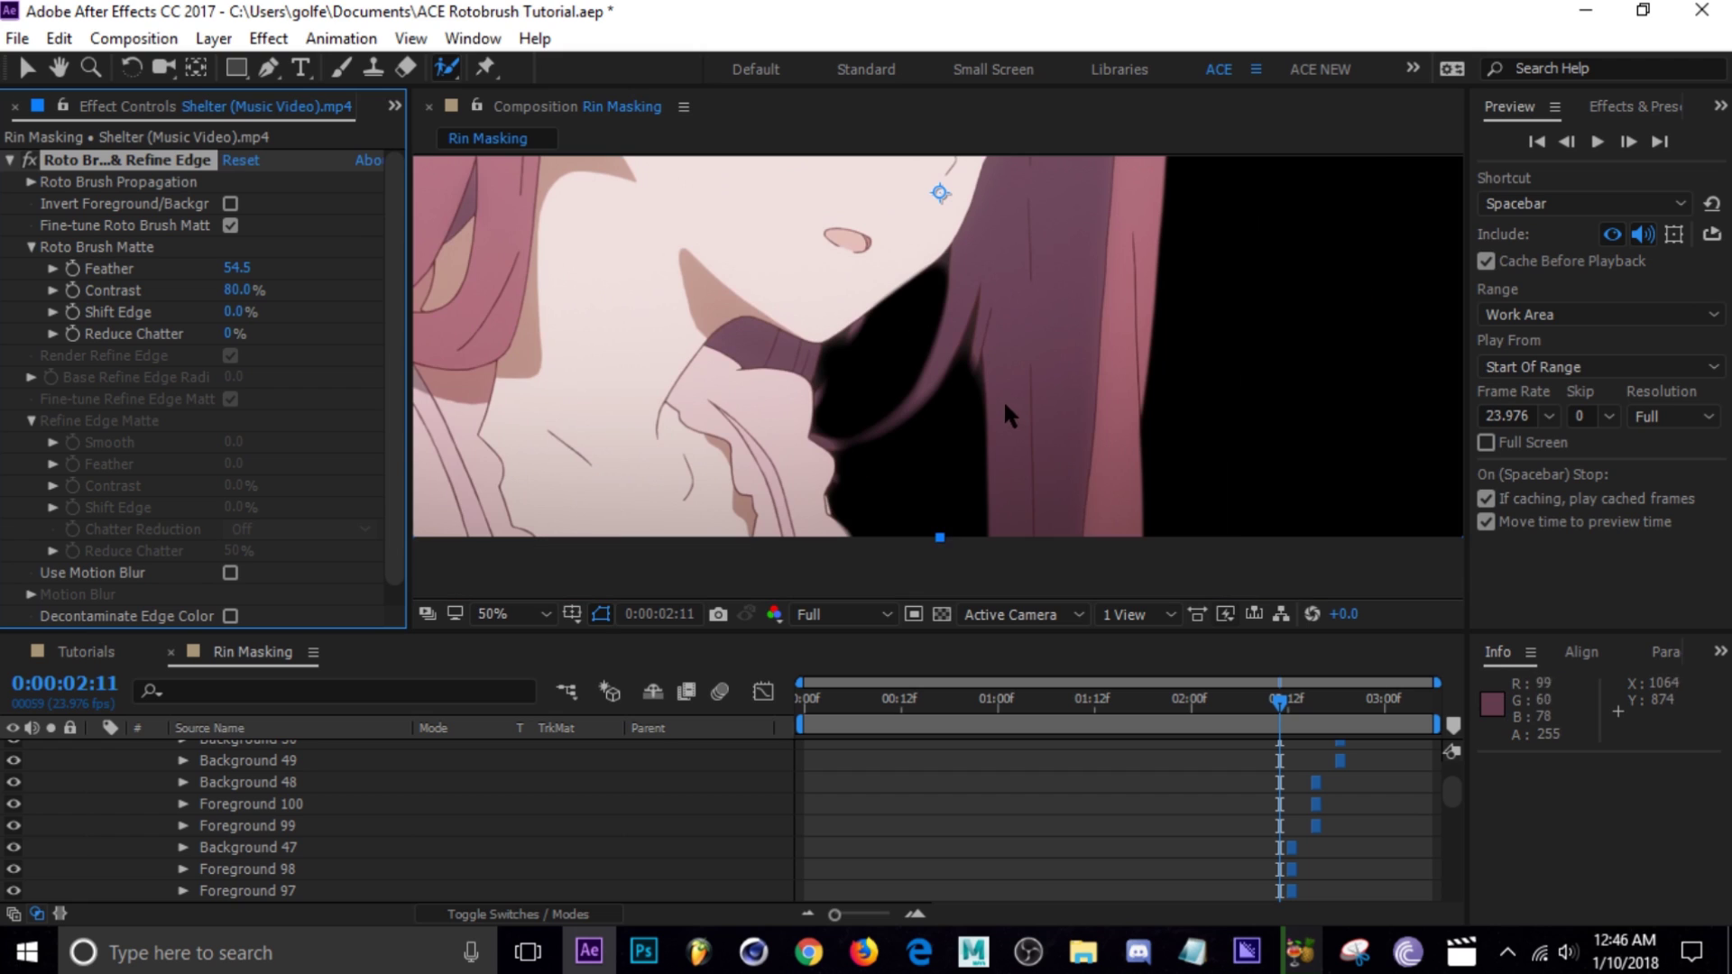
{"action": "key", "text": "ctrl+z"}
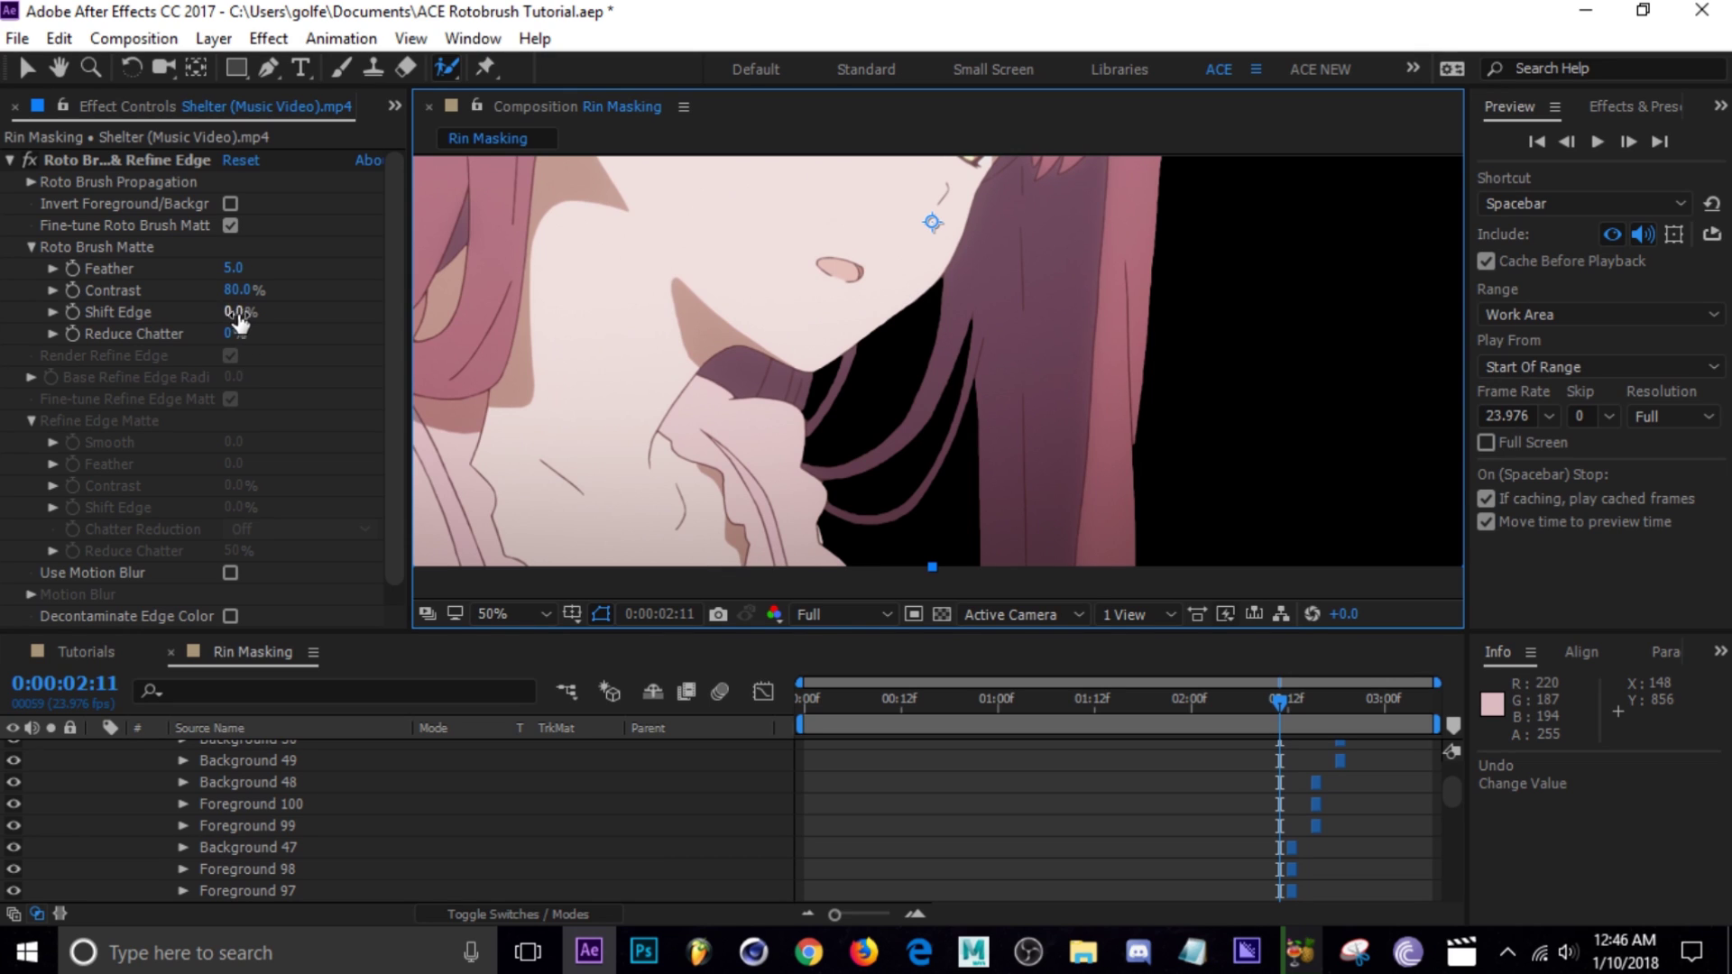
{"action": "scroll", "coordinate": [880, 451], "scroll_direction": "up", "scroll_amount": 3}
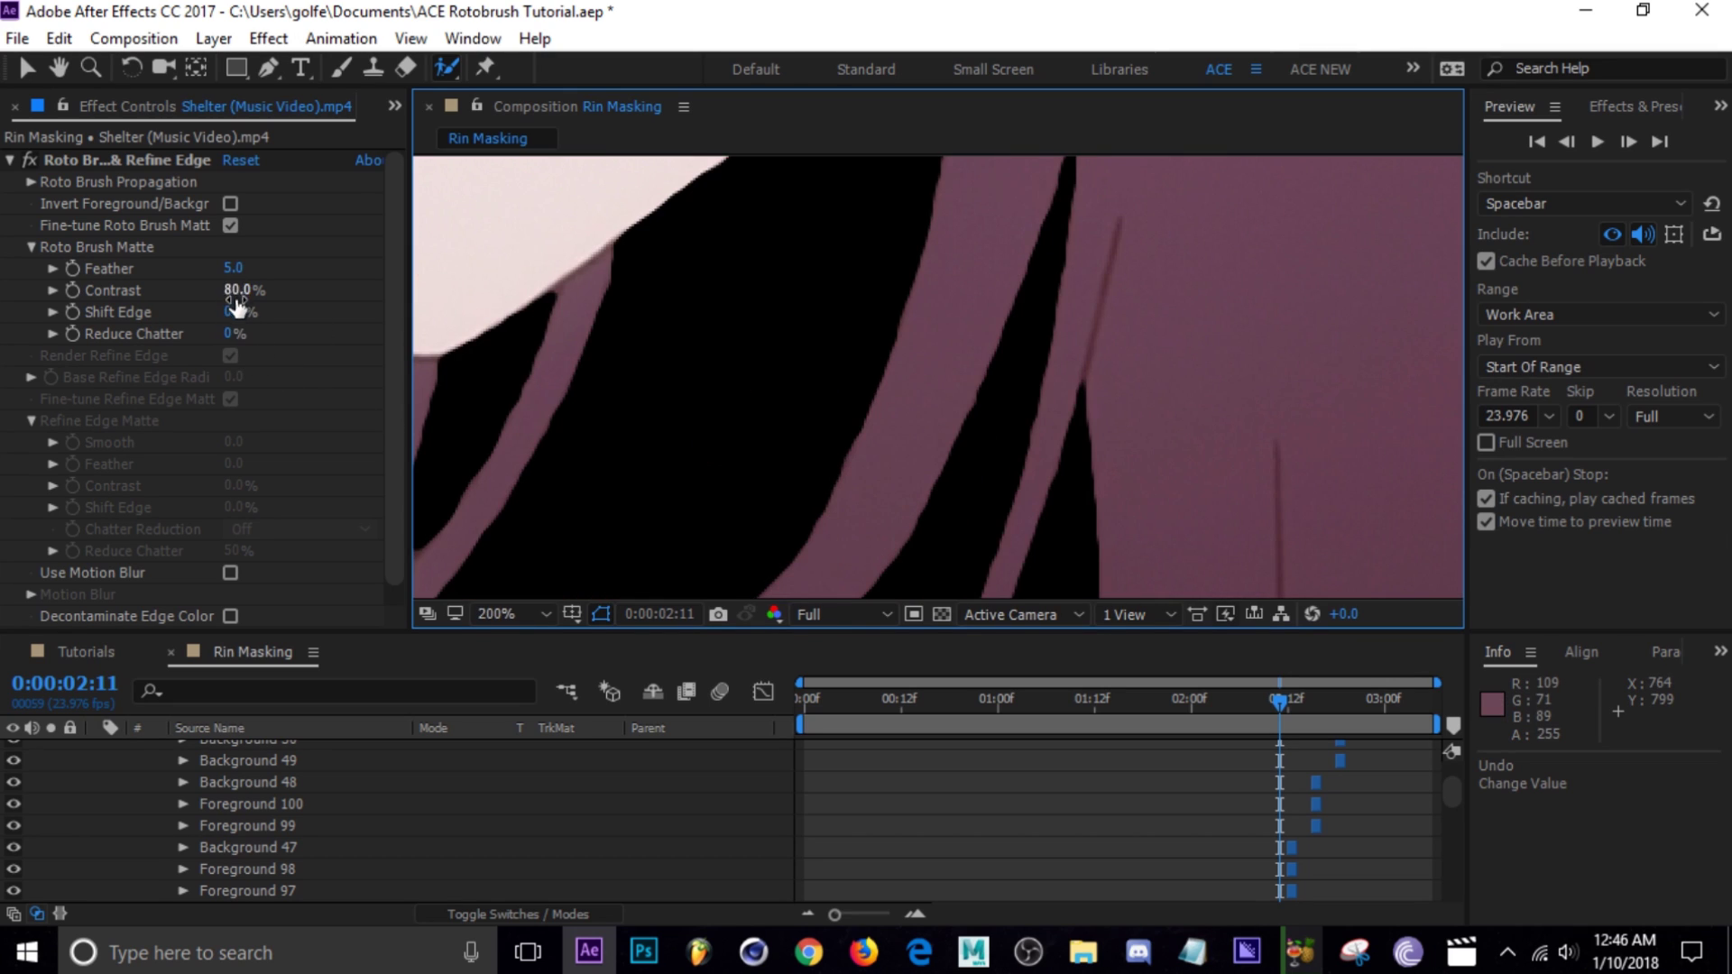
{"action": "left_click_drag", "start_coordinate": [236, 318], "coordinate": [402, 318]}
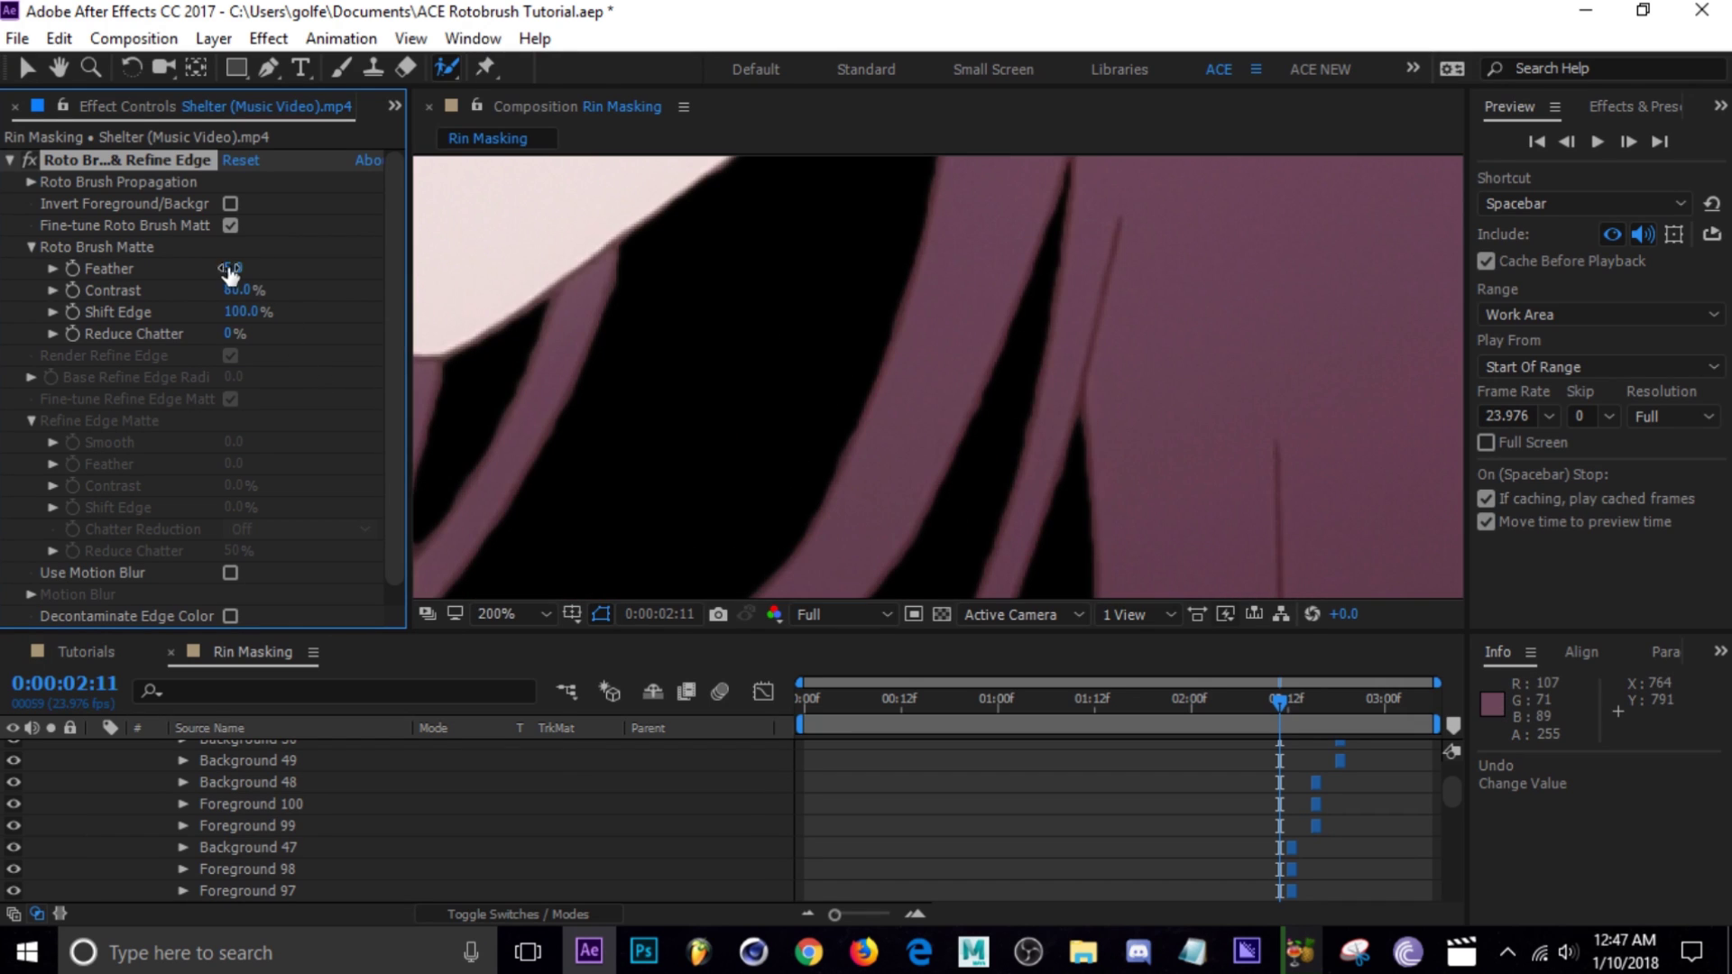
{"action": "left_click_drag", "start_coordinate": [234, 271], "coordinate": [258, 268]}
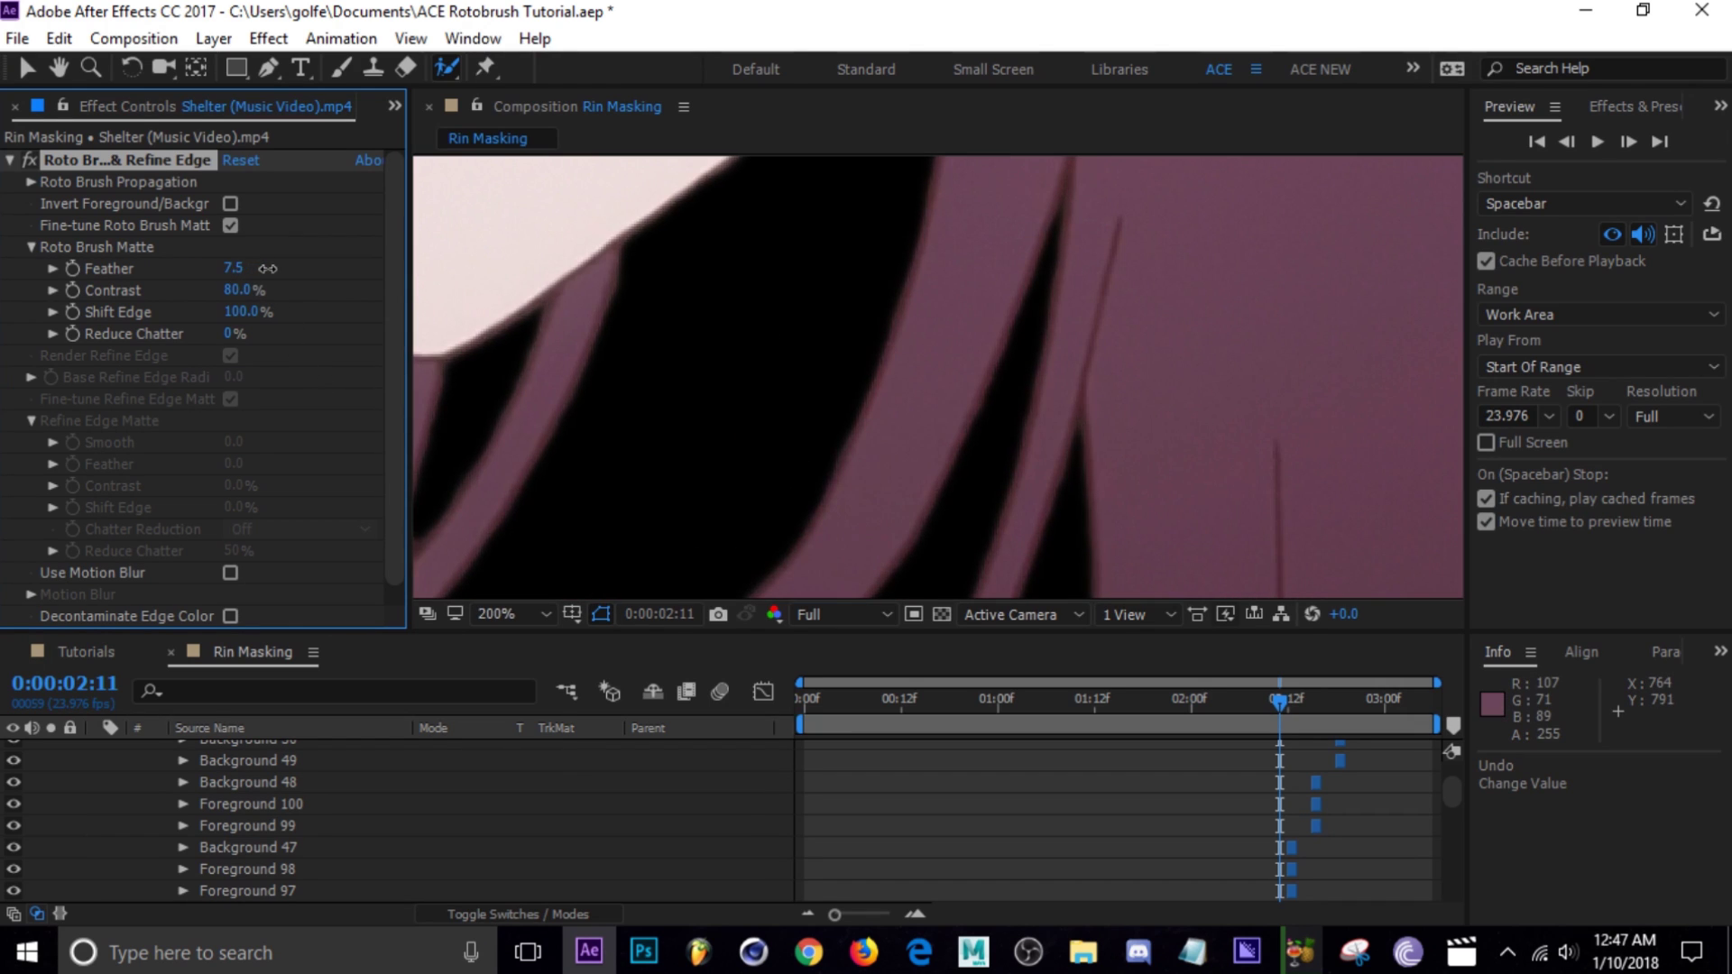
{"action": "scroll", "coordinate": [801, 474], "scroll_direction": "down", "scroll_amount": 4}
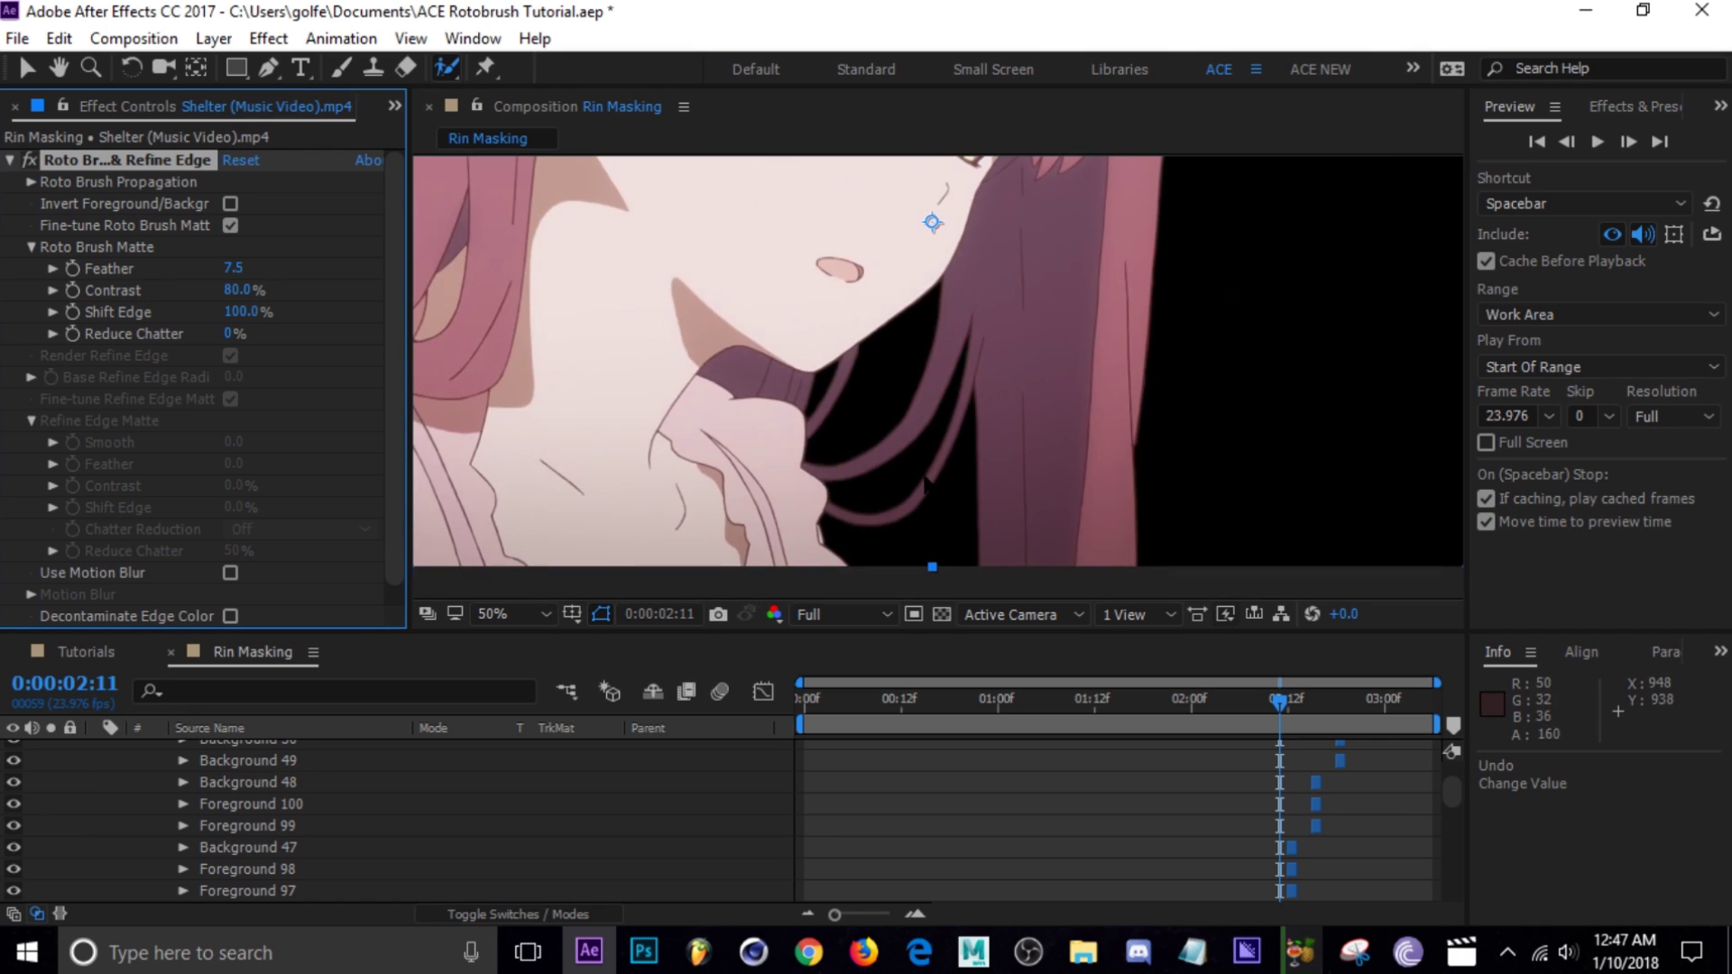
{"action": "scroll", "coordinate": [841, 356], "scroll_direction": "down", "scroll_amount": 2}
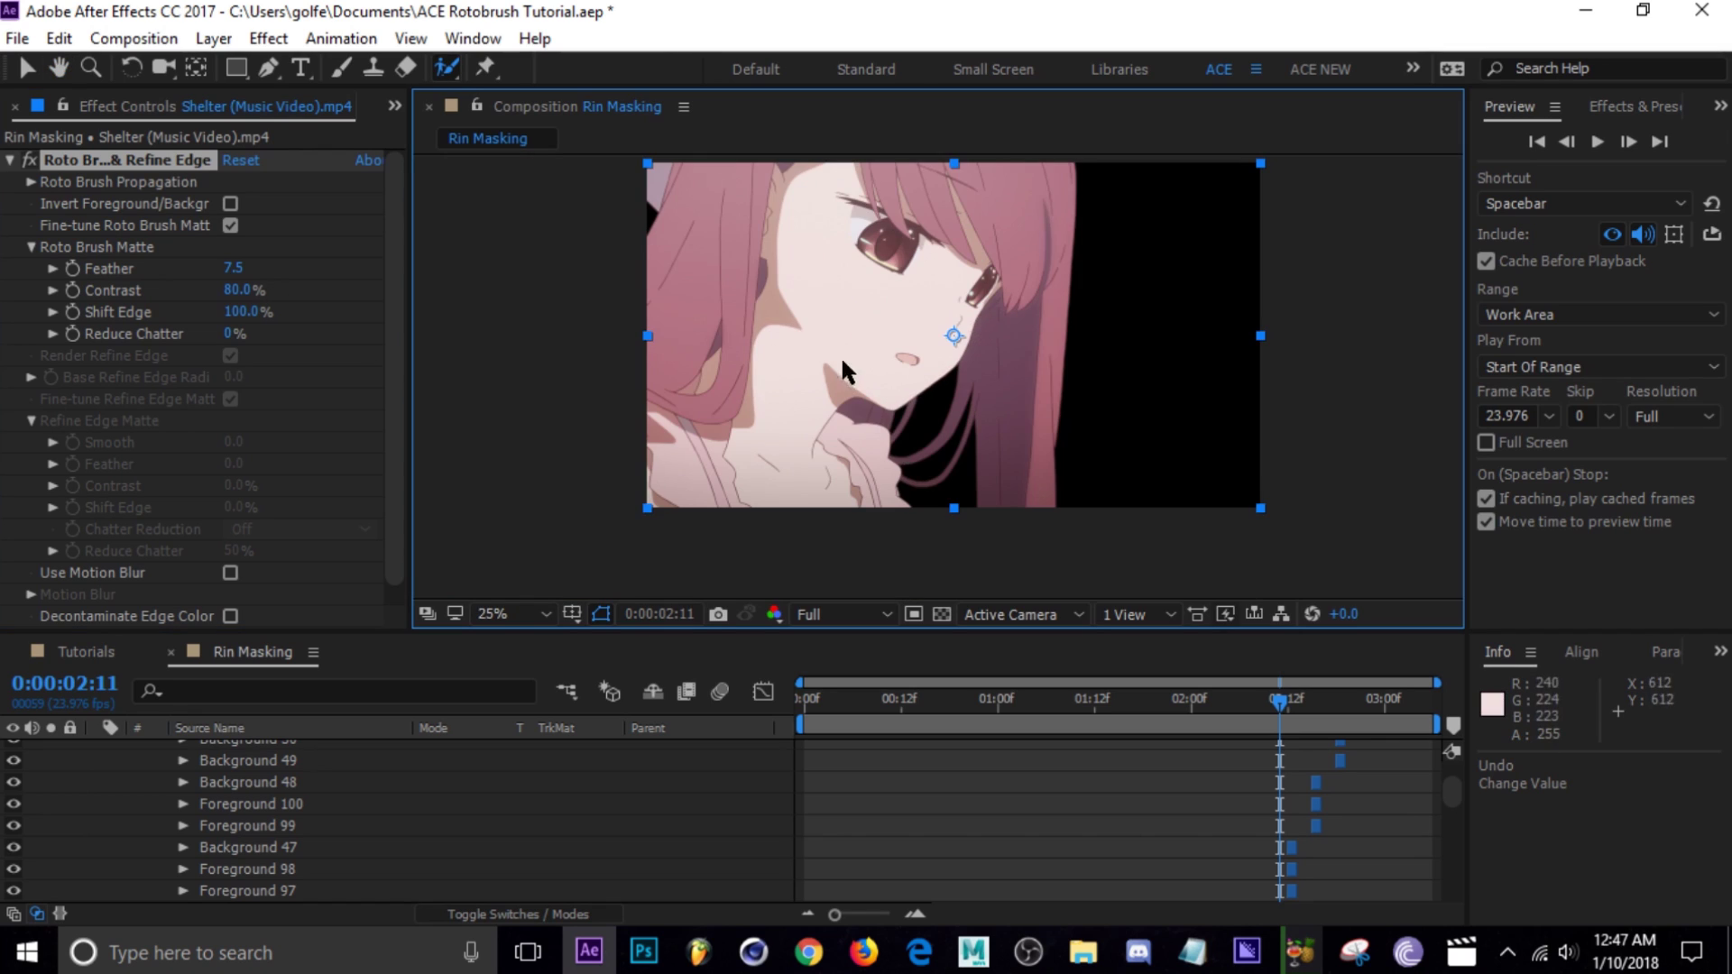
Step: Scrub through the clip to review the refined matte, then save the project
{"action": "left_click_drag", "start_coordinate": [1096, 702], "coordinate": [1430, 756]}
{"action": "left_click_drag", "start_coordinate": [1121, 727], "coordinate": [1339, 742]}
{"action": "scroll", "coordinate": [436, 816], "scroll_direction": "up", "scroll_amount": 10}
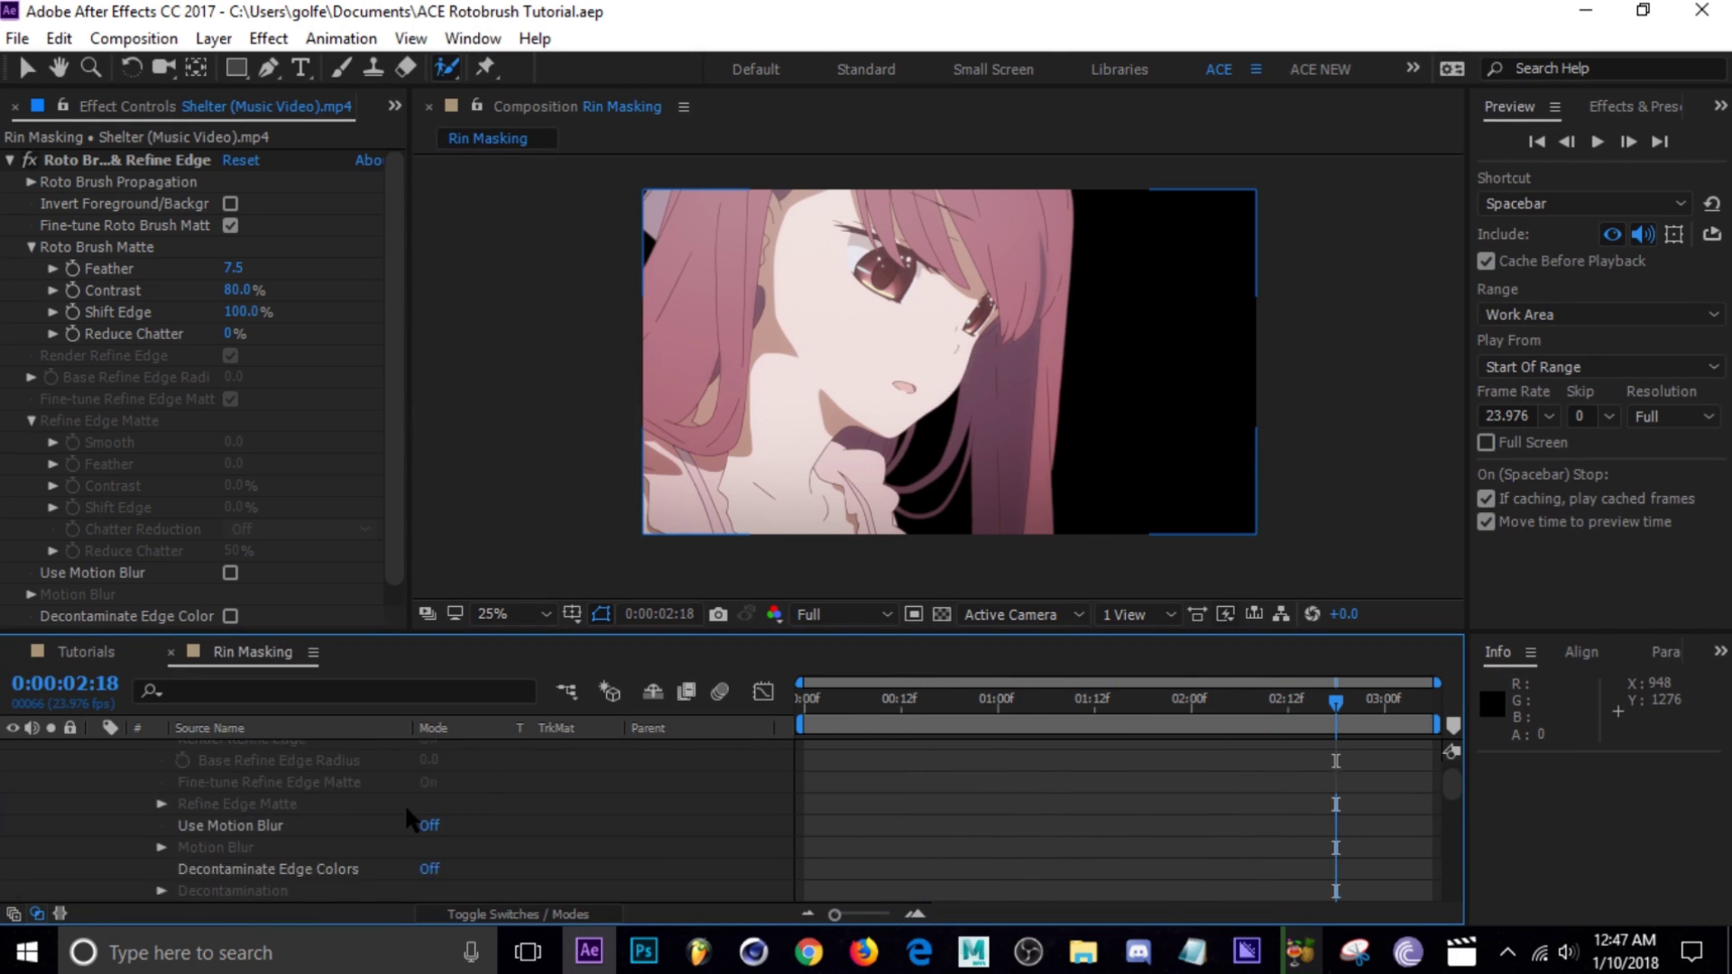
{"action": "key", "text": "ctrl+z"}
Step: Collapse the Shelter layer's effect properties and view frames of the Tutorials composition for reference
{"action": "left_click", "coordinate": [96, 750]}
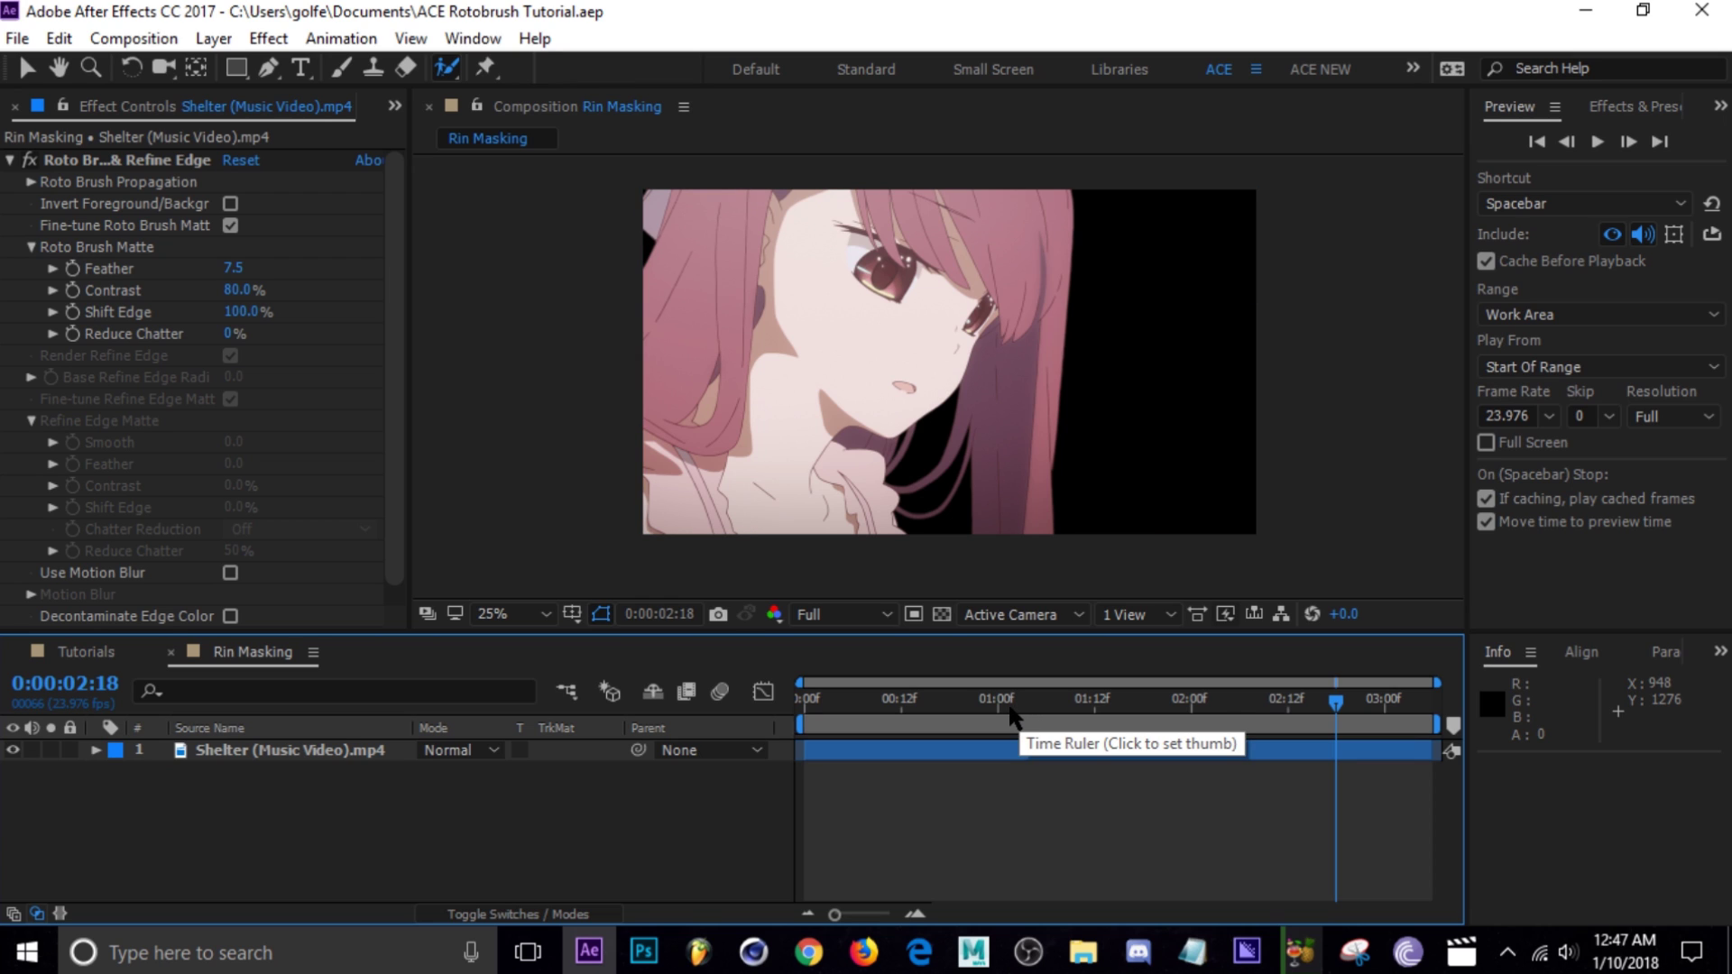
{"action": "left_click", "coordinate": [972, 708]}
{"action": "left_click", "coordinate": [107, 652]}
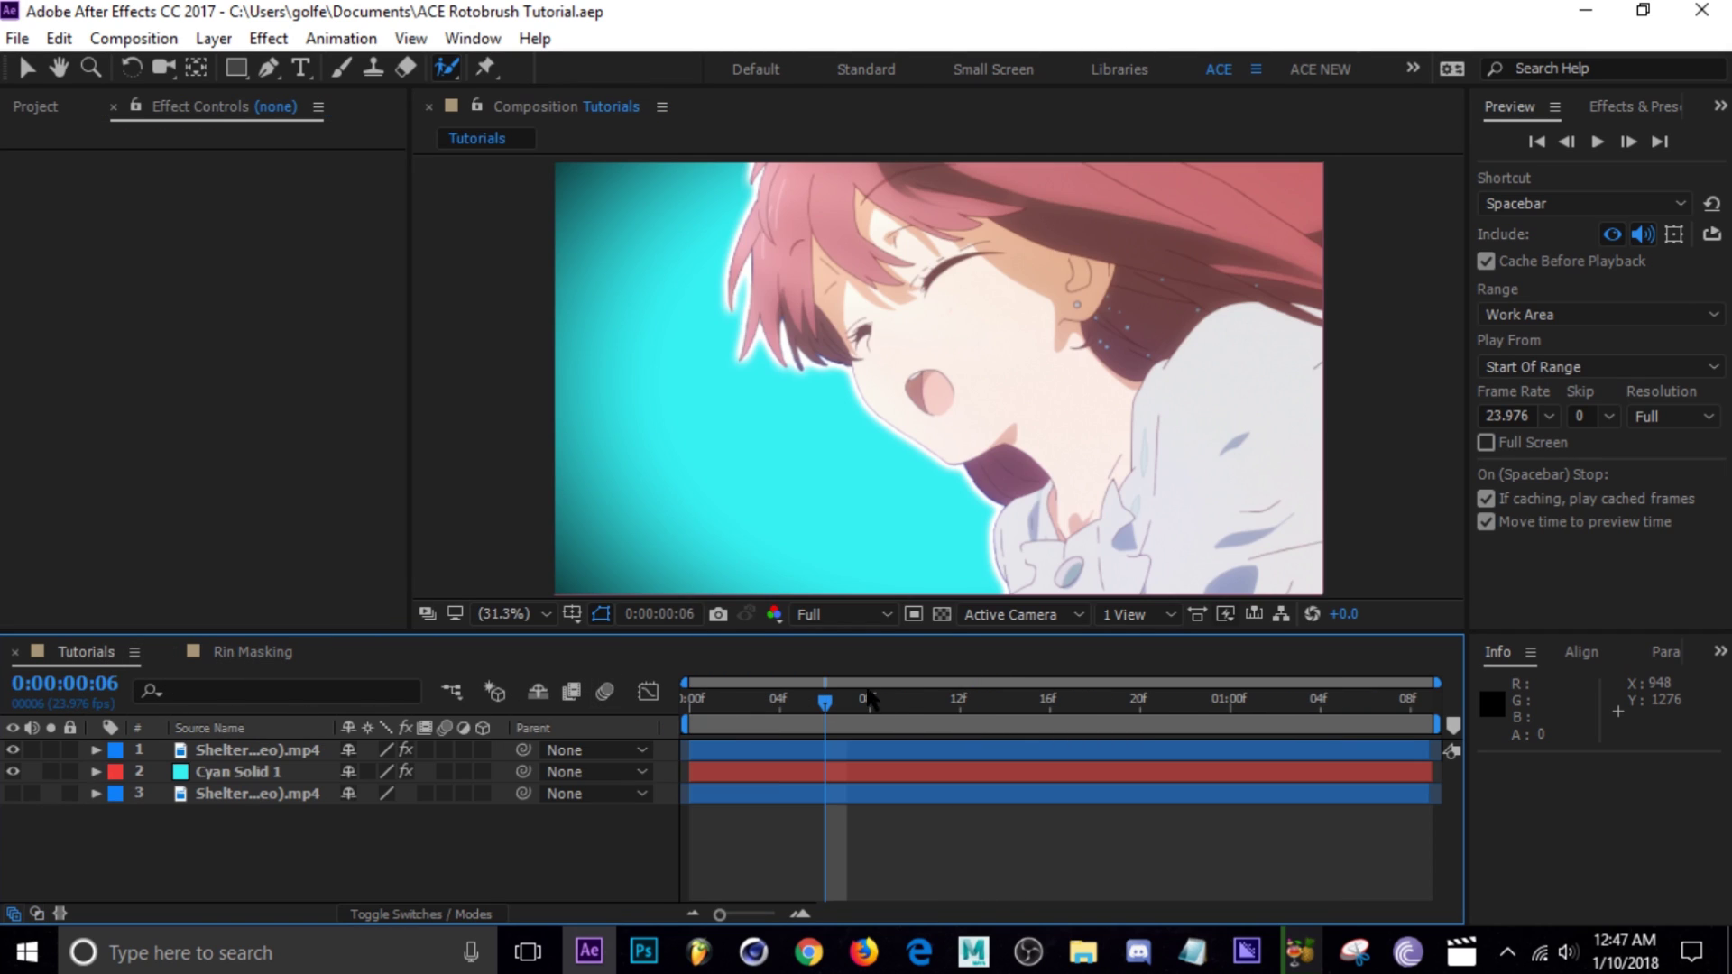
{"action": "left_click", "coordinate": [959, 700]}
Step: Create Cyan Solid 2 in Rin Masking and place it below the Shelter clip
{"action": "left_click", "coordinate": [271, 651]}
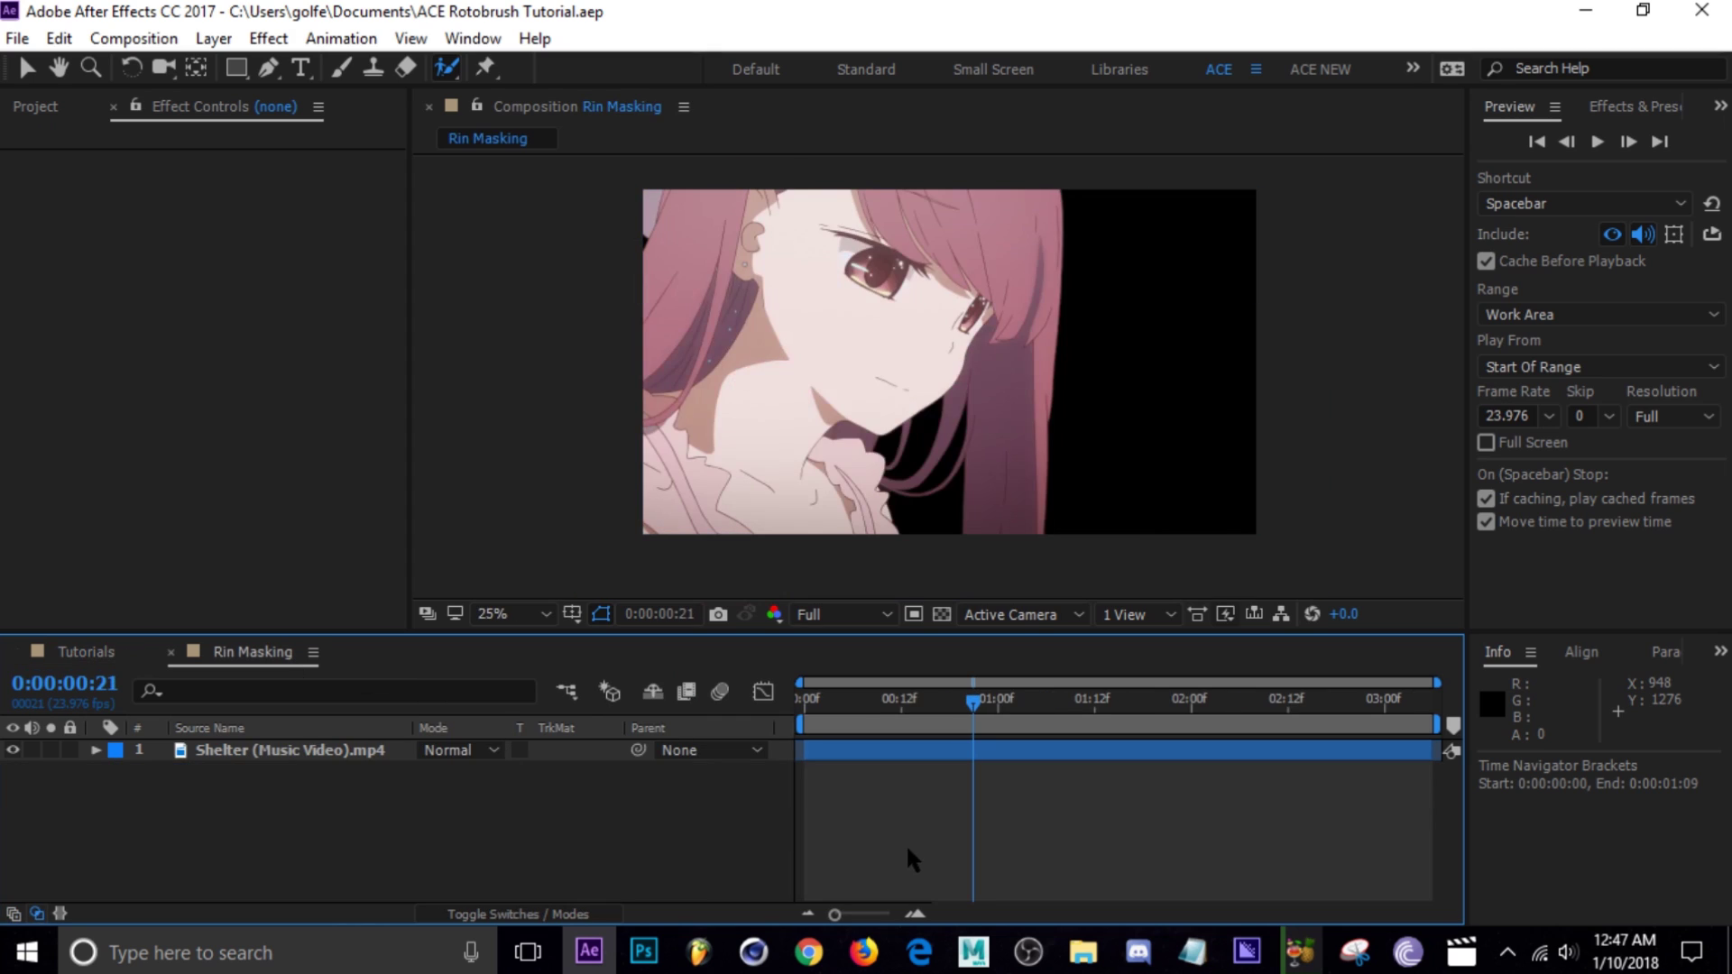
{"action": "key", "text": "ctrl+y"}
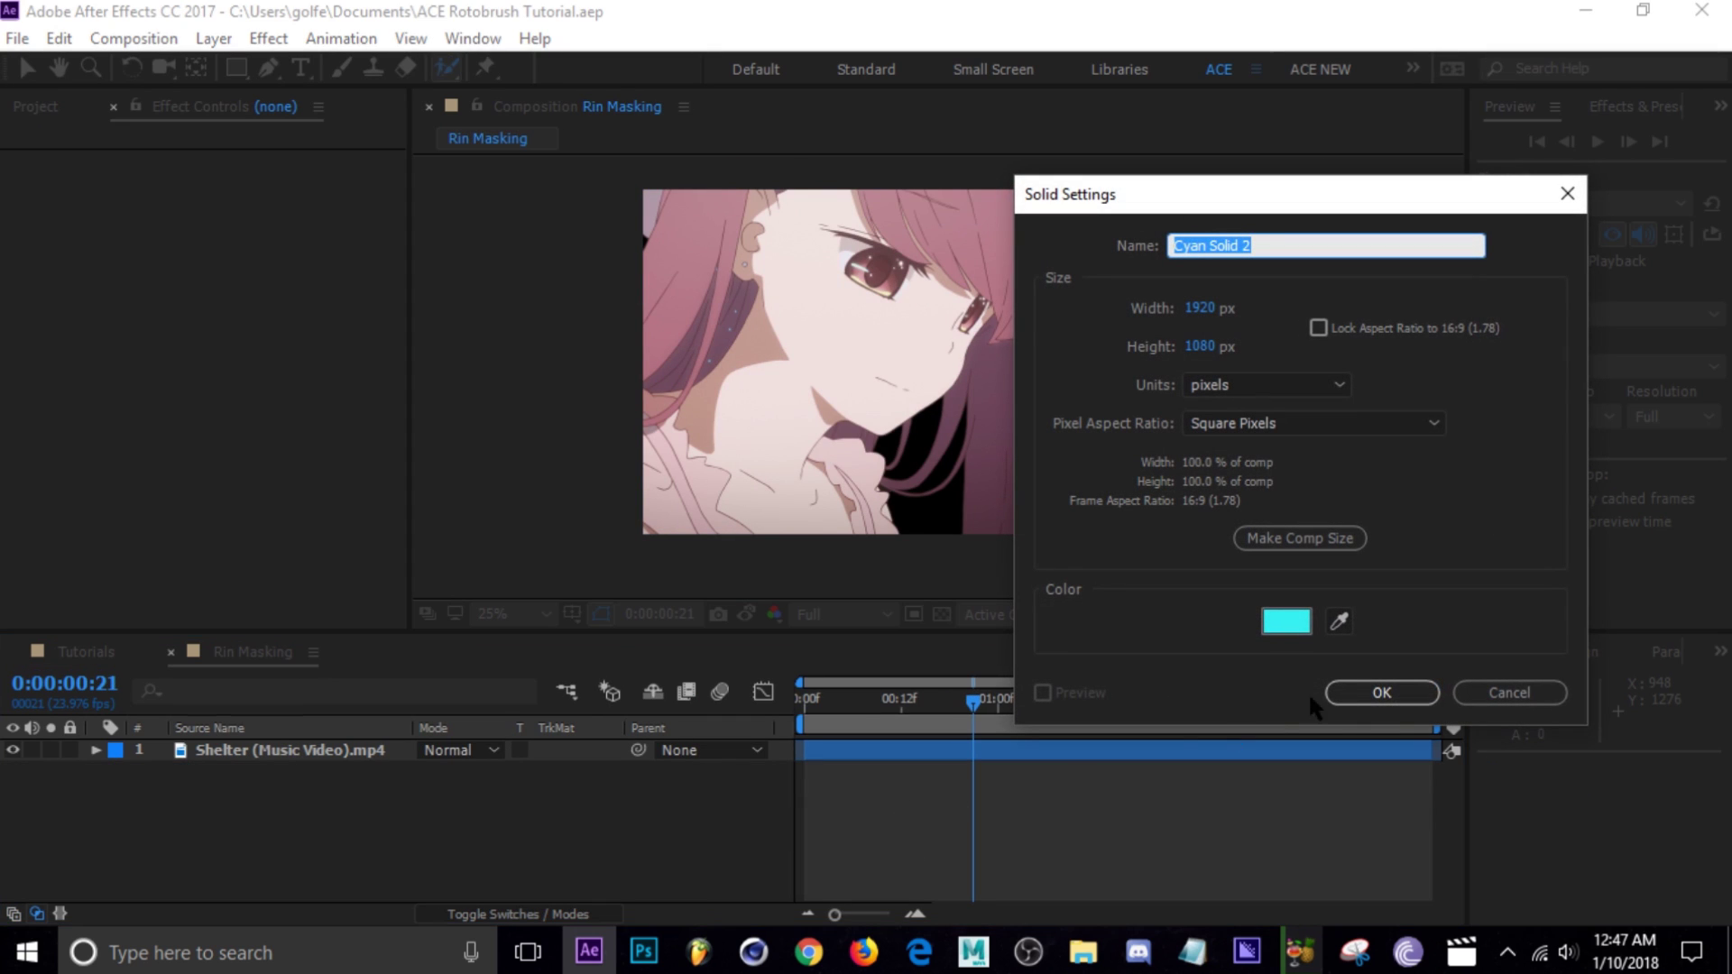
{"action": "left_click", "coordinate": [1375, 695]}
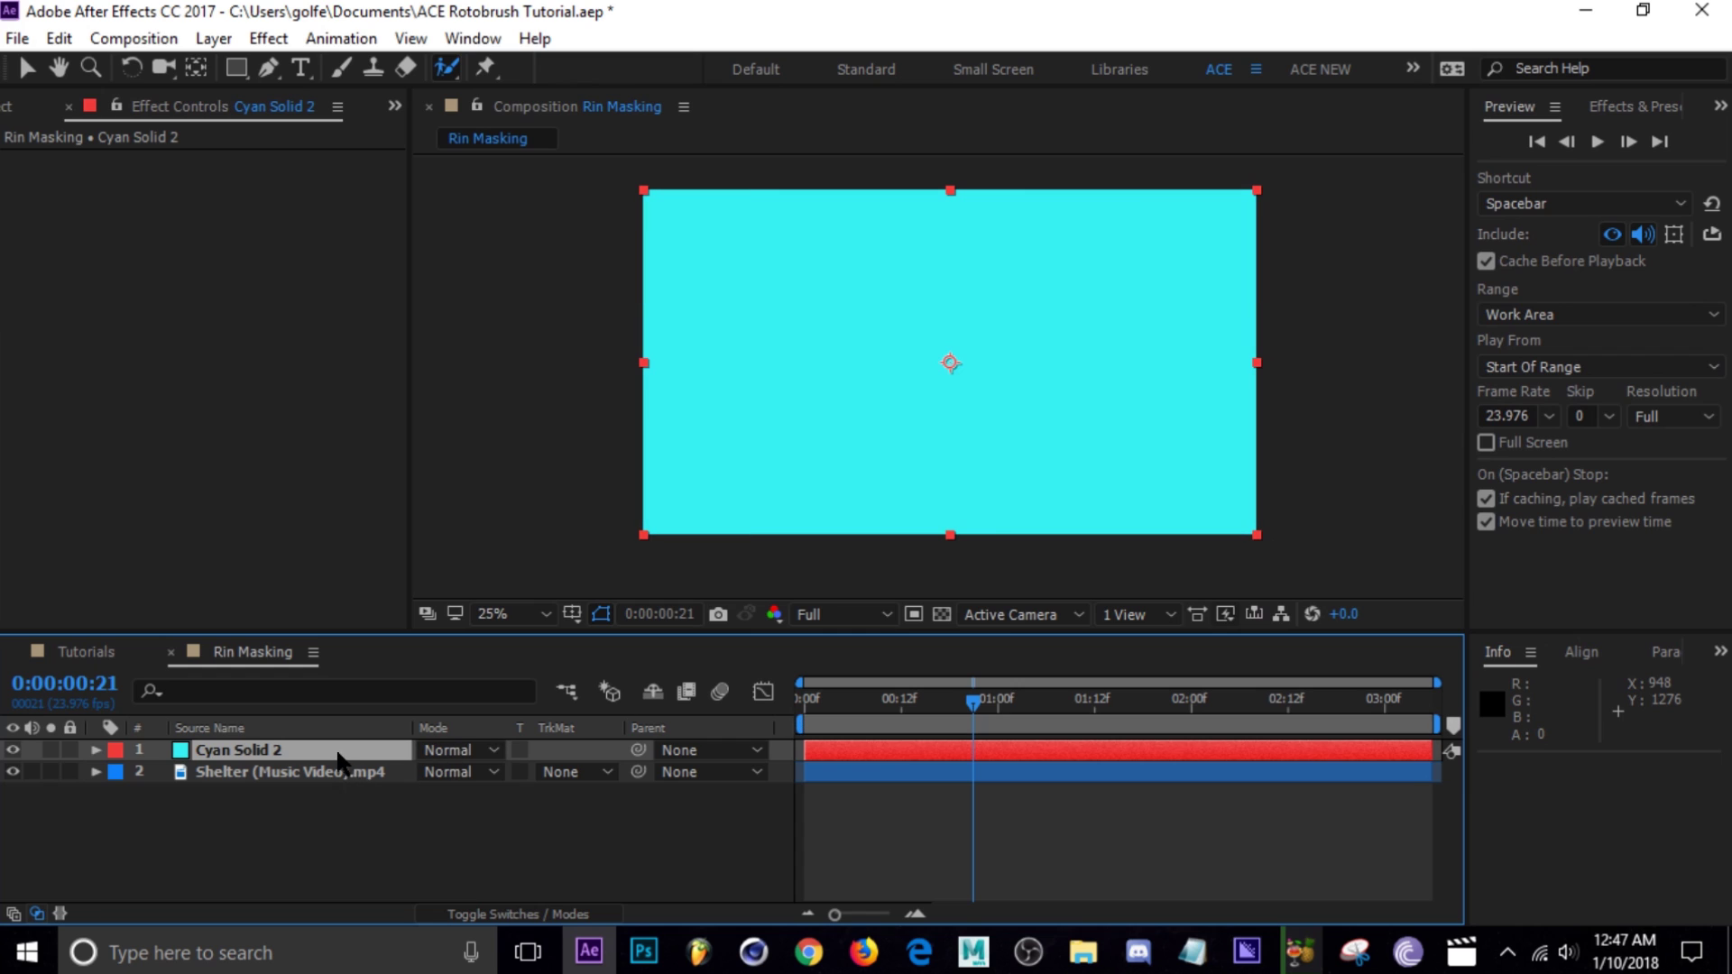
{"action": "left_click_drag", "start_coordinate": [328, 761], "coordinate": [404, 805]}
{"action": "key", "text": "v"}
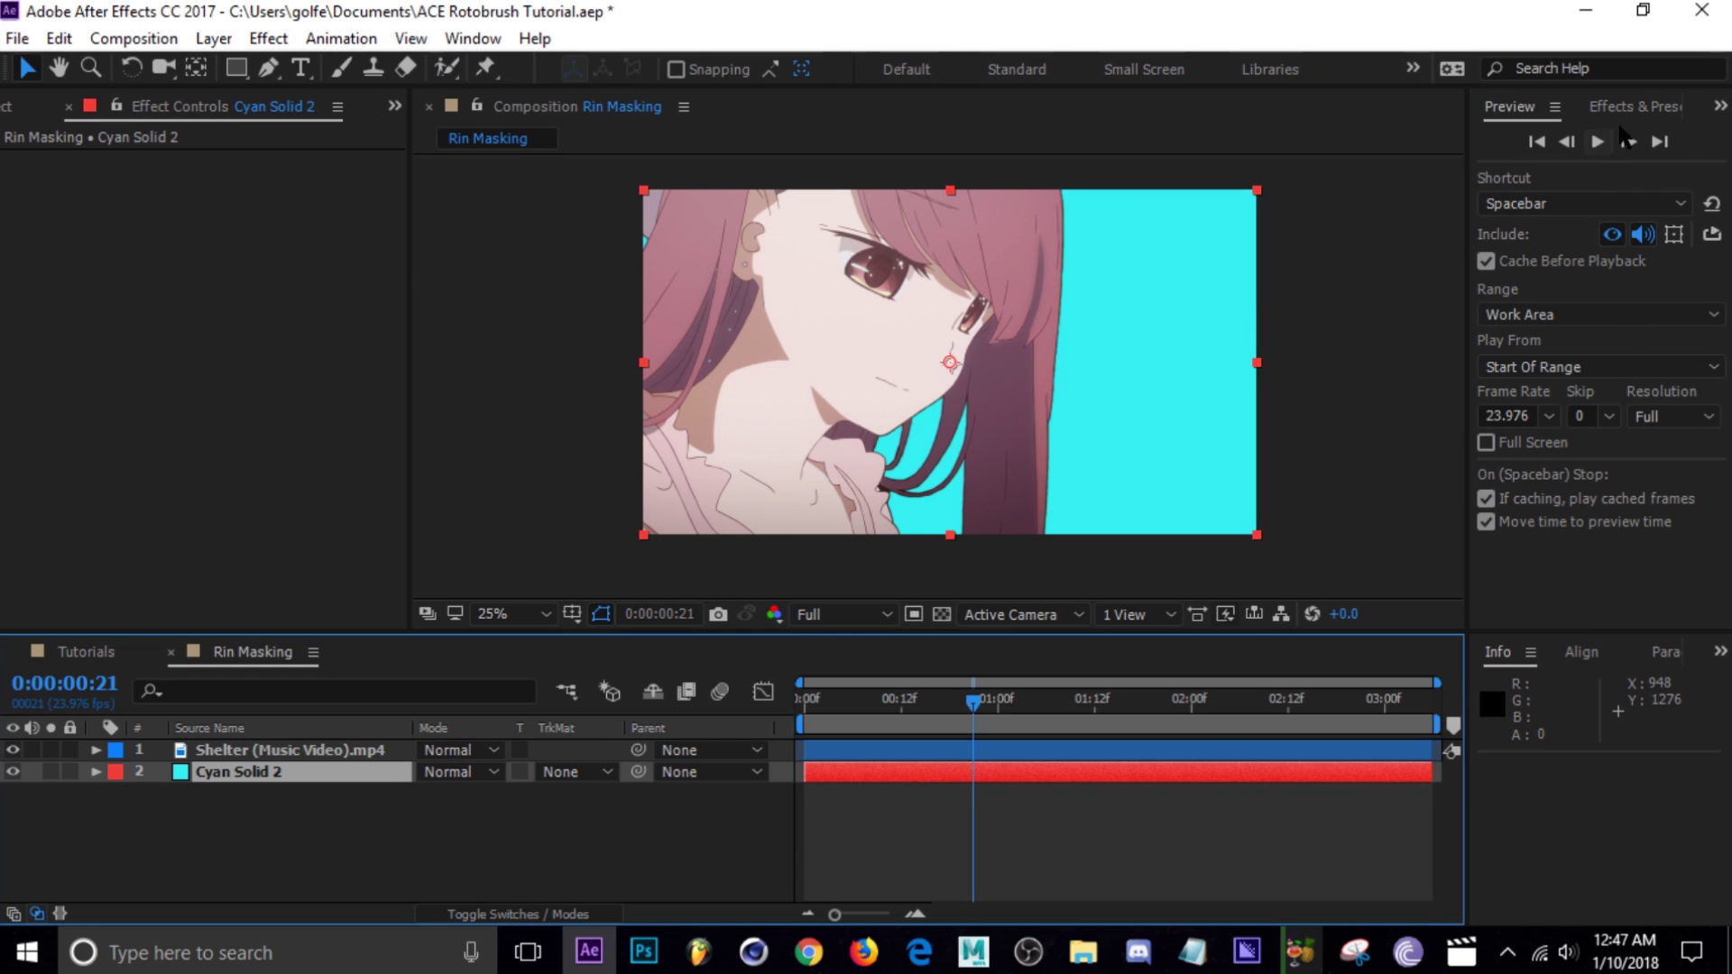
Step: Apply BCC Vignette to the cyan solid and set its Radius to 32
{"action": "left_click", "coordinate": [1629, 107]}
{"action": "left_click", "coordinate": [1611, 140]}
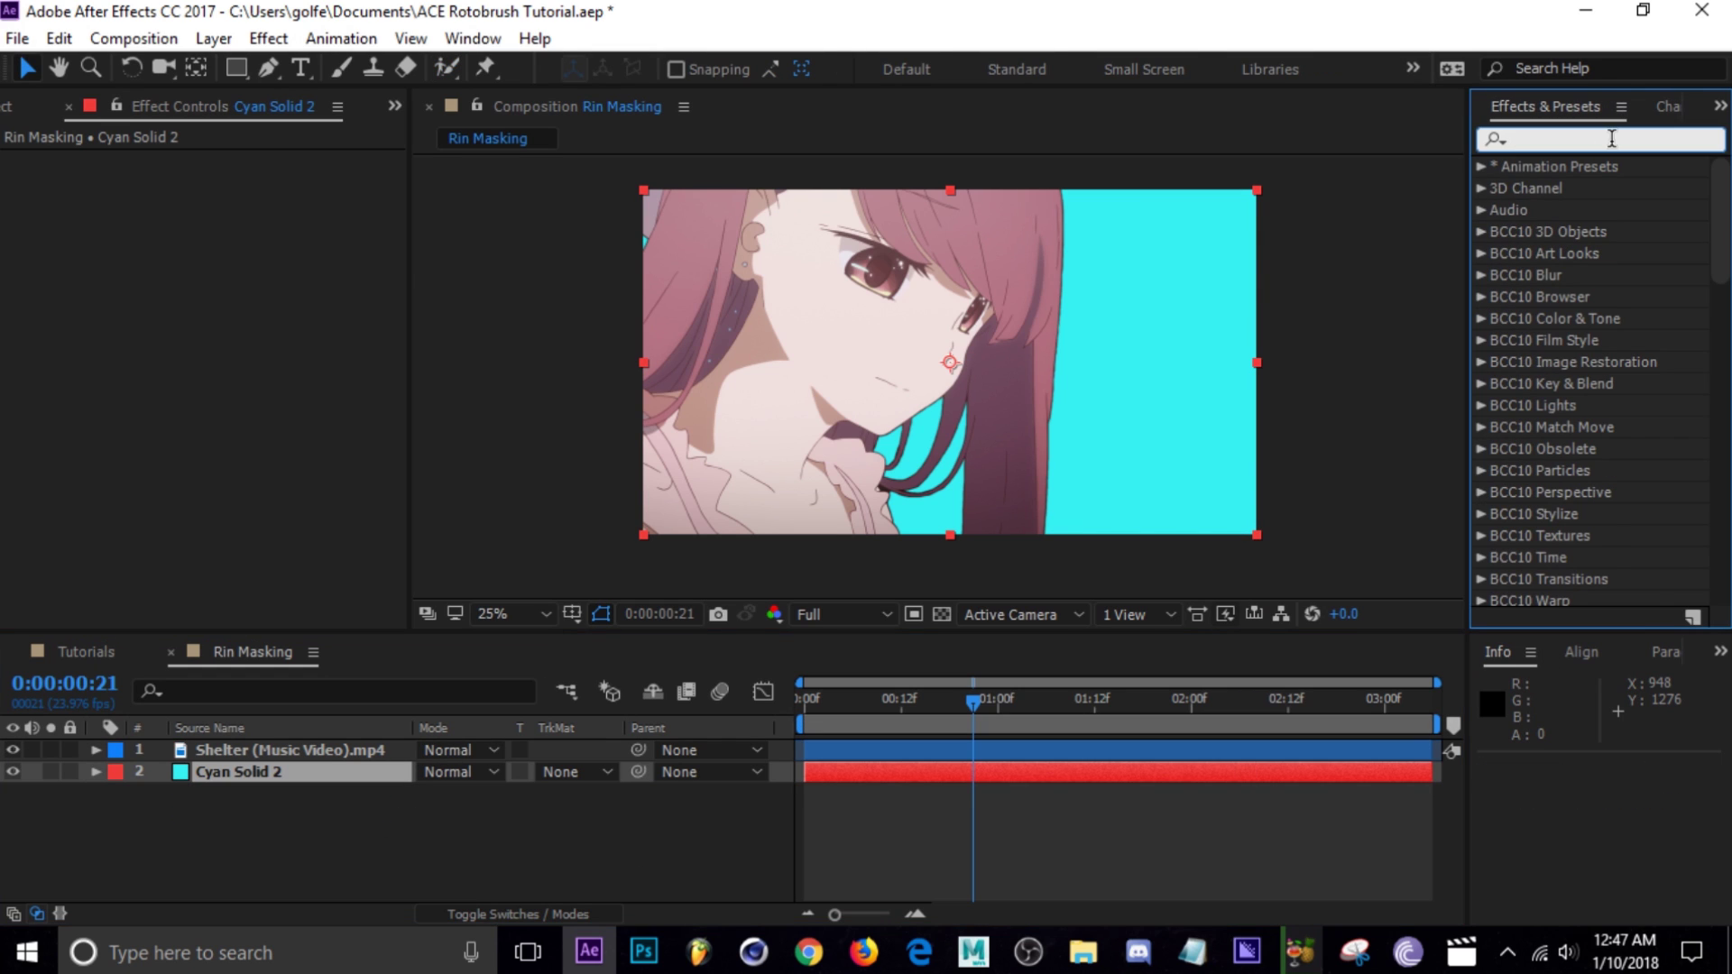
{"action": "type", "text": "vignett"}
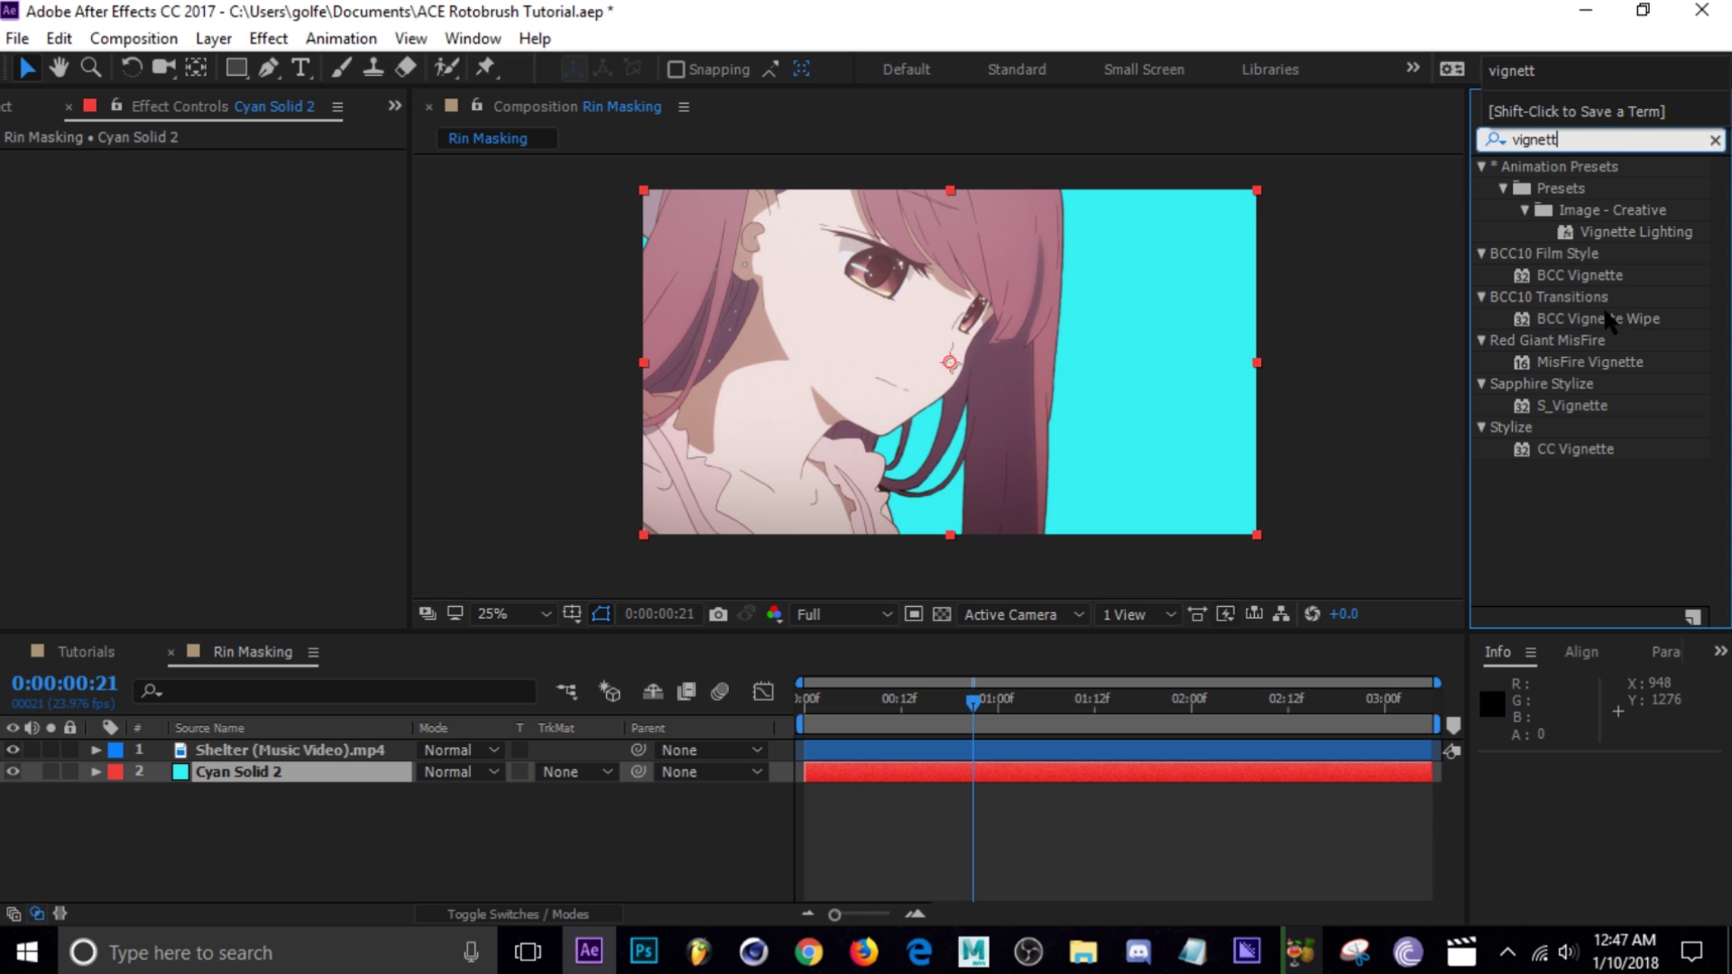
{"action": "left_click", "coordinate": [1584, 276]}
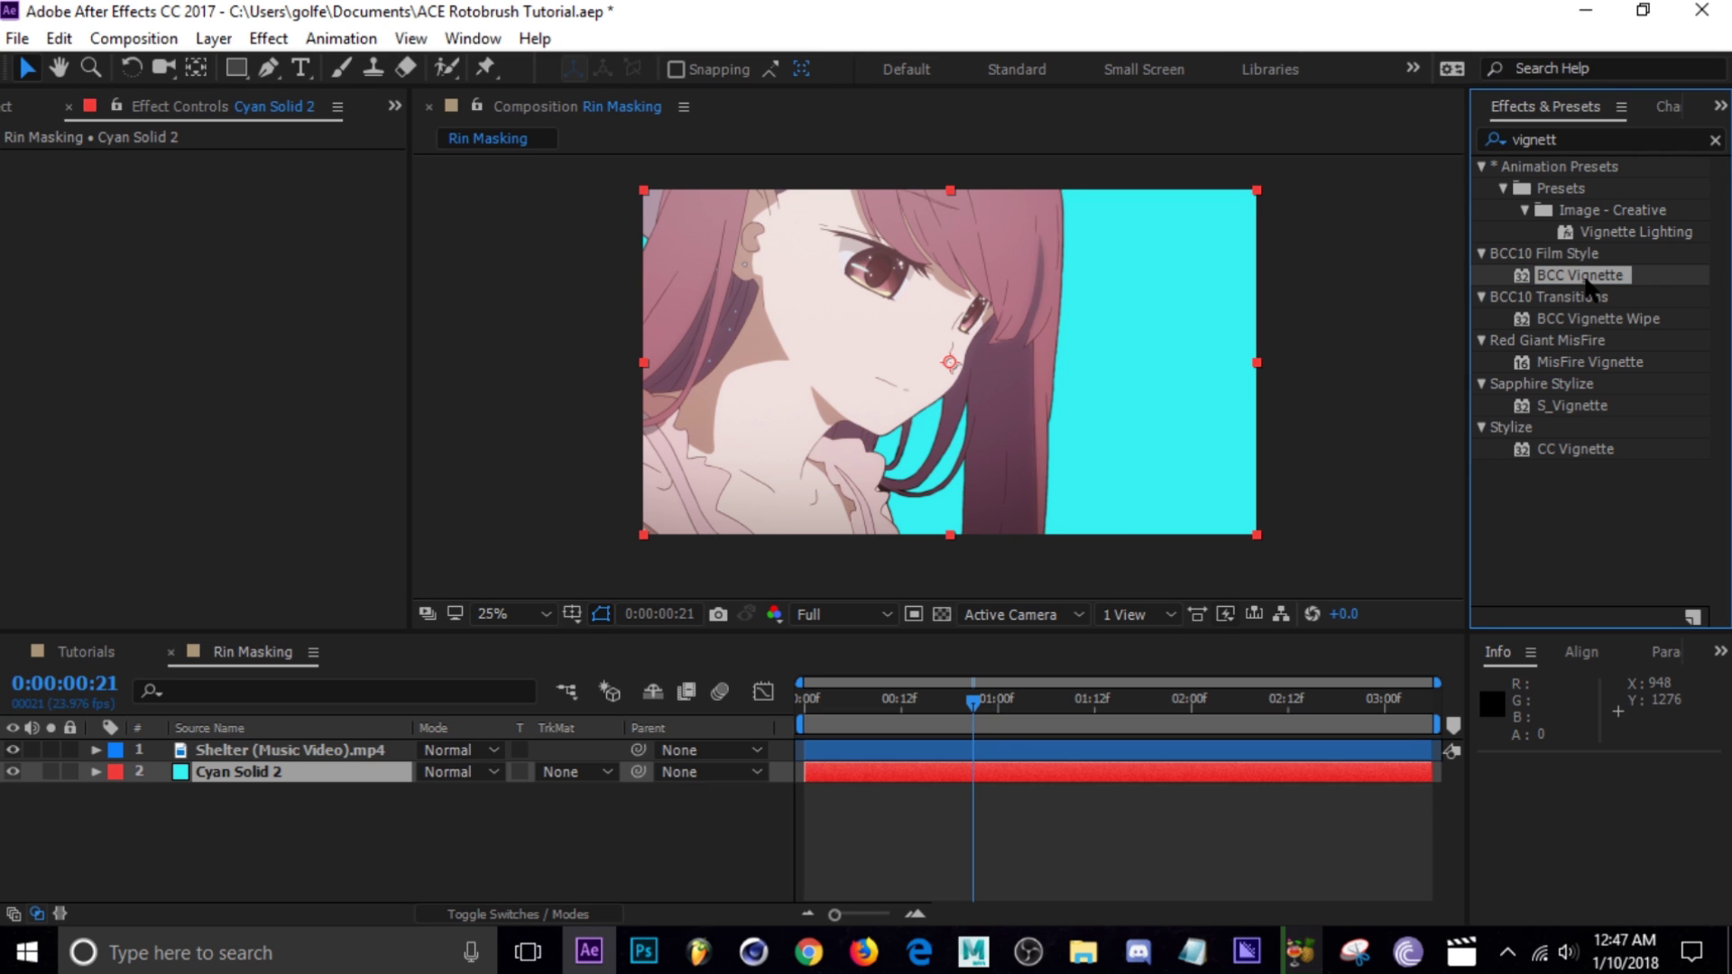
{"action": "left_click_drag", "start_coordinate": [1586, 281], "coordinate": [363, 771]}
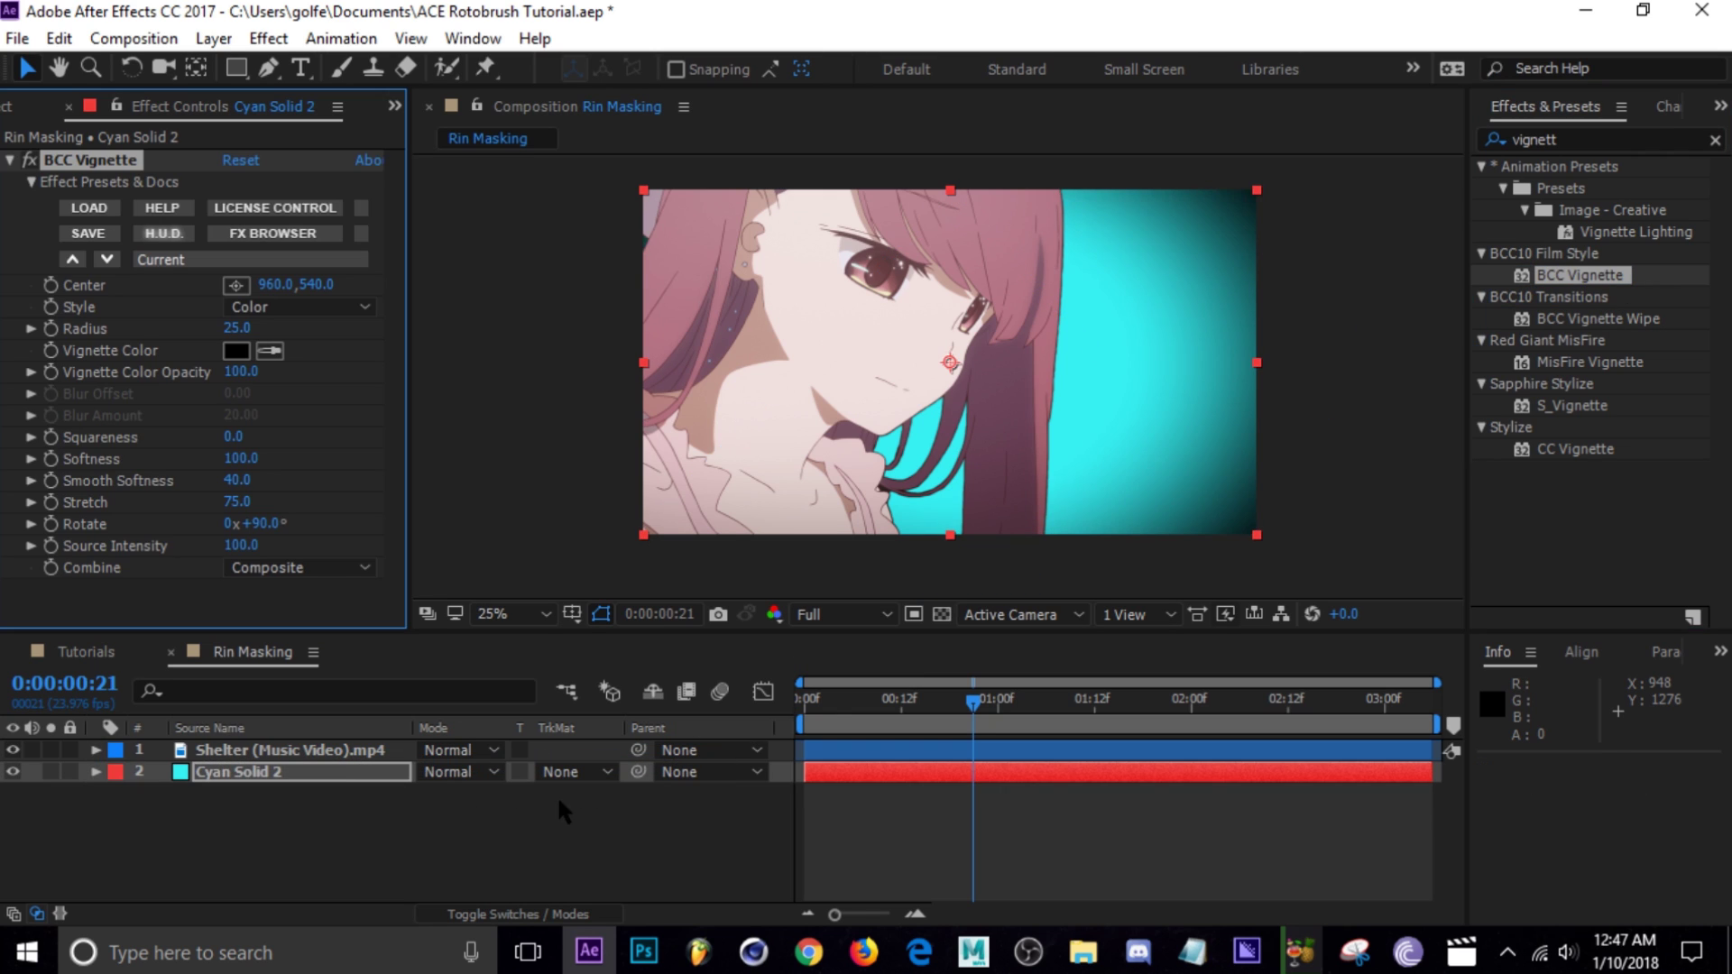
{"action": "left_click_drag", "start_coordinate": [240, 329], "coordinate": [257, 337]}
{"action": "left_click", "coordinate": [974, 848]}
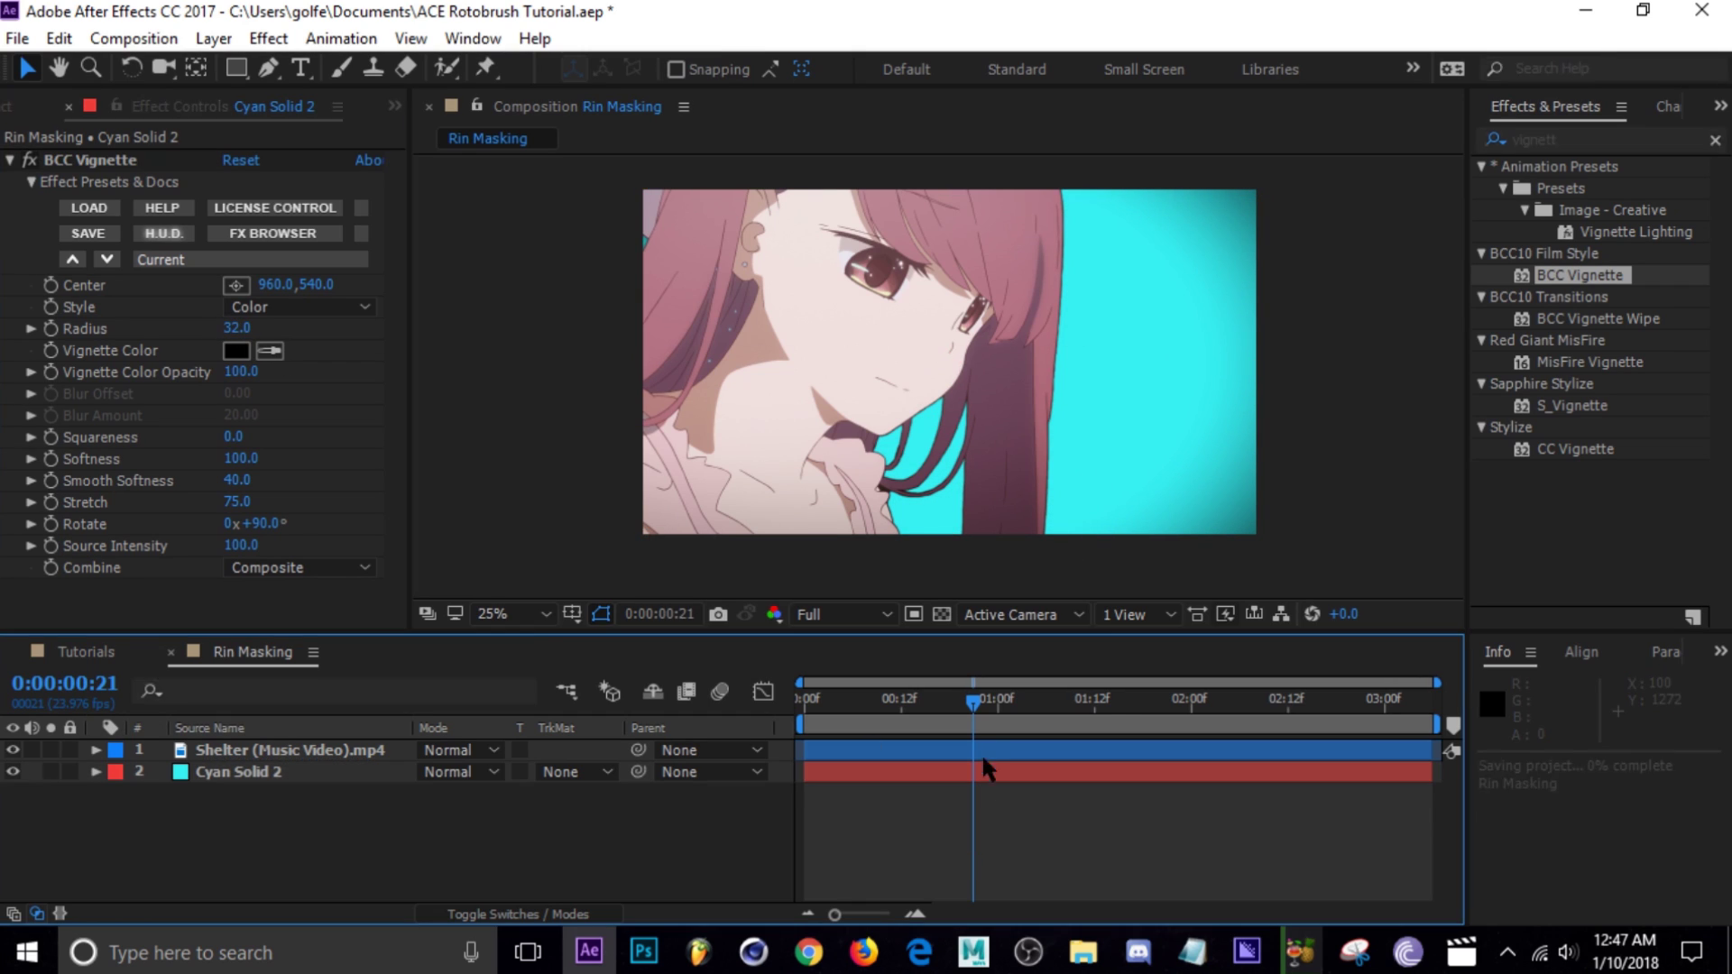
Step: Apply the S_DropShadow effect to the Shelter layer in Rin Masking
{"action": "key", "text": "space"}
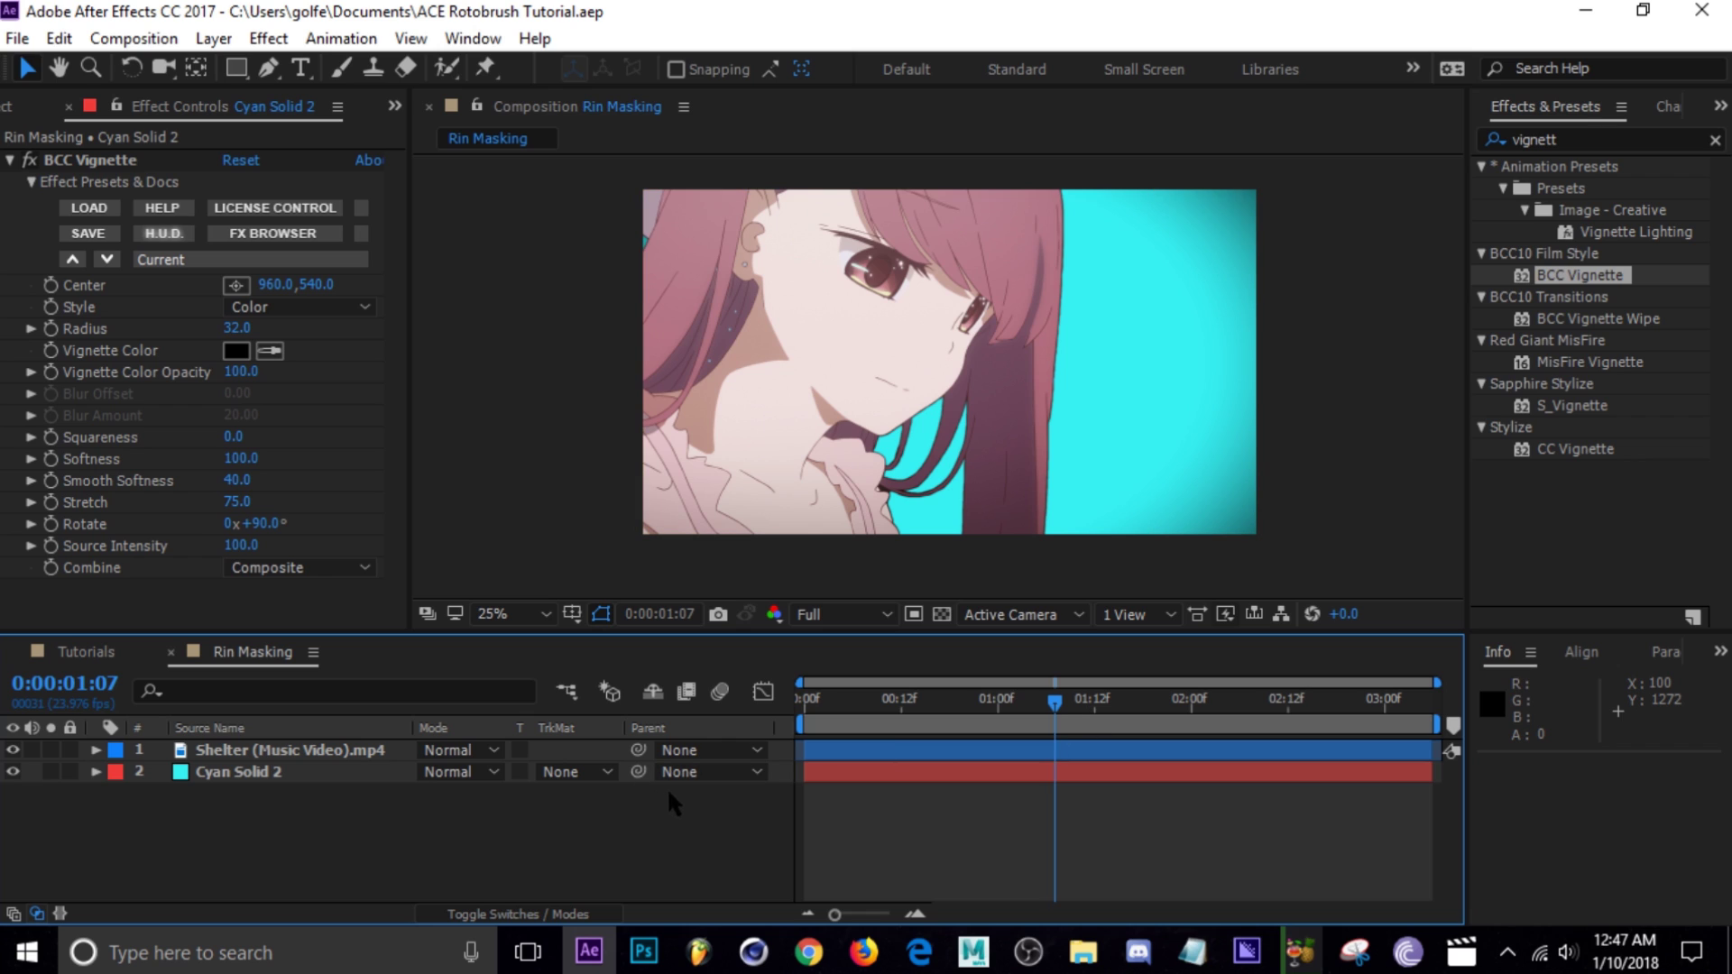
{"action": "left_click", "coordinate": [90, 654]}
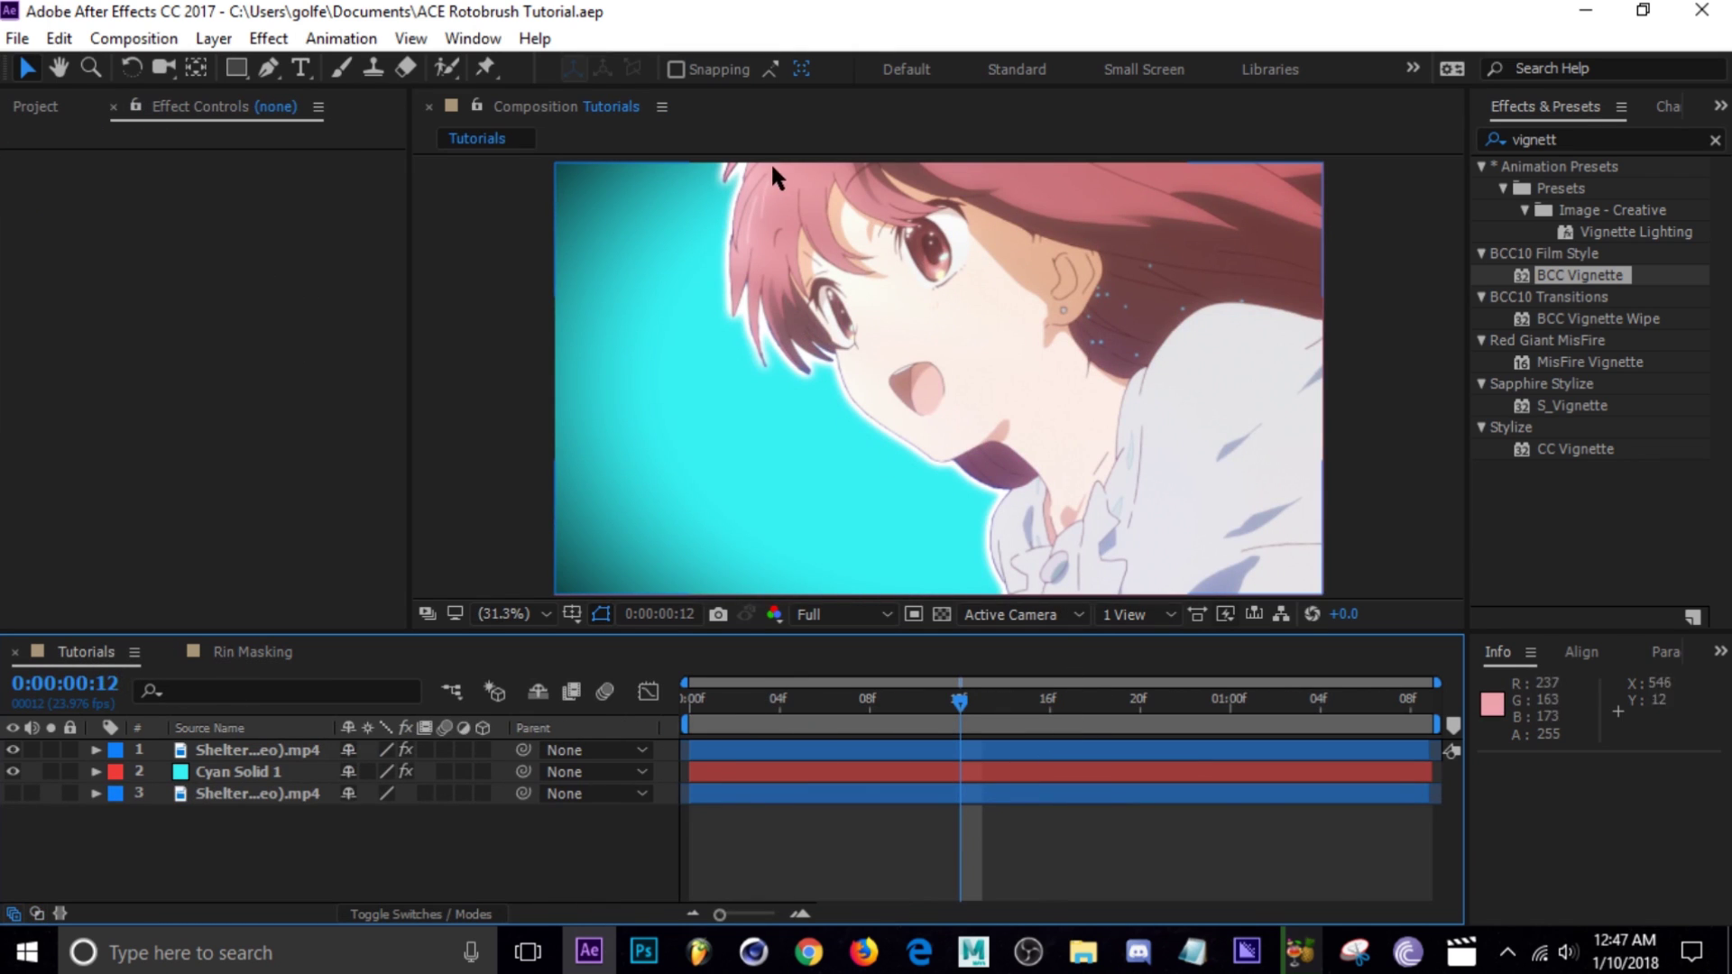
{"action": "left_click", "coordinate": [252, 652]}
{"action": "left_click", "coordinate": [1005, 752]}
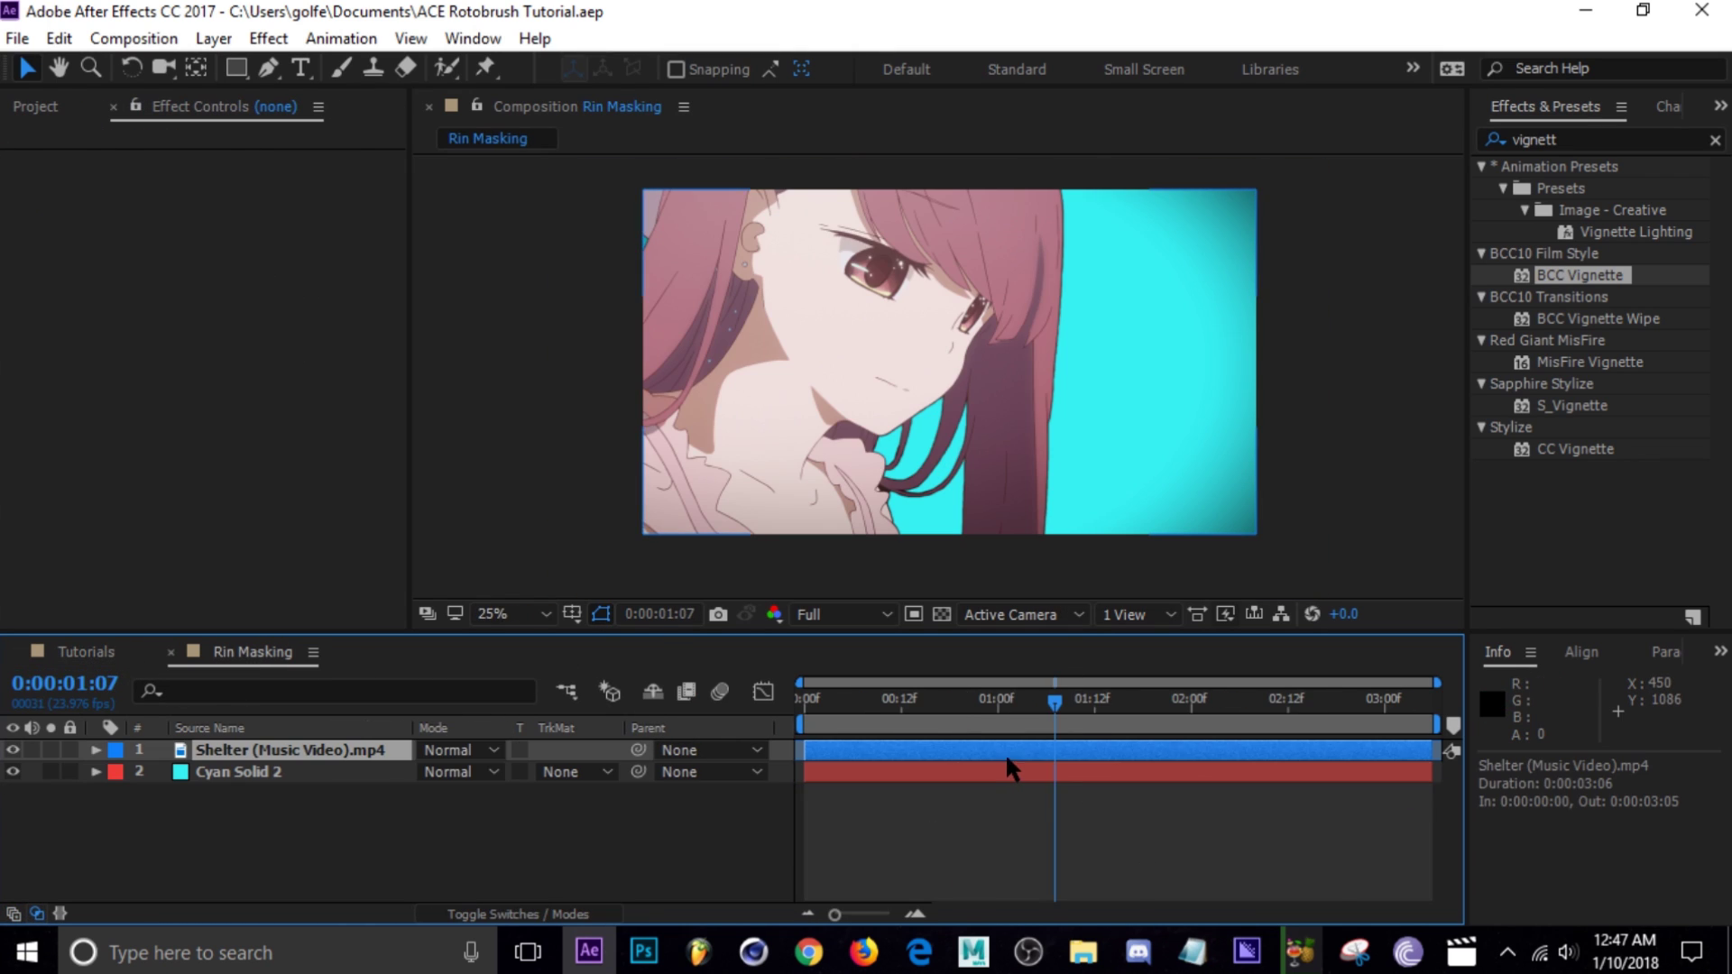
{"action": "left_click", "coordinate": [1641, 131]}
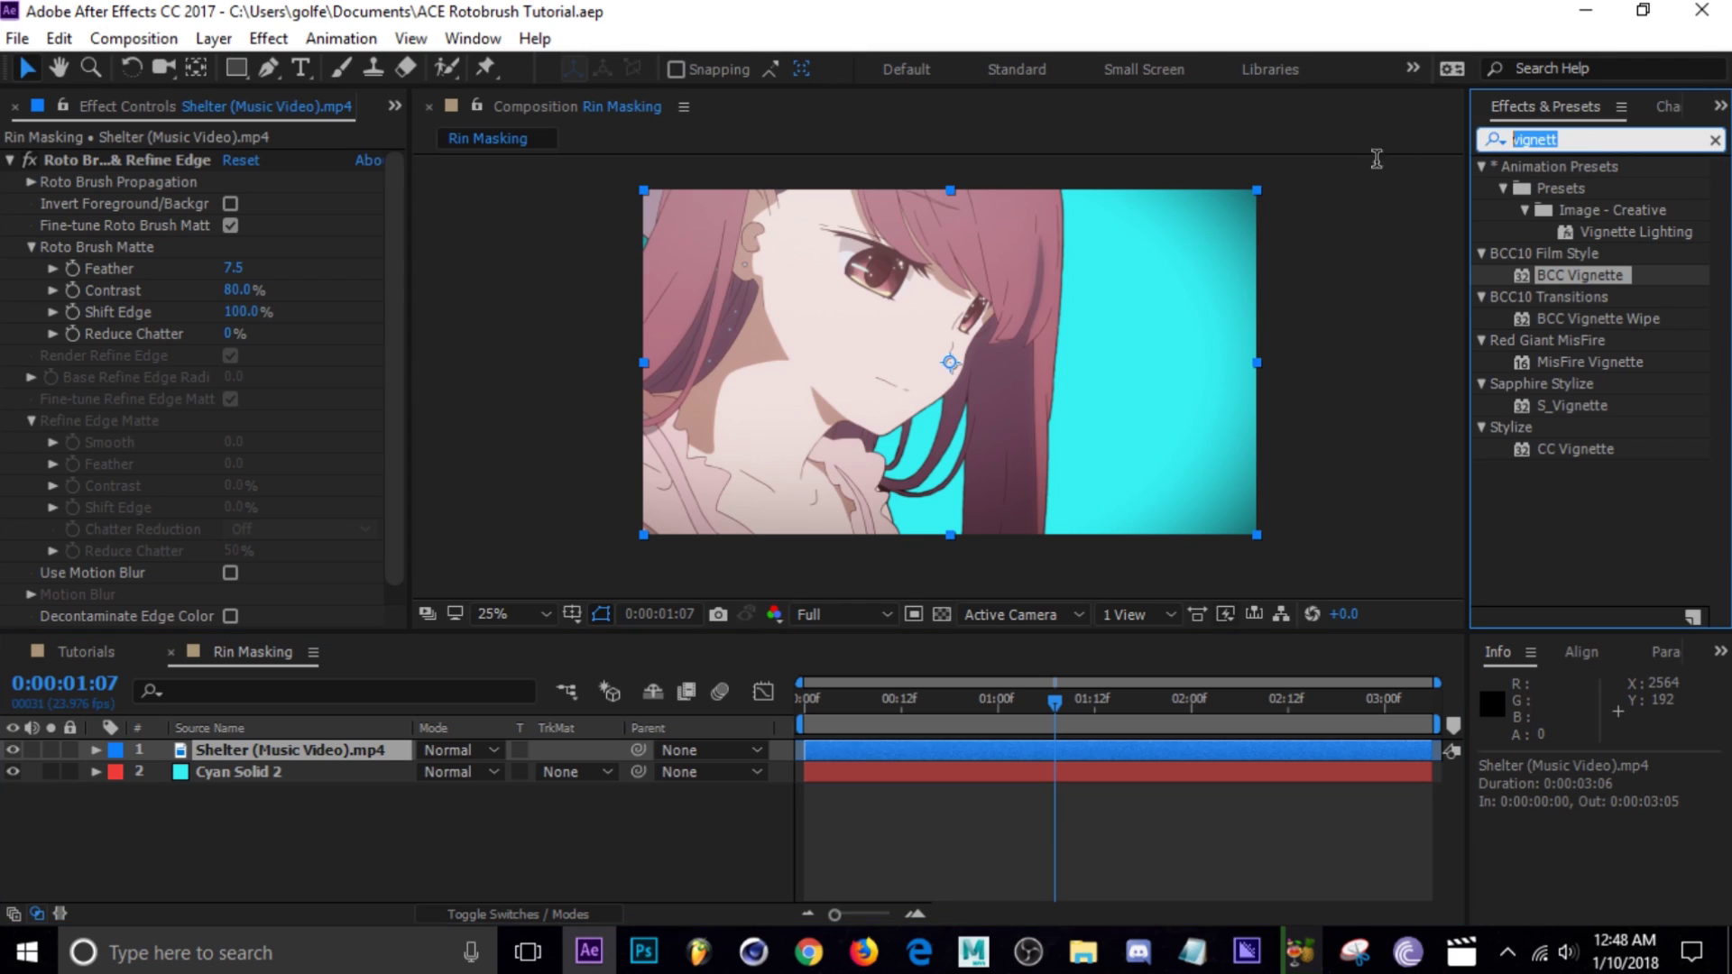
{"action": "type", "text": "drop"}
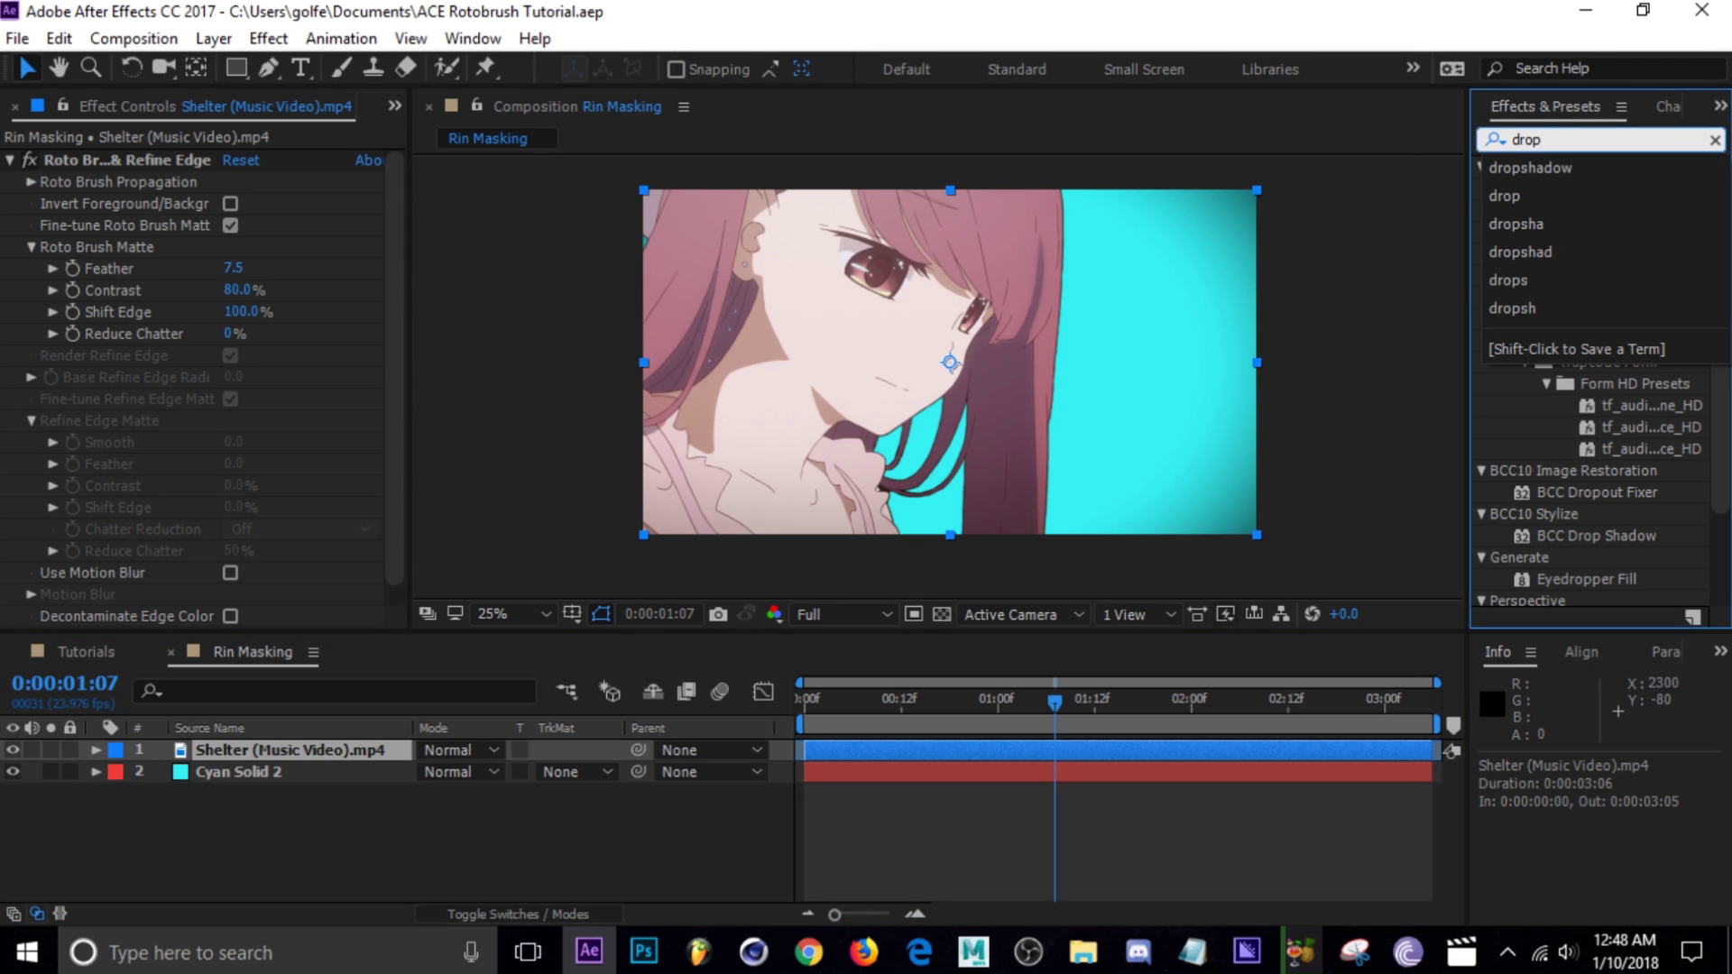
{"action": "left_click", "coordinate": [1595, 170]}
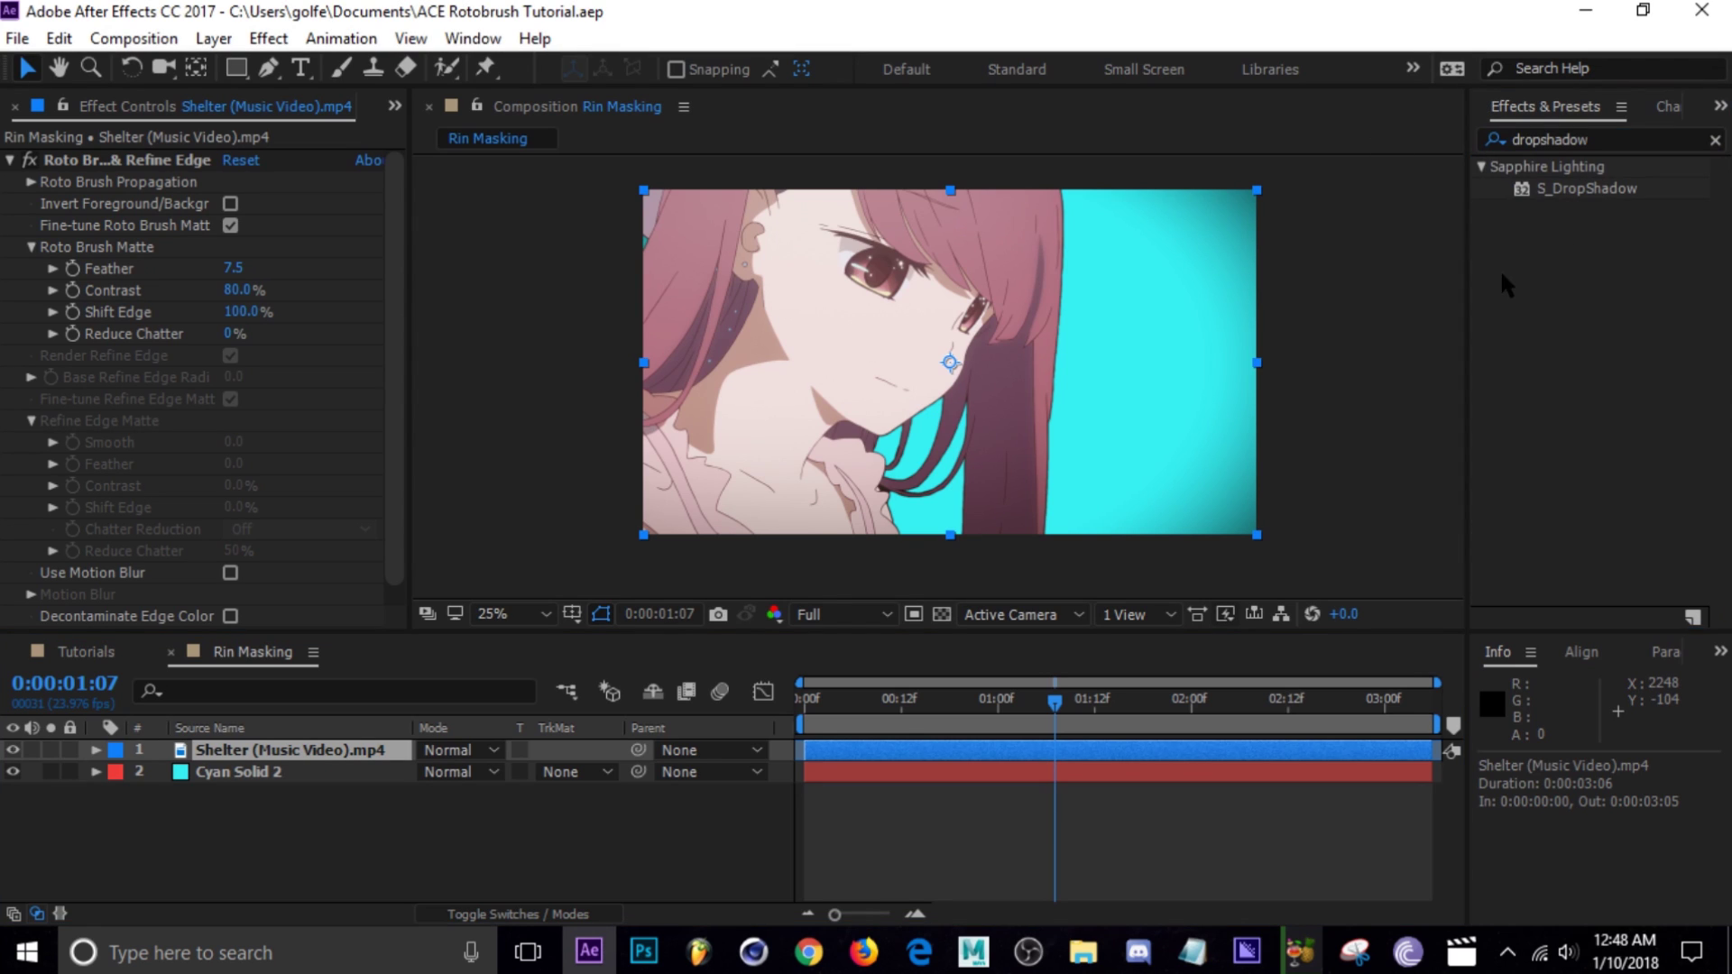
{"action": "double_click", "coordinate": [1570, 191]}
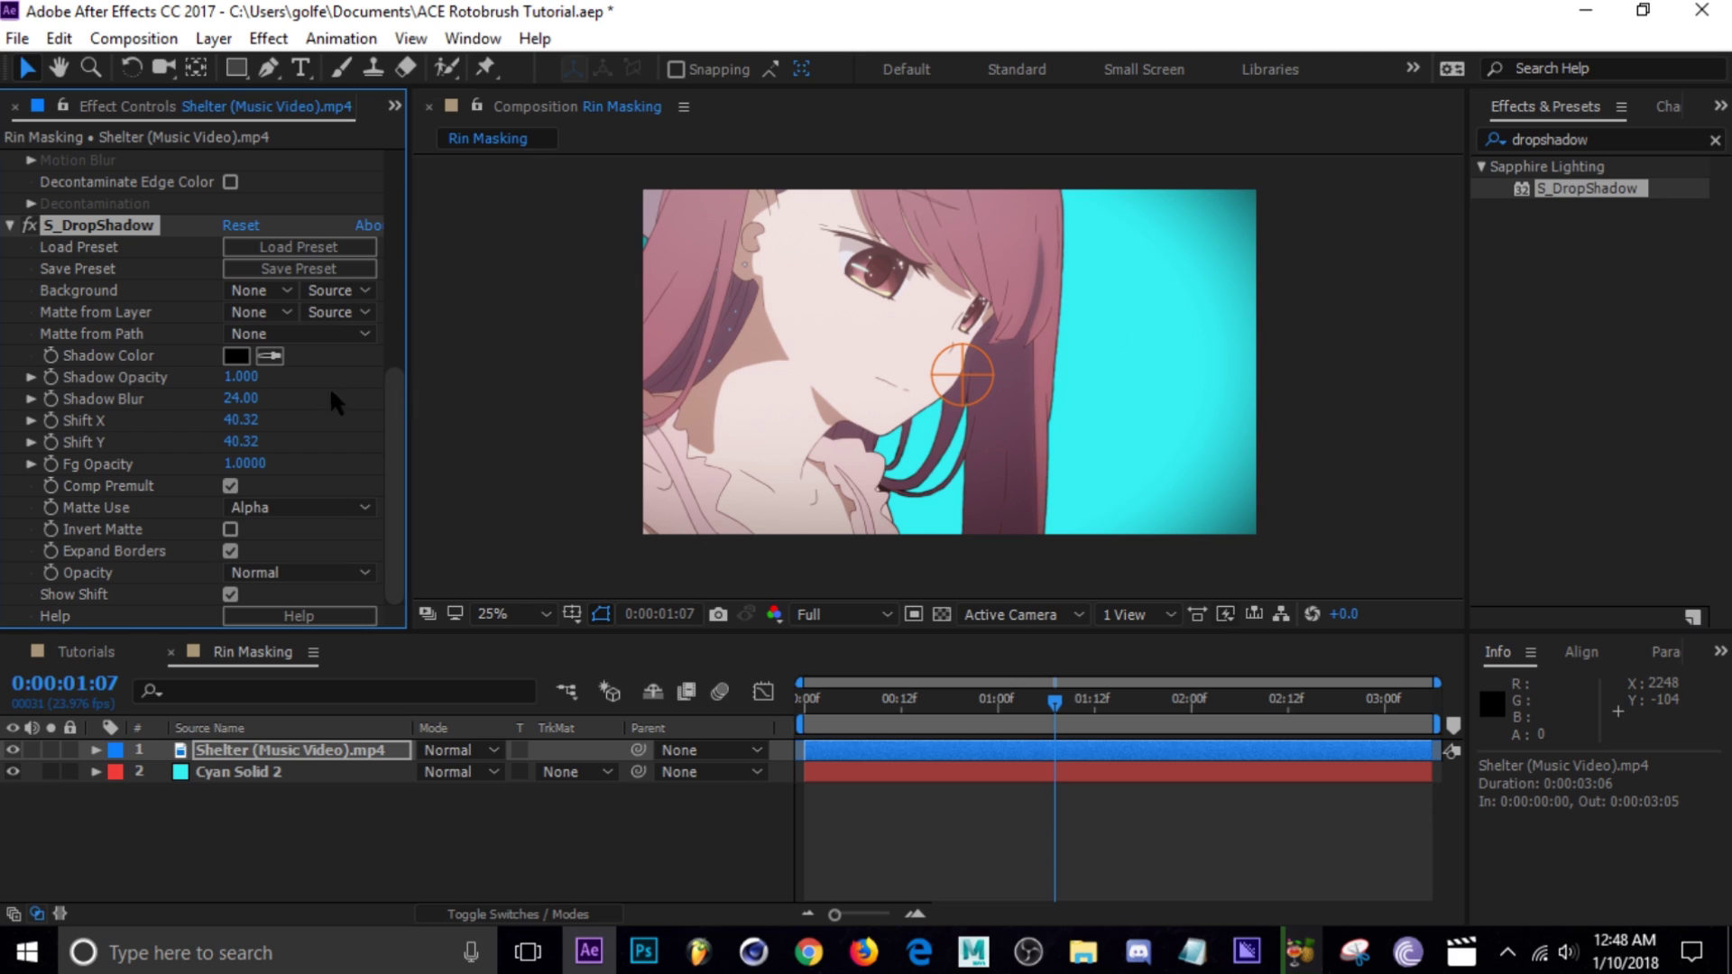
Step: Set the drop shadow's Shift X and Shift Y to 0 and its colour to white (ffffff)
{"action": "left_click", "coordinate": [240, 419]}
{"action": "type", "text": "0"}
{"action": "key", "text": "Return"}
{"action": "left_click", "coordinate": [240, 442]}
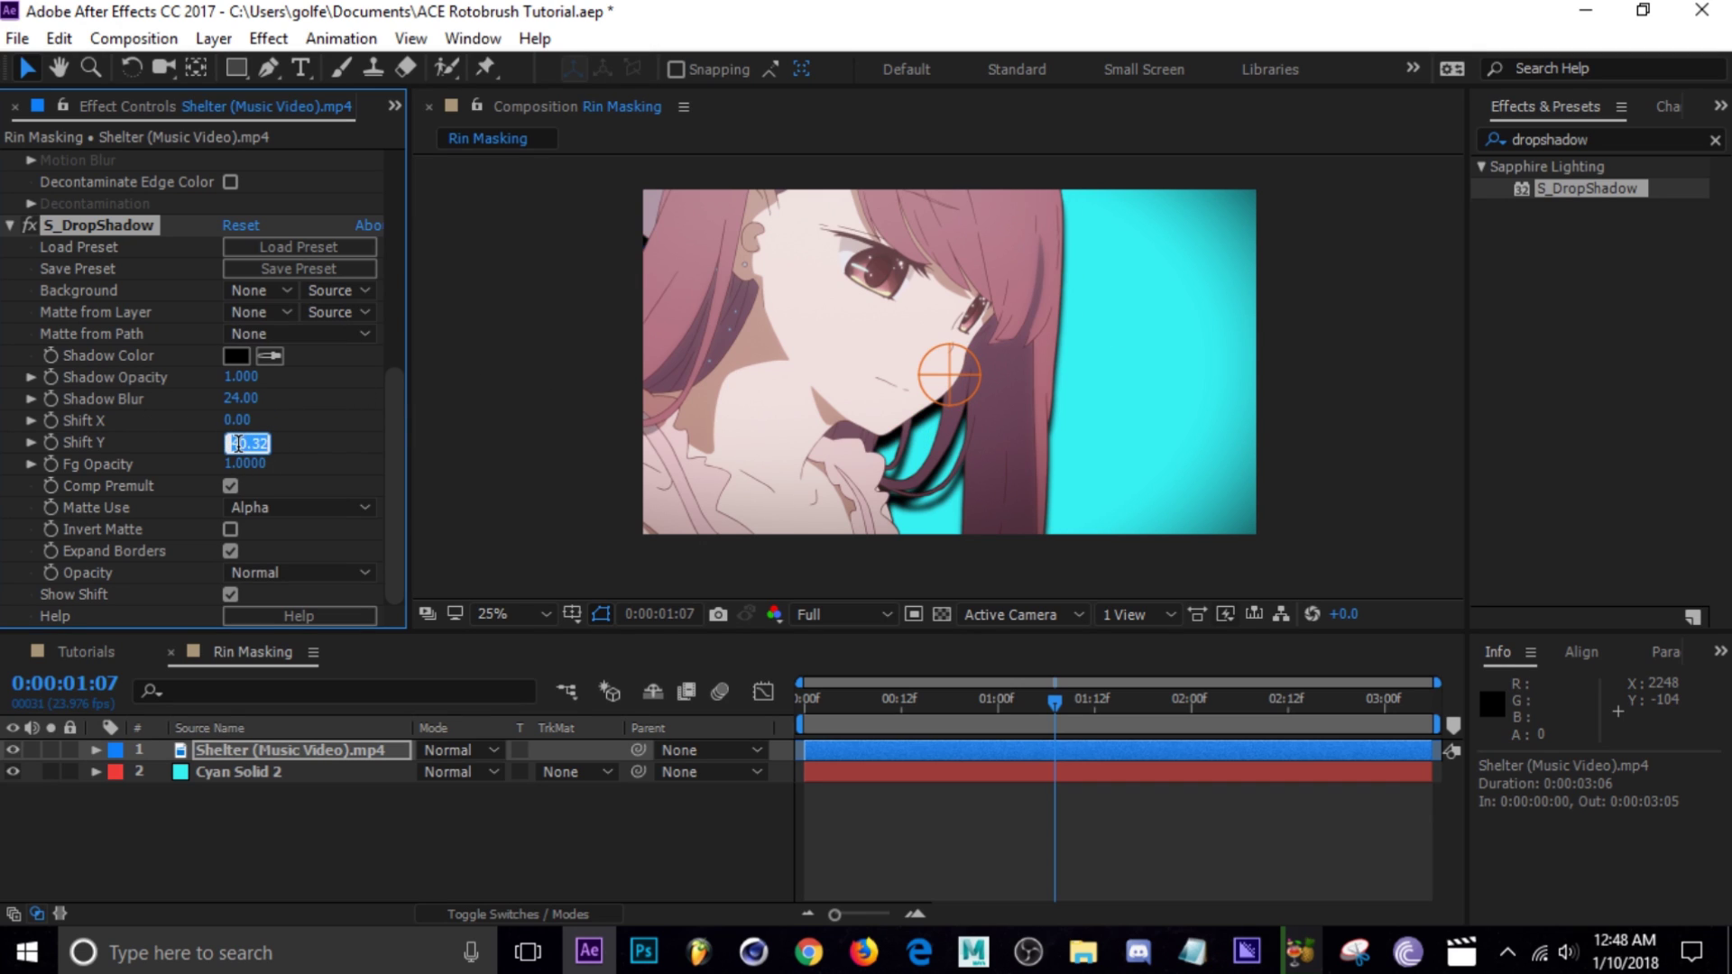
{"action": "type", "text": "0"}
{"action": "key", "text": "Return"}
{"action": "left_click", "coordinate": [236, 355]}
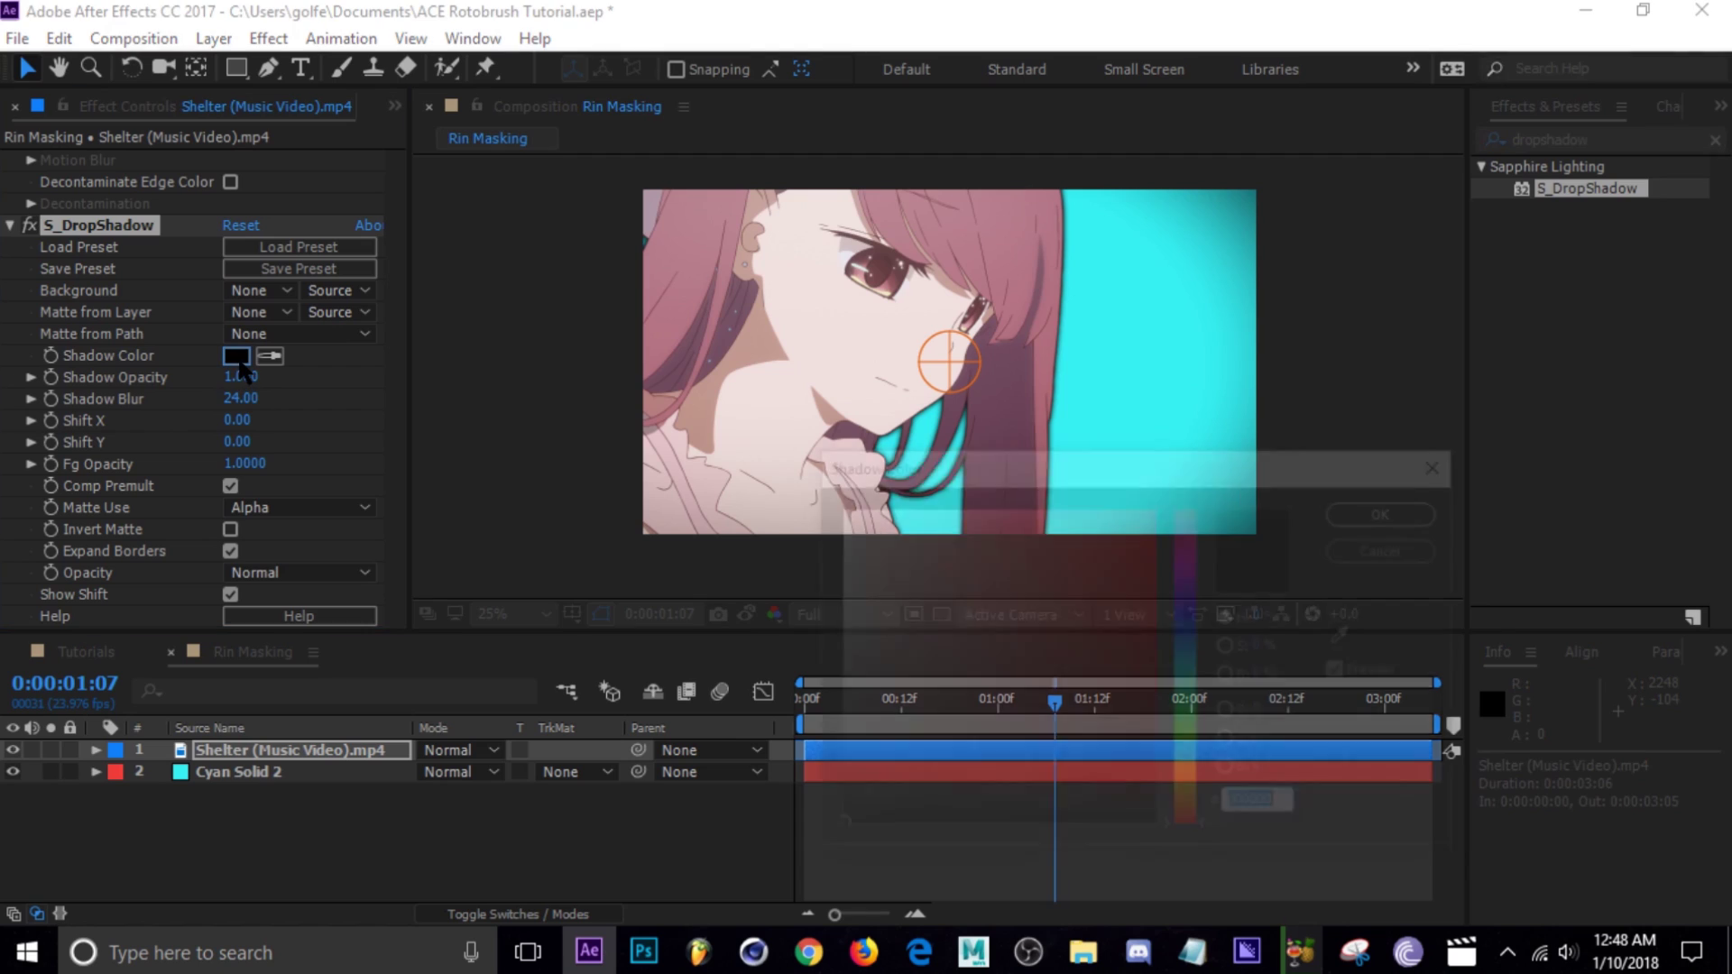
{"action": "type", "text": "ffffff"}
{"action": "left_click", "coordinate": [1392, 511]}
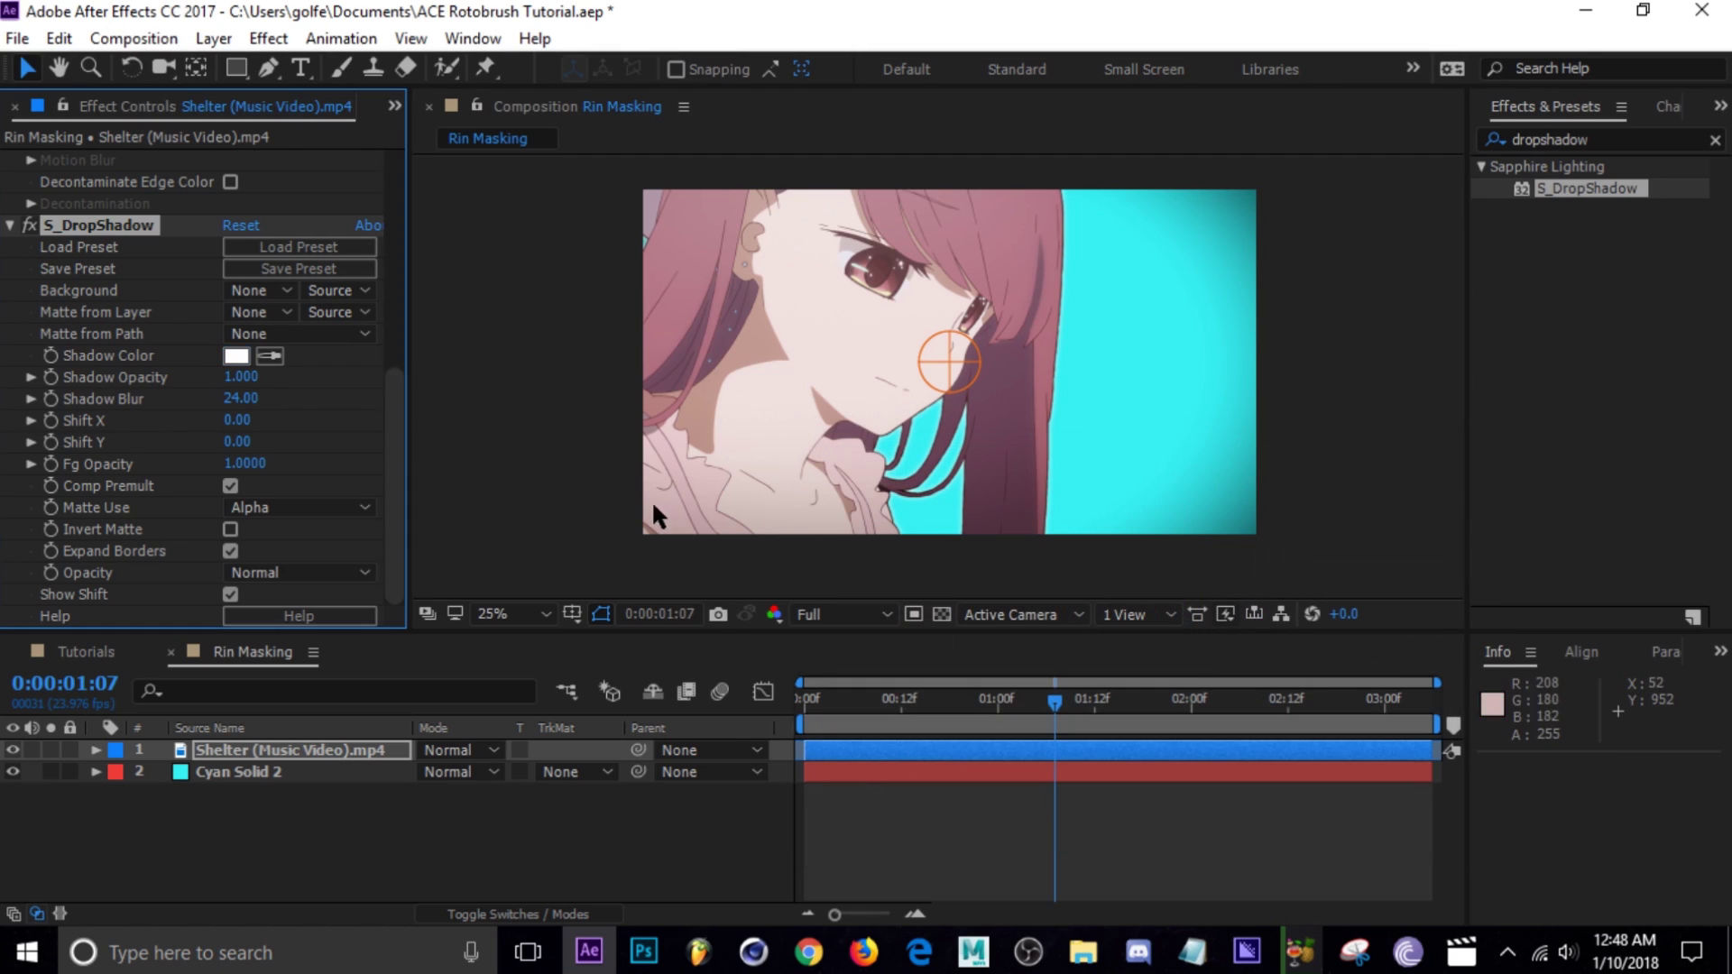
Step: Set Shadow Blur to 36 and Shadow Opacity to 3.6, then preview from frame 01:01
{"action": "left_click", "coordinate": [244, 358]}
{"action": "type", "text": "36"}
{"action": "left_click", "coordinate": [252, 333]}
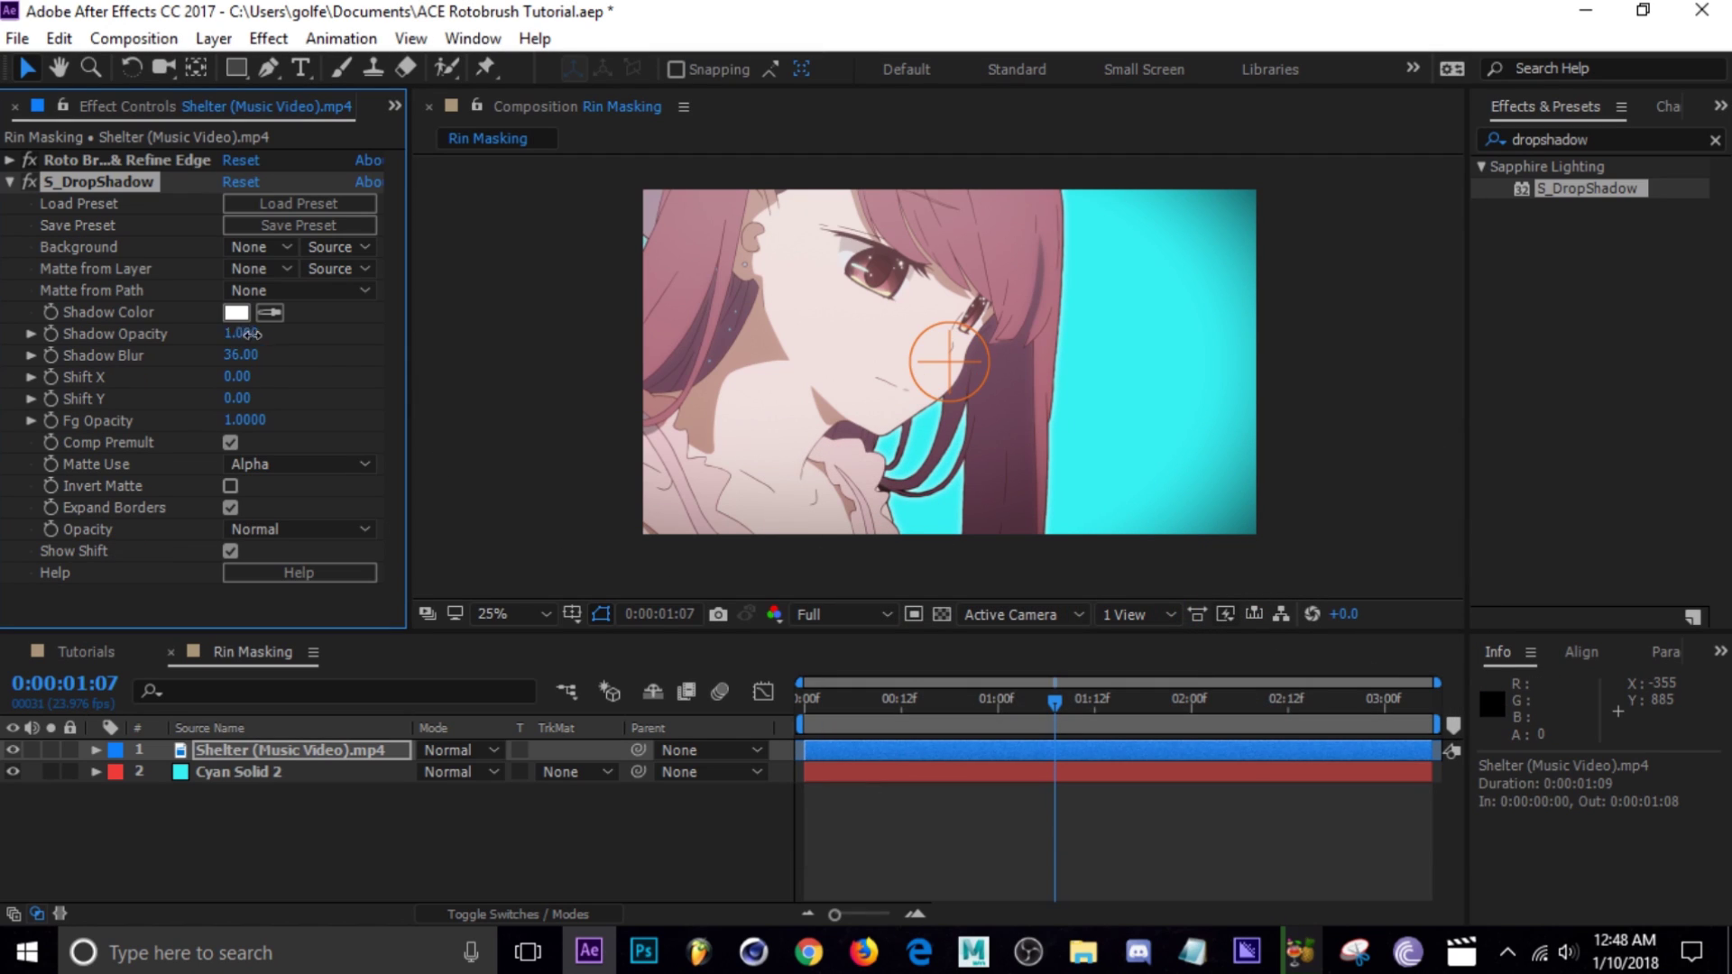
{"action": "type", "text": "3.6"}
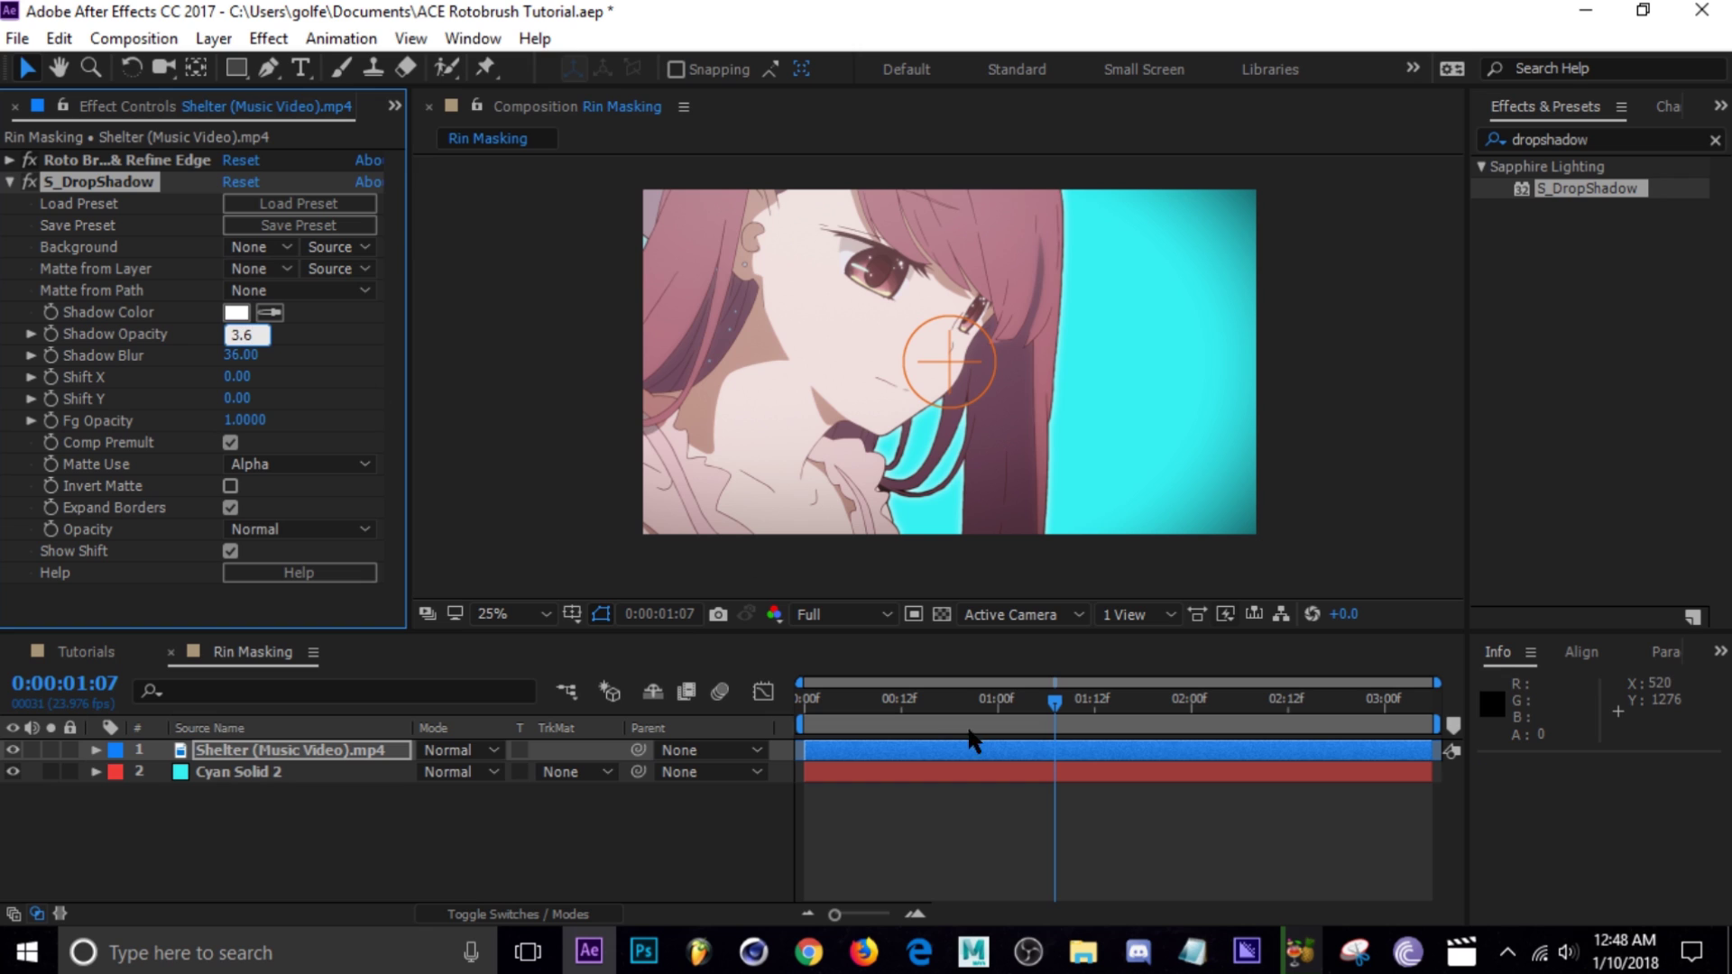
{"action": "left_click", "coordinate": [992, 778]}
{"action": "left_click_drag", "start_coordinate": [1055, 702], "coordinate": [1001, 710]}
{"action": "key", "text": "space"}
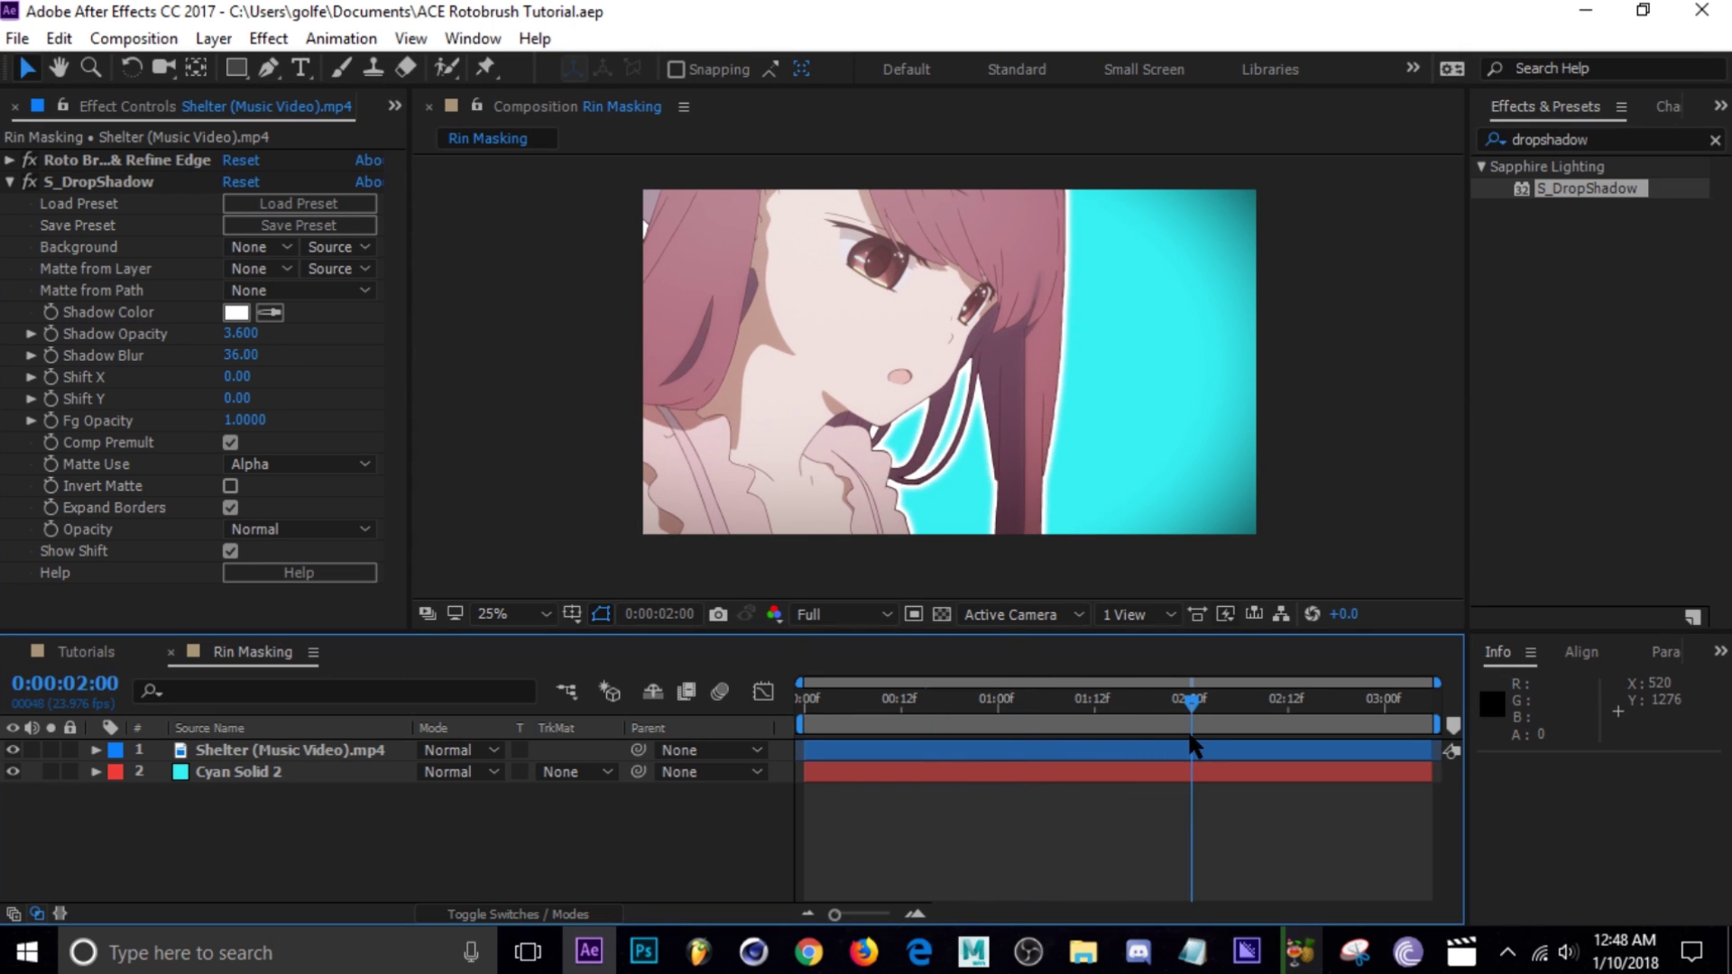
Step: Lower the S_DropShadow Shadow Blur to 21, save, and preview from 0:00:01:15
{"action": "left_click", "coordinate": [1157, 749]}
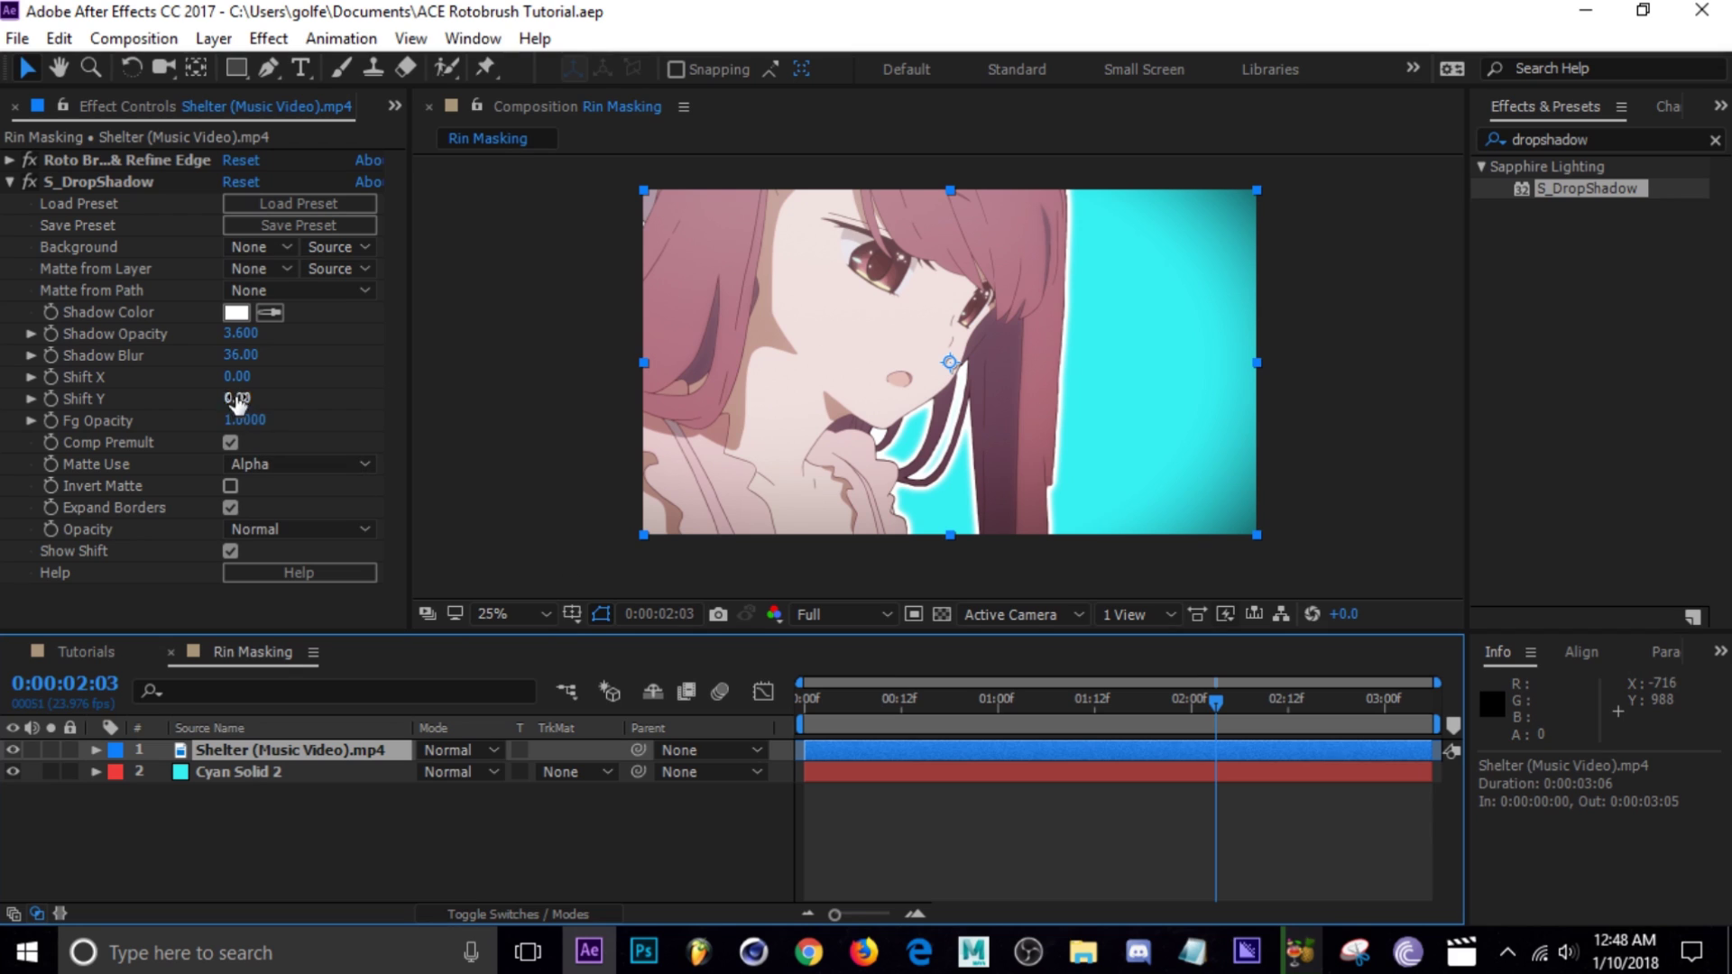
{"action": "mouse_move", "coordinate": [239, 355]}
{"action": "left_mouse_down"}
{"action": "mouse_move", "coordinate": [183, 350]}
{"action": "mouse_move", "coordinate": [260, 358]}
{"action": "left_mouse_up"}
{"action": "left_click", "coordinate": [857, 718]}
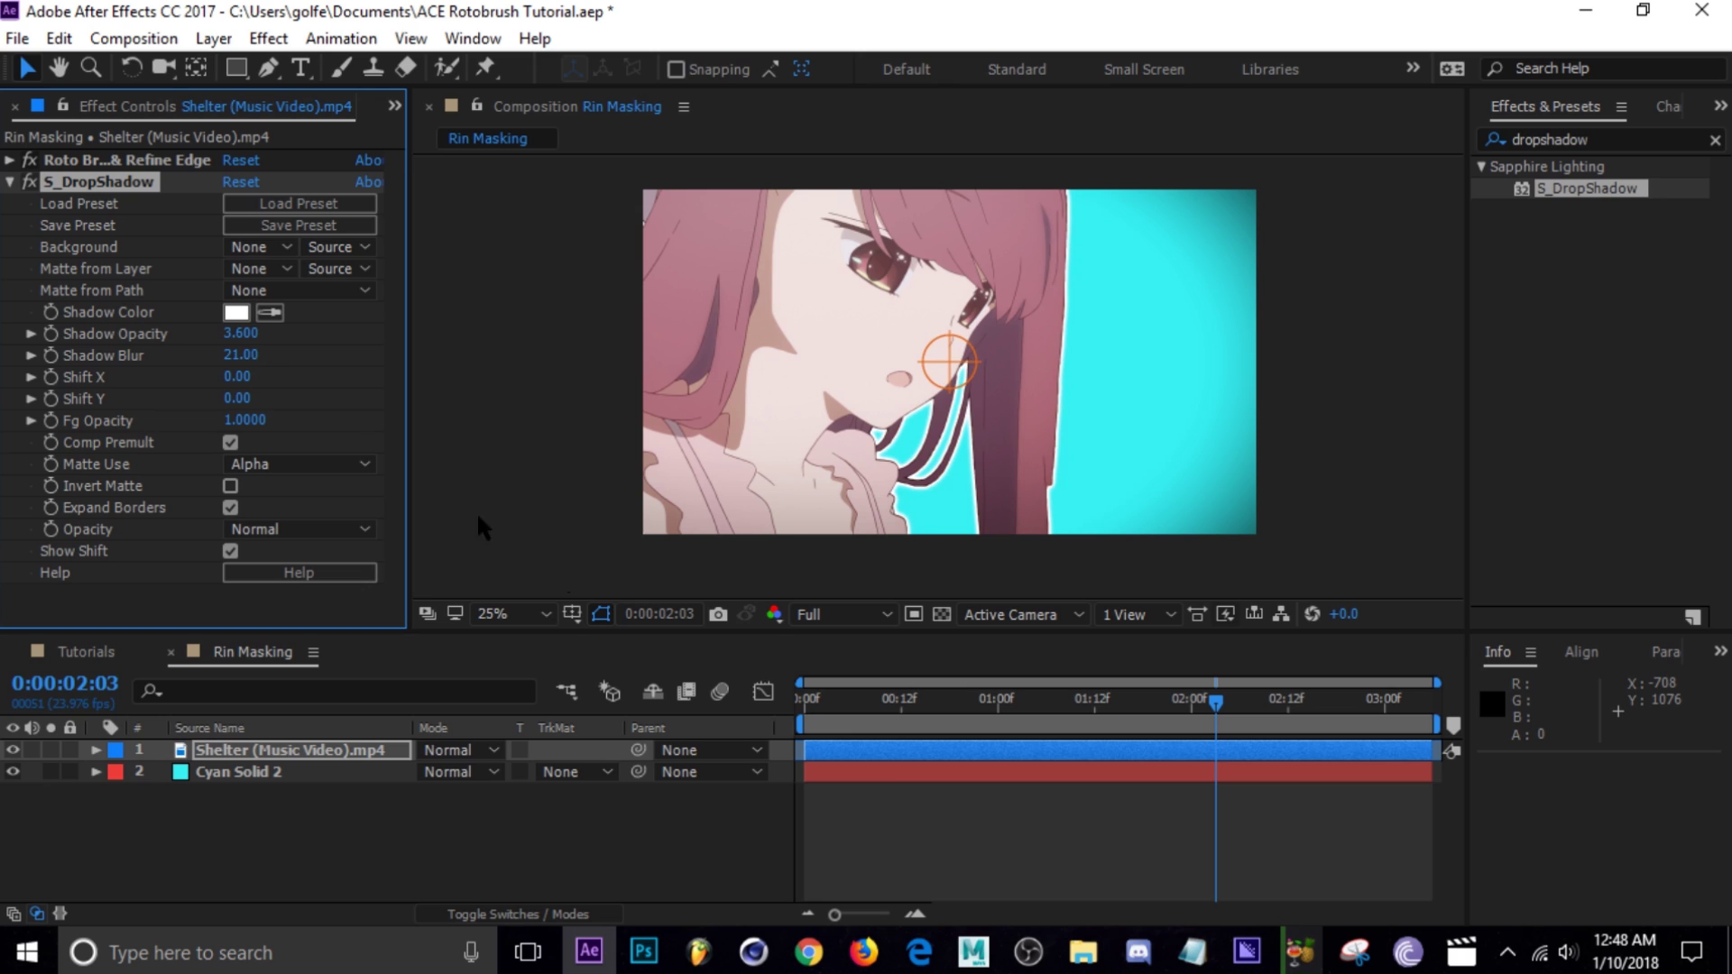
{"action": "left_click", "coordinate": [956, 787]}
{"action": "key", "text": "ctrl+s"}
{"action": "left_click_drag", "start_coordinate": [1216, 701], "coordinate": [1118, 700]}
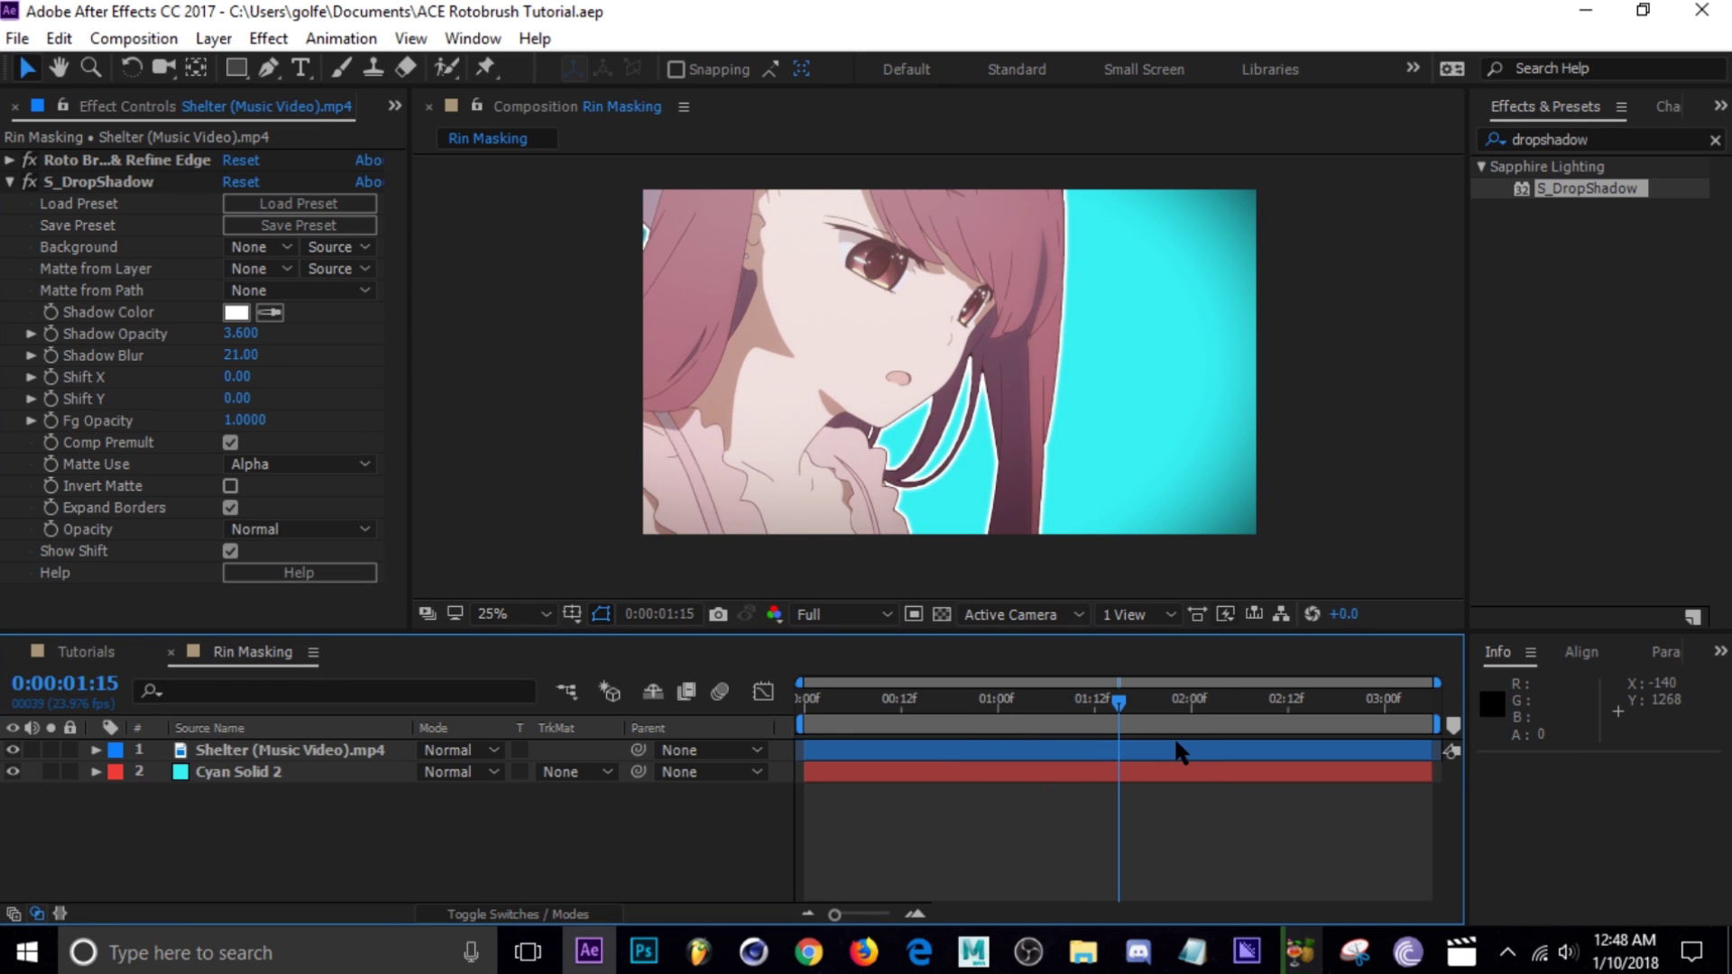
{"action": "key", "text": "space"}
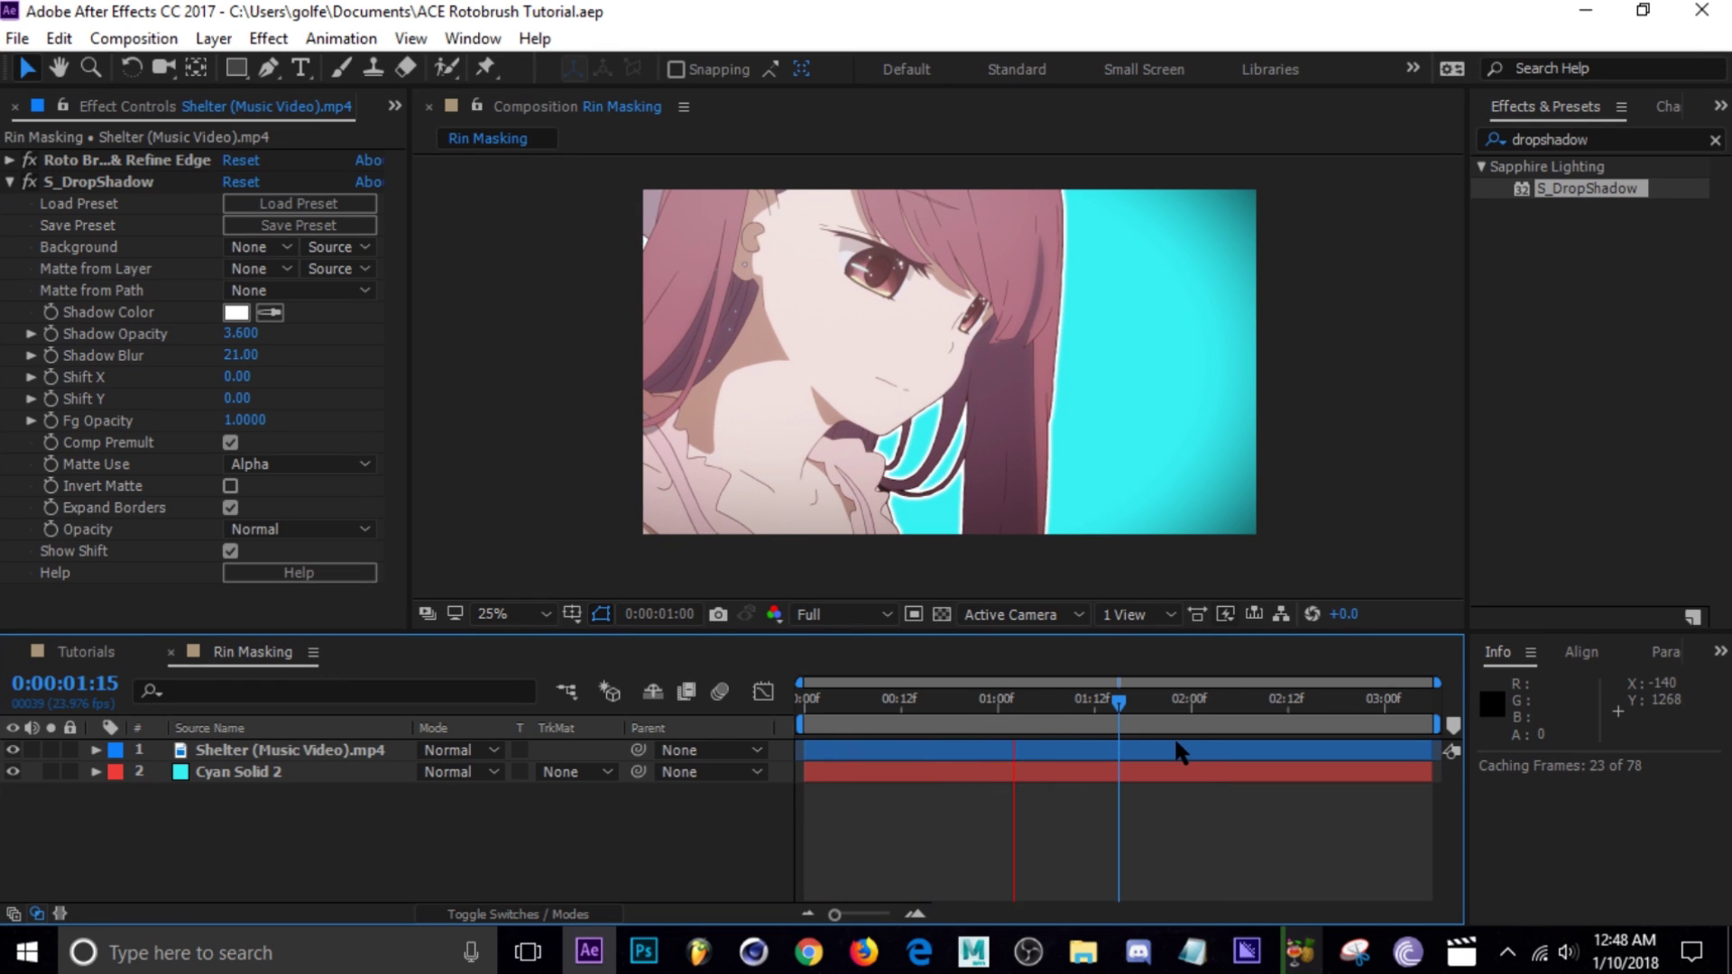